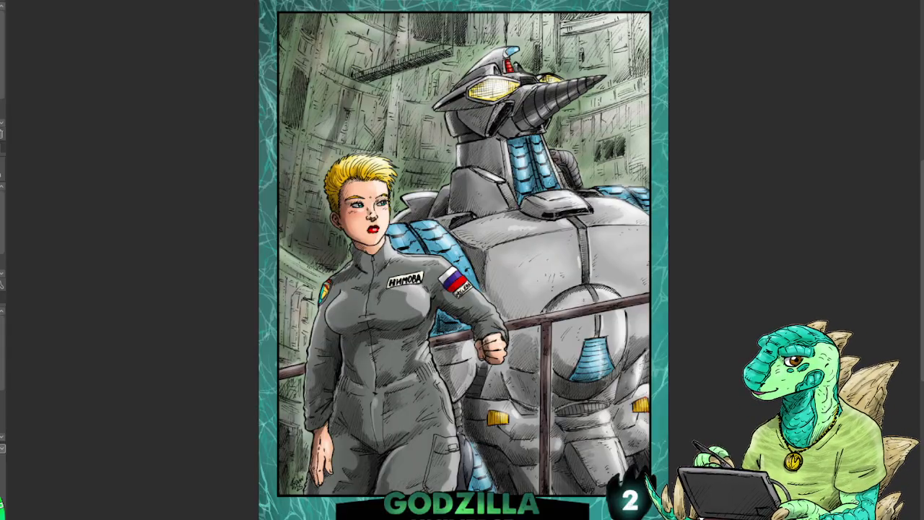
Examine the coloured Godzilla Universe trading card and the black-and-white monster line drawings, each at full-page and closer view.
scroll(679, 350, "down", 1)
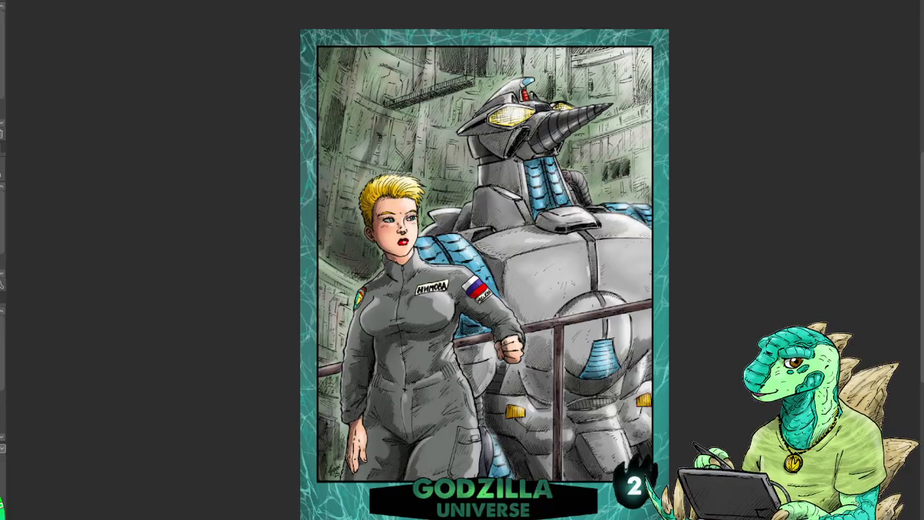
left_click_drag(483, 274, 448, 252)
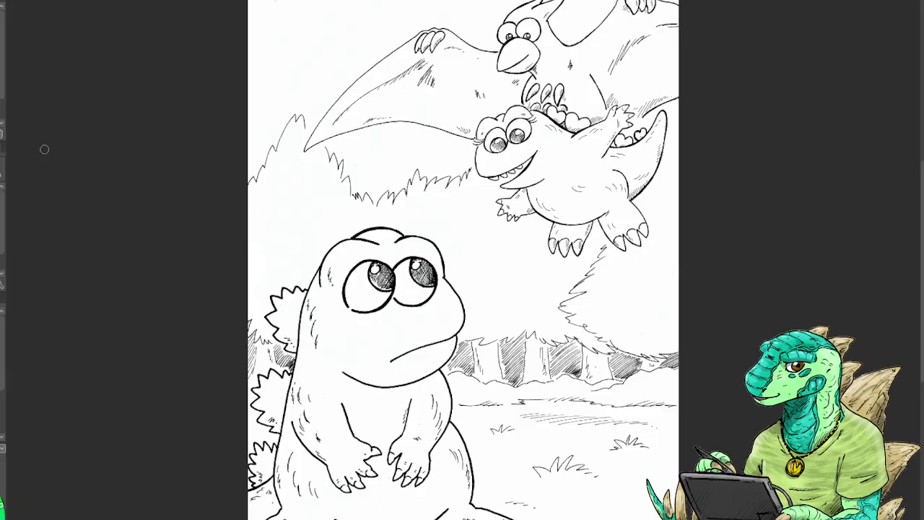
scroll(329, 236, "down", 2)
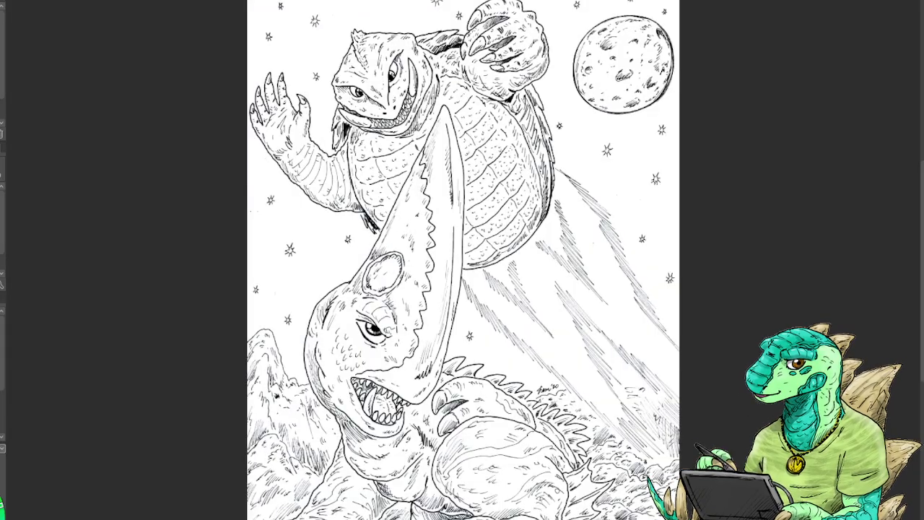
scroll(591, 219, "down", 3)
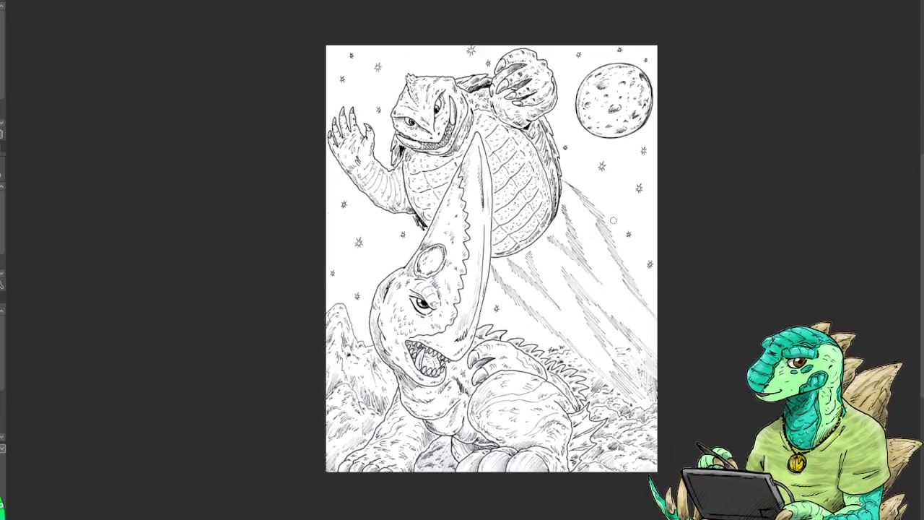
scroll(614, 220, "up", 1)
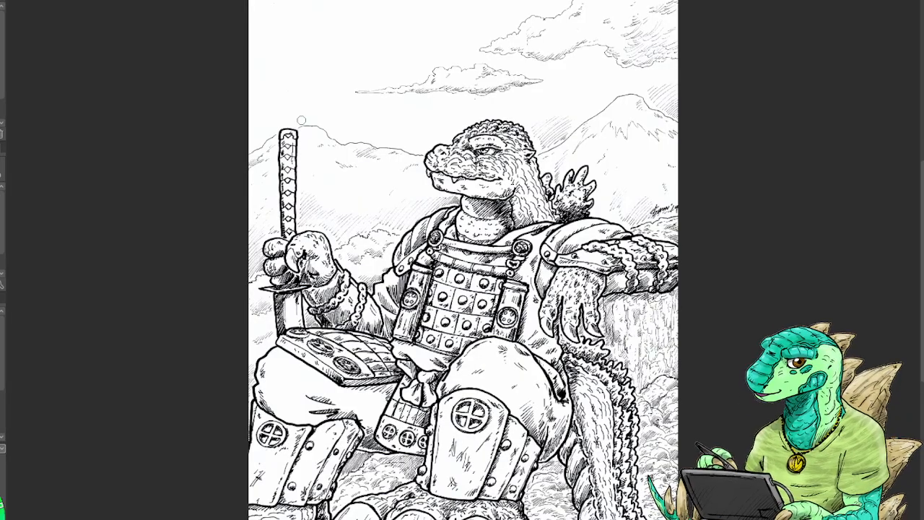
Examine the line drawing of the armoured samurai Godzilla, both in detail and as a whole page.
scroll(301, 120, "down", 1)
scroll(396, 127, "up", 1)
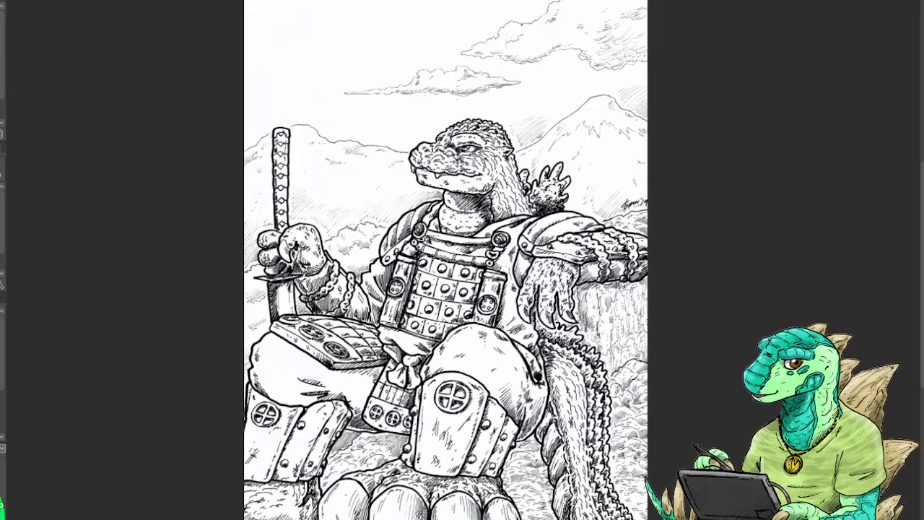
scroll(562, 212, "up", 2)
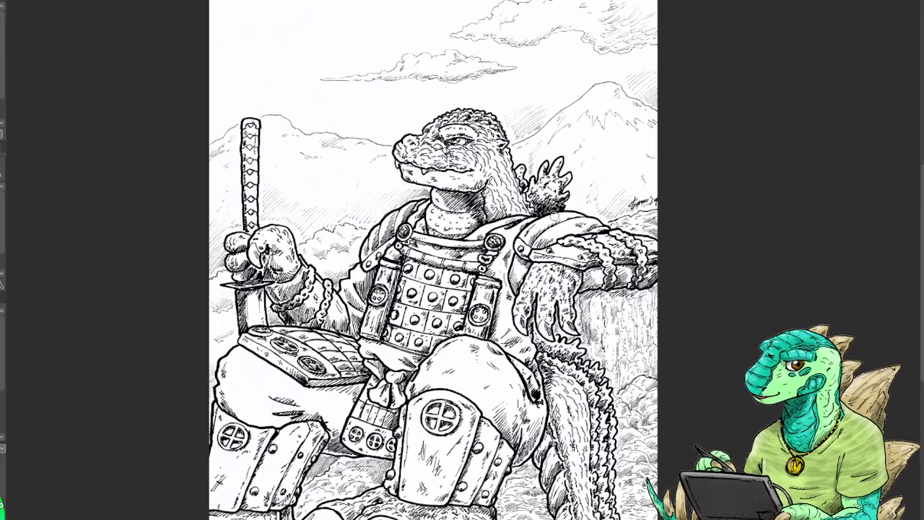
scroll(555, 214, "down", 2)
scroll(555, 214, "up", 1)
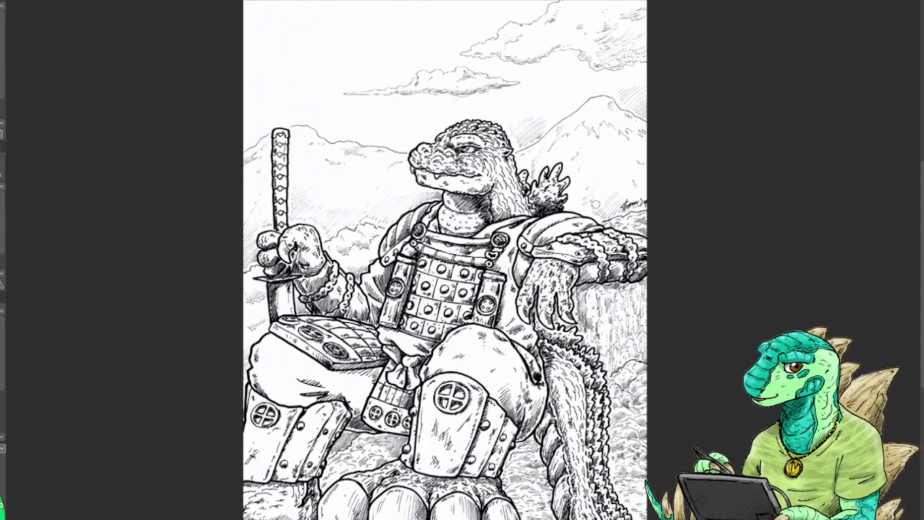
scroll(593, 203, "up", 2)
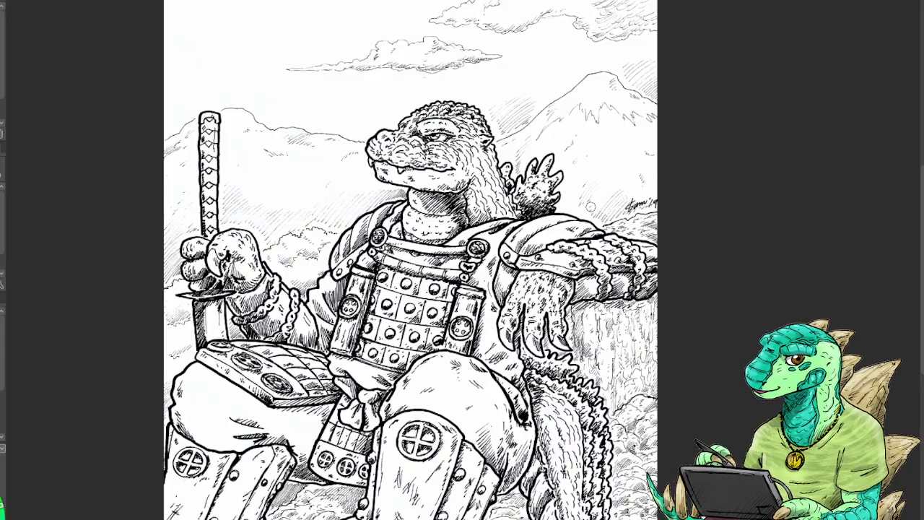
scroll(665, 204, "down", 2)
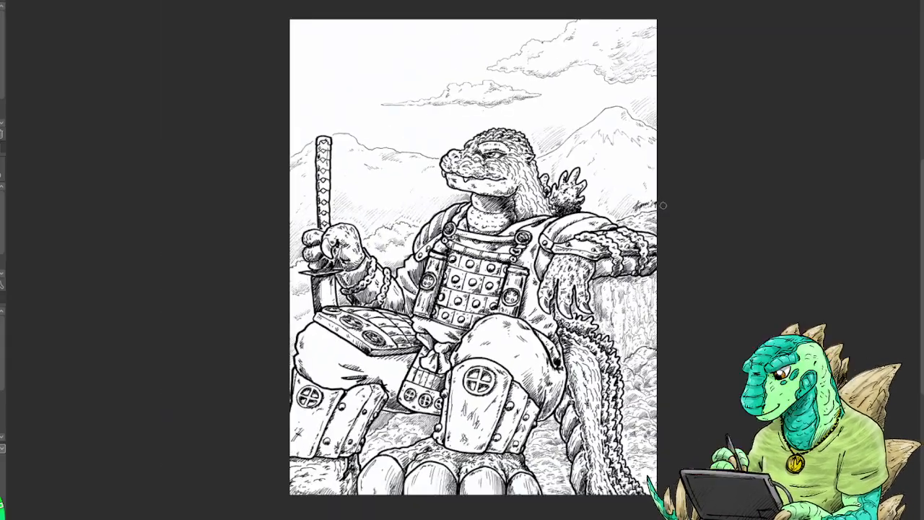
scroll(665, 203, "up", 1)
scroll(664, 203, "up", 1)
scroll(665, 203, "down", 2)
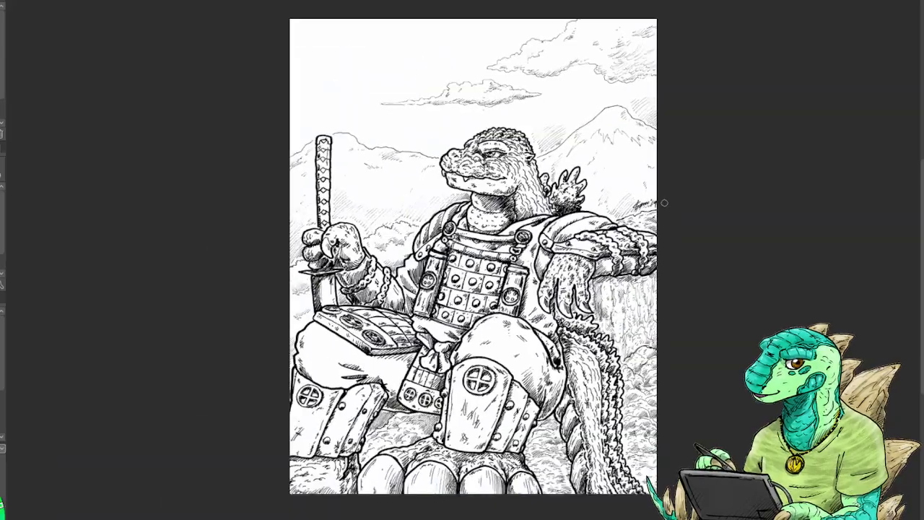
scroll(664, 202, "up", 1)
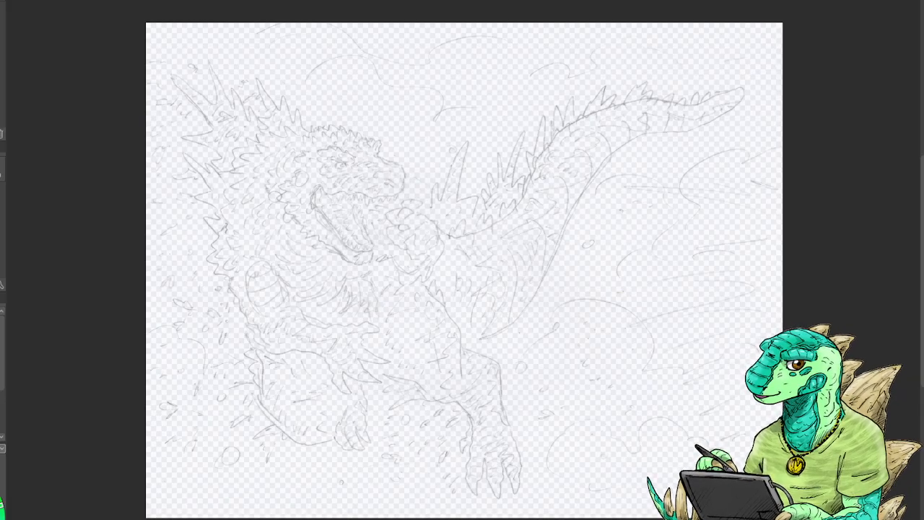
Examine the faint pencil sketch of the roaring Godzilla, comparing the whole composition with the head and open jaws.
scroll(396, 134, "up", 5)
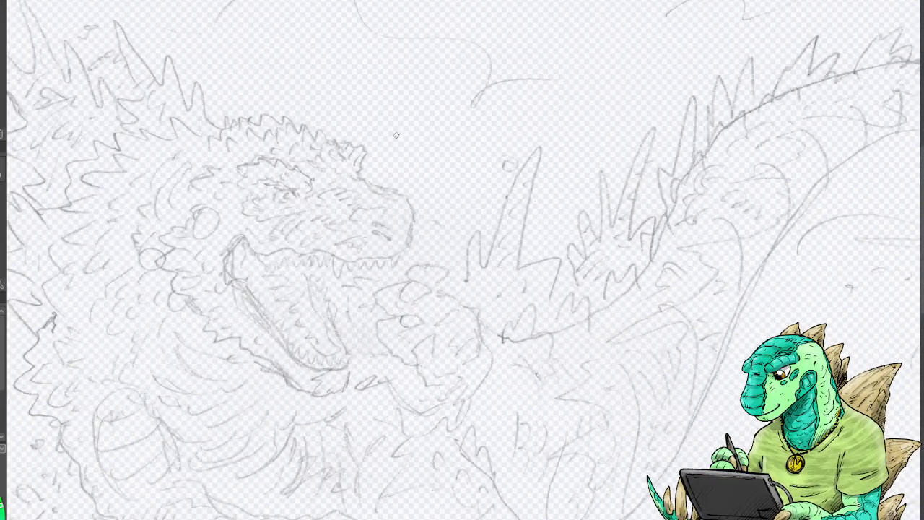
scroll(396, 135, "down", 5)
scroll(396, 135, "up", 6)
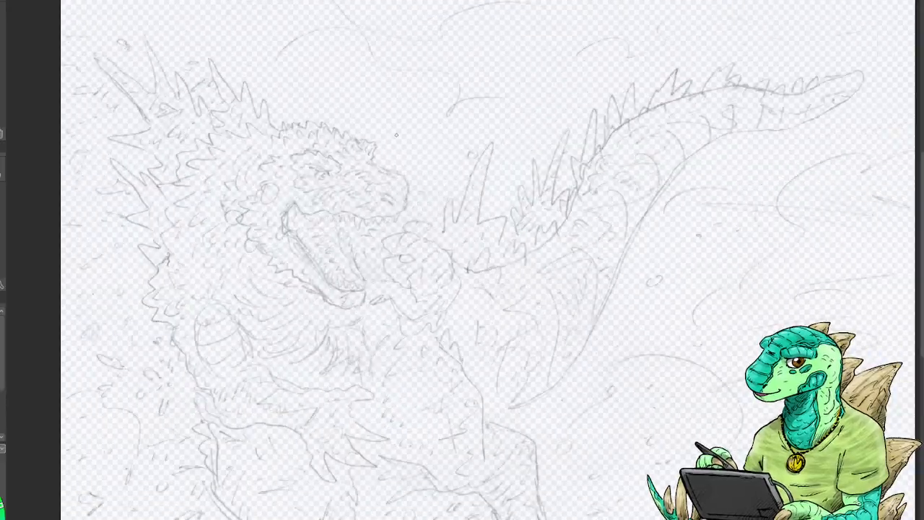
scroll(396, 135, "down", 2)
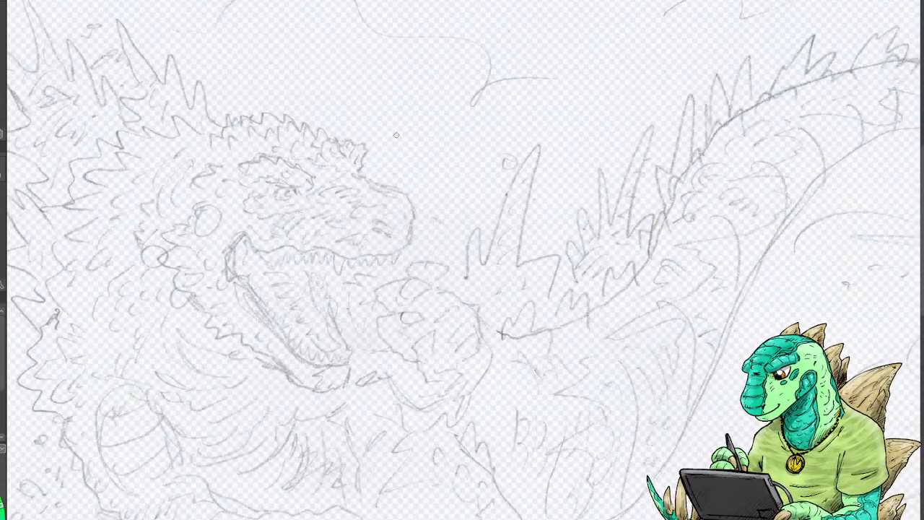
scroll(396, 135, "down", 4)
scroll(397, 135, "up", 5)
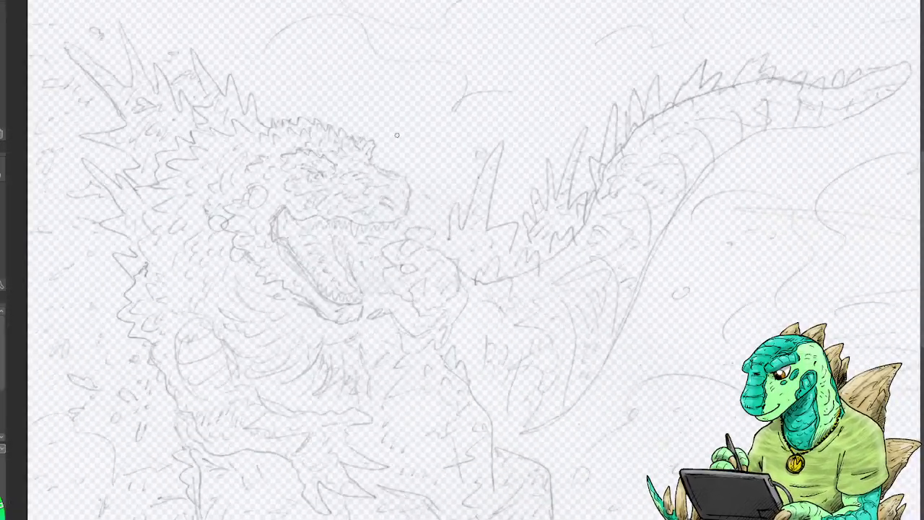
scroll(400, 133, "up", 1)
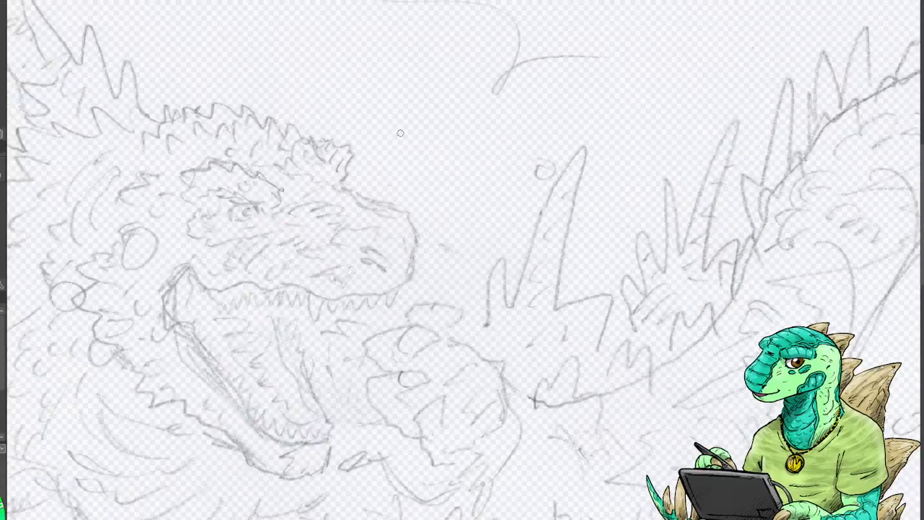
scroll(400, 133, "down", 3)
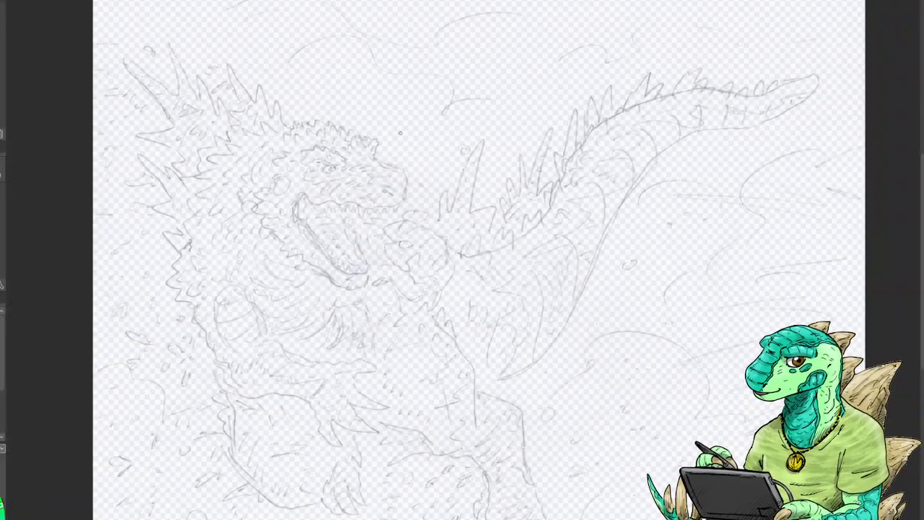
scroll(400, 132, "up", 2)
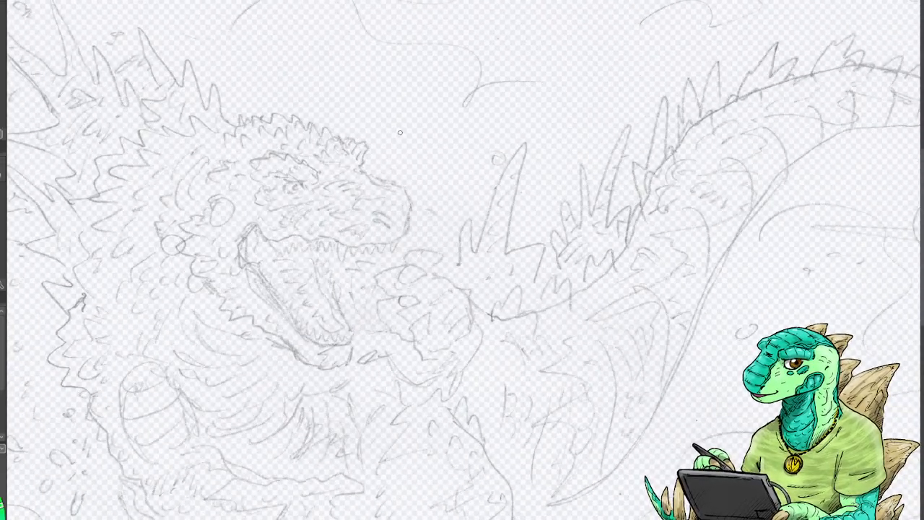
scroll(401, 132, "up", 1)
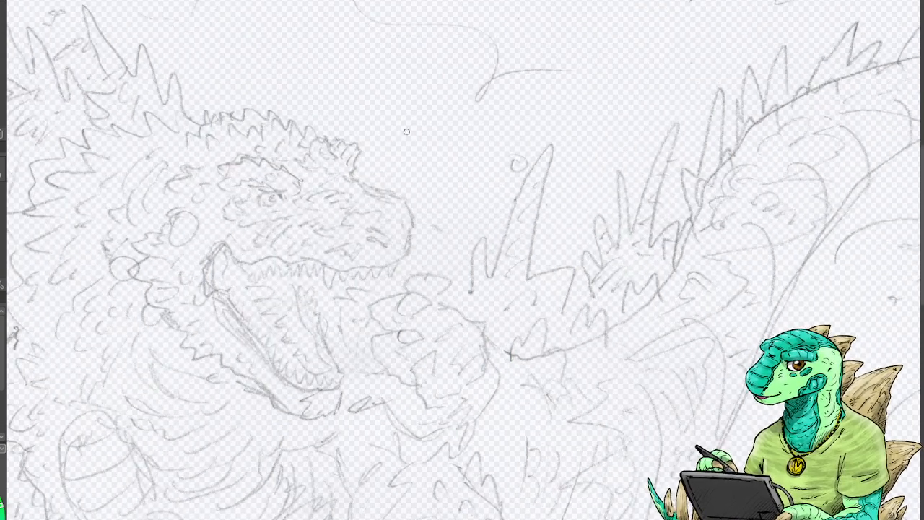
scroll(390, 141, "down", 1)
scroll(391, 141, "down", 1)
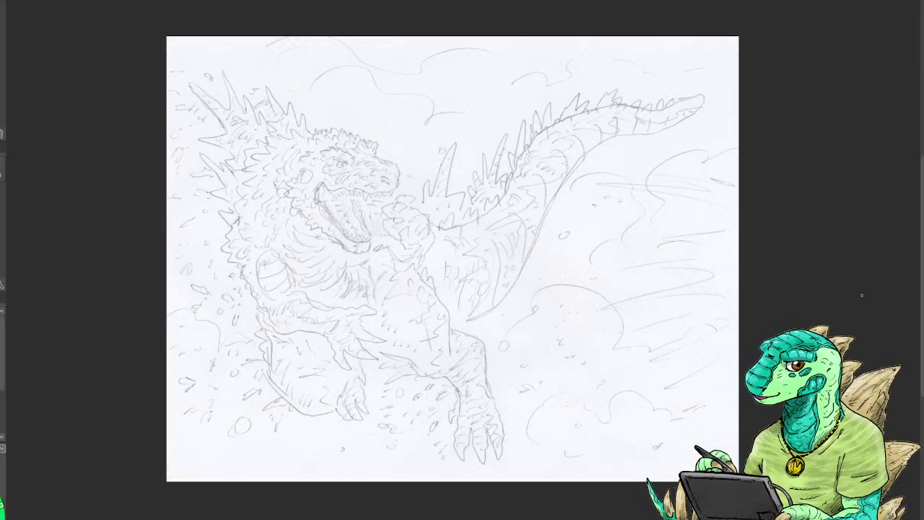
Draw the brow ridge above Godzilla's eye over the faint sketch, with segmented scales, shading and the small bumps behind it.
scroll(861, 295, "up", 1)
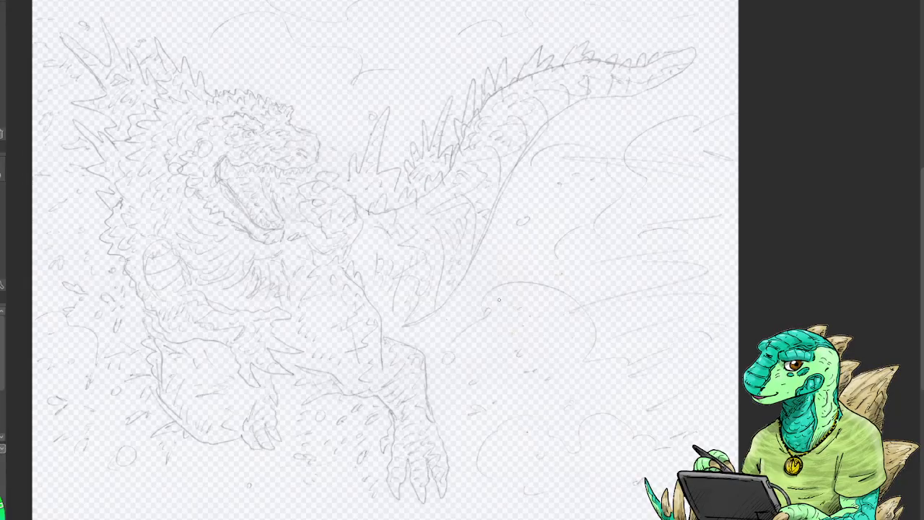
scroll(463, 270, "up", 3)
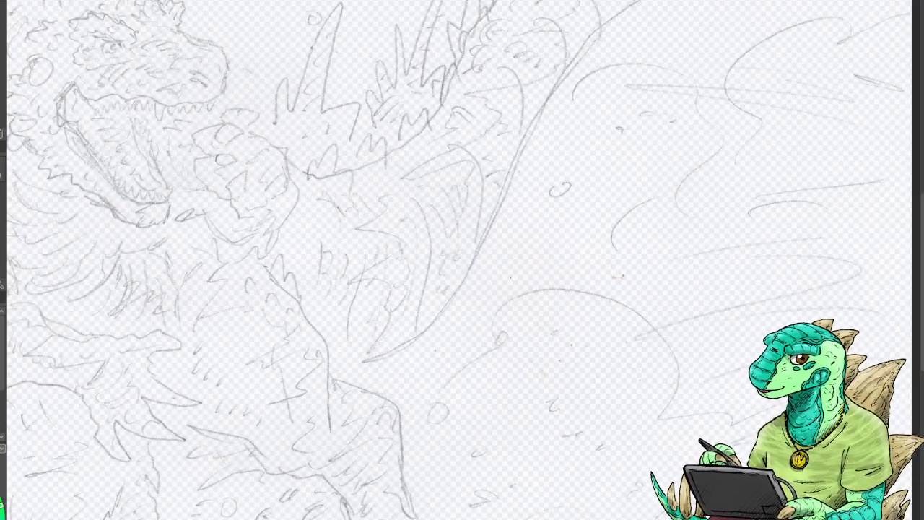
left_click_drag(511, 277, 777, 421)
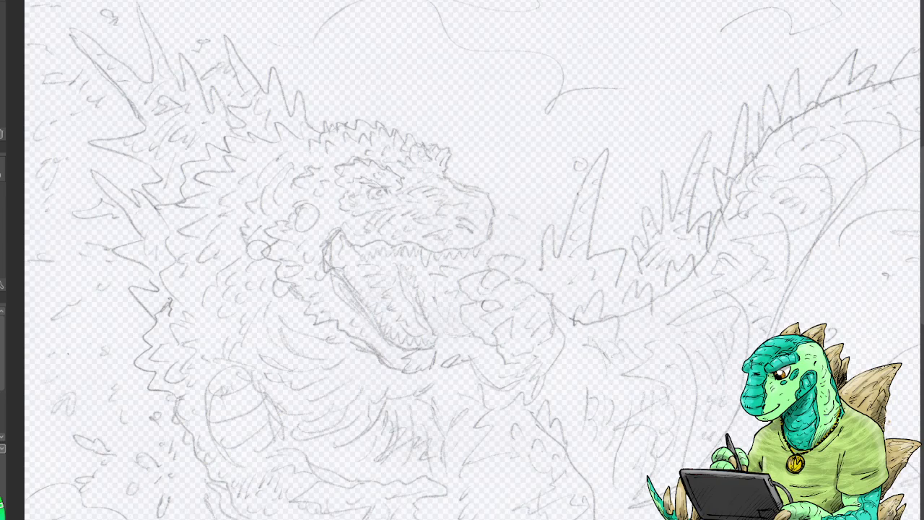
scroll(541, 314, "up", 2)
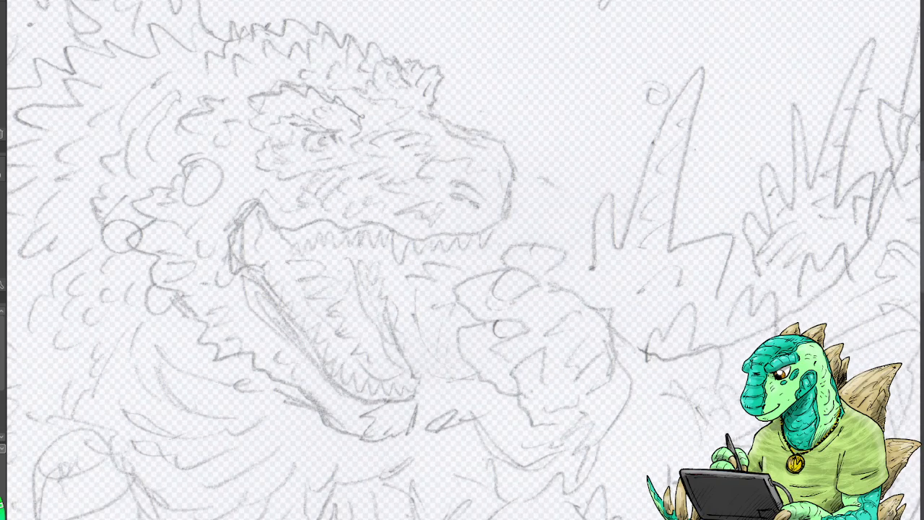
left_click_drag(436, 124, 600, 210)
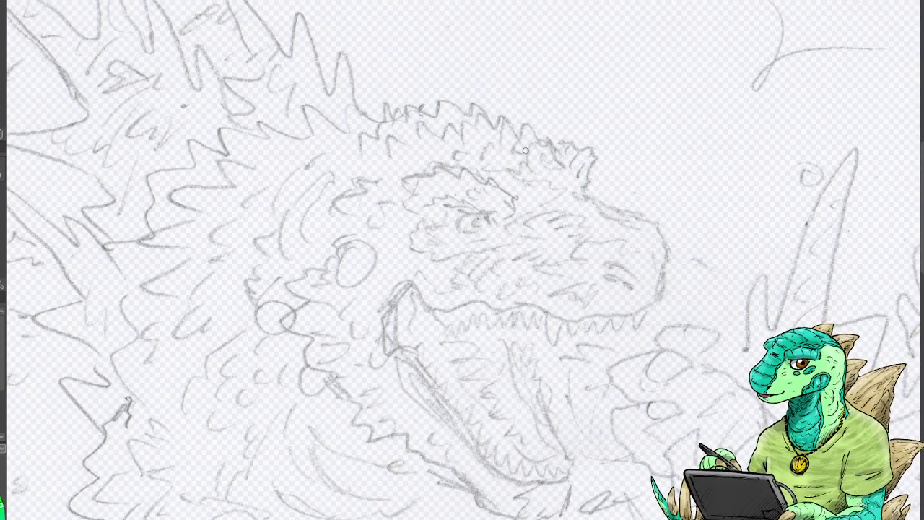
mouse_move(426, 207)
left_mouse_down()
mouse_move(463, 198)
mouse_move(444, 203)
mouse_move(506, 217)
mouse_move(473, 204)
mouse_move(393, 195)
left_mouse_up()
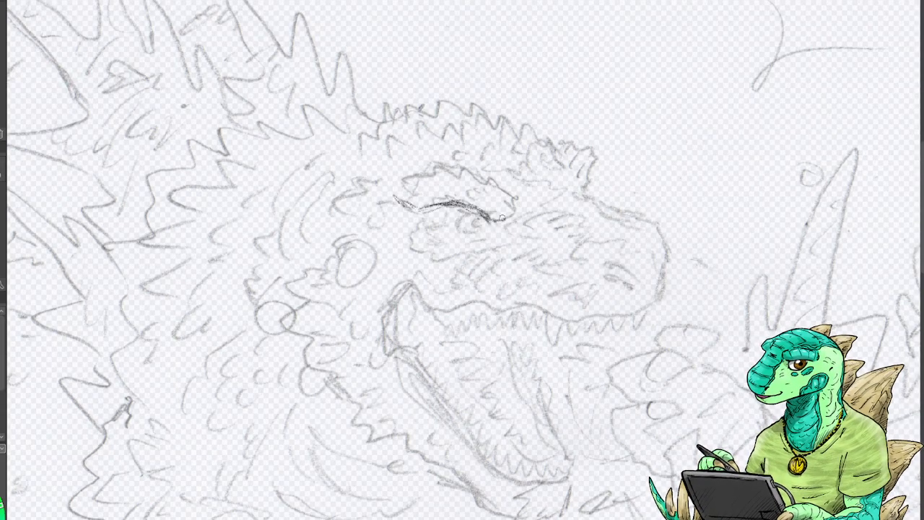
mouse_move(513, 213)
left_mouse_down()
mouse_move(513, 196)
mouse_move(478, 176)
left_mouse_up()
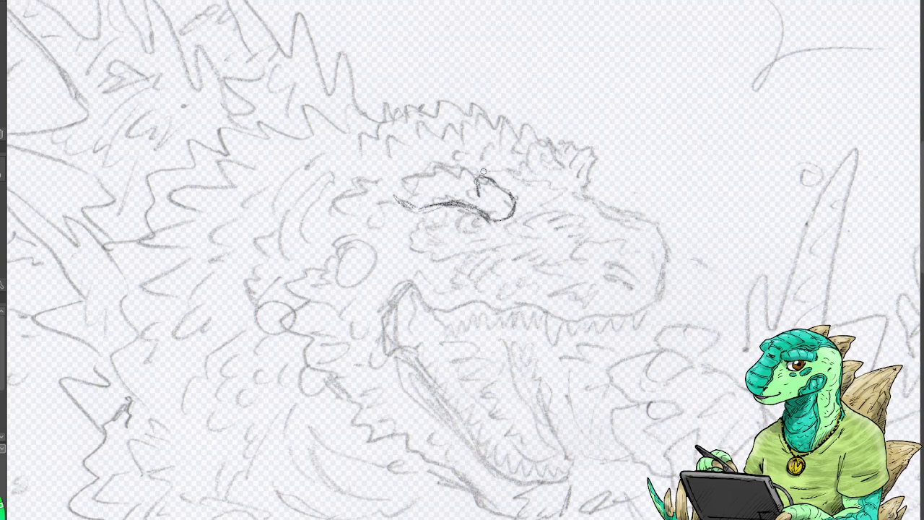
mouse_move(491, 201)
left_mouse_down()
mouse_move(494, 184)
mouse_move(456, 171)
mouse_move(454, 186)
mouse_move(477, 172)
mouse_move(482, 180)
mouse_move(462, 186)
mouse_move(491, 196)
mouse_move(430, 165)
mouse_move(441, 166)
mouse_move(432, 181)
mouse_move(441, 193)
mouse_move(447, 186)
left_mouse_up()
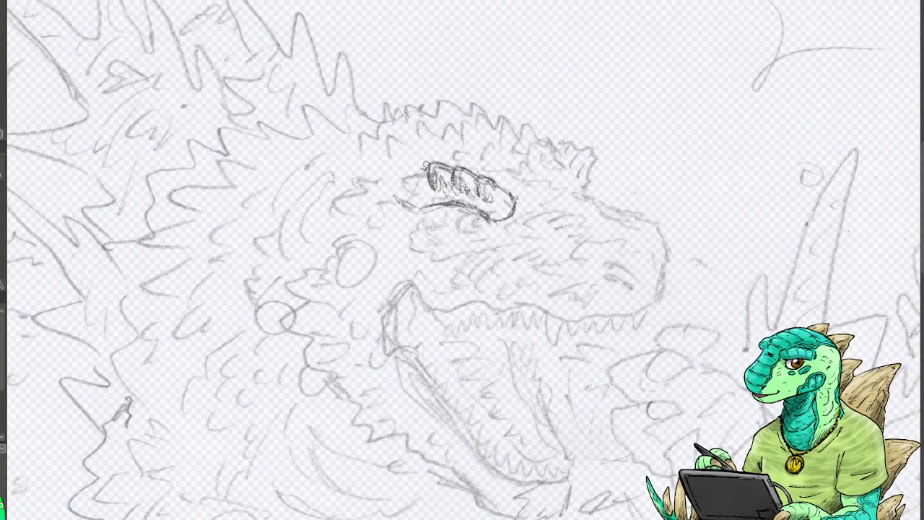
mouse_move(426, 165)
left_mouse_down()
mouse_move(380, 181)
mouse_move(371, 194)
mouse_move(390, 170)
mouse_move(425, 157)
mouse_move(408, 184)
mouse_move(426, 159)
mouse_move(403, 162)
mouse_move(405, 179)
mouse_move(375, 200)
mouse_move(397, 204)
mouse_move(408, 190)
mouse_move(395, 196)
mouse_move(421, 203)
mouse_move(417, 179)
mouse_move(420, 198)
mouse_move(438, 191)
mouse_move(426, 202)
mouse_move(455, 193)
mouse_move(505, 215)
mouse_move(442, 204)
mouse_move(513, 195)
mouse_move(493, 202)
mouse_move(503, 199)
left_mouse_up()
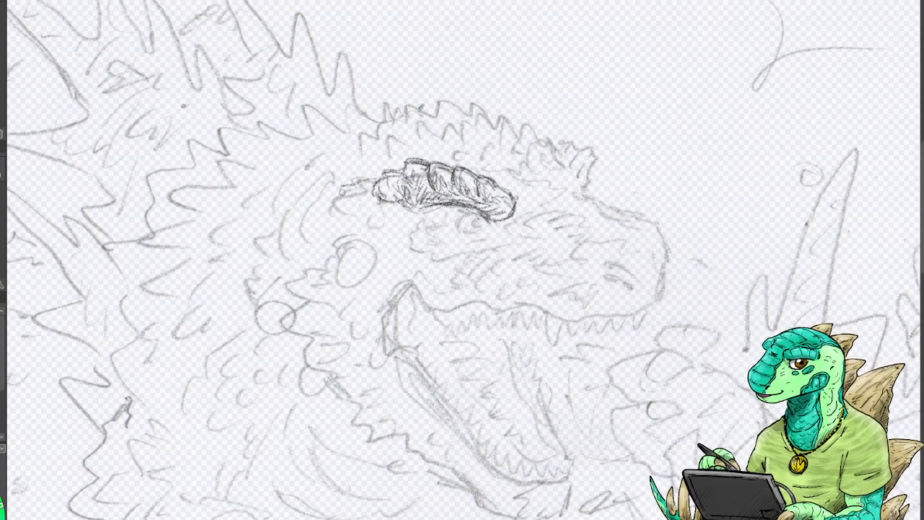
mouse_move(342, 191)
left_mouse_down()
mouse_move(345, 207)
mouse_move(357, 184)
mouse_move(364, 203)
mouse_move(344, 204)
mouse_move(353, 209)
mouse_move(361, 201)
mouse_move(344, 194)
mouse_move(349, 203)
mouse_move(352, 182)
mouse_move(377, 180)
mouse_move(351, 191)
mouse_move(373, 196)
left_mouse_up()
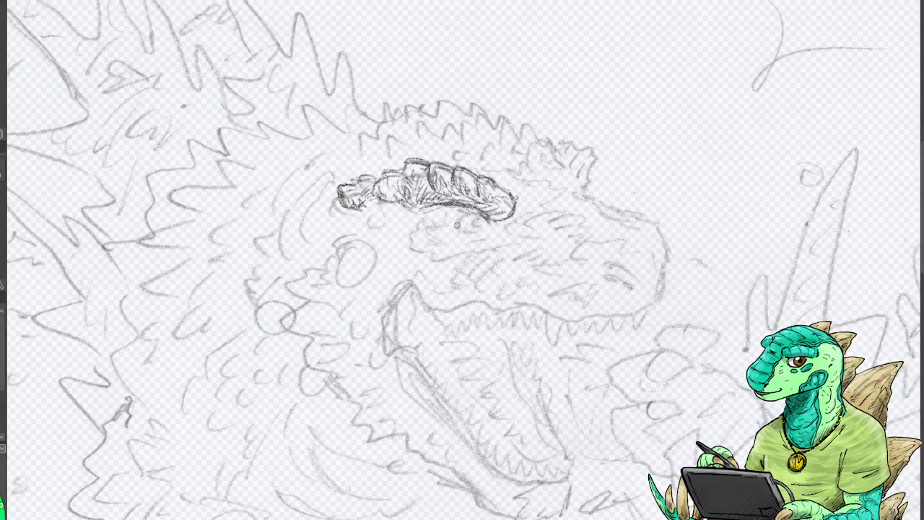
Draw Godzilla's eye with shaded, scaly skin around it, and the rough ridge from the brow to the top of the snout.
mouse_move(455, 226)
left_mouse_down()
mouse_move(473, 211)
mouse_move(488, 223)
mouse_move(461, 220)
mouse_move(456, 229)
mouse_move(429, 213)
mouse_move(455, 210)
mouse_move(442, 225)
mouse_move(455, 215)
mouse_move(454, 231)
left_mouse_up()
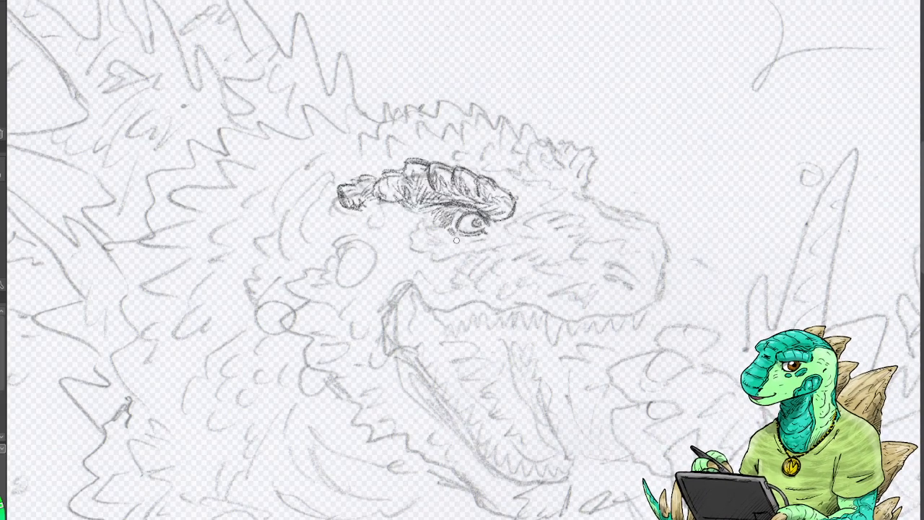
left_click_drag(502, 246, 480, 252)
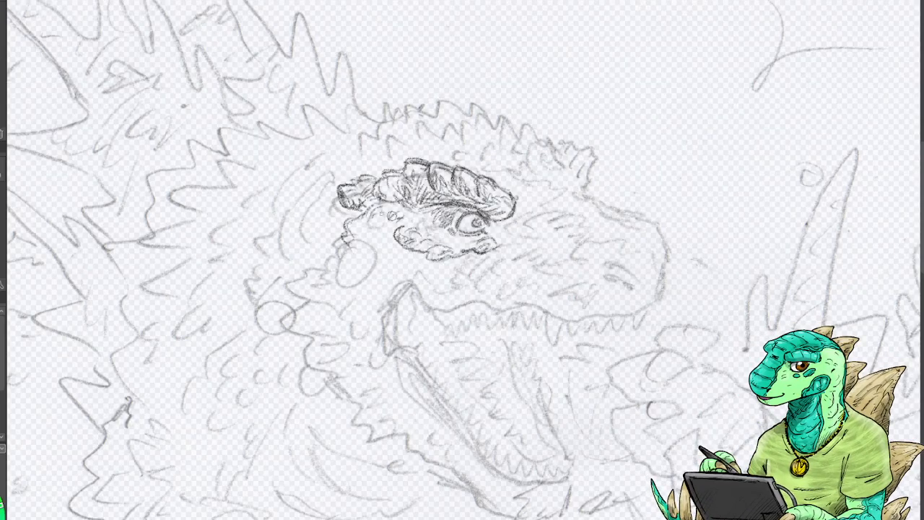
mouse_move(411, 217)
left_mouse_down()
mouse_move(407, 223)
mouse_move(423, 219)
mouse_move(429, 247)
mouse_move(413, 247)
mouse_move(434, 259)
mouse_move(441, 233)
mouse_move(469, 242)
mouse_move(458, 240)
mouse_move(453, 221)
left_mouse_up()
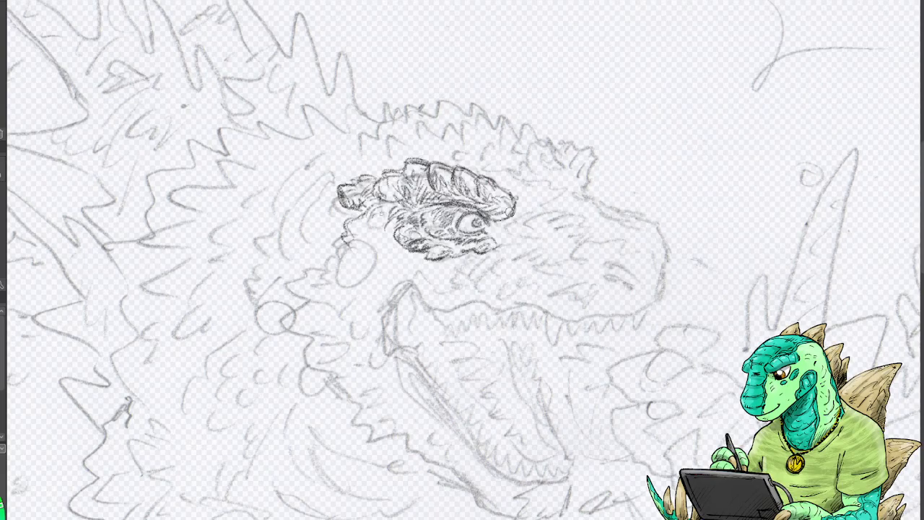
mouse_move(505, 218)
left_mouse_down()
mouse_move(540, 201)
mouse_move(547, 207)
mouse_move(537, 185)
mouse_move(508, 190)
mouse_move(525, 203)
mouse_move(513, 215)
mouse_move(541, 193)
mouse_move(531, 209)
mouse_move(582, 193)
mouse_move(541, 189)
mouse_move(600, 199)
left_mouse_up()
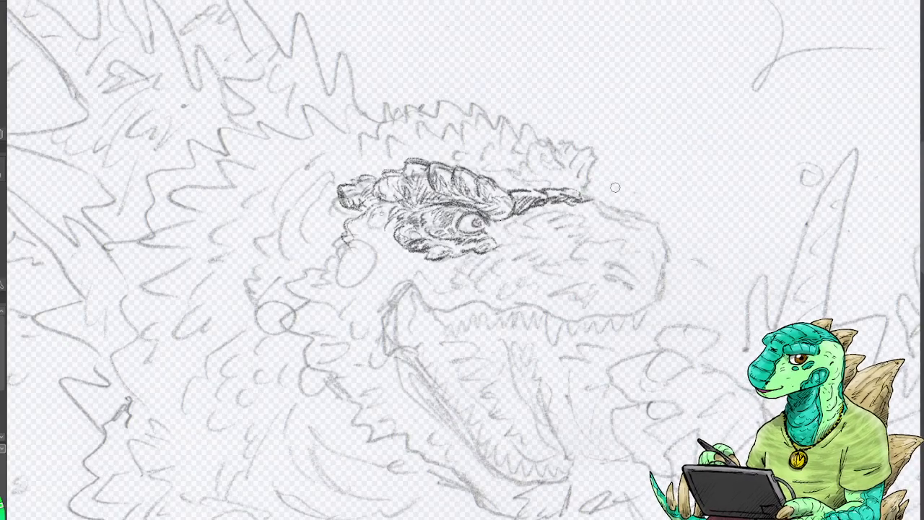
Outline the top of Godzilla's head from the blunt front edge to the back with jagged scales, and finish the bumps behind the brow.
mouse_move(586, 201)
left_mouse_down()
mouse_move(598, 171)
mouse_move(589, 152)
mouse_move(549, 135)
mouse_move(566, 159)
mouse_move(586, 156)
mouse_move(582, 196)
mouse_move(590, 194)
mouse_move(576, 177)
mouse_move(597, 189)
mouse_move(587, 200)
left_mouse_up()
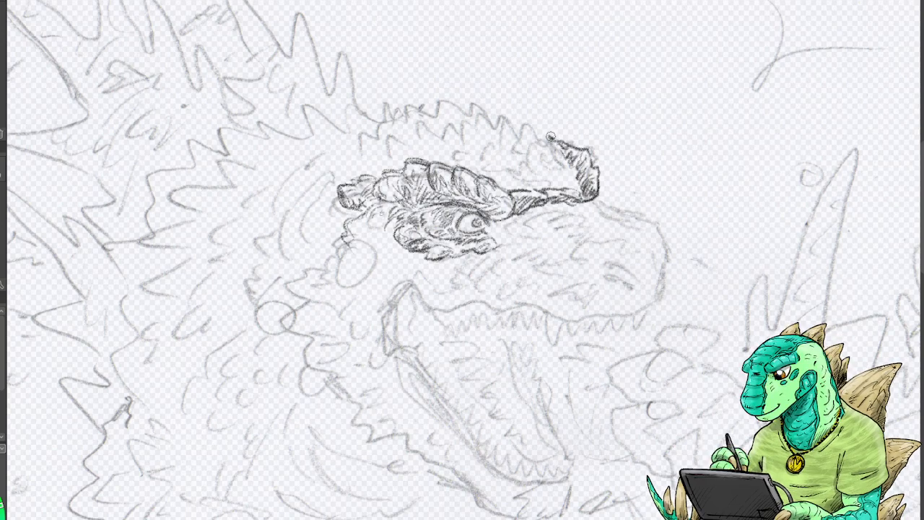
mouse_move(550, 137)
left_mouse_down()
mouse_move(498, 107)
mouse_move(488, 116)
mouse_move(495, 130)
mouse_move(473, 103)
mouse_move(468, 112)
mouse_move(437, 98)
mouse_move(433, 109)
mouse_move(448, 96)
mouse_move(428, 111)
mouse_move(439, 104)
mouse_move(360, 119)
mouse_move(317, 155)
mouse_move(477, 84)
mouse_move(440, 106)
mouse_move(333, 136)
mouse_move(351, 128)
mouse_move(343, 121)
mouse_move(314, 148)
mouse_move(318, 163)
mouse_move(332, 128)
mouse_move(313, 124)
mouse_move(310, 140)
mouse_move(319, 132)
mouse_move(305, 140)
mouse_move(304, 163)
mouse_move(300, 146)
mouse_move(304, 170)
left_mouse_up()
mouse_move(338, 124)
left_mouse_down()
mouse_move(352, 108)
mouse_move(339, 123)
mouse_move(350, 116)
mouse_move(323, 113)
mouse_move(318, 129)
mouse_move(383, 102)
mouse_move(359, 117)
mouse_move(433, 97)
left_mouse_up()
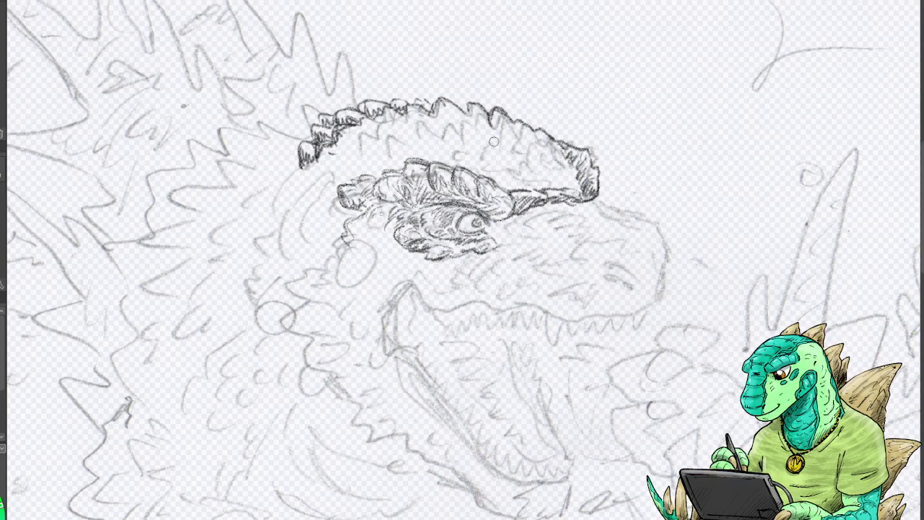
mouse_move(397, 166)
left_mouse_down()
mouse_move(373, 157)
mouse_move(336, 176)
mouse_move(371, 172)
mouse_move(334, 174)
mouse_move(387, 153)
mouse_move(403, 153)
mouse_move(401, 169)
mouse_move(414, 167)
left_mouse_up()
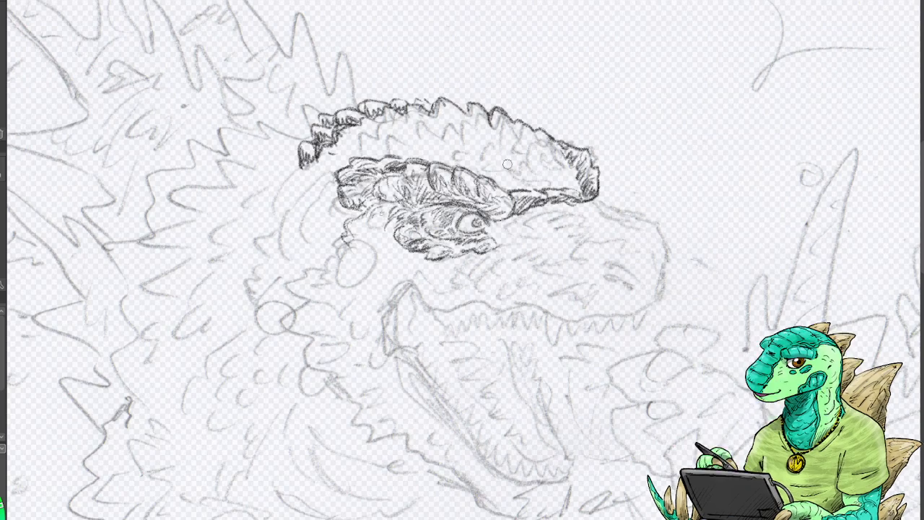
Fill the crown between the brow and the top outline with overlapping rows of pointed scales, shading beneath each one.
mouse_move(517, 184)
left_mouse_down()
mouse_move(462, 140)
mouse_move(441, 149)
mouse_move(418, 134)
mouse_move(403, 149)
mouse_move(425, 123)
mouse_move(369, 150)
mouse_move(368, 140)
mouse_move(334, 151)
mouse_move(301, 180)
left_mouse_up()
mouse_move(340, 154)
left_mouse_down()
mouse_move(314, 178)
mouse_move(326, 186)
mouse_move(358, 137)
mouse_move(371, 141)
mouse_move(360, 129)
mouse_move(371, 131)
mouse_move(339, 167)
mouse_move(336, 156)
mouse_move(353, 146)
mouse_move(375, 142)
mouse_move(379, 154)
mouse_move(417, 142)
mouse_move(422, 153)
mouse_move(452, 147)
mouse_move(458, 159)
mouse_move(468, 148)
mouse_move(432, 158)
mouse_move(397, 153)
mouse_move(456, 146)
mouse_move(474, 171)
mouse_move(498, 166)
mouse_move(494, 174)
mouse_move(514, 190)
mouse_move(519, 179)
left_mouse_up()
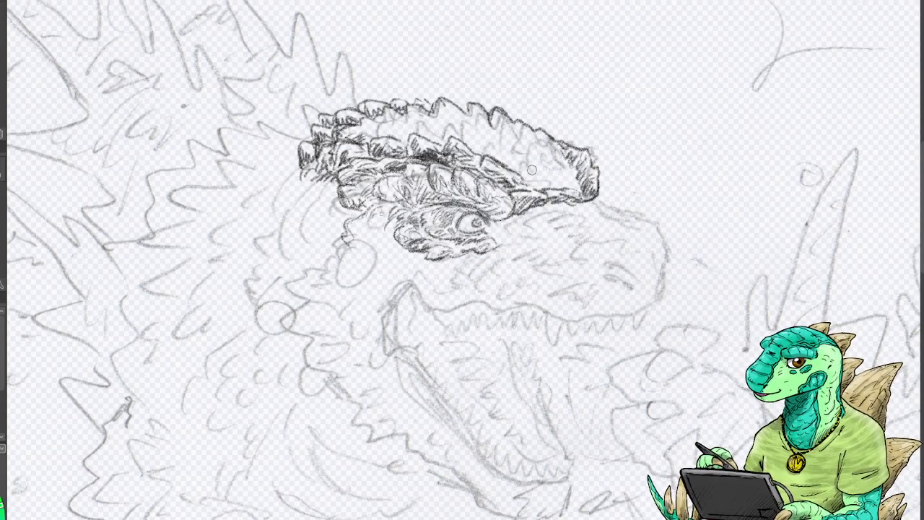
mouse_move(539, 171)
left_mouse_down()
mouse_move(470, 126)
mouse_move(448, 126)
mouse_move(452, 98)
mouse_move(446, 120)
mouse_move(417, 114)
mouse_move(407, 126)
mouse_move(385, 119)
mouse_move(357, 132)
mouse_move(406, 130)
left_mouse_up()
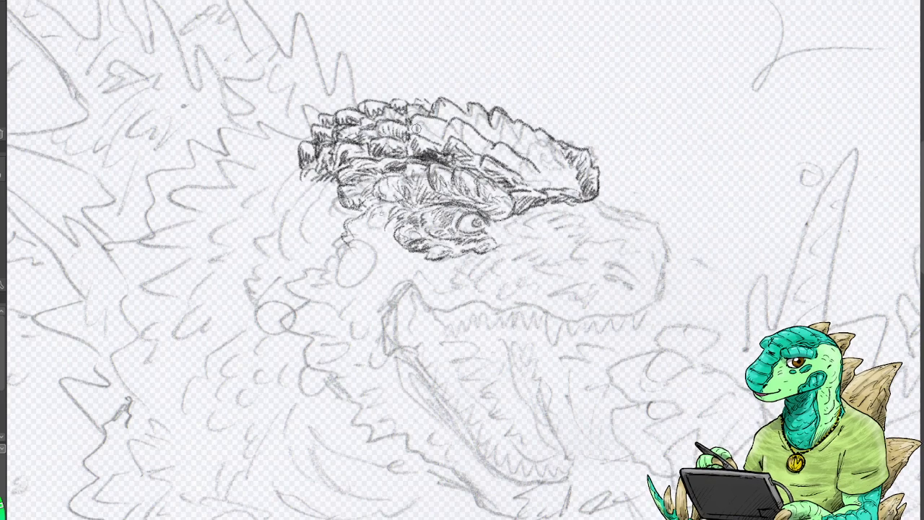
mouse_move(423, 128)
left_mouse_down()
mouse_move(440, 137)
mouse_move(408, 134)
mouse_move(433, 138)
left_mouse_up()
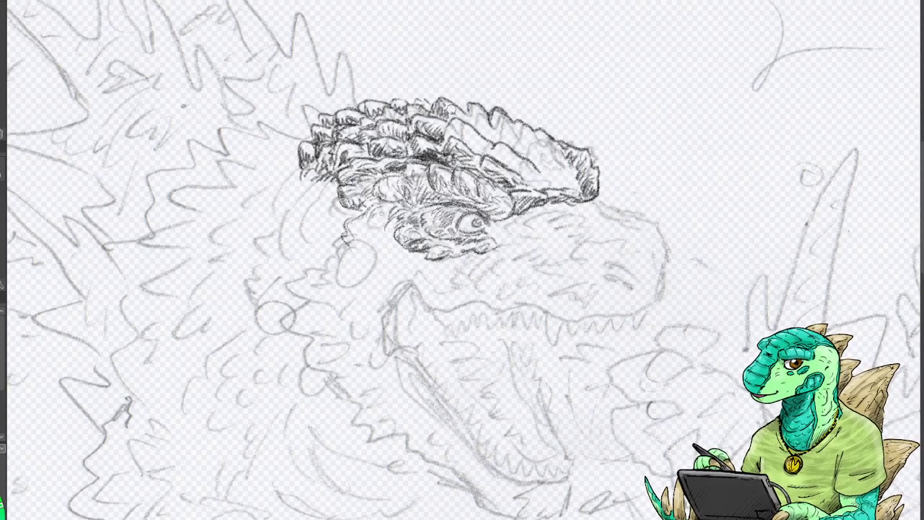
mouse_move(453, 127)
left_mouse_down()
mouse_move(448, 136)
mouse_move(465, 132)
mouse_move(488, 147)
mouse_move(472, 124)
mouse_move(494, 110)
mouse_move(496, 148)
mouse_move(540, 190)
left_mouse_up()
mouse_move(510, 133)
left_mouse_down()
mouse_move(550, 157)
mouse_move(510, 142)
left_mouse_up()
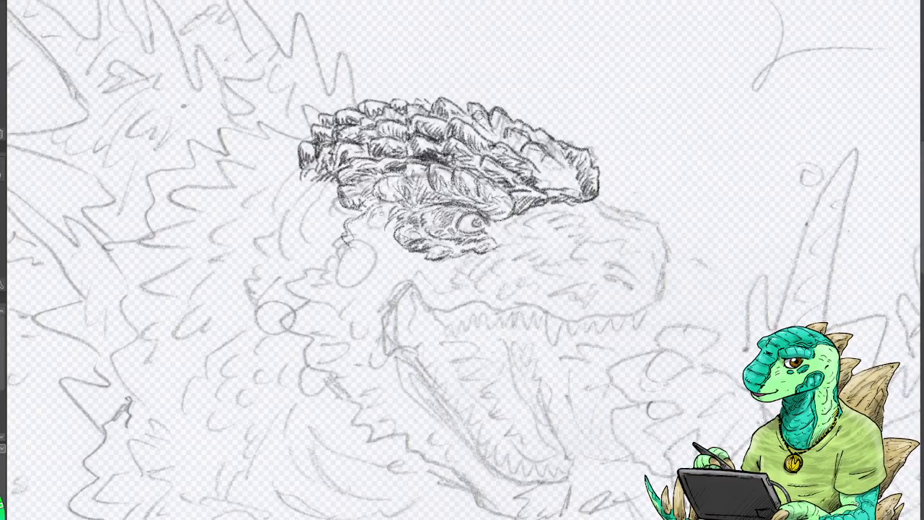
left_click_drag(475, 112, 487, 129)
mouse_move(512, 126)
left_mouse_down()
mouse_move(521, 147)
mouse_move(508, 130)
mouse_move(498, 140)
left_mouse_up()
mouse_move(490, 130)
left_mouse_down()
mouse_move(563, 177)
mouse_move(562, 192)
mouse_move(552, 190)
mouse_move(553, 160)
mouse_move(570, 177)
left_mouse_up()
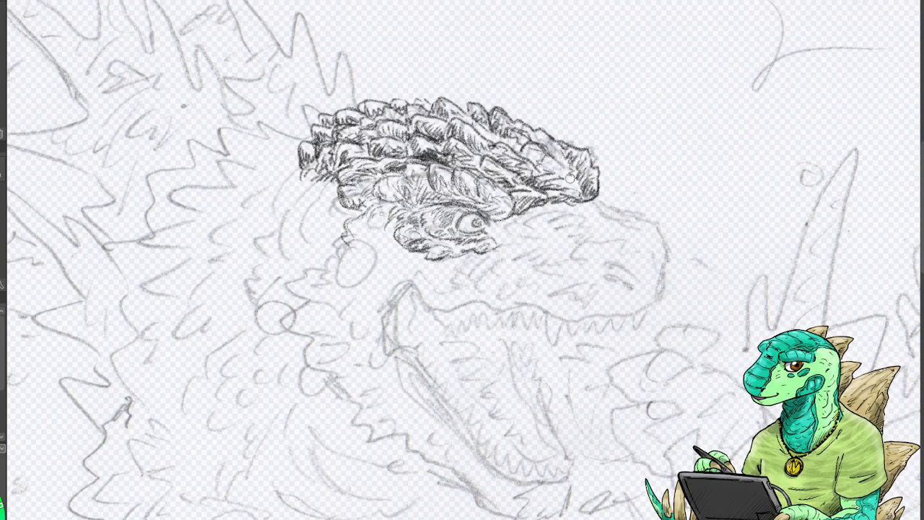
Draw the top and front contour of the snout with a dark nostril, and texture the muzzle with short, rough scale strokes.
mouse_move(511, 237)
left_mouse_down()
mouse_move(495, 225)
mouse_move(492, 232)
mouse_move(583, 202)
left_mouse_up()
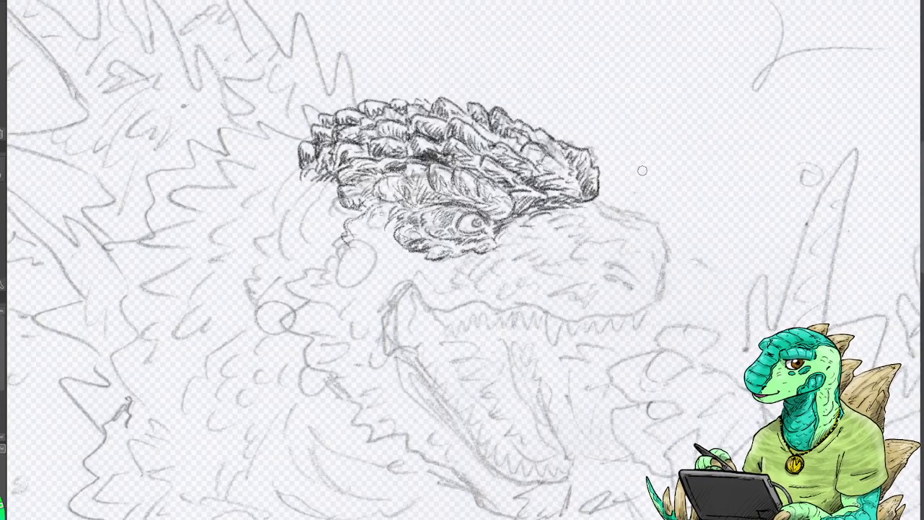
mouse_move(585, 214)
left_mouse_down()
mouse_move(647, 223)
mouse_move(580, 207)
mouse_move(650, 225)
mouse_move(606, 212)
mouse_move(651, 224)
mouse_move(662, 240)
mouse_move(658, 231)
mouse_move(658, 272)
mouse_move(591, 271)
mouse_move(604, 260)
mouse_move(625, 267)
left_mouse_up()
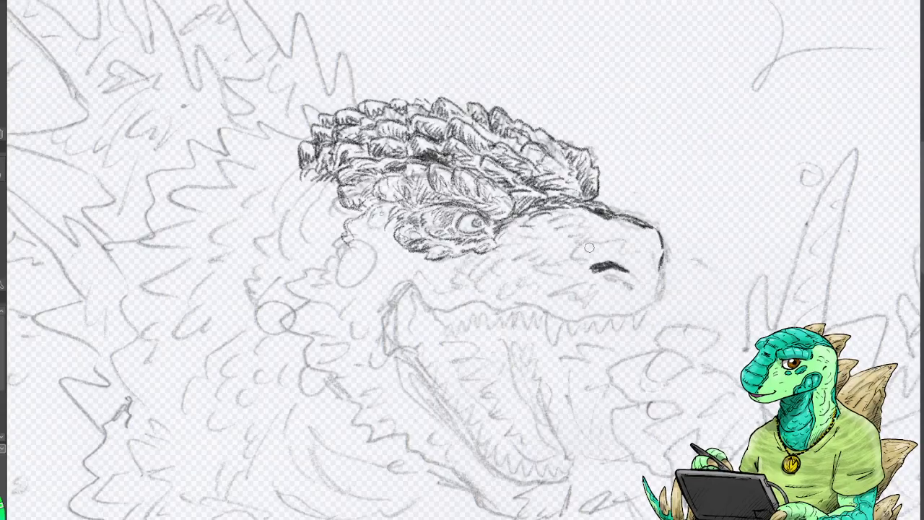
mouse_move(599, 245)
left_mouse_down()
mouse_move(506, 233)
mouse_move(517, 245)
mouse_move(585, 252)
left_mouse_up()
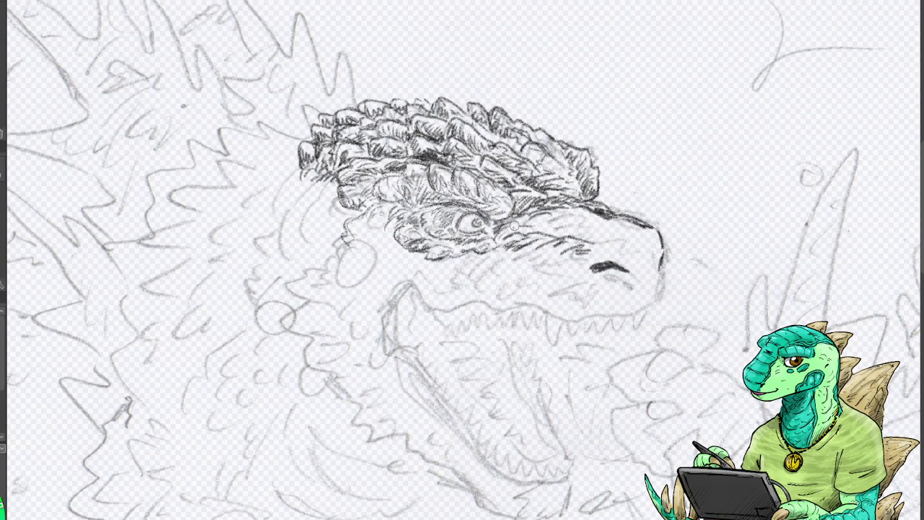
mouse_move(514, 226)
left_mouse_down()
mouse_move(597, 218)
mouse_move(564, 218)
mouse_move(602, 228)
mouse_move(585, 236)
mouse_move(606, 237)
mouse_move(620, 255)
mouse_move(588, 257)
mouse_move(615, 263)
mouse_move(625, 279)
mouse_move(578, 307)
mouse_move(629, 309)
left_mouse_up()
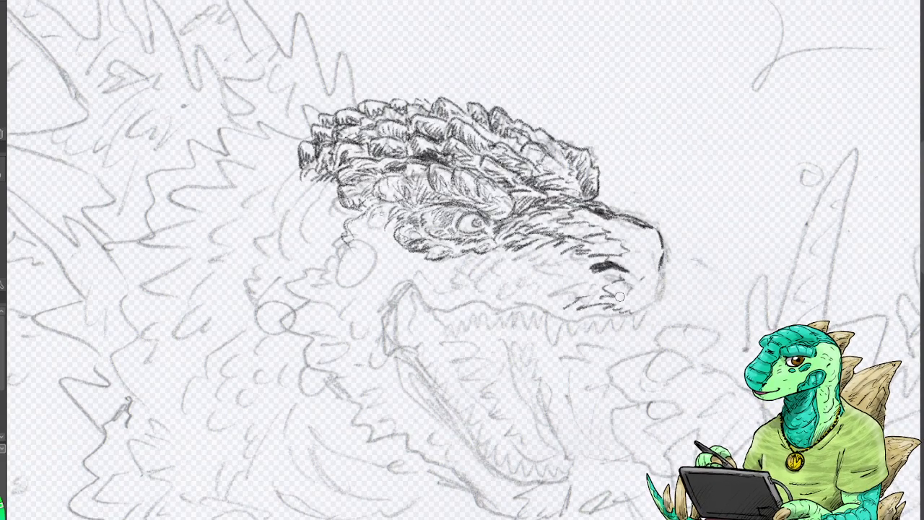
mouse_move(636, 264)
left_mouse_down()
mouse_move(653, 269)
mouse_move(633, 235)
mouse_move(653, 247)
left_mouse_up()
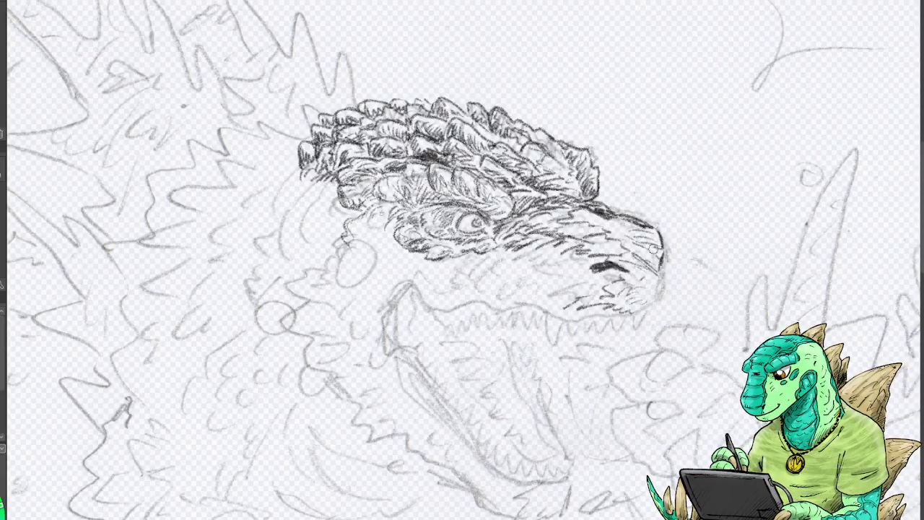
mouse_move(594, 223)
left_mouse_down()
mouse_move(576, 217)
mouse_move(595, 226)
mouse_move(610, 254)
mouse_move(574, 254)
mouse_move(612, 241)
left_mouse_up()
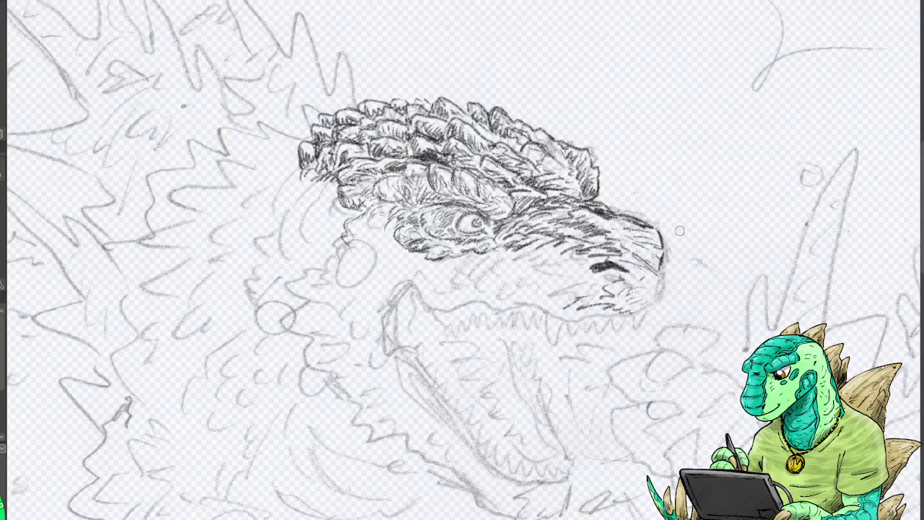
mouse_move(661, 273)
left_mouse_down()
mouse_move(657, 298)
mouse_move(628, 310)
mouse_move(649, 291)
mouse_move(649, 277)
mouse_move(649, 297)
mouse_move(651, 274)
mouse_move(623, 234)
left_mouse_up()
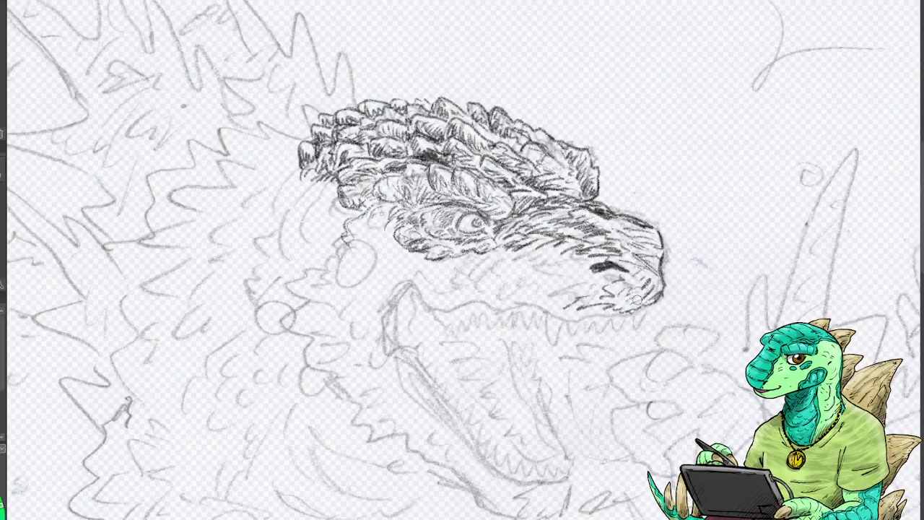
Draw the curved upper lip line from the tip of the snout back past the corner of the mouth.
mouse_move(630, 303)
left_mouse_down()
mouse_move(573, 317)
mouse_move(466, 296)
mouse_move(438, 308)
mouse_move(472, 300)
mouse_move(454, 299)
mouse_move(429, 318)
mouse_move(521, 306)
mouse_move(564, 314)
left_mouse_up()
mouse_move(495, 300)
left_mouse_down()
mouse_move(427, 320)
mouse_move(458, 283)
mouse_move(502, 290)
mouse_move(451, 296)
mouse_move(476, 287)
mouse_move(511, 298)
left_mouse_up()
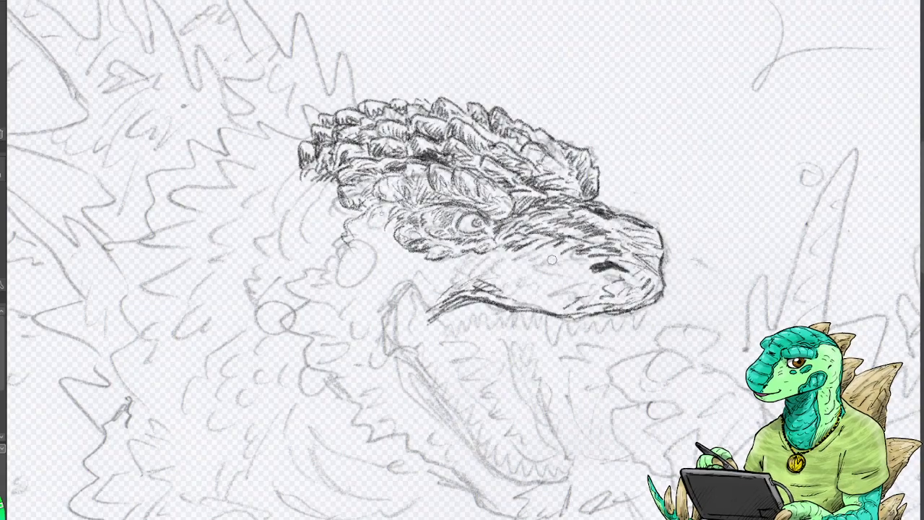
mouse_move(532, 266)
left_mouse_down()
mouse_move(508, 272)
mouse_move(524, 262)
left_mouse_up()
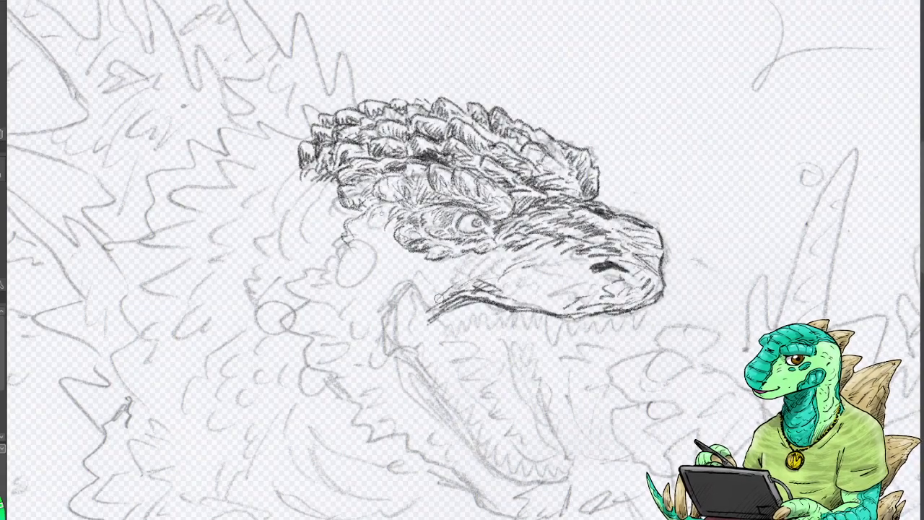
mouse_move(437, 297)
left_mouse_down()
mouse_move(415, 314)
mouse_move(374, 313)
mouse_move(418, 322)
mouse_move(469, 296)
left_mouse_up()
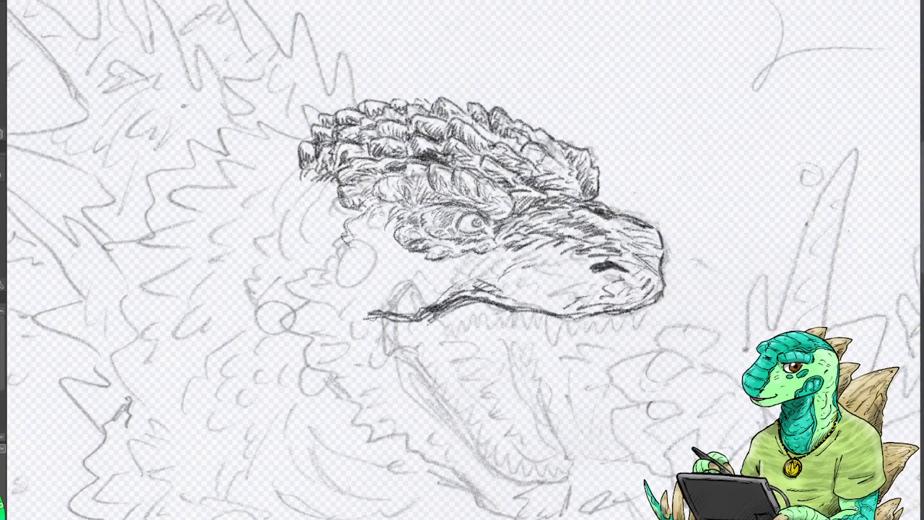
Draw three shaded, rounded bumps behind the corner of the mouth and rough, hatched skin below the back of the crown.
mouse_move(372, 318)
left_mouse_down()
mouse_move(332, 309)
mouse_move(338, 298)
mouse_move(330, 315)
mouse_move(341, 315)
mouse_move(349, 284)
mouse_move(377, 288)
mouse_move(365, 282)
mouse_move(369, 300)
mouse_move(358, 286)
mouse_move(390, 307)
left_mouse_up()
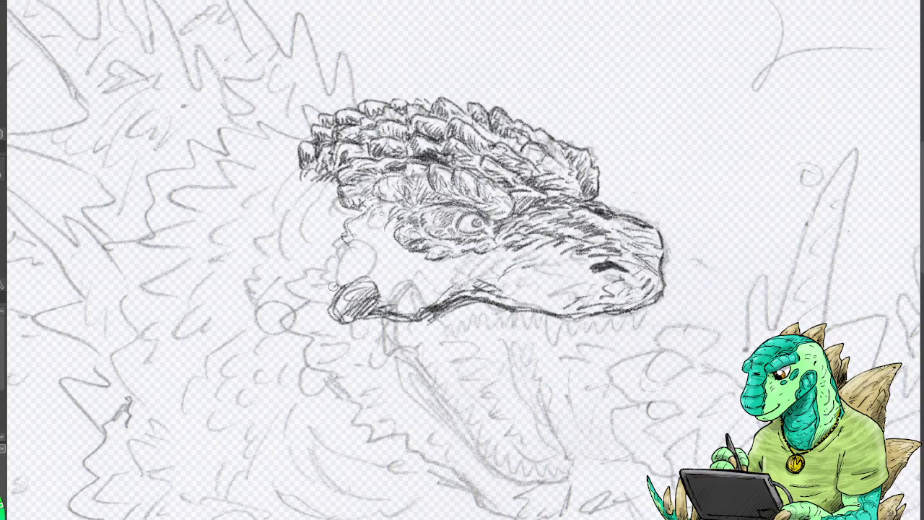
mouse_move(333, 286)
left_mouse_down()
mouse_move(309, 289)
mouse_move(317, 307)
mouse_move(336, 279)
mouse_move(322, 285)
mouse_move(337, 302)
mouse_move(322, 301)
mouse_move(360, 271)
mouse_move(333, 279)
left_mouse_up()
mouse_move(321, 275)
left_mouse_down()
mouse_move(296, 266)
mouse_move(301, 287)
mouse_move(306, 267)
mouse_move(313, 270)
left_mouse_up()
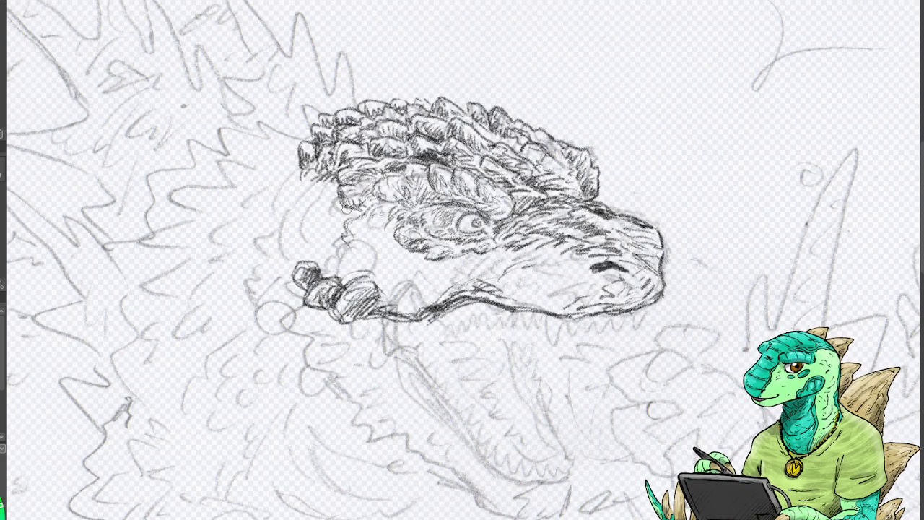
mouse_move(314, 209)
left_mouse_down()
mouse_move(302, 218)
mouse_move(311, 241)
mouse_move(315, 225)
mouse_move(319, 247)
mouse_move(317, 210)
mouse_move(333, 256)
mouse_move(328, 185)
mouse_move(342, 244)
mouse_move(322, 238)
mouse_move(303, 203)
left_mouse_up()
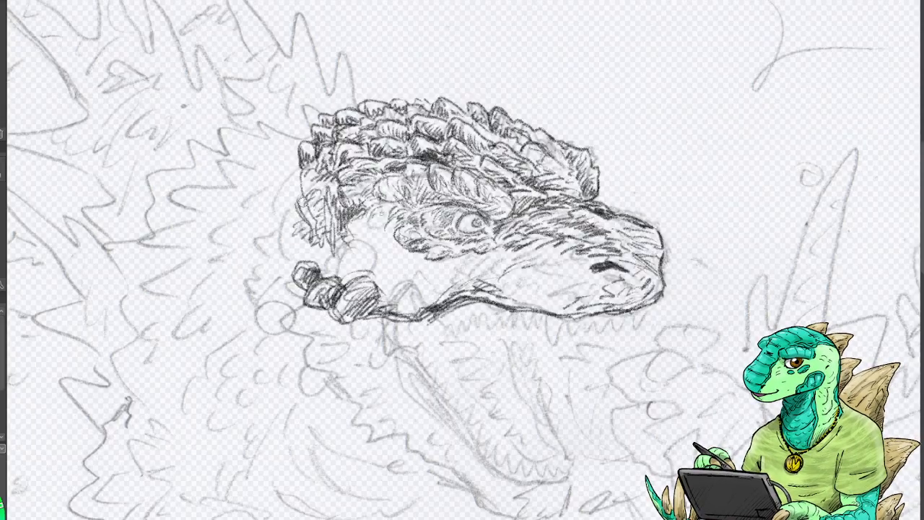
Fill the cheek and the side of the snout with small scales and wrinkles, and deepen the shading around the nostril.
mouse_move(296, 254)
left_mouse_down()
mouse_move(339, 270)
mouse_move(348, 256)
mouse_move(381, 261)
mouse_move(355, 238)
mouse_move(383, 265)
mouse_move(360, 253)
mouse_move(377, 228)
mouse_move(367, 228)
left_mouse_up()
mouse_move(354, 259)
left_mouse_down()
mouse_move(429, 301)
mouse_move(377, 261)
mouse_move(388, 254)
mouse_move(360, 256)
mouse_move(385, 242)
mouse_move(368, 265)
mouse_move(378, 274)
mouse_move(350, 253)
mouse_move(374, 238)
mouse_move(352, 252)
mouse_move(367, 194)
mouse_move(370, 202)
mouse_move(382, 195)
mouse_move(390, 177)
mouse_move(359, 189)
mouse_move(411, 205)
mouse_move(436, 197)
mouse_move(494, 208)
left_mouse_up()
mouse_move(406, 232)
left_mouse_down()
mouse_move(397, 238)
mouse_move(388, 217)
left_mouse_up()
mouse_move(397, 258)
left_mouse_down()
mouse_move(403, 304)
mouse_move(396, 258)
mouse_move(407, 254)
mouse_move(424, 261)
mouse_move(411, 259)
mouse_move(431, 283)
mouse_move(438, 266)
mouse_move(441, 279)
mouse_move(446, 267)
mouse_move(467, 270)
mouse_move(494, 254)
mouse_move(498, 275)
mouse_move(517, 257)
mouse_move(521, 286)
mouse_move(523, 276)
mouse_move(542, 277)
mouse_move(555, 288)
mouse_move(538, 284)
mouse_move(552, 303)
mouse_move(540, 301)
mouse_move(530, 276)
mouse_move(542, 257)
mouse_move(554, 249)
mouse_move(534, 274)
mouse_move(559, 268)
mouse_move(570, 282)
mouse_move(578, 264)
mouse_move(563, 290)
mouse_move(568, 299)
mouse_move(563, 252)
mouse_move(589, 259)
mouse_move(582, 285)
mouse_move(592, 297)
mouse_move(558, 307)
mouse_move(519, 290)
left_mouse_up()
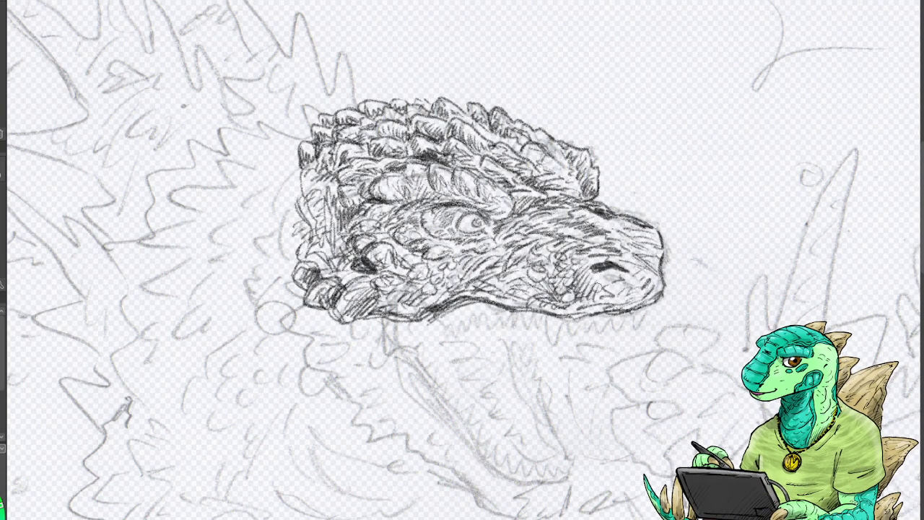
mouse_move(599, 291)
left_mouse_down()
mouse_move(593, 283)
mouse_move(607, 275)
mouse_move(626, 294)
mouse_move(645, 264)
mouse_move(625, 241)
mouse_move(625, 273)
mouse_move(599, 264)
mouse_move(631, 244)
left_mouse_up()
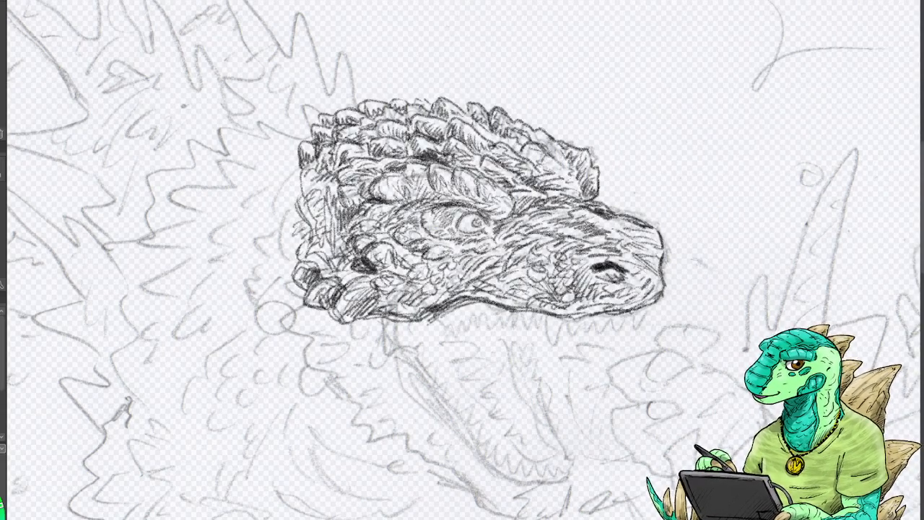
Darken the eye socket and the underside of the brow ridge, and add shading to the brow's rear scales.
mouse_move(455, 211)
left_mouse_down()
mouse_move(498, 224)
mouse_move(447, 204)
mouse_move(433, 218)
mouse_move(457, 208)
mouse_move(433, 223)
mouse_move(452, 226)
mouse_move(443, 235)
left_mouse_up()
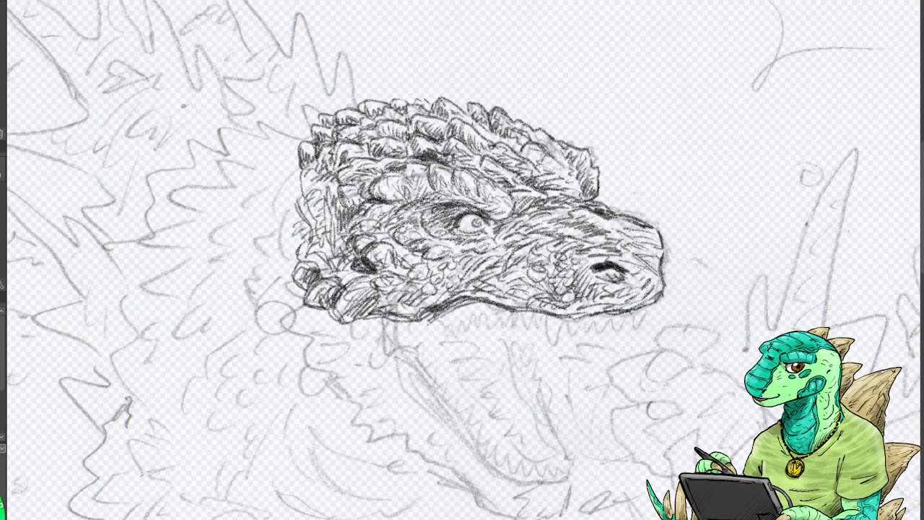
mouse_move(405, 201)
left_mouse_down()
mouse_move(375, 198)
mouse_move(465, 202)
mouse_move(504, 217)
left_mouse_up()
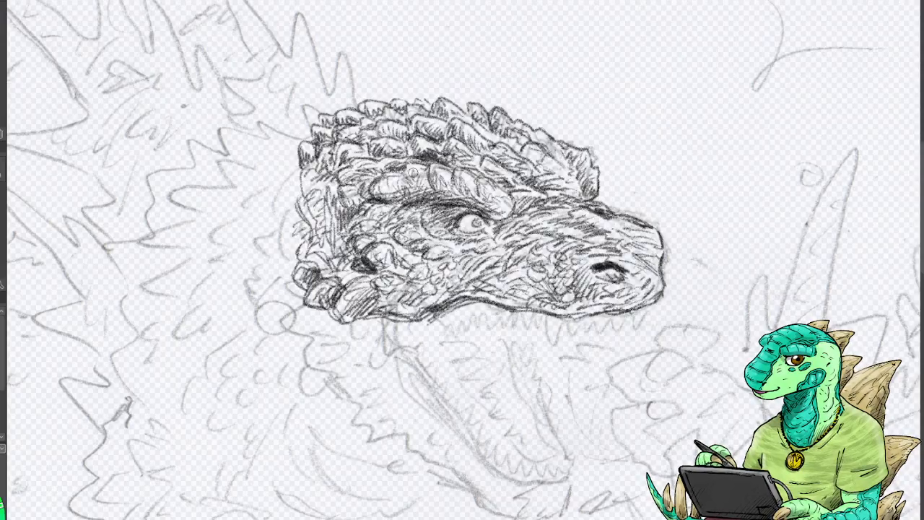
left_click_drag(405, 180, 391, 191)
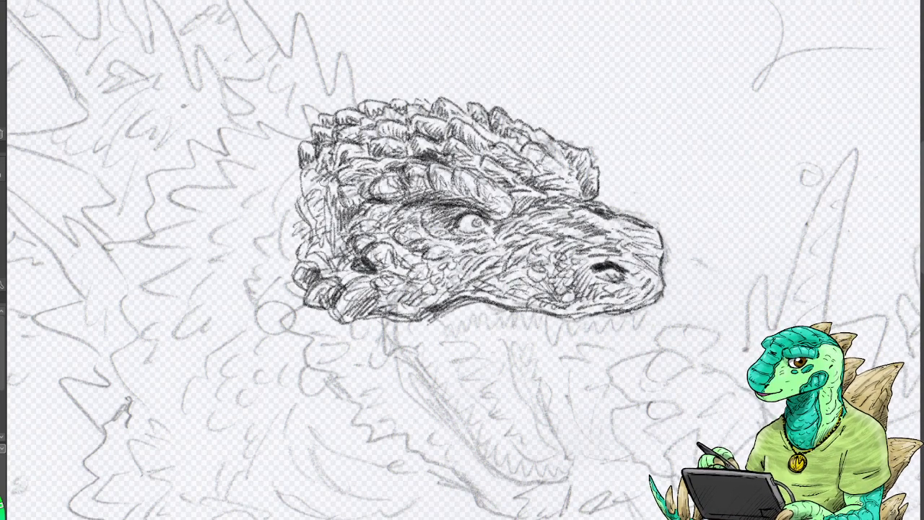
left_click_drag(312, 178, 296, 208)
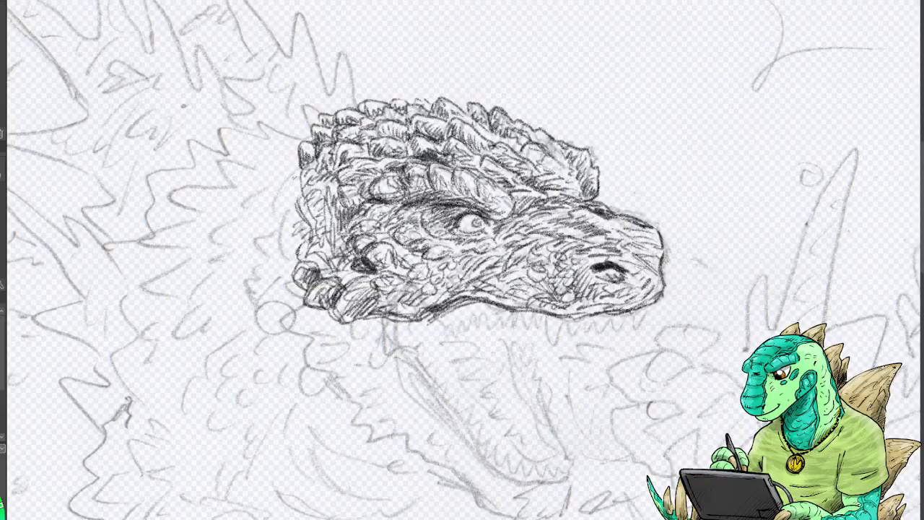
Draw the jagged neck outline with three cross-hatched spikes behind the head, and add small loose marks above the crown.
mouse_move(287, 159)
left_mouse_down()
mouse_move(263, 184)
mouse_move(267, 177)
mouse_move(285, 185)
mouse_move(293, 165)
mouse_move(279, 161)
mouse_move(163, 226)
mouse_move(120, 322)
mouse_move(110, 397)
mouse_move(144, 265)
mouse_move(187, 204)
mouse_move(268, 167)
left_mouse_up()
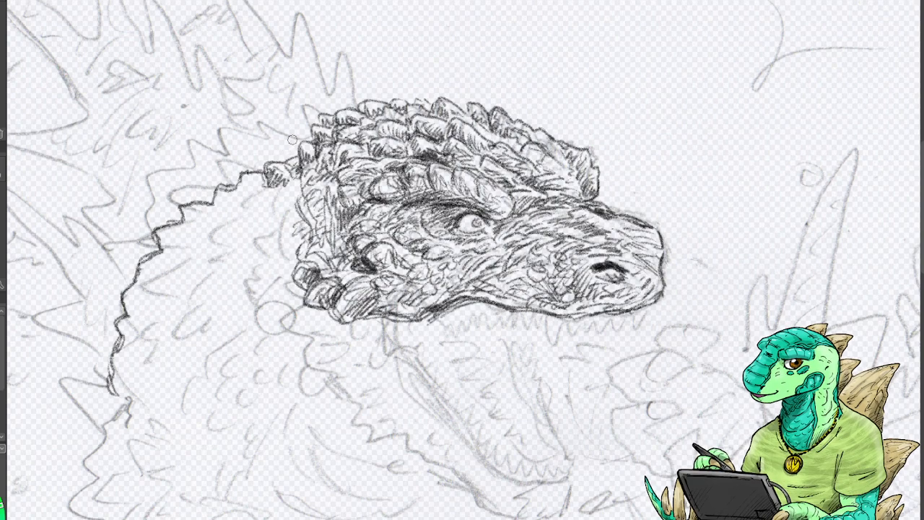
left_click_drag(311, 137, 262, 126)
mouse_move(265, 157)
left_mouse_down()
mouse_move(287, 130)
mouse_move(258, 139)
mouse_move(268, 156)
mouse_move(298, 140)
mouse_move(258, 140)
mouse_move(281, 161)
mouse_move(298, 127)
mouse_move(314, 124)
left_mouse_up()
mouse_move(253, 128)
left_mouse_down()
mouse_move(267, 160)
mouse_move(218, 135)
mouse_move(224, 169)
mouse_move(180, 177)
mouse_move(175, 168)
mouse_move(225, 157)
mouse_move(194, 186)
mouse_move(181, 173)
mouse_move(196, 170)
mouse_move(209, 195)
mouse_move(221, 174)
mouse_move(189, 177)
mouse_move(228, 168)
mouse_move(234, 182)
mouse_move(209, 195)
mouse_move(216, 204)
mouse_move(238, 171)
mouse_move(217, 144)
mouse_move(245, 143)
mouse_move(232, 141)
mouse_move(227, 159)
mouse_move(235, 174)
mouse_move(234, 148)
mouse_move(252, 168)
mouse_move(260, 162)
mouse_move(249, 148)
mouse_move(263, 166)
mouse_move(245, 160)
mouse_move(216, 177)
left_mouse_up()
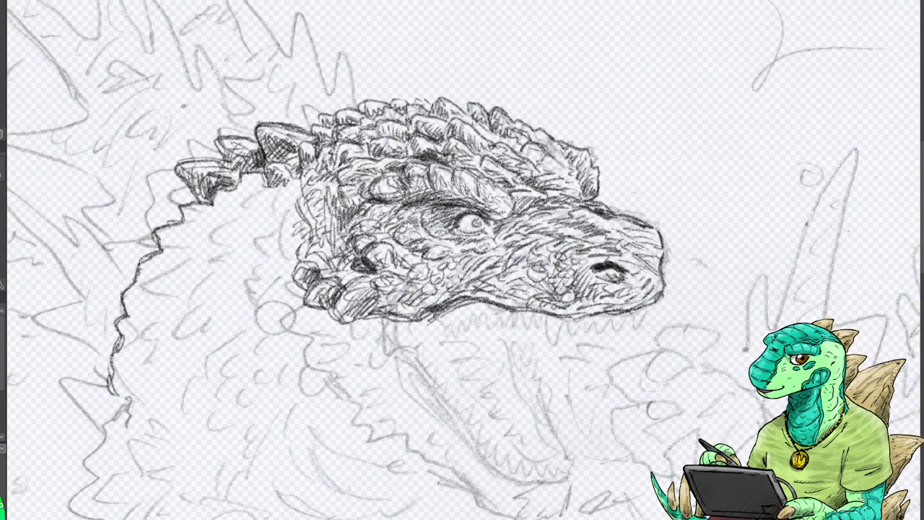
mouse_move(423, 220)
left_mouse_down()
mouse_move(433, 241)
mouse_move(419, 215)
mouse_move(451, 241)
mouse_move(507, 230)
left_mouse_up()
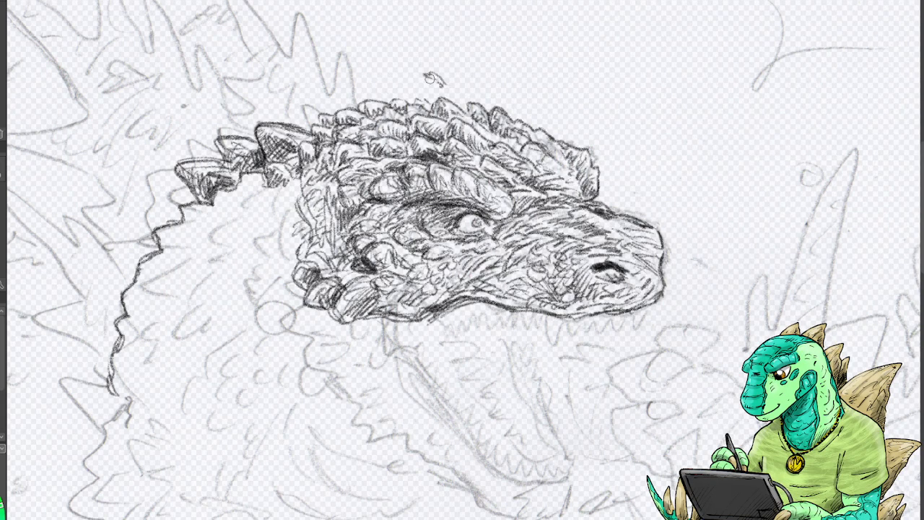
mouse_move(427, 79)
left_mouse_down()
mouse_move(442, 75)
mouse_move(376, 93)
left_mouse_up()
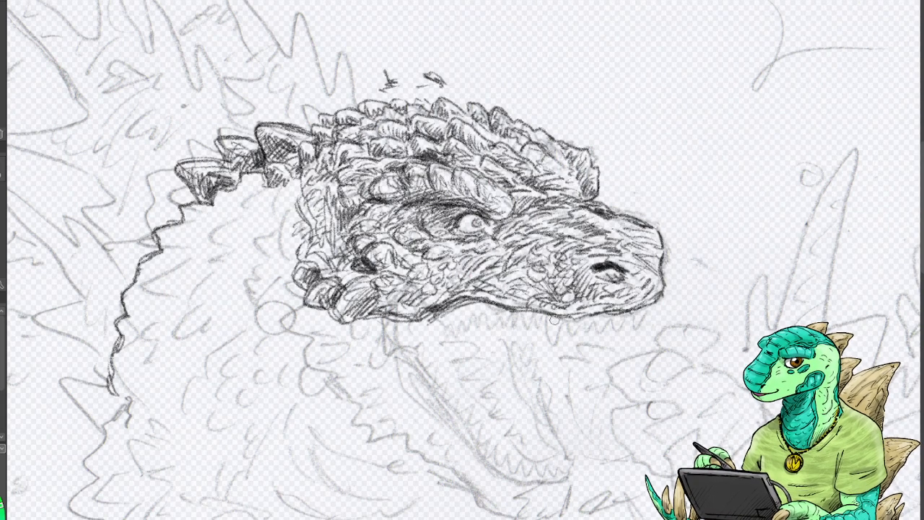
Draw the row of upper teeth along the lip from the mouth corner to the snout tip, with larger fangs at the middle and front.
mouse_move(552, 337)
left_mouse_down()
mouse_move(572, 318)
mouse_move(554, 337)
left_mouse_up()
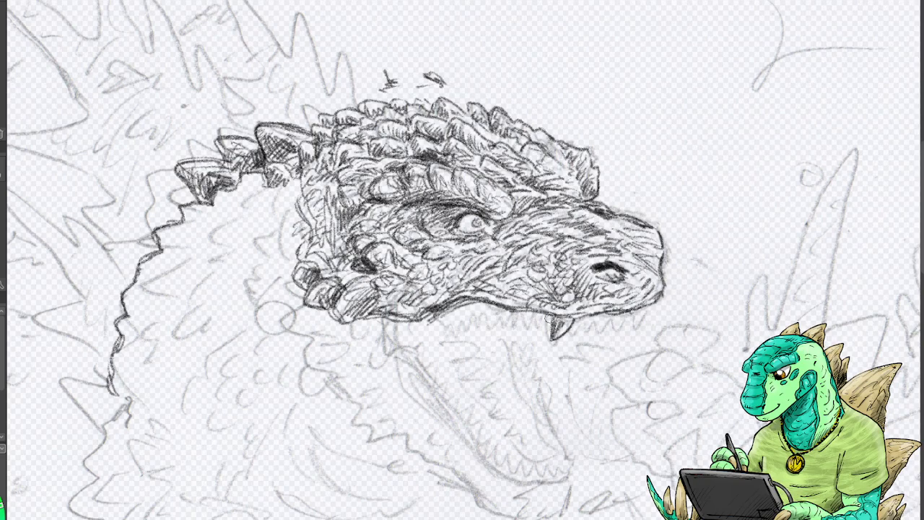
mouse_move(532, 313)
left_mouse_down()
mouse_move(543, 338)
mouse_move(540, 324)
mouse_move(517, 334)
left_mouse_up()
left_click_drag(513, 313, 516, 333)
mouse_move(527, 310)
left_mouse_down()
mouse_move(513, 327)
mouse_move(473, 323)
left_mouse_up()
mouse_move(488, 296)
left_mouse_down()
mouse_move(477, 319)
mouse_move(479, 308)
left_mouse_up()
mouse_move(485, 298)
left_mouse_down()
mouse_move(466, 326)
mouse_move(394, 327)
left_mouse_up()
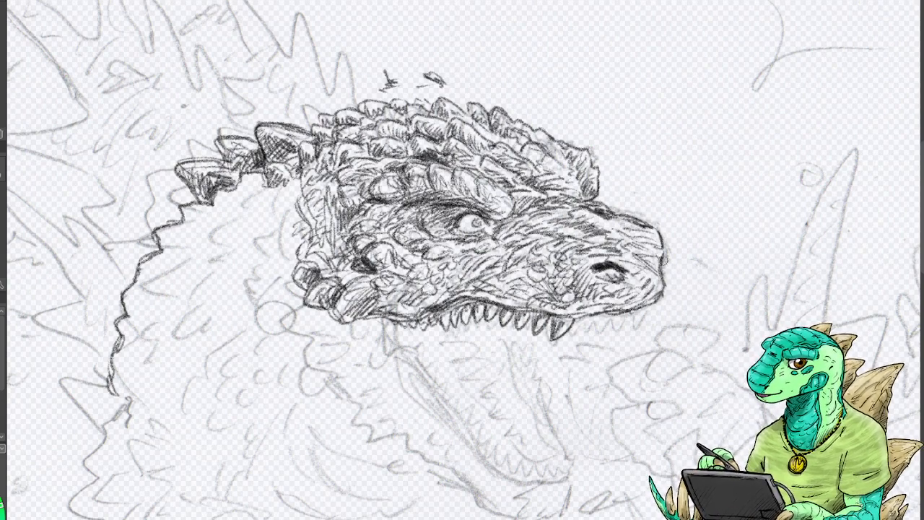
mouse_move(582, 311)
left_mouse_down()
mouse_move(570, 327)
mouse_move(637, 315)
mouse_move(590, 327)
left_mouse_up()
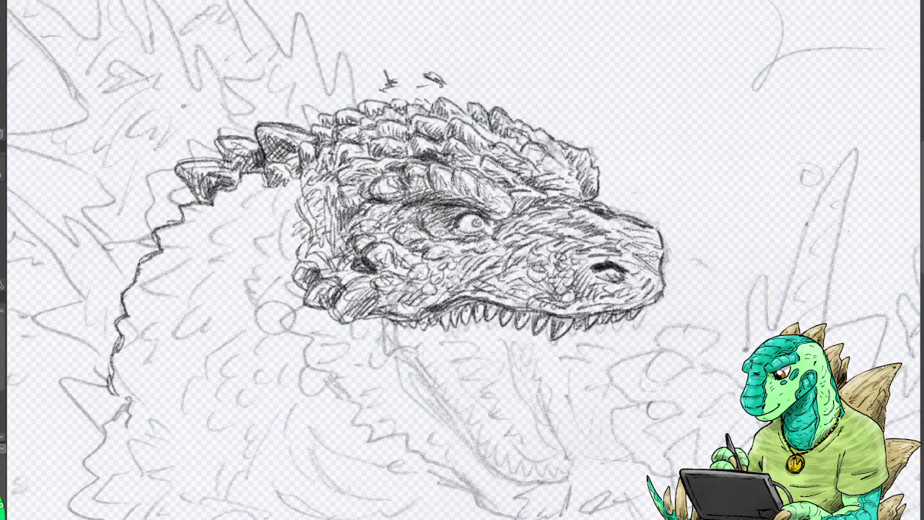
mouse_move(643, 309)
left_mouse_down()
mouse_move(642, 325)
mouse_move(627, 326)
left_mouse_up()
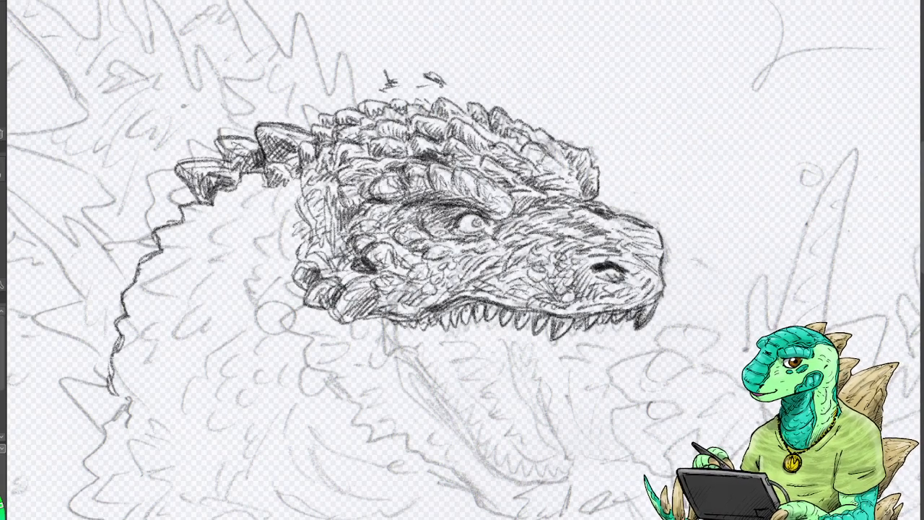
Darken the large middle fang of the upper row, draw the pupil in the eye, and touch up the cheek.
left_click_drag(554, 317, 551, 333)
left_click_drag(551, 315, 553, 334)
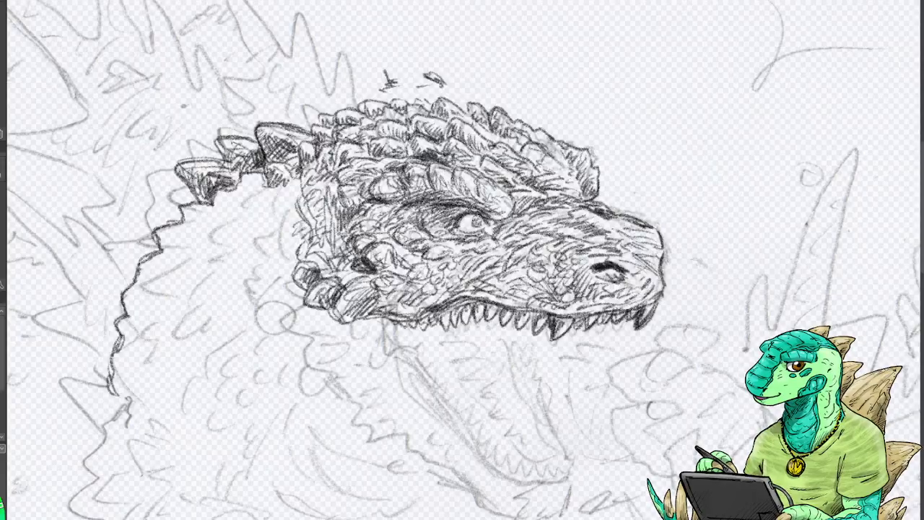
left_click_drag(473, 222, 479, 222)
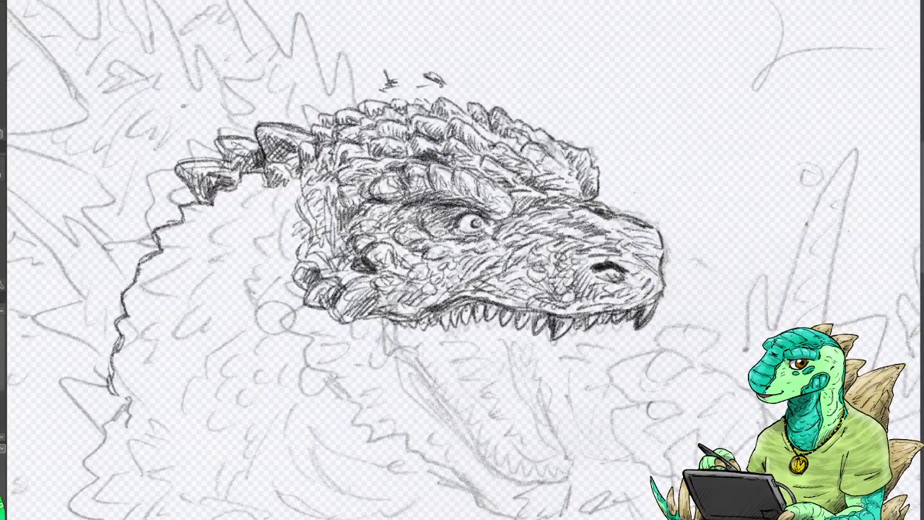
mouse_move(473, 279)
left_mouse_down()
mouse_move(501, 249)
mouse_move(439, 240)
left_mouse_up()
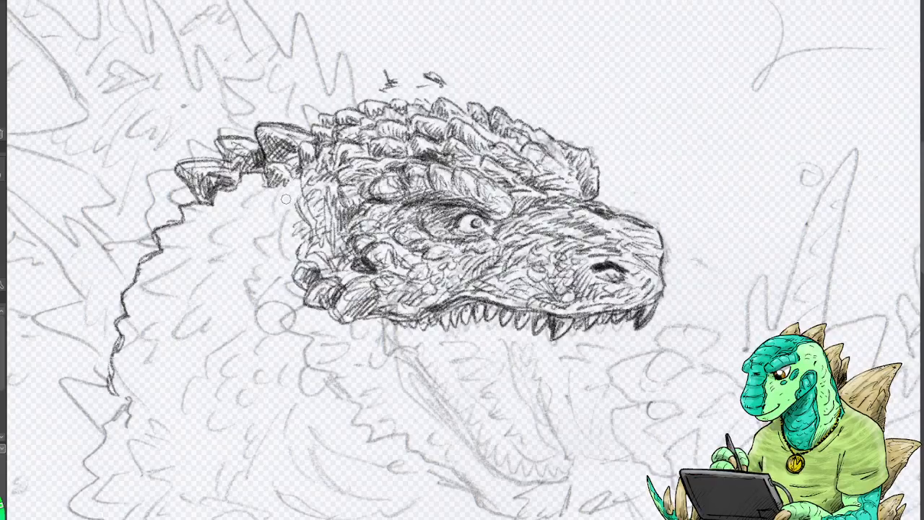
Extend the small shaded scales behind the cheek, from below the neck spikes down to the large jaw-hinge scales.
mouse_move(284, 206)
left_mouse_down()
mouse_move(279, 190)
mouse_move(267, 229)
mouse_move(272, 209)
mouse_move(281, 224)
mouse_move(287, 189)
mouse_move(289, 235)
mouse_move(303, 174)
left_mouse_up()
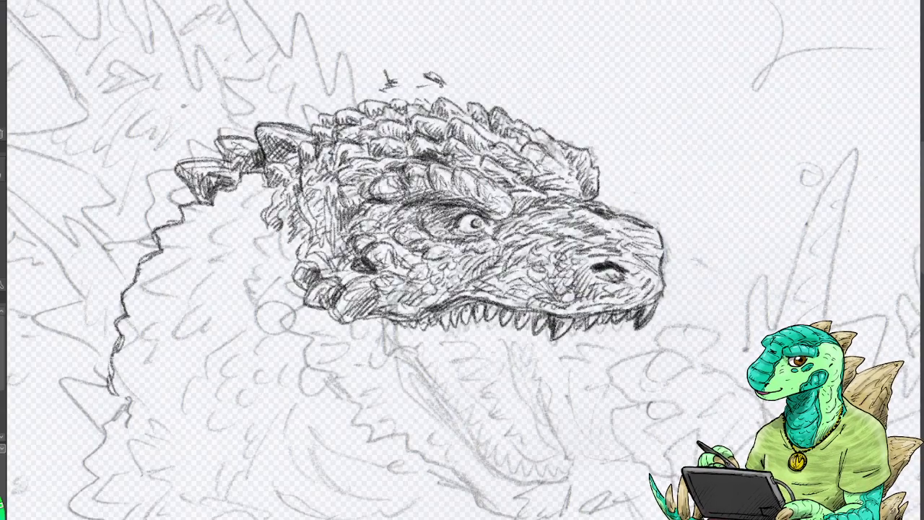
mouse_move(267, 243)
left_mouse_down()
mouse_move(255, 272)
mouse_move(269, 291)
mouse_move(263, 270)
mouse_move(277, 256)
mouse_move(260, 256)
mouse_move(263, 263)
mouse_move(260, 226)
mouse_move(288, 224)
left_mouse_up()
mouse_move(285, 268)
left_mouse_down()
mouse_move(284, 292)
mouse_move(287, 262)
mouse_move(330, 251)
left_mouse_up()
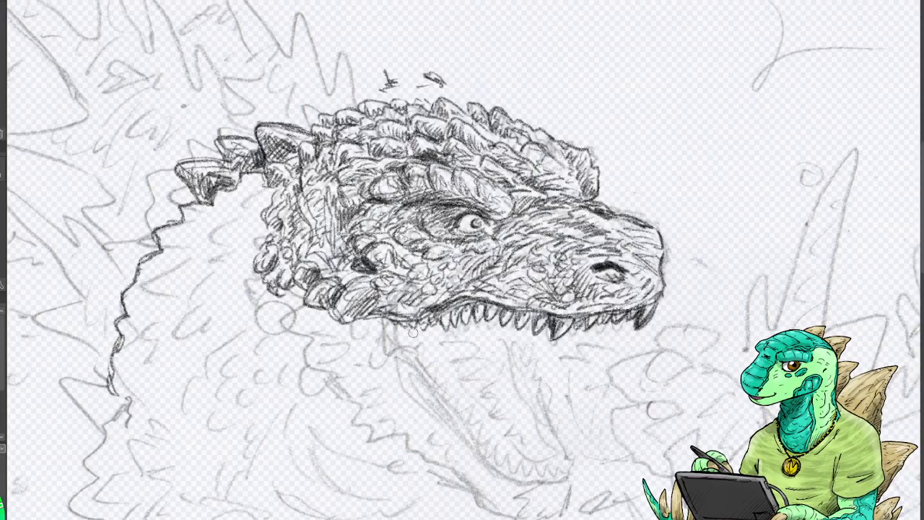
Outline the open lower jaw with its inner mouth edge, lip line, underside and chin, adding large shaded oval scales along its rear edge.
mouse_move(408, 329)
left_mouse_down()
mouse_move(405, 360)
mouse_move(379, 323)
mouse_move(401, 358)
mouse_move(408, 330)
mouse_move(388, 345)
mouse_move(387, 334)
mouse_move(482, 453)
mouse_move(470, 436)
mouse_move(518, 471)
mouse_move(485, 453)
mouse_move(503, 477)
mouse_move(546, 486)
mouse_move(577, 472)
left_mouse_up()
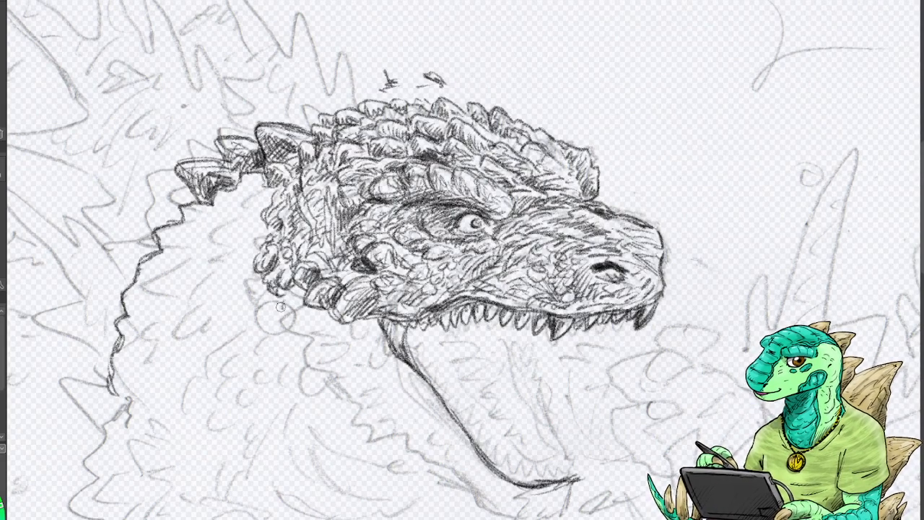
mouse_move(281, 311)
left_mouse_down()
mouse_move(260, 361)
mouse_move(296, 368)
mouse_move(325, 345)
mouse_move(316, 359)
mouse_move(275, 318)
mouse_move(303, 328)
mouse_move(287, 321)
mouse_move(278, 332)
mouse_move(296, 320)
mouse_move(289, 291)
mouse_move(303, 297)
mouse_move(300, 315)
mouse_move(315, 306)
mouse_move(329, 322)
mouse_move(306, 325)
mouse_move(333, 332)
mouse_move(297, 336)
mouse_move(269, 365)
mouse_move(292, 345)
mouse_move(318, 357)
mouse_move(274, 340)
mouse_move(292, 382)
mouse_move(336, 386)
mouse_move(296, 361)
mouse_move(338, 389)
mouse_move(339, 366)
mouse_move(281, 390)
mouse_move(314, 381)
mouse_move(265, 379)
mouse_move(312, 369)
mouse_move(334, 378)
mouse_move(318, 361)
mouse_move(326, 370)
mouse_move(277, 372)
mouse_move(262, 361)
mouse_move(303, 337)
mouse_move(269, 322)
mouse_move(269, 306)
mouse_move(256, 318)
mouse_move(263, 299)
mouse_move(278, 305)
mouse_move(269, 310)
mouse_move(280, 298)
mouse_move(274, 321)
left_mouse_up()
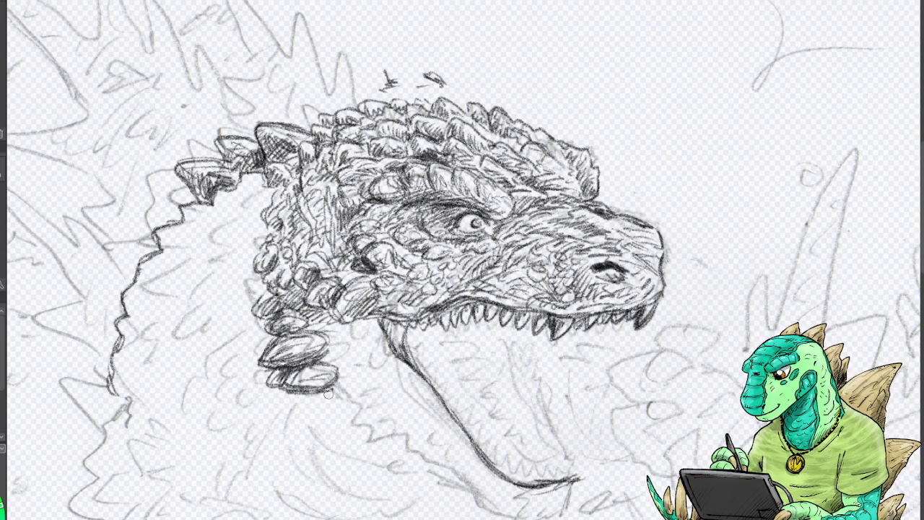
mouse_move(328, 393)
left_mouse_down()
mouse_move(333, 413)
mouse_move(323, 387)
mouse_move(351, 409)
mouse_move(322, 408)
mouse_move(343, 394)
mouse_move(333, 416)
mouse_move(316, 403)
mouse_move(332, 387)
left_mouse_up()
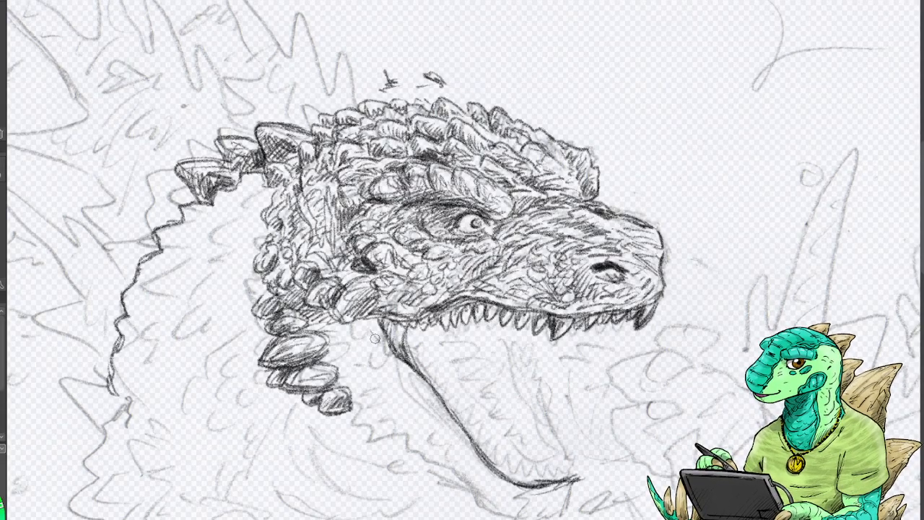
mouse_move(375, 336)
left_mouse_down()
mouse_move(395, 374)
mouse_move(440, 403)
mouse_move(433, 397)
mouse_move(498, 488)
mouse_move(547, 501)
mouse_move(537, 498)
mouse_move(583, 479)
left_mouse_up()
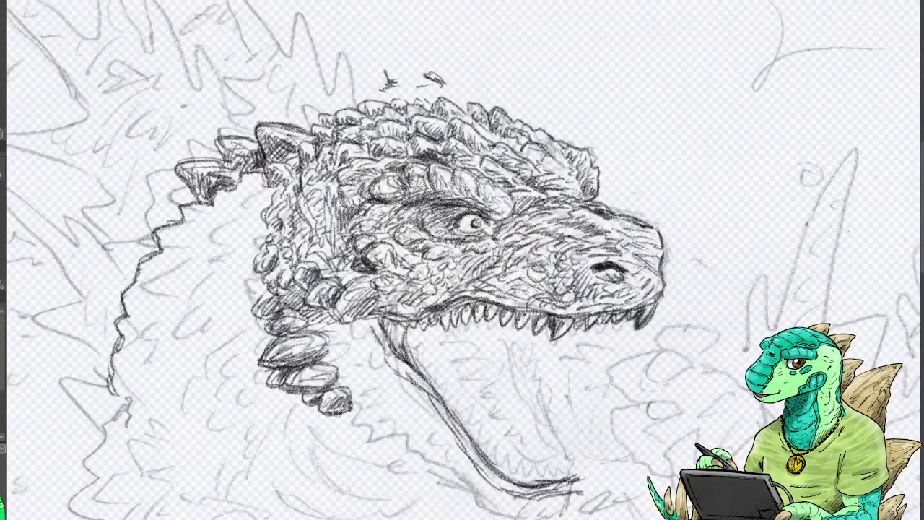
mouse_move(336, 412)
left_mouse_down()
mouse_move(376, 435)
mouse_move(356, 426)
mouse_move(394, 462)
mouse_move(459, 489)
left_mouse_up()
mouse_move(404, 465)
left_mouse_down()
mouse_move(491, 514)
mouse_move(481, 503)
left_mouse_up()
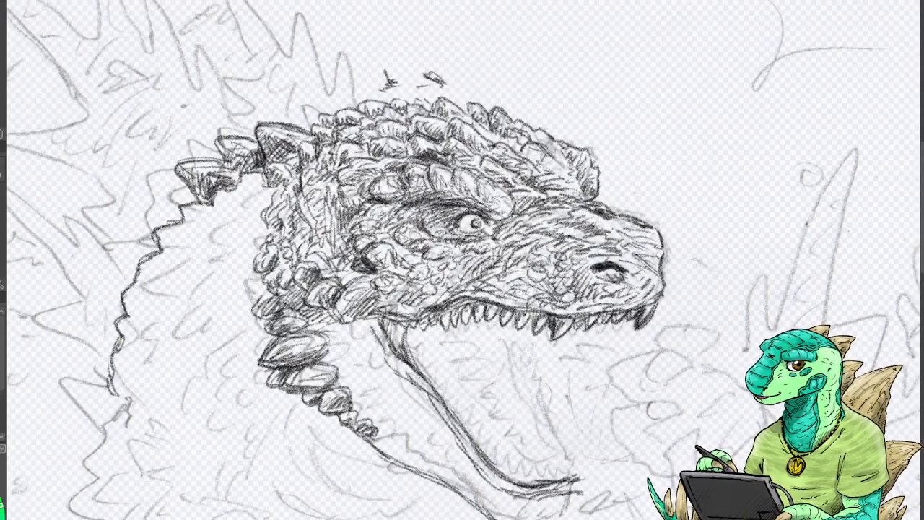
left_click_drag(581, 507, 588, 492)
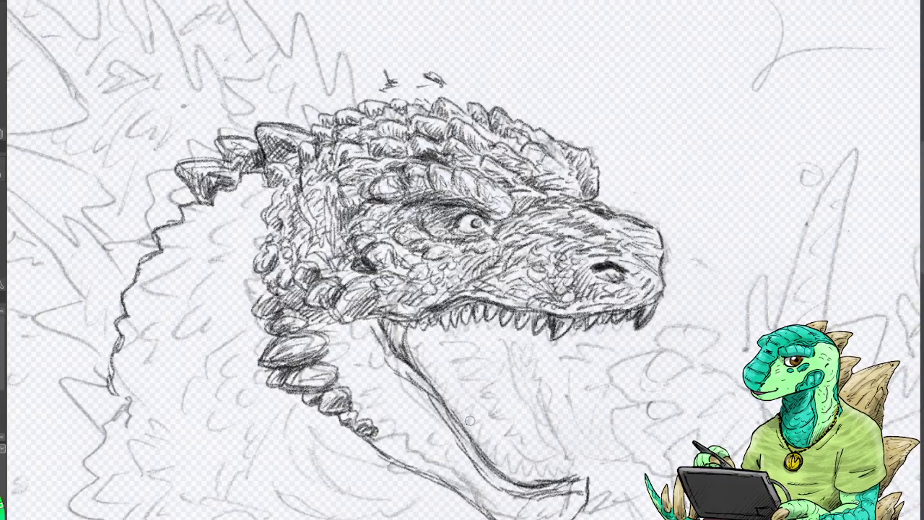
Fill the lower jaw from the mouth corner to the chin with small rounded scales, wrinkles and hatching.
mouse_move(378, 417)
left_mouse_down()
mouse_move(404, 404)
mouse_move(395, 433)
mouse_move(369, 419)
mouse_move(389, 417)
mouse_move(405, 433)
mouse_move(372, 404)
mouse_move(360, 411)
mouse_move(368, 397)
mouse_move(349, 366)
mouse_move(358, 369)
mouse_move(336, 361)
mouse_move(328, 330)
mouse_move(340, 347)
mouse_move(361, 325)
mouse_move(353, 372)
mouse_move(368, 376)
mouse_move(370, 364)
mouse_move(371, 383)
mouse_move(367, 333)
mouse_move(382, 332)
mouse_move(383, 321)
mouse_move(361, 319)
mouse_move(382, 325)
left_mouse_up()
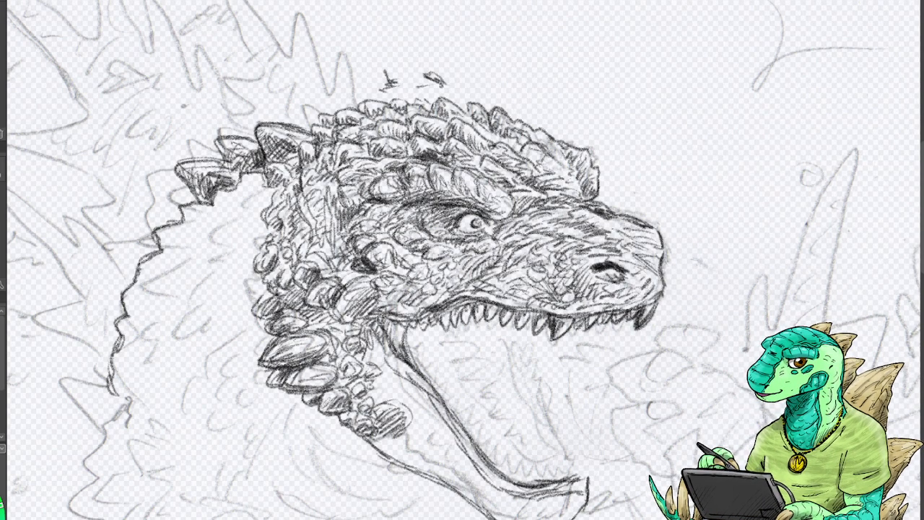
left_click_drag(315, 324, 355, 330)
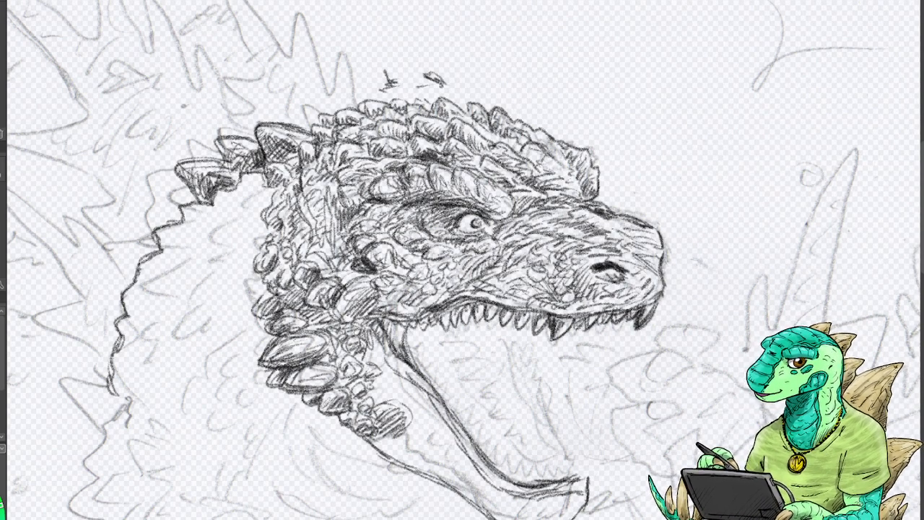
mouse_move(347, 370)
left_mouse_down()
mouse_move(342, 352)
mouse_move(372, 389)
mouse_move(368, 355)
mouse_move(397, 361)
mouse_move(433, 397)
left_mouse_up()
mouse_move(375, 364)
left_mouse_down()
mouse_move(375, 347)
mouse_move(386, 361)
mouse_move(381, 382)
mouse_move(419, 398)
left_mouse_up()
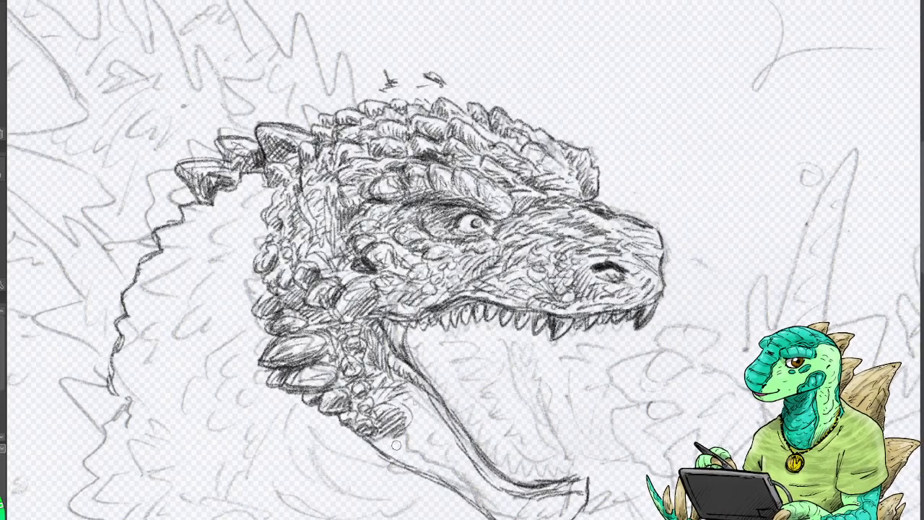
mouse_move(390, 446)
left_mouse_down()
mouse_move(425, 460)
mouse_move(418, 445)
mouse_move(389, 441)
mouse_move(413, 460)
mouse_move(429, 424)
mouse_move(405, 444)
mouse_move(431, 442)
mouse_move(419, 389)
mouse_move(433, 422)
left_mouse_up()
mouse_move(386, 443)
left_mouse_down()
mouse_move(440, 476)
mouse_move(429, 422)
mouse_move(442, 435)
mouse_move(444, 425)
mouse_move(455, 447)
mouse_move(437, 470)
mouse_move(453, 458)
mouse_move(489, 505)
mouse_move(495, 488)
mouse_move(509, 492)
mouse_move(485, 470)
mouse_move(480, 498)
mouse_move(505, 512)
mouse_move(543, 507)
mouse_move(514, 496)
mouse_move(559, 494)
mouse_move(552, 510)
mouse_move(557, 482)
mouse_move(551, 499)
left_mouse_up()
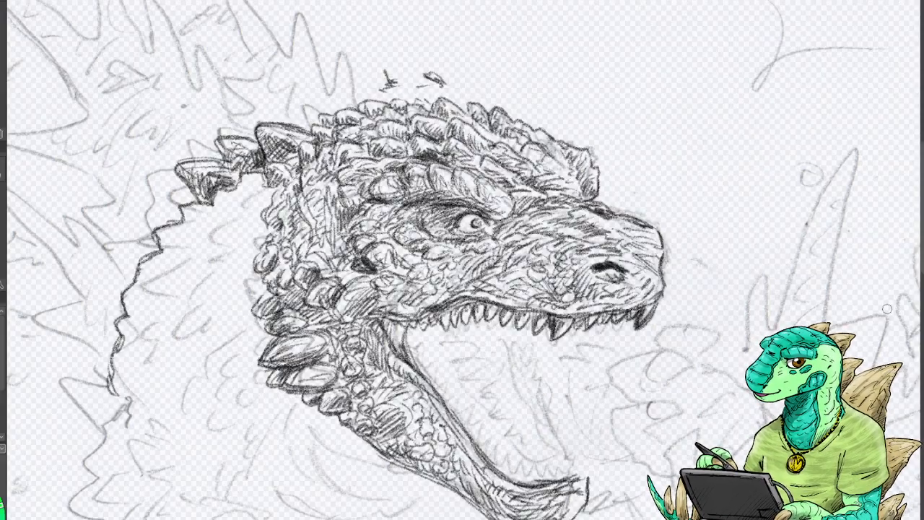
Draw the row of pointed lower teeth along the near side of the jaw from the chin to the mouth corner.
left_click_drag(551, 499, 533, 418)
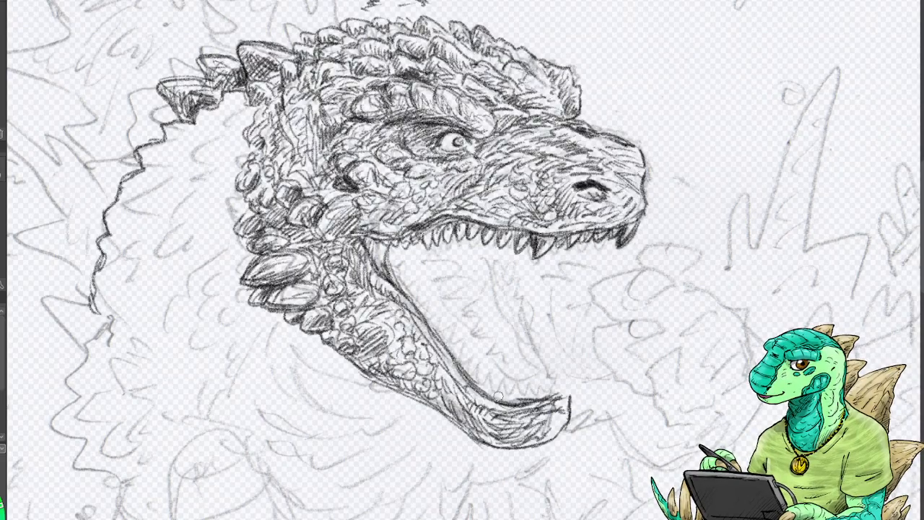
mouse_move(501, 390)
left_mouse_down()
mouse_move(531, 390)
mouse_move(552, 408)
mouse_move(543, 381)
mouse_move(548, 395)
mouse_move(563, 396)
left_mouse_up()
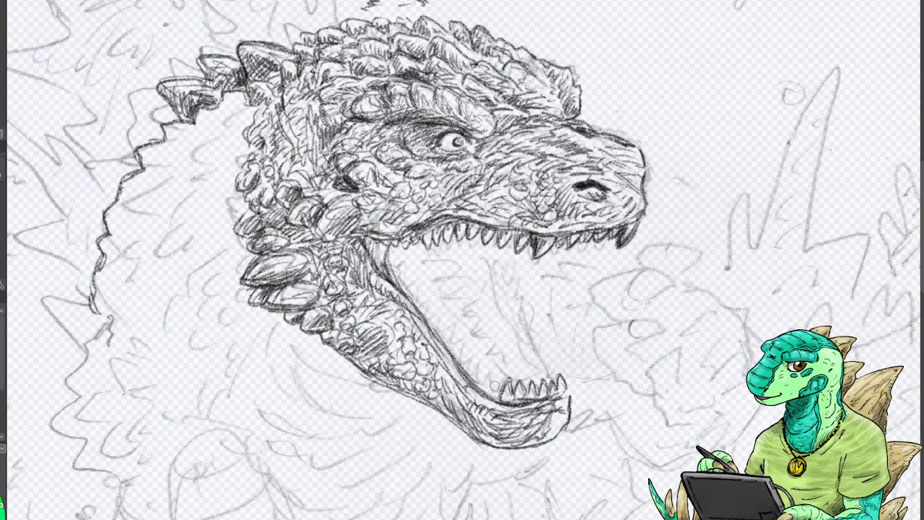
mouse_move(493, 386)
left_mouse_down()
mouse_move(498, 395)
mouse_move(466, 342)
mouse_move(440, 330)
mouse_move(397, 274)
mouse_move(389, 249)
mouse_move(401, 280)
left_mouse_up()
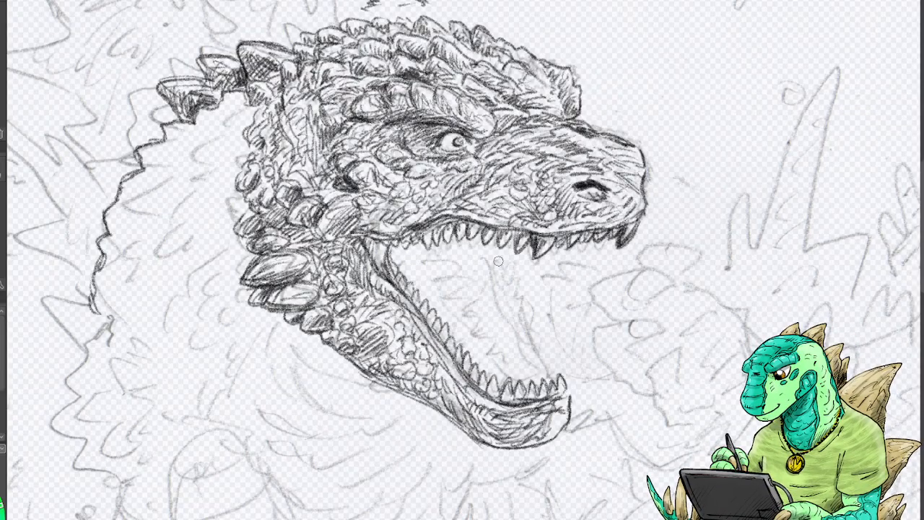
left_click_drag(425, 312, 402, 276)
left_click_drag(419, 309, 471, 375)
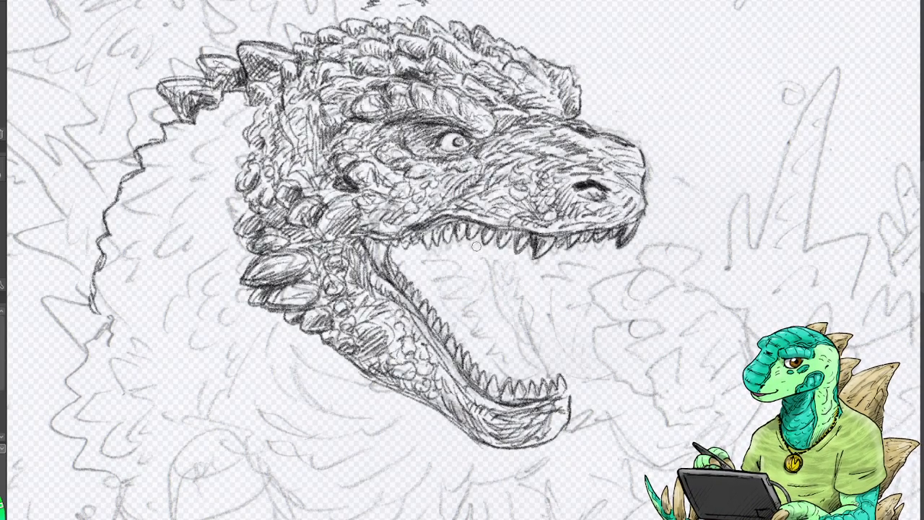
Draw the tongue inside the open mouth with a darkened outer contour, a central groove and small surface creases.
mouse_move(476, 247)
left_mouse_down()
mouse_move(530, 363)
mouse_move(503, 325)
mouse_move(540, 374)
left_mouse_up()
left_click_drag(508, 334, 548, 381)
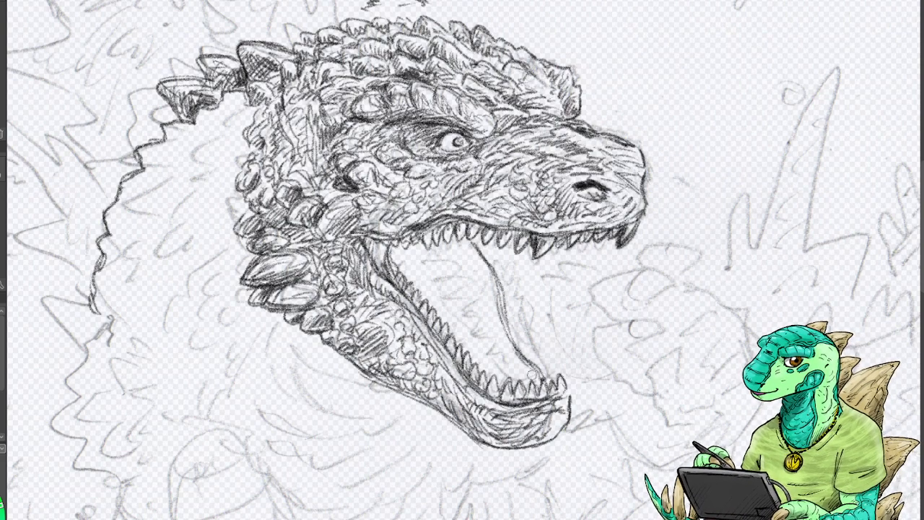
mouse_move(469, 248)
left_mouse_down()
mouse_move(491, 266)
mouse_move(505, 328)
left_mouse_up()
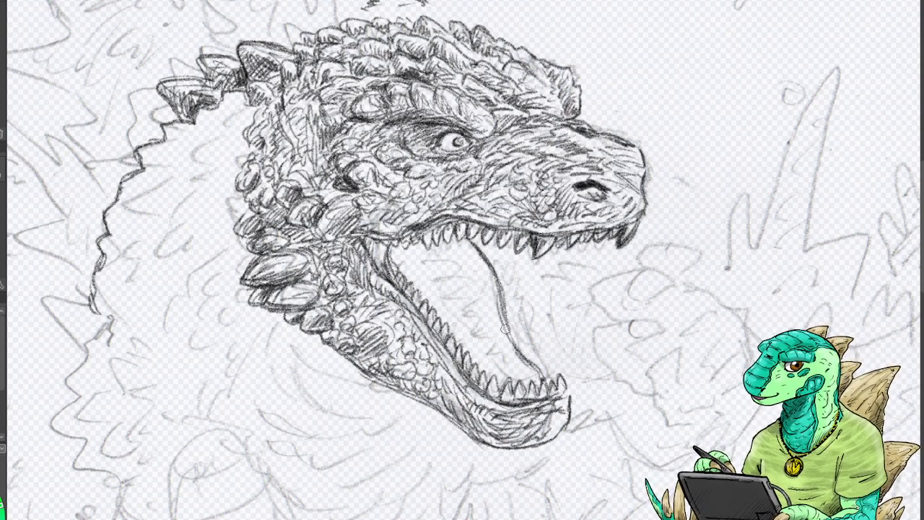
left_click_drag(442, 244, 517, 371)
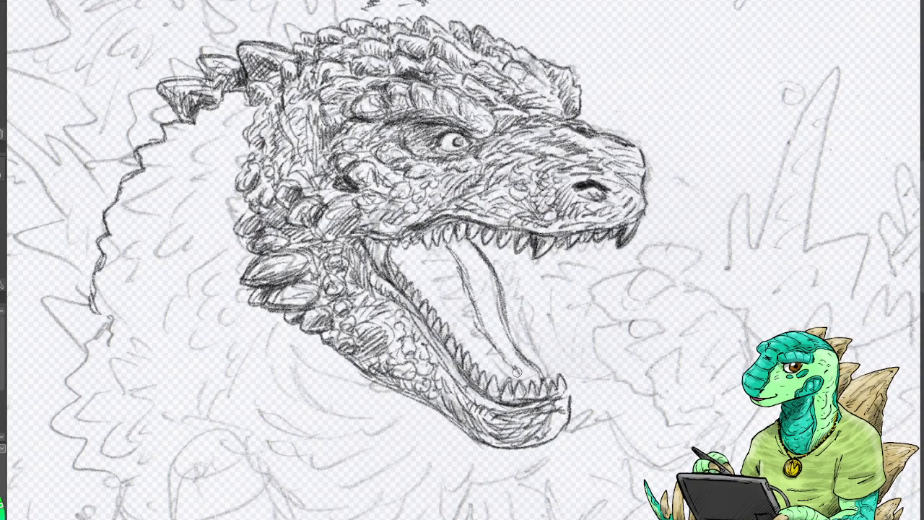
mouse_move(469, 266)
left_mouse_down()
mouse_move(442, 254)
mouse_move(446, 280)
mouse_move(471, 289)
mouse_move(485, 309)
mouse_move(477, 332)
mouse_move(485, 354)
mouse_move(521, 361)
mouse_move(524, 371)
left_mouse_up()
mouse_move(462, 252)
left_mouse_down()
mouse_move(476, 258)
mouse_move(470, 283)
mouse_move(493, 285)
mouse_move(503, 318)
left_mouse_up()
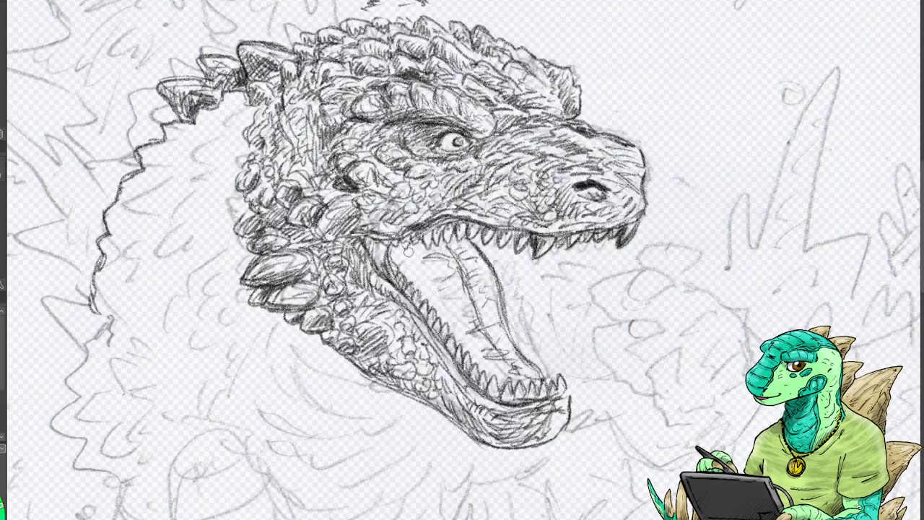
Shade the back and near side of the mouth interior with dense hatching, and add texture strokes to the tongue.
mouse_move(389, 252)
left_mouse_down()
mouse_move(425, 278)
mouse_move(407, 274)
mouse_move(403, 249)
mouse_move(413, 248)
mouse_move(407, 262)
mouse_move(444, 309)
mouse_move(418, 268)
mouse_move(398, 261)
mouse_move(423, 249)
mouse_move(414, 276)
mouse_move(436, 269)
left_mouse_up()
mouse_move(450, 309)
left_mouse_down()
mouse_move(441, 270)
mouse_move(461, 297)
left_mouse_up()
mouse_move(438, 253)
left_mouse_down()
mouse_move(443, 245)
mouse_move(418, 268)
mouse_move(448, 243)
mouse_move(491, 276)
mouse_move(431, 291)
mouse_move(475, 344)
mouse_move(457, 331)
mouse_move(469, 327)
mouse_move(462, 274)
mouse_move(470, 338)
mouse_move(496, 369)
left_mouse_up()
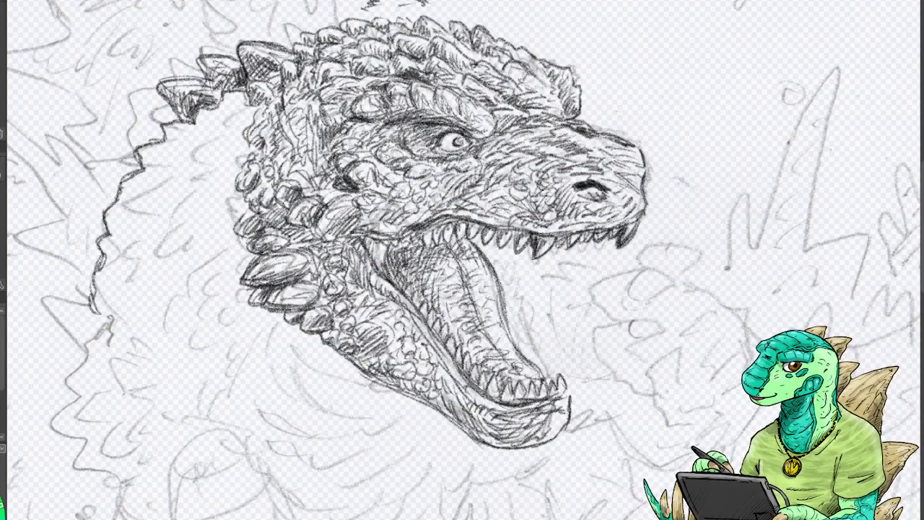
left_click_drag(452, 314, 460, 341)
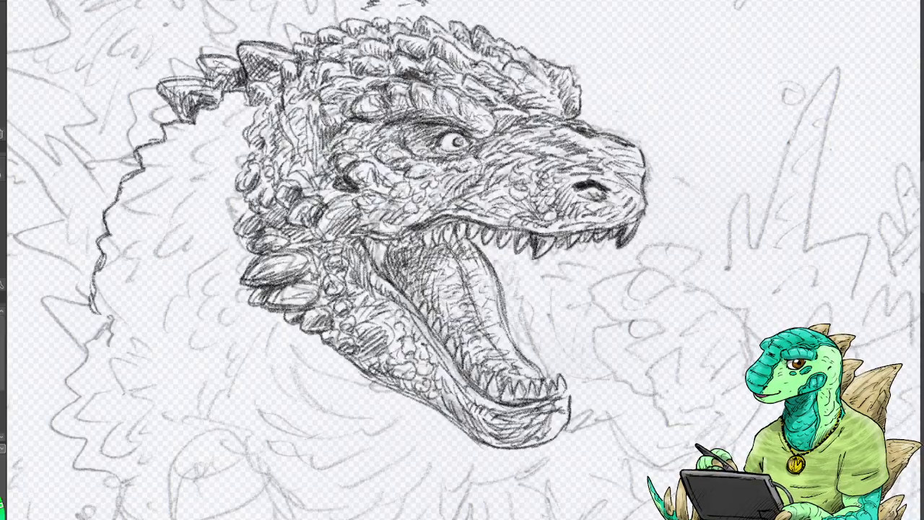
mouse_move(453, 267)
left_mouse_down()
mouse_move(438, 292)
mouse_move(474, 303)
mouse_move(508, 351)
left_mouse_up()
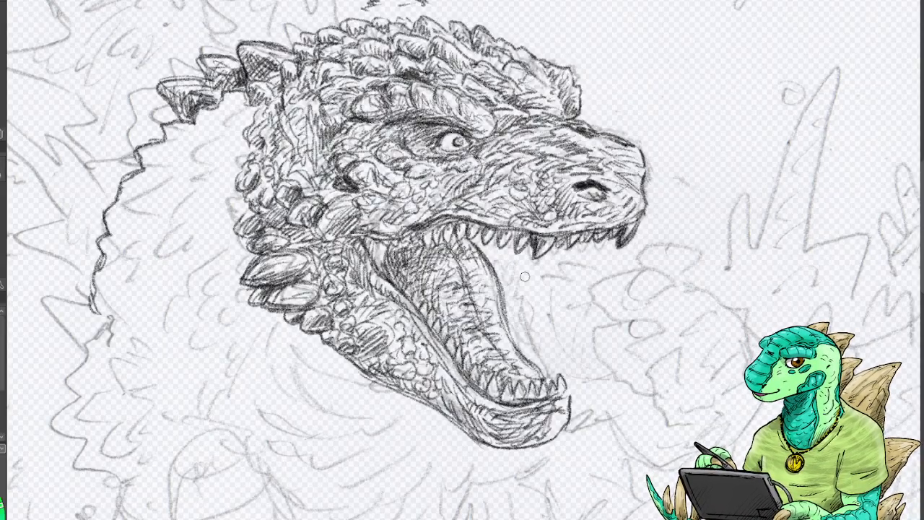
Darken around the middle upper teeth and draw the far-side row of small lower teeth beside the tongue.
mouse_move(496, 244)
left_mouse_down()
mouse_move(494, 257)
mouse_move(495, 241)
mouse_move(485, 252)
mouse_move(477, 242)
left_mouse_up()
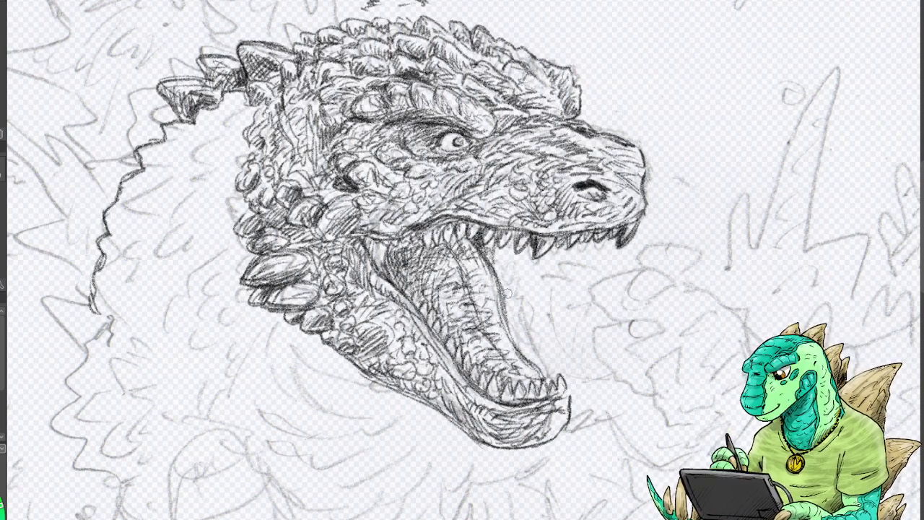
mouse_move(507, 292)
left_mouse_down()
mouse_move(529, 356)
mouse_move(554, 368)
mouse_move(537, 370)
mouse_move(508, 322)
mouse_move(545, 371)
mouse_move(540, 350)
mouse_move(510, 323)
mouse_move(506, 304)
mouse_move(519, 348)
mouse_move(535, 360)
left_mouse_up()
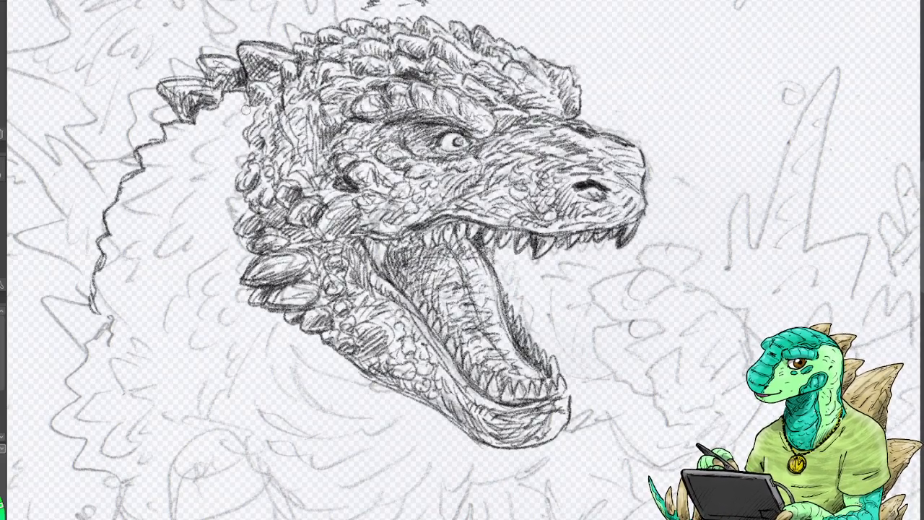
Add rounded, hatched scales along the back edge of the neck, and fill the area beneath the three spikes.
mouse_move(226, 108)
left_mouse_down()
mouse_move(211, 135)
mouse_move(122, 201)
mouse_move(99, 288)
mouse_move(116, 261)
mouse_move(90, 310)
mouse_move(97, 296)
mouse_move(100, 312)
mouse_move(115, 243)
left_mouse_up()
mouse_move(116, 241)
left_mouse_down()
mouse_move(102, 257)
mouse_move(112, 224)
mouse_move(124, 231)
mouse_move(121, 221)
mouse_move(139, 215)
mouse_move(142, 180)
mouse_move(168, 172)
mouse_move(155, 174)
mouse_move(189, 133)
mouse_move(203, 137)
left_mouse_up()
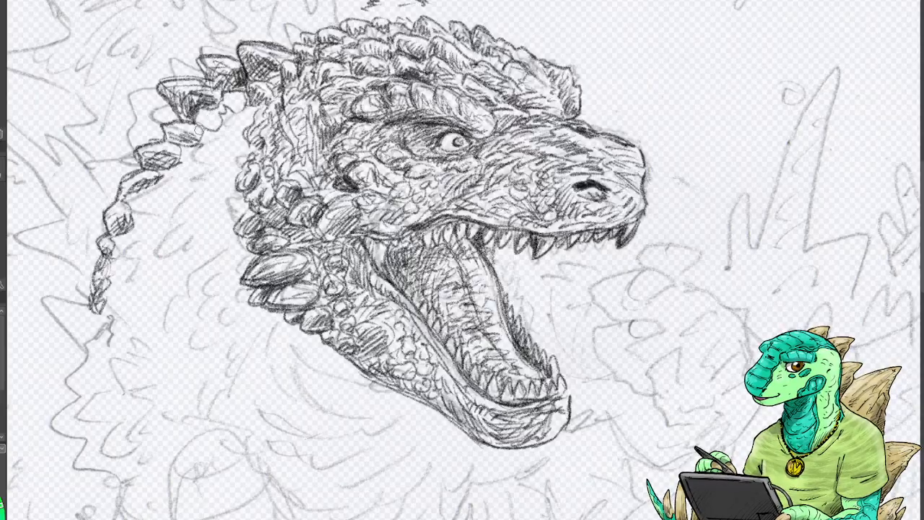
mouse_move(199, 131)
left_mouse_down()
mouse_move(205, 118)
mouse_move(219, 132)
left_mouse_up()
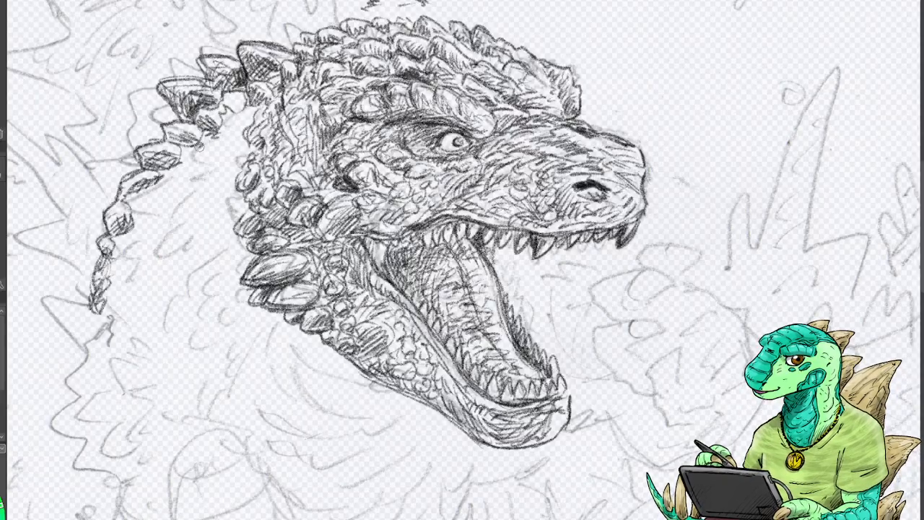
mouse_move(177, 154)
left_mouse_down()
mouse_move(215, 138)
mouse_move(231, 98)
mouse_move(242, 98)
left_mouse_up()
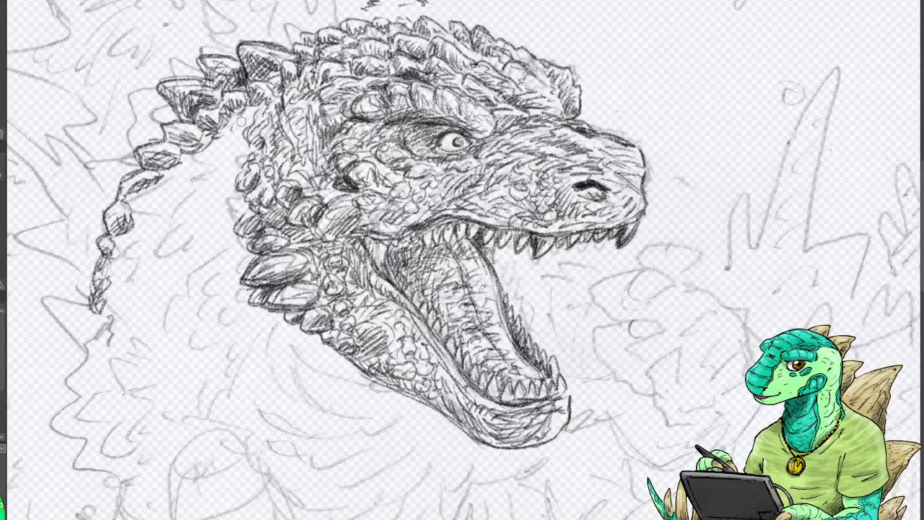
Darken the neck's edge scales and extend the rough, scaly back outline down over the faint sketch.
mouse_move(133, 174)
left_mouse_down()
mouse_move(124, 204)
mouse_move(101, 216)
mouse_move(99, 282)
left_mouse_up()
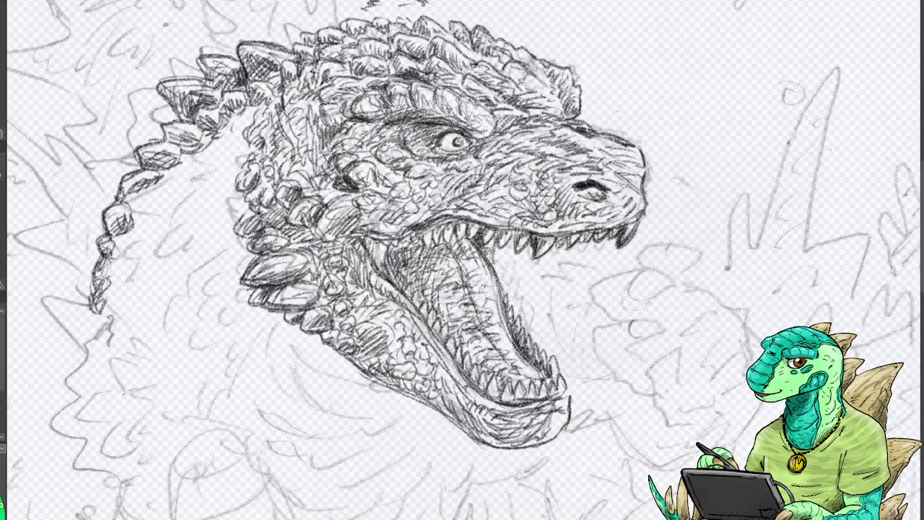
mouse_move(91, 317)
left_mouse_down()
mouse_move(103, 332)
mouse_move(95, 372)
mouse_move(101, 386)
mouse_move(95, 345)
mouse_move(115, 477)
mouse_move(94, 324)
left_mouse_up()
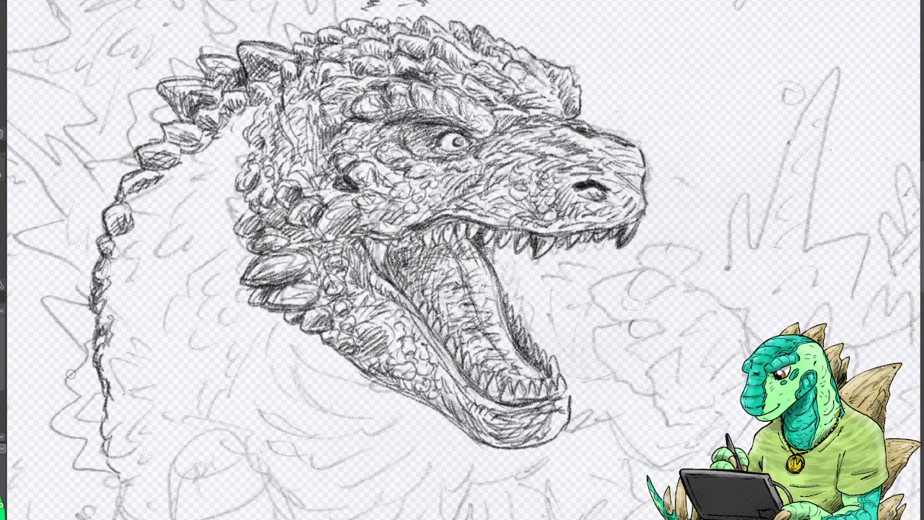
mouse_move(97, 360)
left_mouse_down()
mouse_move(104, 477)
mouse_move(100, 442)
mouse_move(127, 511)
left_mouse_up()
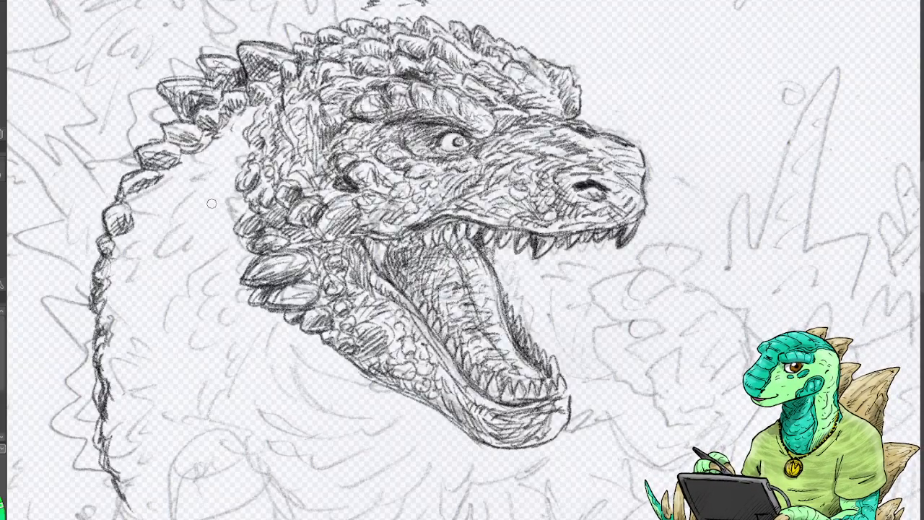
Draw a large rounded scale on the neck behind the cheek spikes and fill the area above it with scales and hatching.
mouse_move(171, 244)
left_mouse_down()
mouse_move(163, 246)
mouse_move(203, 265)
mouse_move(189, 229)
mouse_move(207, 247)
mouse_move(167, 253)
mouse_move(199, 266)
mouse_move(189, 273)
mouse_move(205, 249)
mouse_move(196, 275)
mouse_move(189, 272)
mouse_move(213, 245)
left_mouse_up()
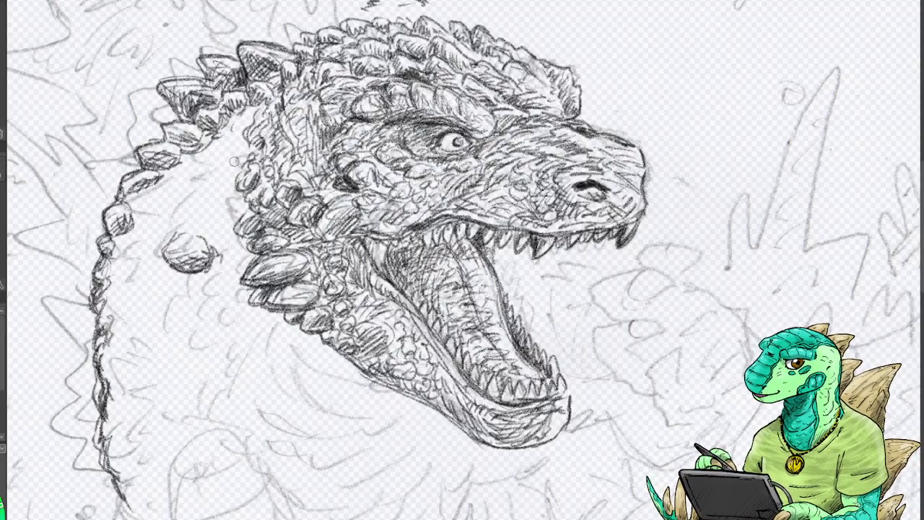
mouse_move(213, 159)
left_mouse_down()
mouse_move(211, 185)
mouse_move(238, 141)
mouse_move(225, 149)
mouse_move(232, 155)
mouse_move(216, 146)
mouse_move(249, 113)
mouse_move(228, 133)
mouse_move(247, 114)
mouse_move(232, 147)
left_mouse_up()
mouse_move(191, 182)
left_mouse_down()
mouse_move(165, 207)
mouse_move(173, 224)
mouse_move(177, 192)
mouse_move(193, 199)
mouse_move(194, 218)
mouse_move(167, 210)
mouse_move(171, 219)
mouse_move(181, 219)
mouse_move(179, 205)
mouse_move(199, 217)
mouse_move(198, 188)
mouse_move(165, 186)
mouse_move(157, 199)
mouse_move(135, 207)
mouse_move(131, 200)
mouse_move(154, 193)
mouse_move(144, 227)
mouse_move(183, 178)
mouse_move(174, 172)
mouse_move(196, 154)
mouse_move(230, 169)
mouse_move(230, 182)
mouse_move(207, 188)
mouse_move(209, 203)
mouse_move(238, 199)
mouse_move(230, 226)
left_mouse_up()
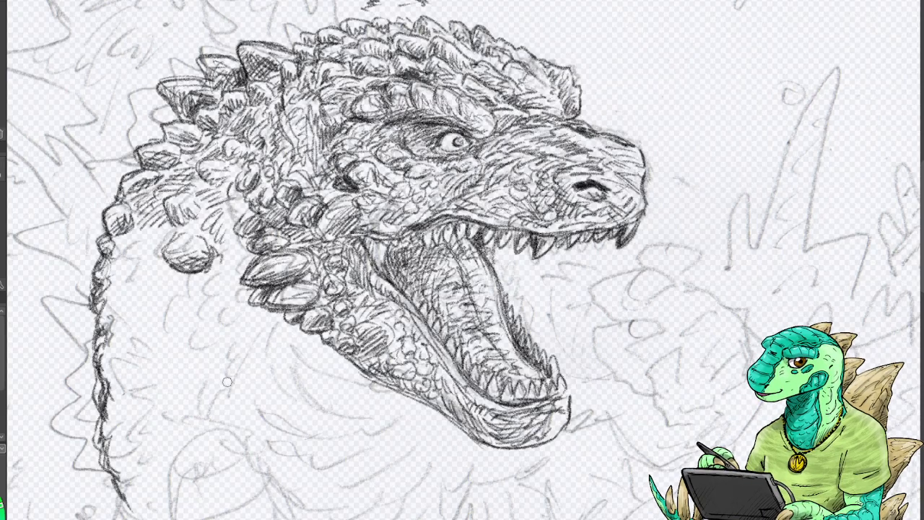
Continue the back outline down to a spiked elbow, and darken the lower and upper contours of the forearm.
mouse_move(462, 332)
left_mouse_down()
mouse_move(477, 332)
mouse_move(296, 337)
mouse_move(417, 67)
mouse_move(462, 43)
left_mouse_up()
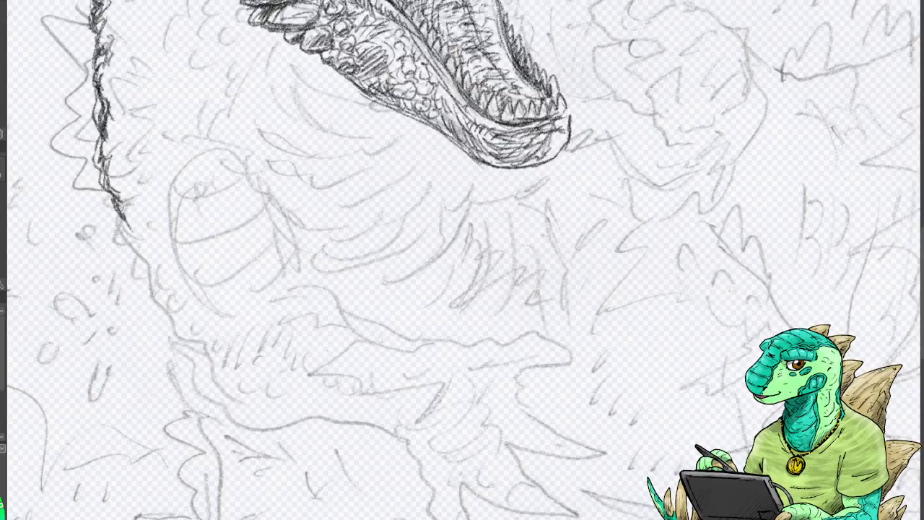
mouse_move(117, 204)
left_mouse_down()
mouse_move(135, 268)
mouse_move(192, 361)
mouse_move(157, 346)
mouse_move(167, 368)
mouse_move(194, 384)
mouse_move(189, 403)
mouse_move(220, 416)
mouse_move(186, 395)
mouse_move(194, 382)
mouse_move(155, 353)
mouse_move(185, 364)
mouse_move(192, 401)
mouse_move(232, 419)
left_mouse_up()
mouse_move(186, 388)
left_mouse_down()
mouse_move(169, 343)
mouse_move(171, 328)
mouse_move(217, 411)
mouse_move(255, 426)
left_mouse_up()
mouse_move(219, 399)
left_mouse_down()
mouse_move(293, 431)
mouse_move(369, 421)
mouse_move(404, 438)
left_mouse_up()
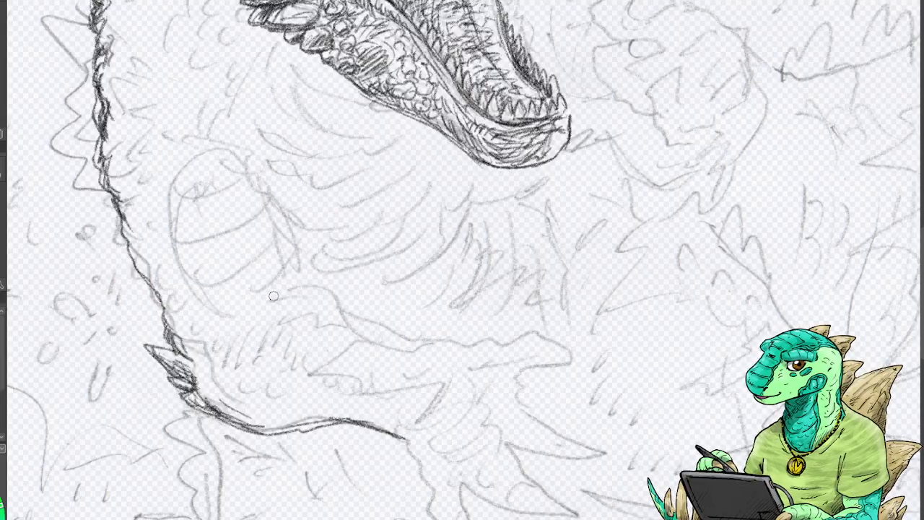
mouse_move(226, 305)
left_mouse_down()
mouse_move(275, 294)
mouse_move(316, 294)
mouse_move(367, 332)
mouse_move(354, 316)
mouse_move(426, 341)
mouse_move(392, 340)
mouse_move(317, 294)
mouse_move(242, 292)
mouse_move(217, 323)
mouse_move(321, 288)
mouse_move(266, 292)
left_mouse_up()
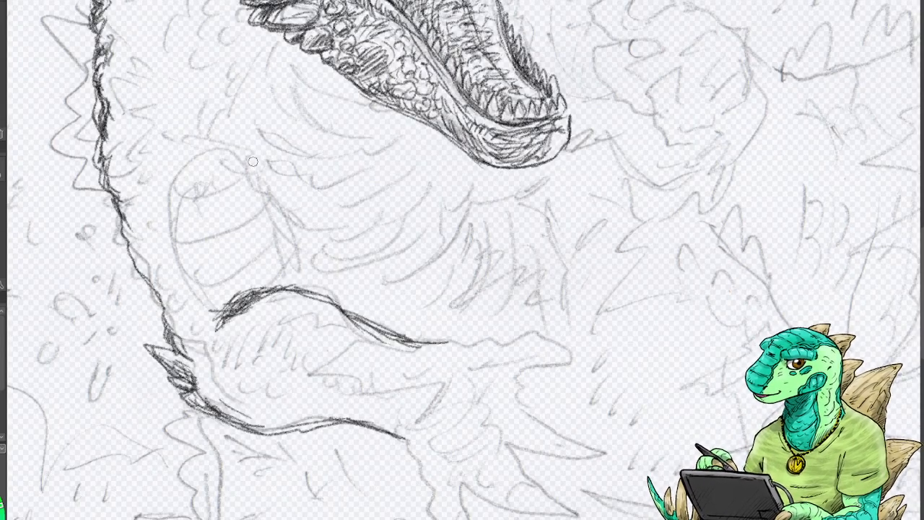
Outline the oval upper-arm muscle above the forearm and divide it with curved horizontal bands.
mouse_move(253, 161)
left_mouse_down()
mouse_move(292, 215)
mouse_move(311, 280)
mouse_move(259, 173)
mouse_move(317, 292)
mouse_move(262, 169)
mouse_move(233, 152)
mouse_move(175, 201)
mouse_move(191, 292)
mouse_move(212, 312)
left_mouse_up()
left_click_drag(176, 263, 196, 294)
left_click_drag(180, 182, 249, 160)
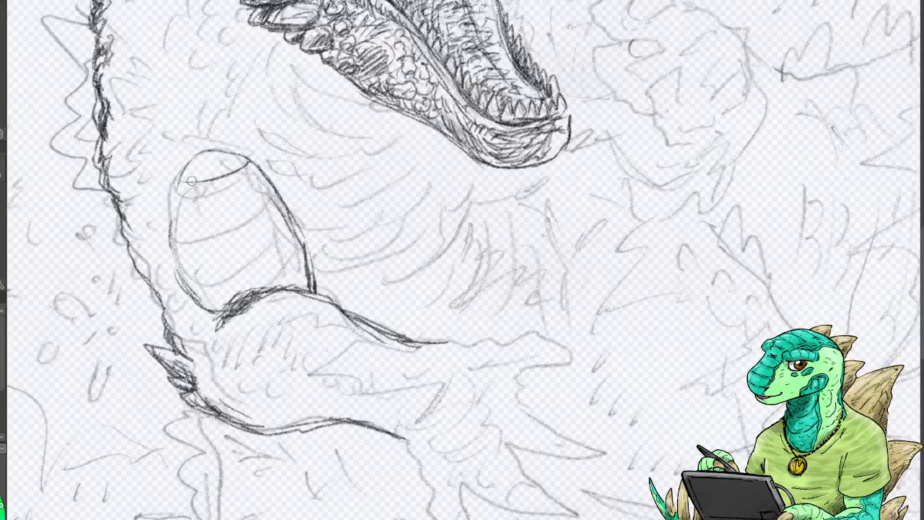
mouse_move(173, 217)
left_mouse_down()
mouse_move(269, 191)
mouse_move(176, 218)
left_mouse_up()
mouse_move(182, 256)
left_mouse_down()
mouse_move(220, 256)
mouse_move(186, 263)
mouse_move(283, 235)
mouse_move(186, 261)
mouse_move(208, 301)
mouse_move(279, 292)
left_mouse_up()
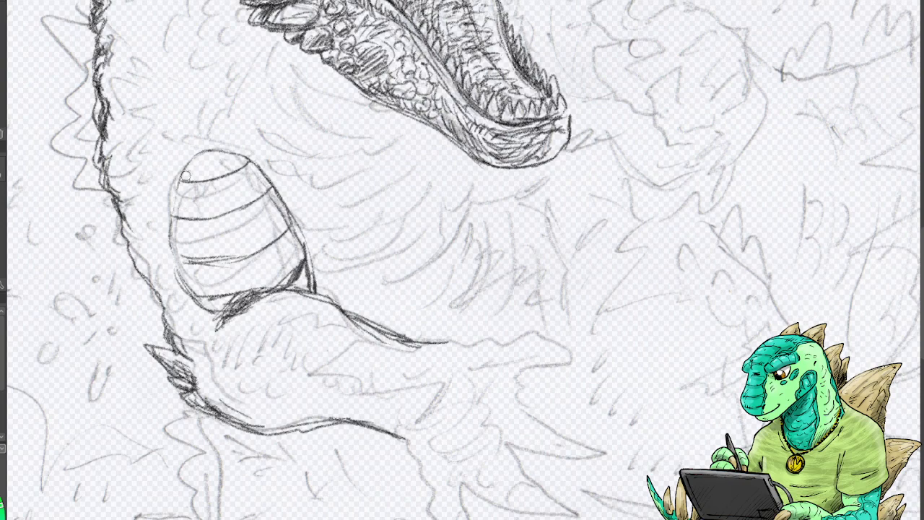
Shade the banded upper-arm oval with short hatching and texture marks, darkening its lower edge.
mouse_move(185, 176)
left_mouse_down()
mouse_move(181, 261)
mouse_move(205, 296)
mouse_move(189, 253)
mouse_move(192, 179)
mouse_move(212, 173)
left_mouse_up()
mouse_move(197, 209)
left_mouse_down()
mouse_move(236, 212)
mouse_move(244, 239)
mouse_move(253, 226)
mouse_move(285, 239)
left_mouse_up()
mouse_move(242, 273)
left_mouse_down()
mouse_move(245, 285)
mouse_move(191, 253)
mouse_move(182, 210)
mouse_move(196, 265)
mouse_move(214, 287)
mouse_move(224, 273)
mouse_move(235, 300)
mouse_move(222, 238)
mouse_move(241, 228)
mouse_move(238, 181)
mouse_move(275, 271)
mouse_move(289, 254)
mouse_move(309, 289)
left_mouse_up()
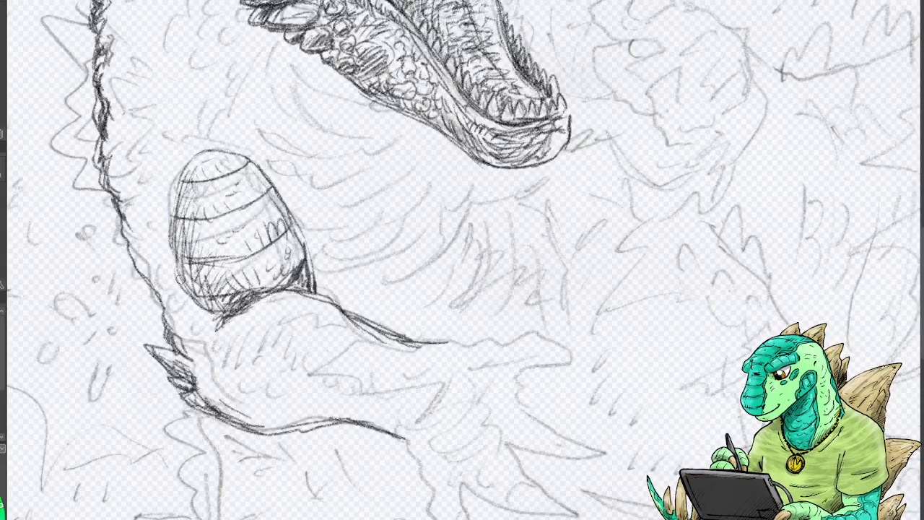
Fill the strip between the back outline and the upper-arm oval with dense scaly hatching down to the elbow.
mouse_move(191, 282)
left_mouse_down()
mouse_move(217, 317)
mouse_move(166, 267)
mouse_move(170, 252)
mouse_move(179, 303)
mouse_move(201, 322)
mouse_move(172, 311)
mouse_move(194, 339)
mouse_move(209, 332)
mouse_move(204, 390)
left_mouse_up()
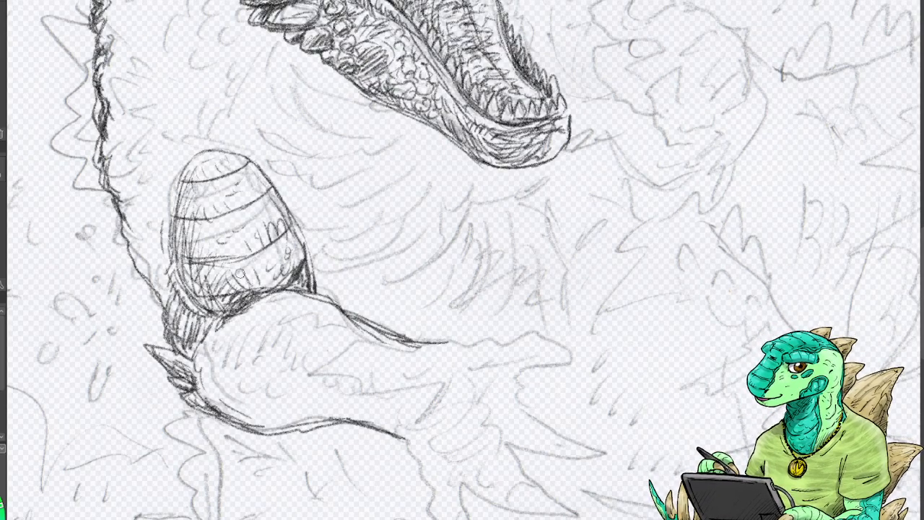
mouse_move(178, 214)
left_mouse_down()
mouse_move(154, 194)
mouse_move(171, 170)
mouse_move(161, 192)
left_mouse_up()
mouse_move(167, 242)
left_mouse_down()
mouse_move(132, 223)
mouse_move(160, 213)
mouse_move(150, 275)
mouse_move(130, 224)
mouse_move(141, 273)
mouse_move(162, 293)
mouse_move(147, 224)
mouse_move(154, 201)
mouse_move(130, 174)
mouse_move(142, 151)
mouse_move(128, 187)
mouse_move(140, 167)
mouse_move(160, 166)
mouse_move(158, 189)
mouse_move(144, 195)
mouse_move(156, 196)
mouse_move(136, 204)
mouse_move(136, 175)
mouse_move(168, 294)
left_mouse_up()
left_click_drag(159, 208, 168, 177)
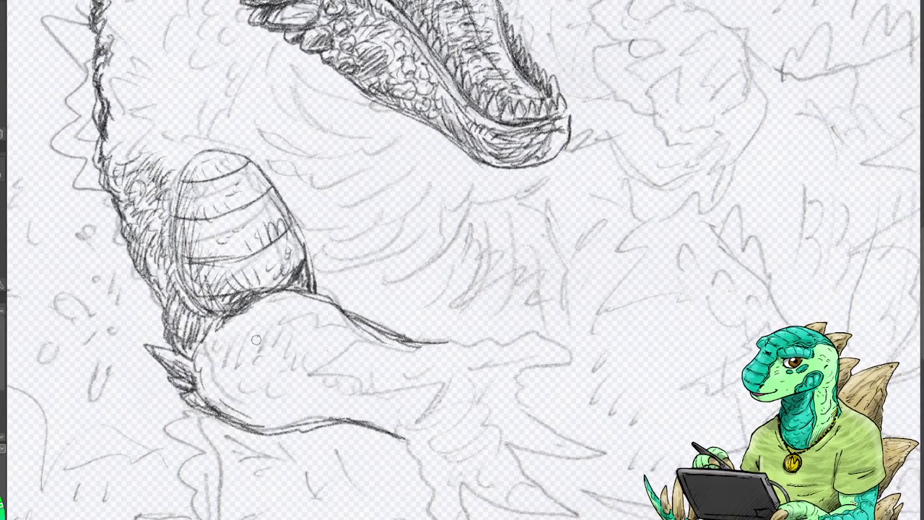
Texture the rounded elbow with scales and hatching, and draw curved contour lines around the start of the forearm.
mouse_move(257, 340)
left_mouse_down()
mouse_move(245, 383)
mouse_move(254, 431)
left_mouse_up()
mouse_move(226, 342)
left_mouse_down()
mouse_move(235, 415)
mouse_move(215, 337)
mouse_move(224, 348)
mouse_move(212, 374)
mouse_move(218, 412)
mouse_move(237, 395)
mouse_move(249, 422)
mouse_move(271, 432)
mouse_move(227, 345)
mouse_move(251, 315)
mouse_move(209, 355)
mouse_move(214, 402)
mouse_move(215, 339)
mouse_move(269, 306)
left_mouse_up()
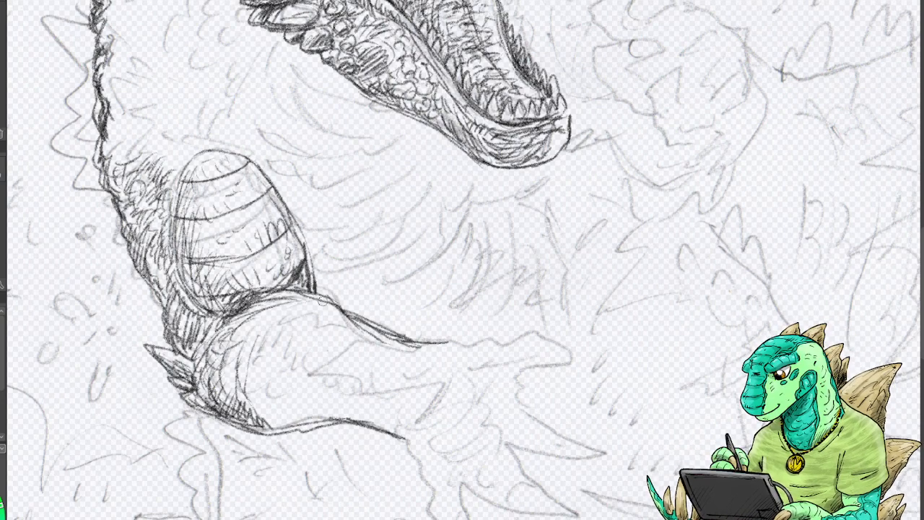
left_click_drag(300, 307, 286, 363)
mouse_move(312, 323)
left_mouse_down()
mouse_move(301, 358)
mouse_move(319, 378)
mouse_move(341, 343)
mouse_move(326, 359)
mouse_move(298, 349)
mouse_move(312, 324)
mouse_move(288, 395)
left_mouse_up()
left_click_drag(271, 353, 283, 417)
left_click_drag(270, 406, 305, 418)
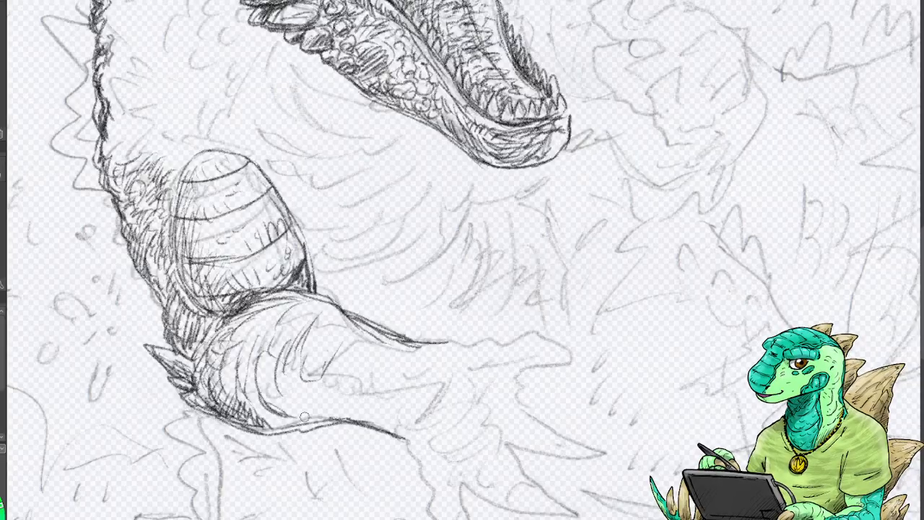
Darken the forearm's underside contour and add short cross strokes over the upper part of the elbow.
left_click_drag(278, 371, 298, 410)
mouse_move(265, 410)
left_mouse_down()
mouse_move(287, 424)
mouse_move(374, 426)
mouse_move(410, 443)
left_mouse_up()
mouse_move(317, 306)
left_mouse_down()
mouse_move(303, 328)
mouse_move(281, 318)
left_mouse_up()
left_click_drag(273, 311, 255, 330)
left_click_drag(286, 320, 259, 348)
mouse_move(275, 339)
left_mouse_down()
mouse_move(258, 357)
mouse_move(264, 366)
left_mouse_up()
left_click_drag(242, 343, 225, 367)
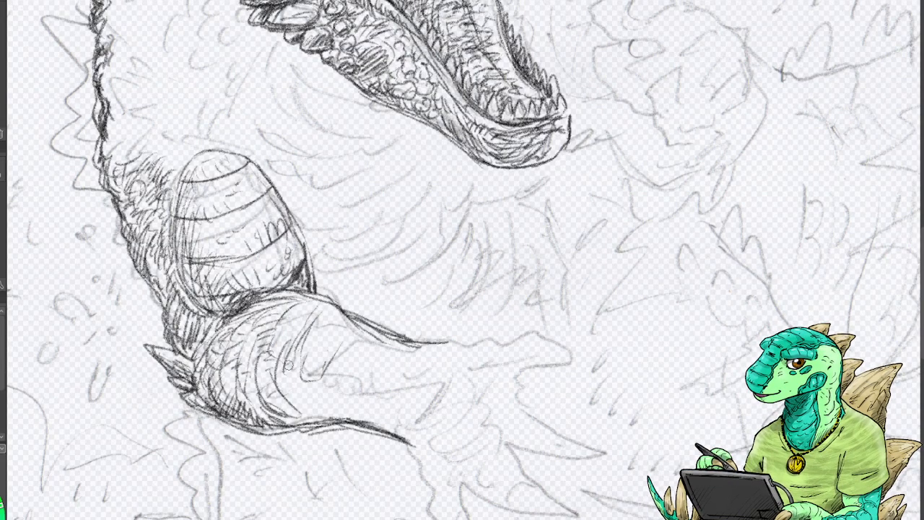
Draw curved contour strokes across the middle of the forearm from its upper edge to its underside.
left_click_drag(289, 365, 315, 415)
mouse_move(311, 379)
left_mouse_down()
mouse_move(332, 416)
mouse_move(352, 419)
left_mouse_up()
left_click_drag(359, 338, 361, 413)
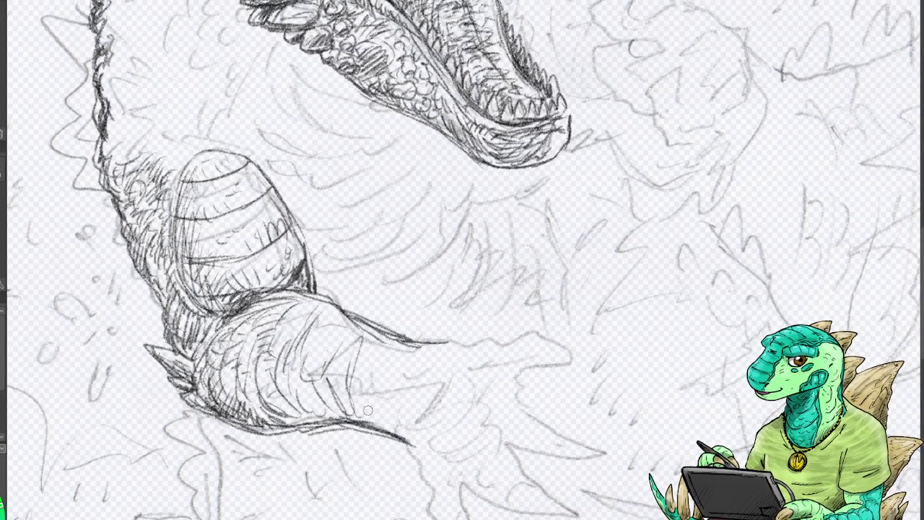
left_click_drag(381, 354, 366, 415)
left_click_drag(390, 353, 378, 383)
mouse_move(371, 348)
left_mouse_down()
mouse_move(392, 356)
mouse_move(365, 370)
left_mouse_up()
Add fine hatching along the forearm's upper edge and shade its underside toward the wrist.
left_click_drag(351, 332, 338, 363)
mouse_move(326, 320)
left_mouse_down()
mouse_move(322, 354)
mouse_move(310, 322)
left_mouse_up()
mouse_move(322, 296)
left_mouse_down()
mouse_move(290, 313)
mouse_move(304, 313)
left_mouse_up()
left_click_drag(316, 309, 291, 339)
mouse_move(313, 329)
left_mouse_down()
mouse_move(294, 349)
mouse_move(319, 366)
left_mouse_up()
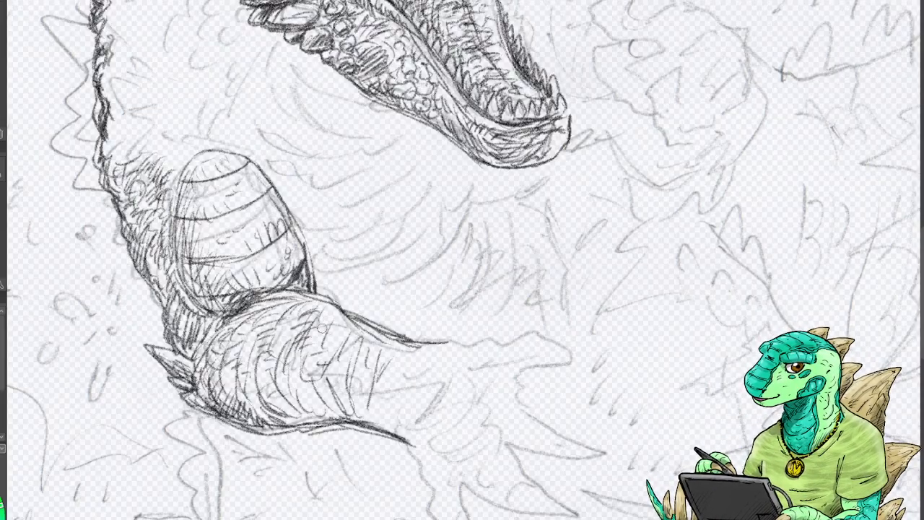
left_click_drag(348, 308, 334, 321)
mouse_move(314, 369)
left_mouse_down()
mouse_move(299, 380)
mouse_move(283, 426)
left_mouse_up()
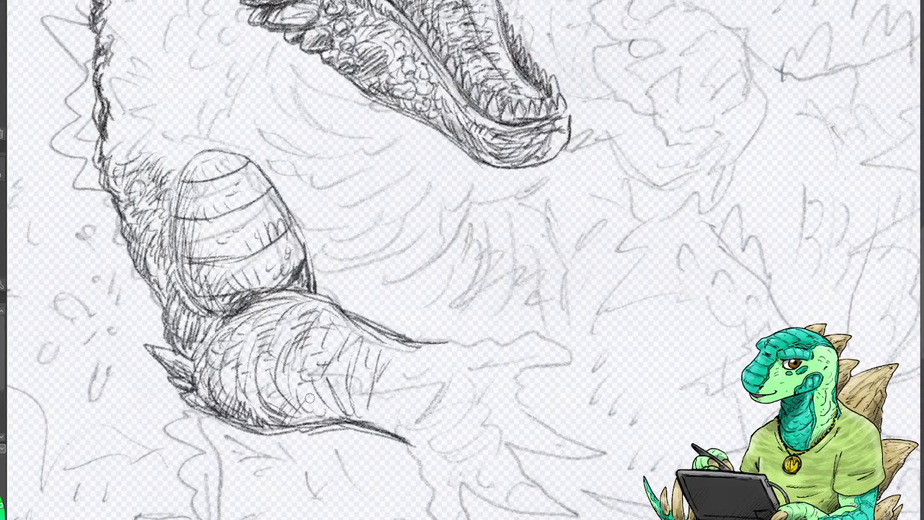
mouse_move(326, 396)
left_mouse_down()
mouse_move(303, 426)
mouse_move(326, 415)
mouse_move(309, 420)
left_mouse_up()
mouse_move(360, 389)
left_mouse_down()
mouse_move(333, 417)
mouse_move(400, 426)
left_mouse_up()
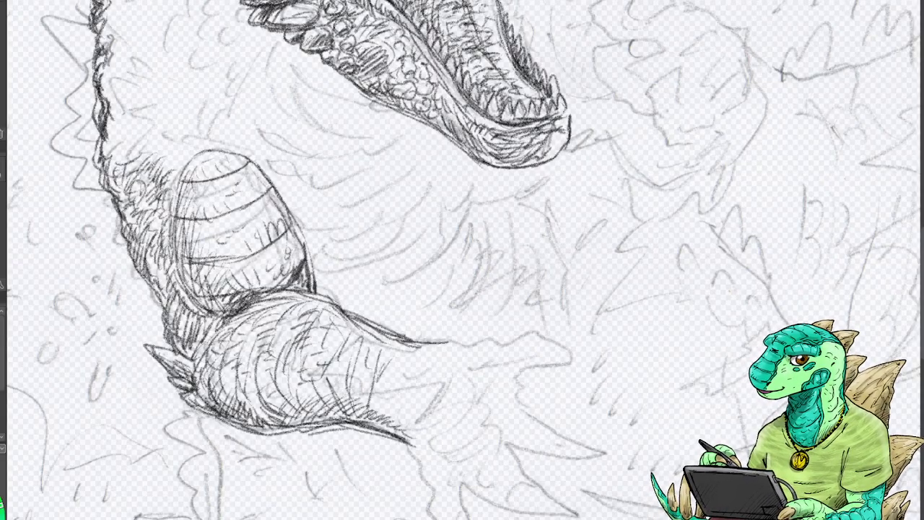
left_click_drag(358, 404, 321, 419)
left_click_drag(356, 371, 330, 395)
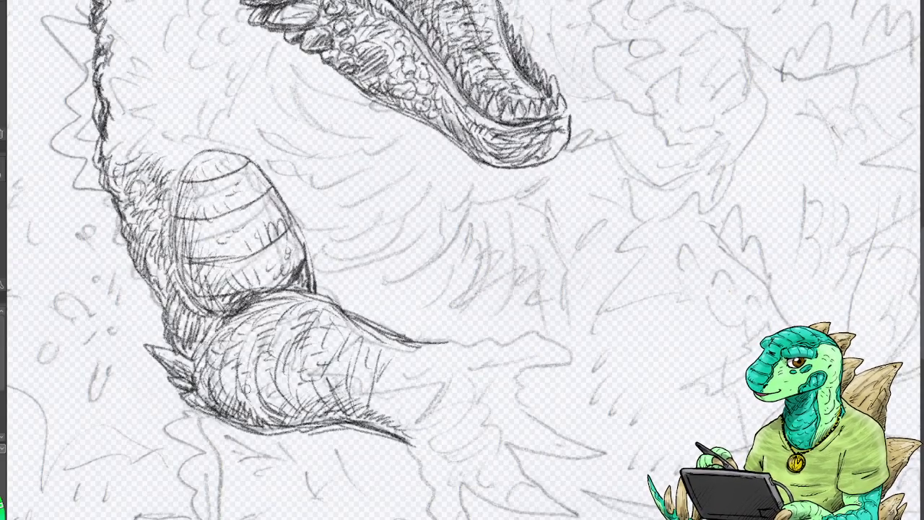
Cross-hatch the elbow and middle of the forearm to build up its scaly texture.
left_click_drag(257, 373, 245, 402)
mouse_move(275, 361)
left_mouse_down()
mouse_move(271, 389)
mouse_move(289, 396)
mouse_move(287, 406)
left_mouse_up()
left_click_drag(317, 398, 290, 416)
mouse_move(353, 359)
left_mouse_down()
mouse_move(330, 366)
mouse_move(339, 390)
left_mouse_up()
mouse_move(358, 330)
left_mouse_down()
mouse_move(328, 350)
mouse_move(359, 364)
mouse_move(371, 398)
left_mouse_up()
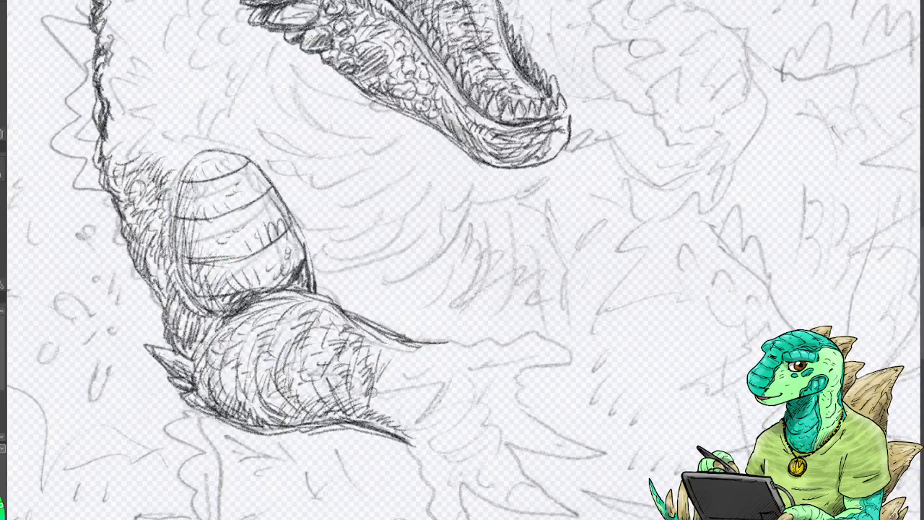
left_click_drag(397, 343, 374, 360)
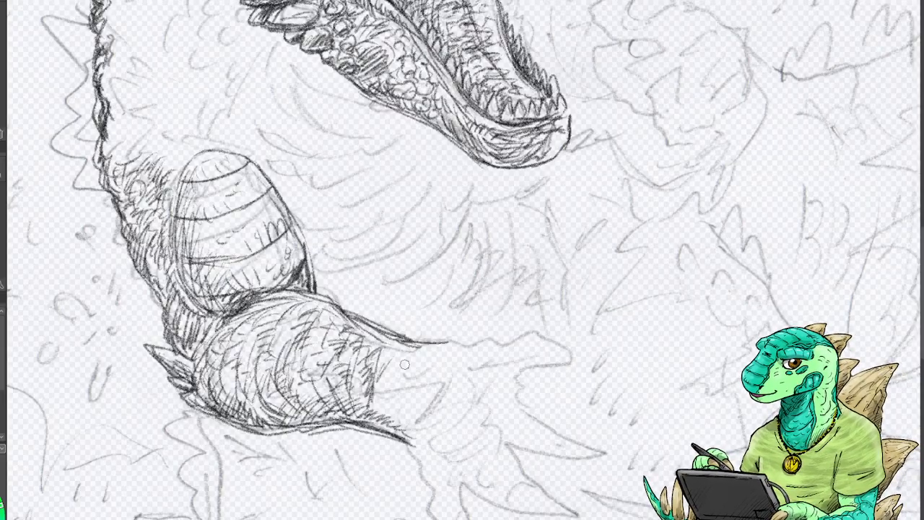
Draw wide curved contour lines around the wrist end of the forearm, with short hatching behind them.
mouse_move(381, 400)
left_mouse_down()
mouse_move(436, 418)
mouse_move(472, 383)
mouse_move(418, 417)
mouse_move(435, 448)
mouse_move(482, 407)
left_mouse_up()
mouse_move(488, 415)
left_mouse_down()
mouse_move(479, 362)
mouse_move(468, 435)
mouse_move(426, 439)
mouse_move(462, 370)
mouse_move(455, 364)
mouse_move(443, 397)
mouse_move(391, 418)
left_mouse_up()
left_click_drag(433, 371, 418, 391)
left_click_drag(401, 397, 384, 414)
mouse_move(406, 361)
left_mouse_down()
mouse_move(385, 413)
mouse_move(385, 384)
left_mouse_up()
left_click_drag(422, 345, 390, 362)
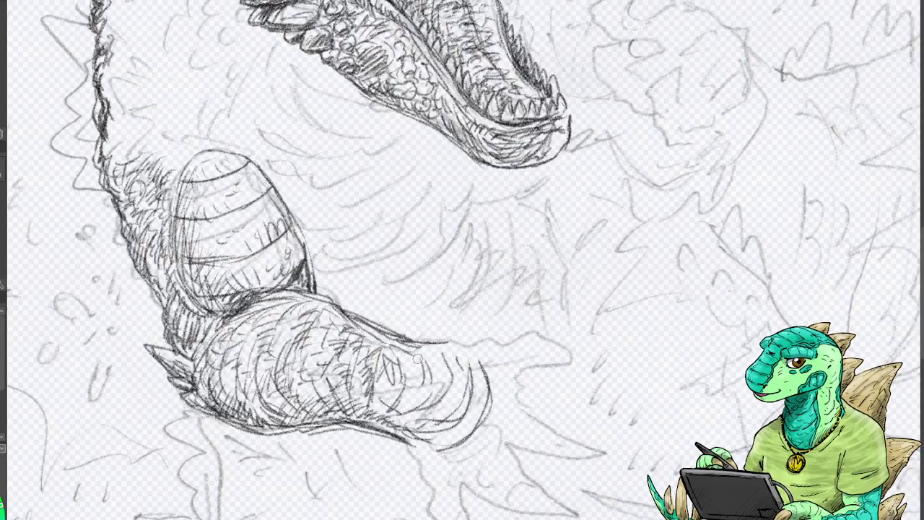
Round off the upper edge of the wrist and hatch the fold where it meets the forearm.
left_click_drag(451, 347, 411, 358)
mouse_move(462, 345)
left_mouse_down()
mouse_move(436, 357)
mouse_move(478, 362)
left_mouse_up()
left_click_drag(470, 354, 489, 367)
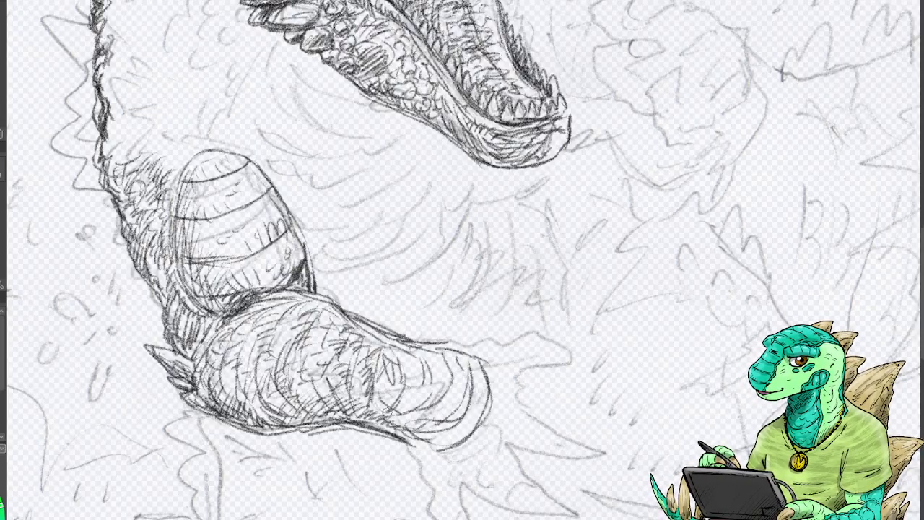
left_click_drag(394, 398, 382, 416)
left_click_drag(397, 379, 381, 407)
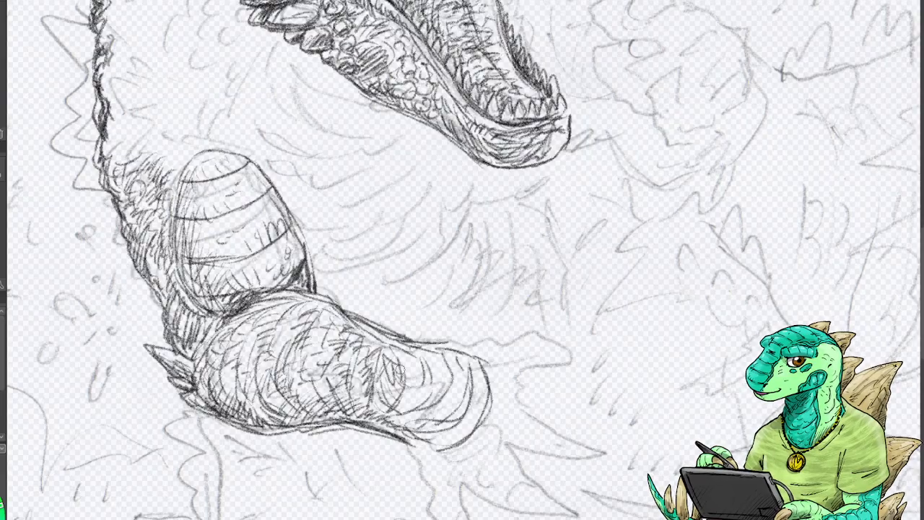
Texture the wrist with short strokes, and extend lines from its underside and upper edge toward the hand.
mouse_move(408, 361)
left_mouse_down()
mouse_move(426, 378)
mouse_move(422, 352)
mouse_move(431, 397)
mouse_move(396, 421)
mouse_move(434, 421)
mouse_move(419, 451)
mouse_move(429, 477)
mouse_move(450, 441)
left_mouse_up()
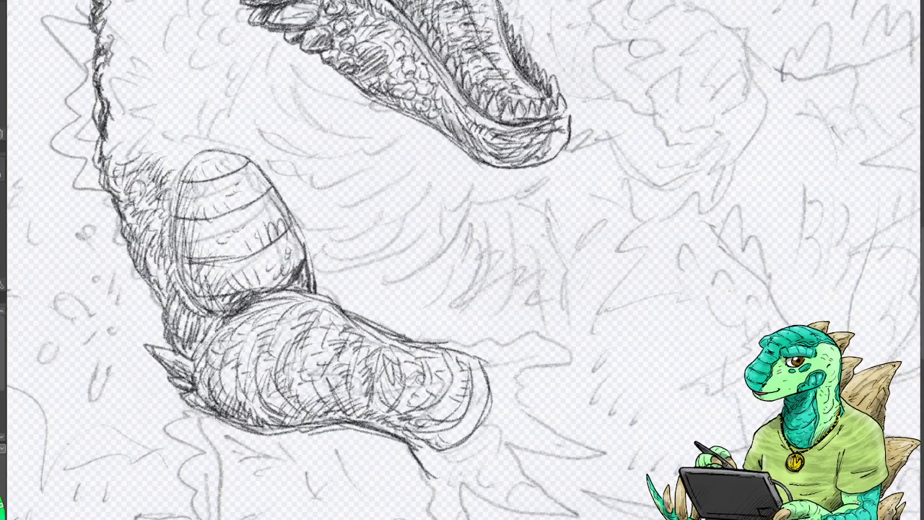
left_click_drag(414, 380, 410, 403)
mouse_move(439, 364)
left_mouse_down()
mouse_move(458, 373)
mouse_move(458, 417)
mouse_move(441, 436)
mouse_move(470, 431)
mouse_move(479, 384)
mouse_move(469, 427)
left_mouse_up()
left_click_drag(431, 343, 495, 340)
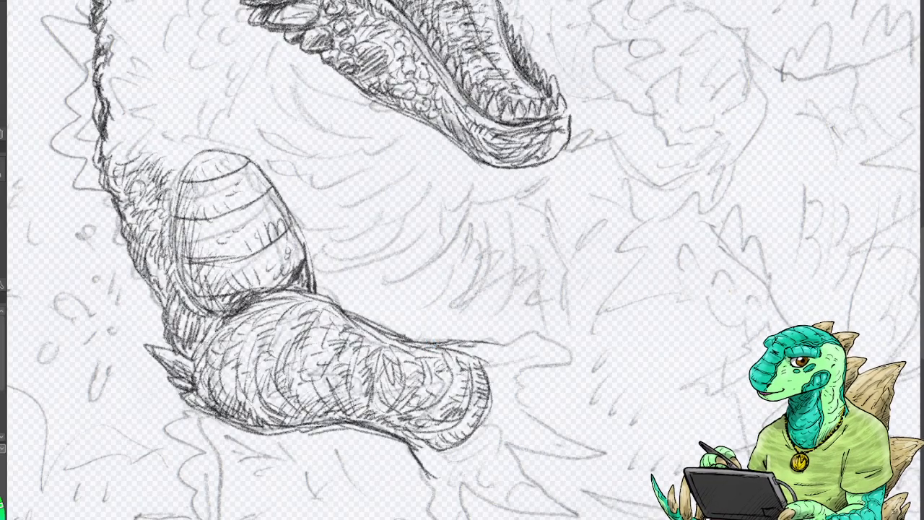
Shade the pointed area beneath the wrist with dark hatching and add more texture strokes inside the wrist.
mouse_move(414, 435)
left_mouse_down()
mouse_move(433, 476)
mouse_move(446, 465)
mouse_move(442, 477)
mouse_move(456, 481)
mouse_move(455, 450)
mouse_move(462, 469)
left_mouse_up()
left_click_drag(432, 419, 423, 427)
mouse_move(448, 368)
left_mouse_down()
mouse_move(430, 417)
mouse_move(439, 409)
left_mouse_up()
left_click_drag(451, 394, 416, 422)
left_click_drag(459, 361, 455, 365)
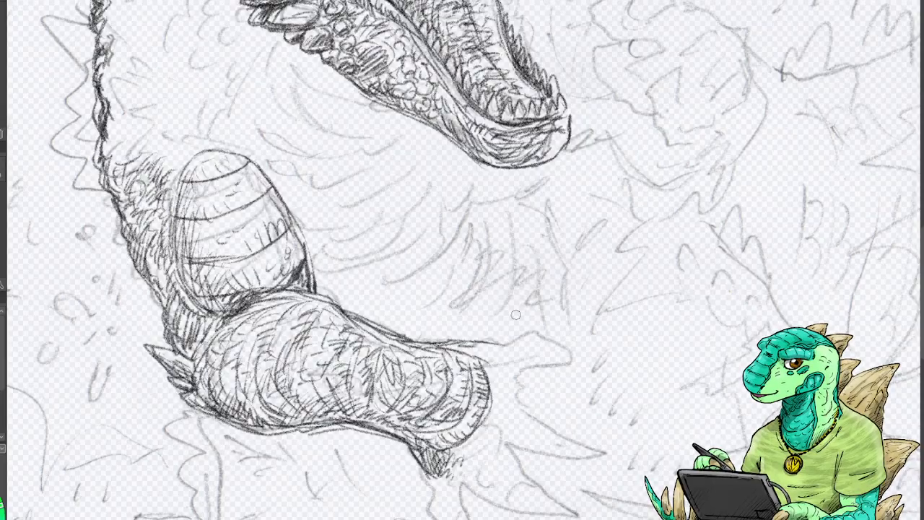
Draw the shoulder contour over the top of the upper-arm oval and hatch it across to the back outline.
left_click_drag(198, 130, 243, 161)
mouse_move(165, 137)
left_mouse_down()
mouse_move(215, 143)
mouse_move(278, 199)
left_mouse_up()
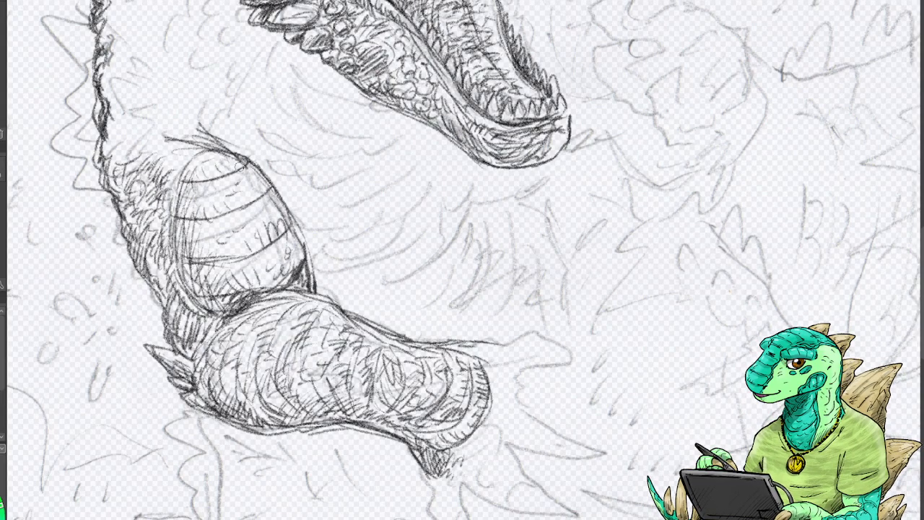
mouse_move(163, 144)
left_mouse_down()
mouse_move(195, 144)
mouse_move(189, 155)
mouse_move(202, 133)
left_mouse_up()
mouse_move(141, 134)
left_mouse_down()
mouse_move(112, 148)
mouse_move(179, 120)
mouse_move(142, 138)
mouse_move(201, 121)
mouse_move(228, 133)
mouse_move(262, 175)
left_mouse_up()
left_click_drag(222, 136, 238, 141)
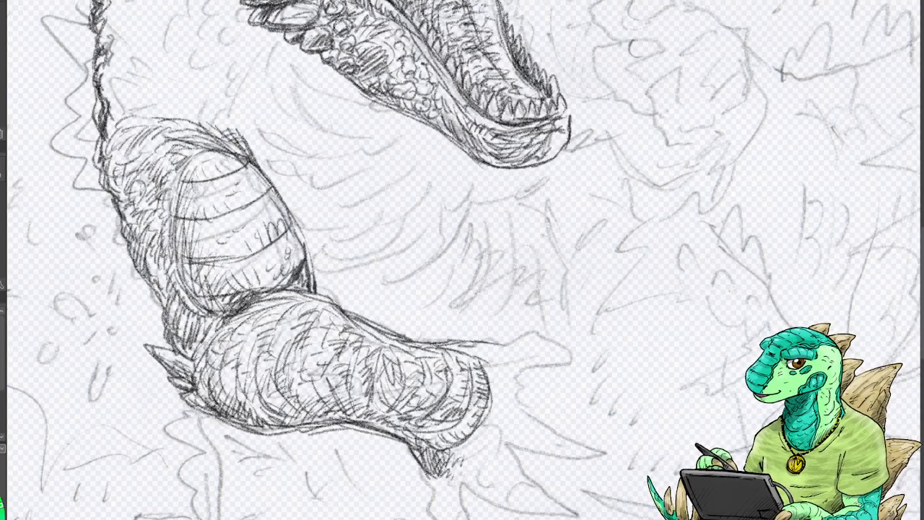
Fill the neck area between the large rounded scale and the cheek spikes with small shaded scales.
mouse_move(462, 217)
left_mouse_down()
mouse_move(311, 379)
mouse_move(433, 402)
mouse_move(452, 415)
left_mouse_up()
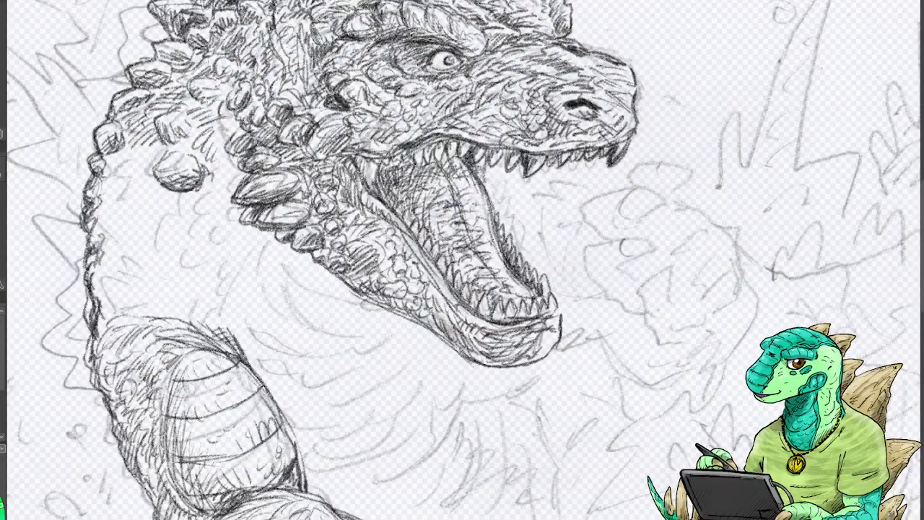
mouse_move(208, 187)
left_mouse_down()
mouse_move(208, 204)
mouse_move(233, 235)
mouse_move(252, 237)
mouse_move(218, 195)
mouse_move(246, 235)
left_mouse_up()
mouse_move(212, 205)
left_mouse_down()
mouse_move(223, 208)
mouse_move(212, 189)
mouse_move(219, 169)
mouse_move(235, 170)
left_mouse_up()
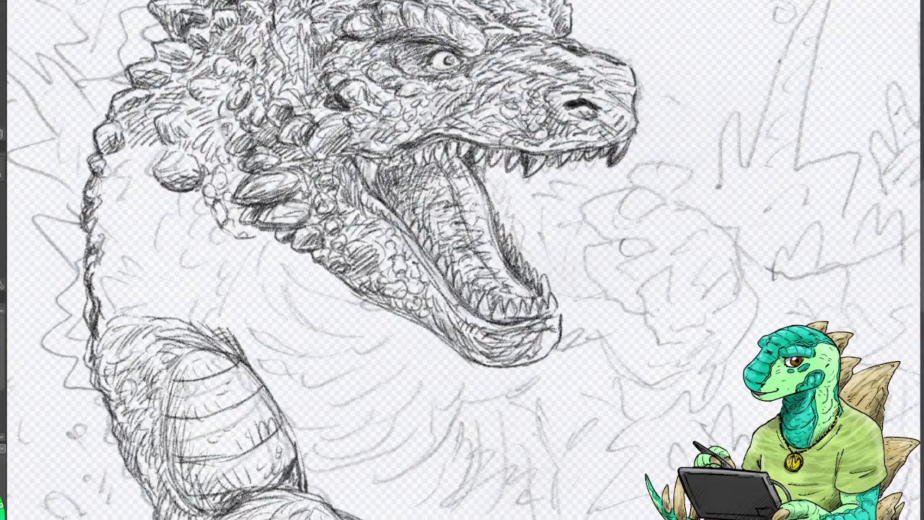
mouse_move(232, 178)
left_mouse_down()
mouse_move(220, 211)
mouse_move(228, 233)
left_mouse_up()
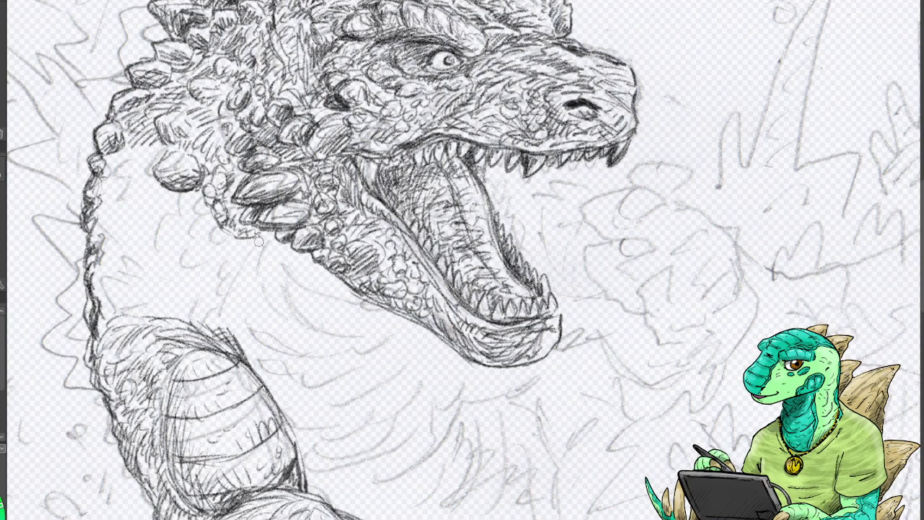
Draw the throat line from the jaw down to the shoulder, and add a patch of pebbly scales beside it.
mouse_move(259, 242)
left_mouse_down()
mouse_move(247, 327)
mouse_move(256, 359)
mouse_move(259, 246)
mouse_move(255, 362)
left_mouse_up()
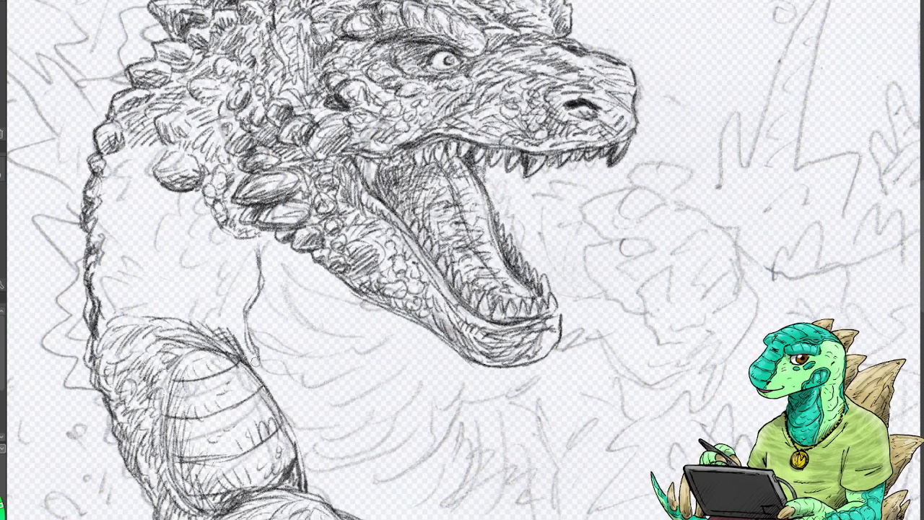
mouse_move(215, 258)
left_mouse_down()
mouse_move(239, 300)
mouse_move(228, 268)
mouse_move(232, 299)
left_mouse_up()
mouse_move(185, 278)
left_mouse_down()
mouse_move(201, 309)
mouse_move(189, 329)
mouse_move(176, 260)
mouse_move(194, 267)
mouse_move(198, 288)
mouse_move(202, 260)
mouse_move(198, 271)
mouse_move(240, 348)
left_mouse_up()
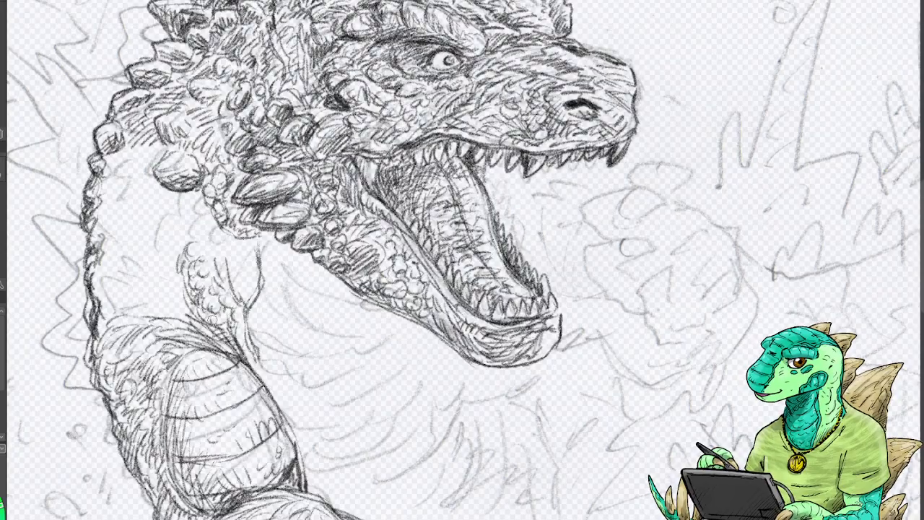
mouse_move(192, 254)
left_mouse_down()
mouse_move(214, 251)
mouse_move(226, 265)
mouse_move(242, 326)
left_mouse_up()
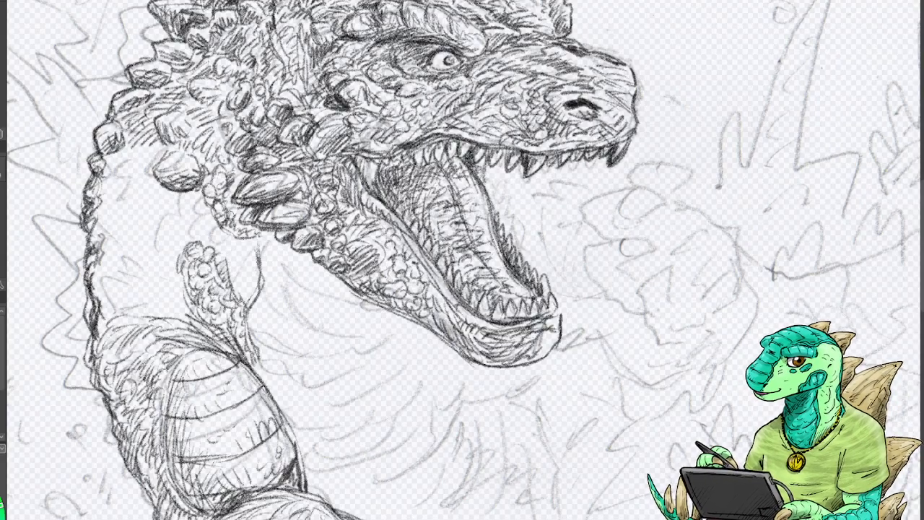
Fill the bare neck between the back outline and throat line with contour creases, cross-hatching and small scales down to the shoulder.
mouse_move(137, 155)
left_mouse_down()
mouse_move(109, 216)
mouse_move(123, 260)
mouse_move(124, 232)
mouse_move(109, 197)
mouse_move(121, 157)
mouse_move(115, 196)
mouse_move(124, 156)
mouse_move(137, 145)
left_mouse_up()
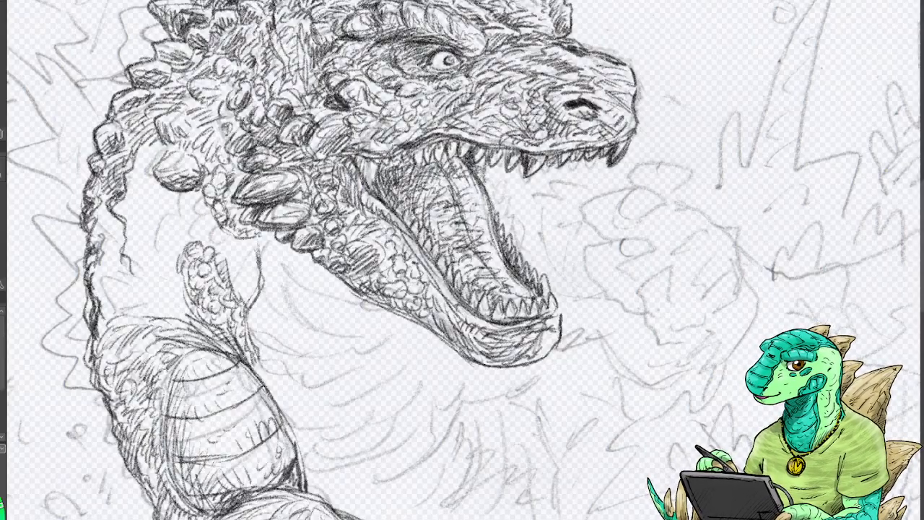
mouse_move(101, 219)
left_mouse_down()
mouse_move(117, 253)
mouse_move(98, 301)
mouse_move(108, 332)
mouse_move(122, 304)
mouse_move(130, 317)
mouse_move(109, 268)
mouse_move(107, 233)
mouse_move(124, 234)
mouse_move(123, 309)
mouse_move(108, 353)
mouse_move(137, 307)
mouse_move(129, 289)
mouse_move(141, 262)
mouse_move(135, 195)
mouse_move(138, 224)
mouse_move(148, 148)
mouse_move(150, 156)
mouse_move(179, 138)
left_mouse_up()
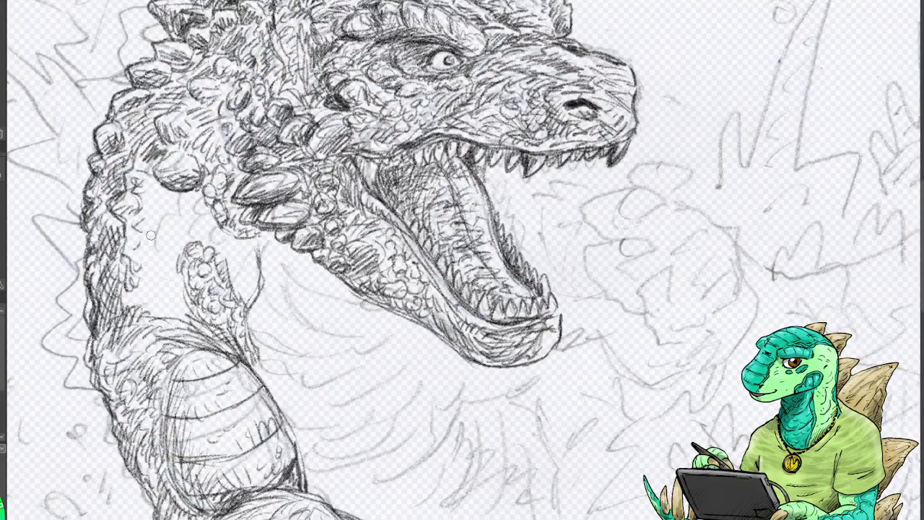
mouse_move(142, 278)
left_mouse_down()
mouse_move(131, 300)
mouse_move(159, 303)
mouse_move(153, 277)
mouse_move(163, 269)
mouse_move(159, 290)
mouse_move(178, 303)
mouse_move(160, 280)
mouse_move(153, 194)
mouse_move(173, 196)
mouse_move(176, 217)
mouse_move(200, 192)
mouse_move(170, 202)
mouse_move(182, 208)
mouse_move(205, 189)
mouse_move(186, 203)
mouse_move(196, 216)
mouse_move(162, 224)
mouse_move(148, 251)
mouse_move(168, 238)
mouse_move(169, 275)
mouse_move(183, 236)
mouse_move(202, 219)
mouse_move(215, 239)
mouse_move(247, 223)
mouse_move(238, 273)
mouse_move(247, 284)
mouse_move(245, 260)
mouse_move(254, 274)
mouse_move(253, 353)
mouse_move(257, 239)
mouse_move(265, 255)
left_mouse_up()
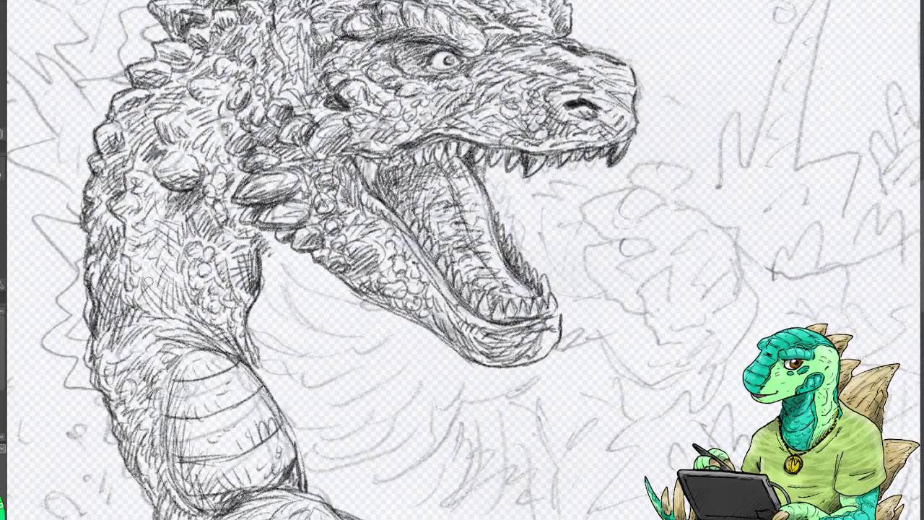
mouse_move(149, 282)
left_mouse_down()
mouse_move(141, 293)
mouse_move(162, 311)
mouse_move(160, 211)
left_mouse_up()
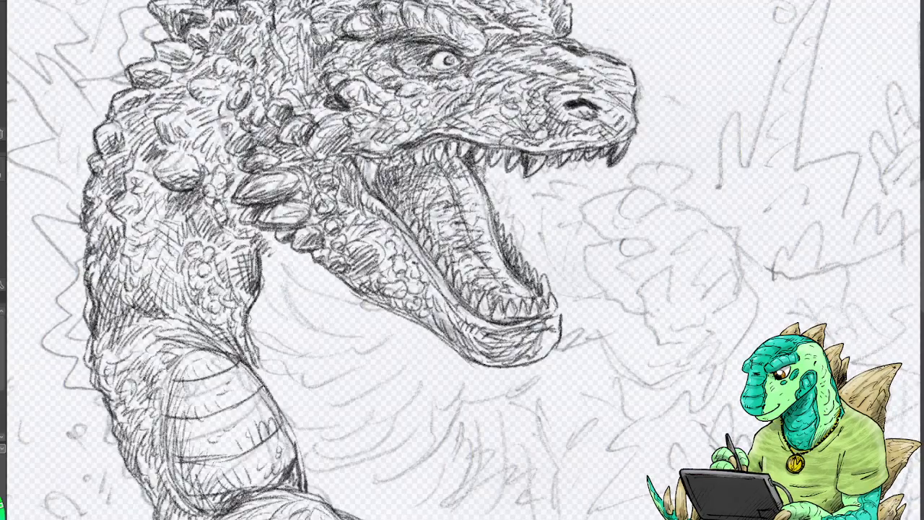
Draw the loose throat skin beneath the lower jaw, with its lower contour, a vertical crease and curved horizontal folds.
mouse_move(247, 318)
left_mouse_down()
mouse_move(291, 363)
mouse_move(353, 381)
left_mouse_up()
mouse_move(371, 379)
left_mouse_down()
mouse_move(390, 362)
mouse_move(405, 334)
left_mouse_up()
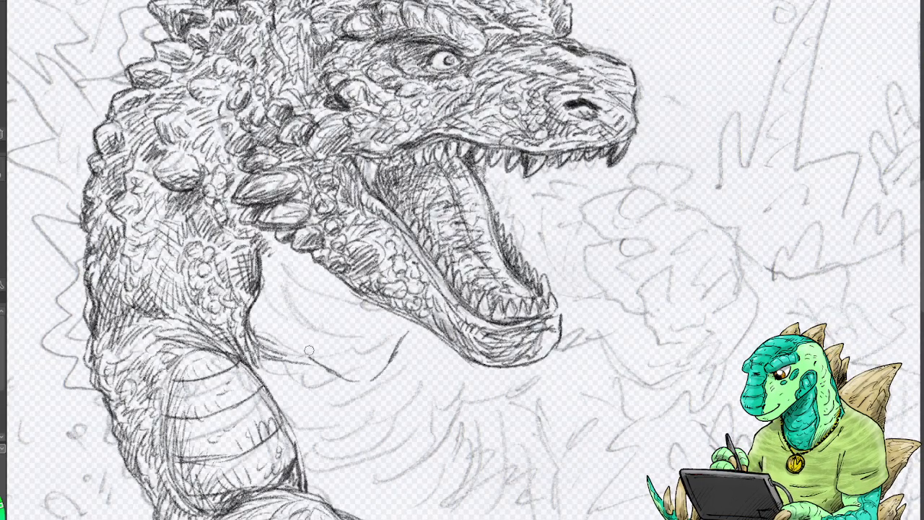
mouse_move(321, 276)
left_mouse_down()
mouse_move(307, 305)
mouse_move(306, 354)
left_mouse_up()
left_click_drag(259, 313, 303, 342)
left_click_drag(267, 294, 303, 322)
left_click_drag(261, 265, 303, 307)
mouse_move(267, 257)
left_mouse_down()
mouse_move(302, 291)
mouse_move(325, 280)
left_mouse_up()
mouse_move(310, 335)
left_mouse_down()
mouse_move(352, 367)
mouse_move(401, 330)
left_mouse_up()
mouse_move(392, 349)
left_mouse_down()
mouse_move(344, 343)
mouse_move(313, 322)
left_mouse_up()
mouse_move(313, 320)
left_mouse_down()
mouse_move(337, 332)
mouse_move(350, 324)
mouse_move(391, 332)
mouse_move(368, 332)
mouse_move(344, 312)
mouse_move(387, 326)
left_mouse_up()
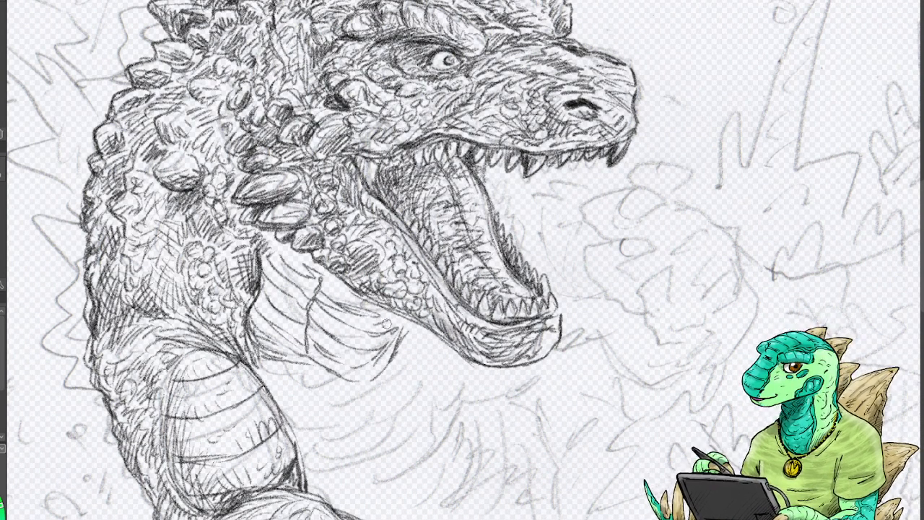
Shade the throat folds under the jaw with hatching, darkening the central crease and the lower edge.
mouse_move(325, 294)
left_mouse_down()
mouse_move(309, 326)
mouse_move(327, 367)
mouse_move(320, 288)
mouse_move(351, 296)
left_mouse_up()
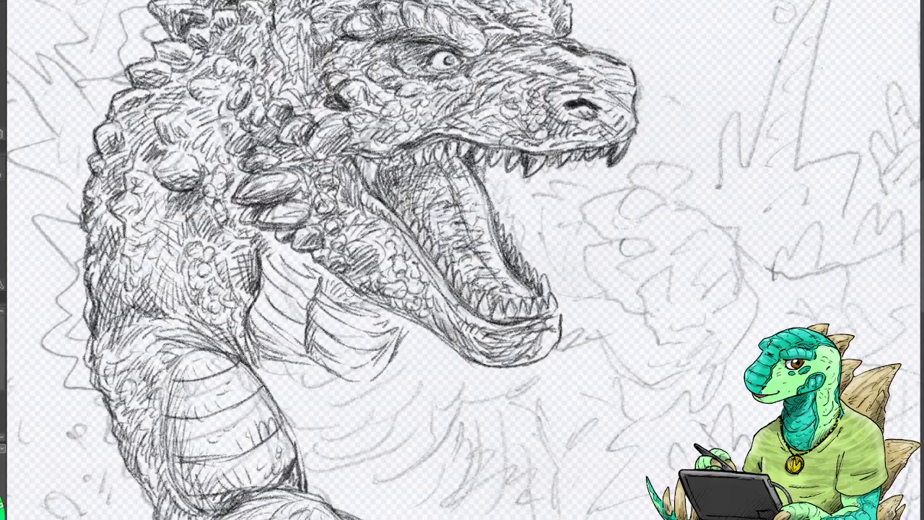
mouse_move(286, 273)
left_mouse_down()
mouse_move(267, 274)
mouse_move(273, 244)
mouse_move(288, 267)
mouse_move(303, 270)
mouse_move(263, 302)
mouse_move(270, 348)
mouse_move(287, 322)
mouse_move(271, 308)
mouse_move(274, 298)
mouse_move(305, 273)
mouse_move(317, 282)
mouse_move(286, 340)
mouse_move(309, 357)
left_mouse_up()
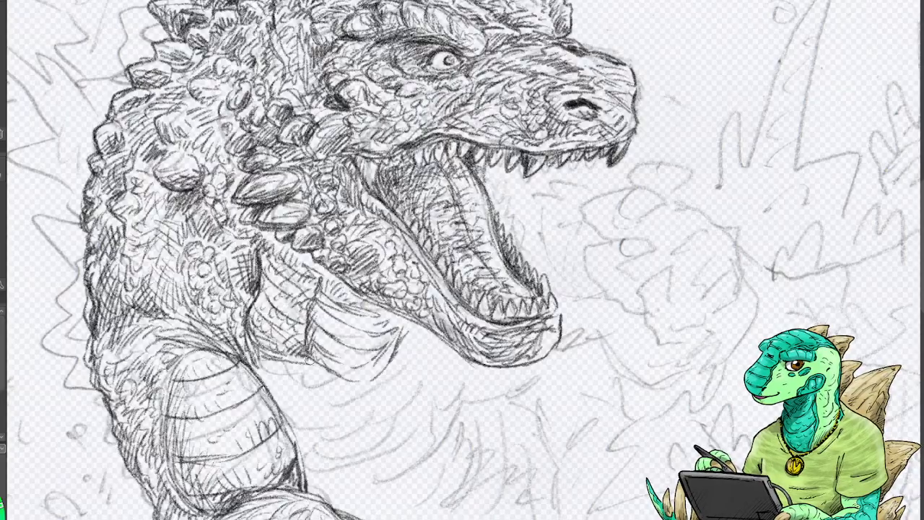
mouse_move(336, 318)
left_mouse_down()
mouse_move(324, 322)
mouse_move(341, 365)
mouse_move(356, 346)
mouse_move(349, 312)
mouse_move(366, 333)
mouse_move(401, 324)
mouse_move(339, 376)
mouse_move(265, 360)
mouse_move(310, 319)
mouse_move(289, 358)
mouse_move(328, 364)
left_mouse_up()
mouse_move(399, 346)
left_mouse_down()
mouse_move(408, 333)
mouse_move(370, 342)
mouse_move(355, 364)
mouse_move(375, 372)
mouse_move(339, 314)
mouse_move(382, 307)
mouse_move(341, 320)
mouse_move(364, 353)
mouse_move(408, 352)
left_mouse_up()
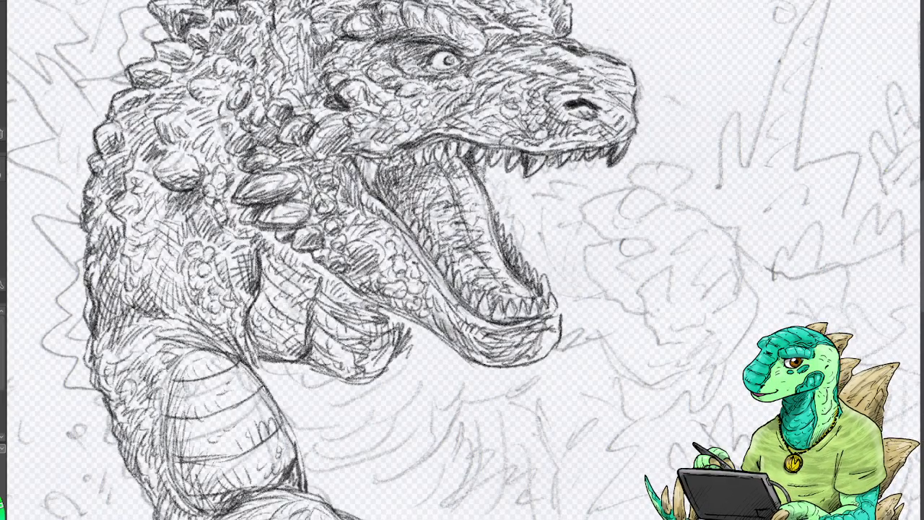
Outline the tall pointed dorsal plate and two smaller spikes behind the head, and add texture strokes inside the tall plate.
left_click_drag(409, 246, 545, 462)
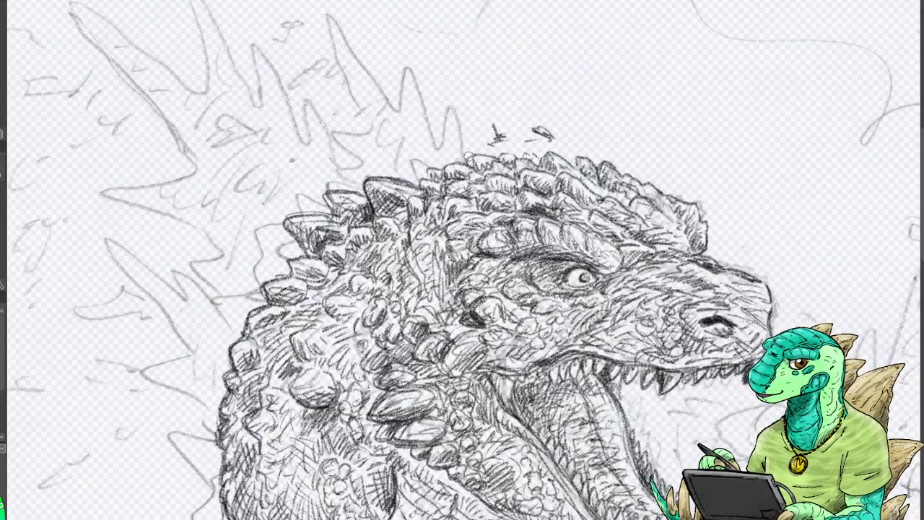
mouse_move(468, 154)
left_mouse_down()
mouse_move(462, 114)
mouse_move(449, 111)
mouse_move(438, 131)
mouse_move(453, 109)
mouse_move(466, 154)
mouse_move(463, 113)
mouse_move(444, 116)
mouse_move(436, 129)
mouse_move(420, 79)
mouse_move(407, 103)
mouse_move(421, 75)
mouse_move(425, 104)
mouse_move(358, 25)
mouse_move(347, 33)
mouse_move(355, 124)
mouse_move(347, 23)
mouse_move(351, 116)
mouse_move(347, 24)
mouse_move(405, 103)
left_mouse_up()
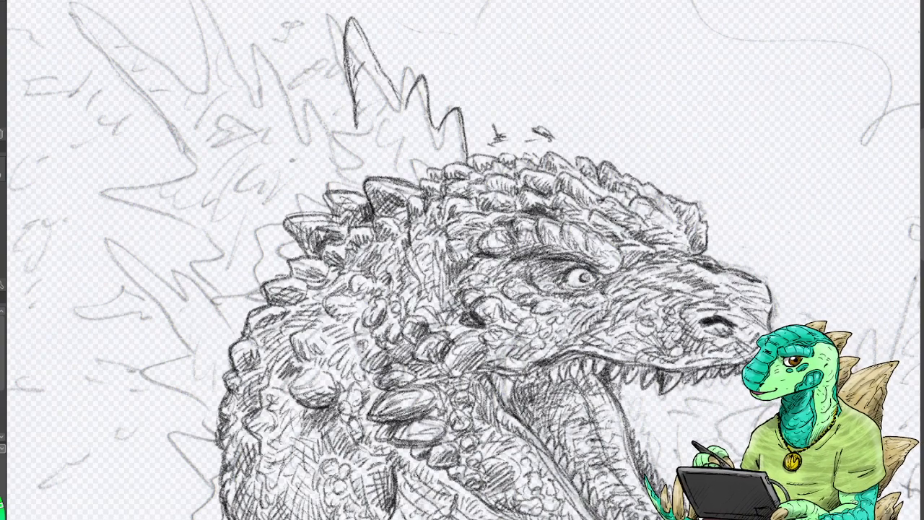
mouse_move(360, 40)
left_mouse_down()
mouse_move(370, 66)
mouse_move(374, 54)
mouse_move(395, 107)
left_mouse_up()
left_click_drag(355, 86, 356, 95)
left_click_drag(352, 38, 361, 58)
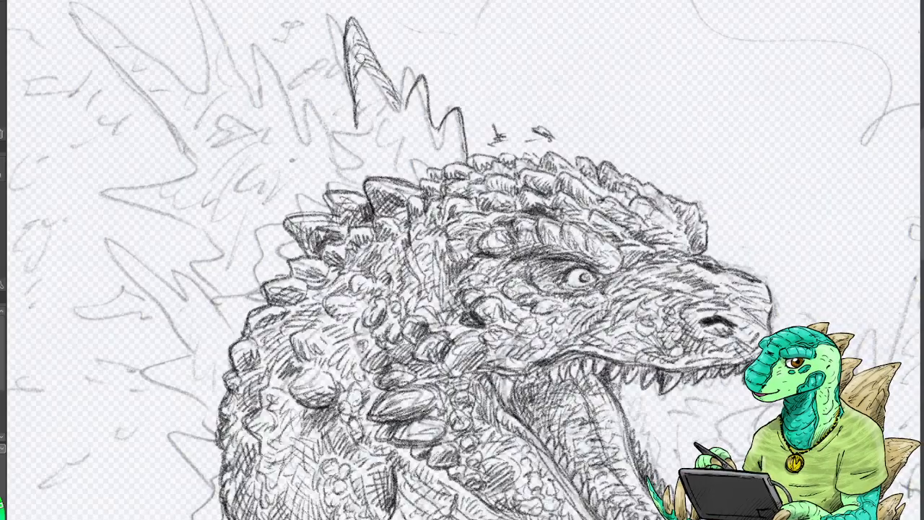
mouse_move(370, 96)
left_mouse_down()
mouse_move(364, 123)
mouse_move(375, 109)
mouse_move(413, 107)
mouse_move(420, 115)
mouse_move(421, 92)
mouse_move(367, 87)
left_mouse_up()
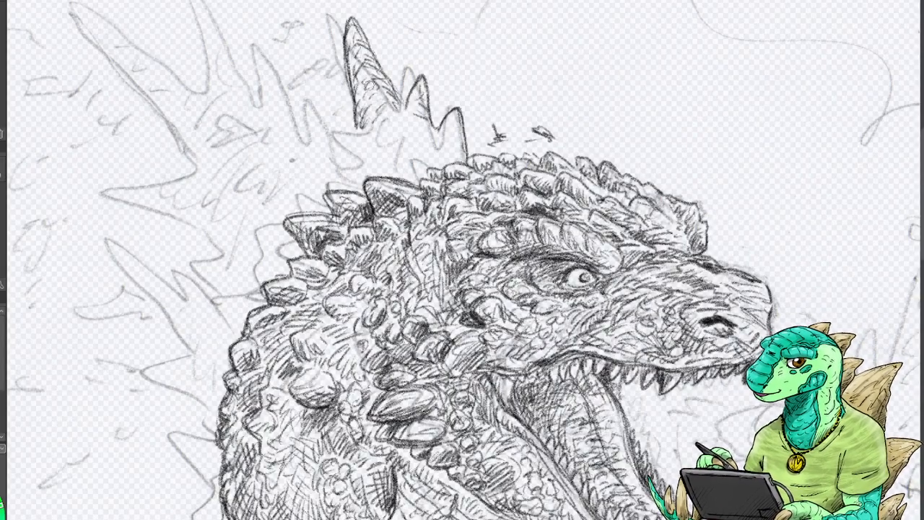
Scatter small hatched debris fragments in the space beside the tall dorsal plate.
mouse_move(319, 25)
left_mouse_down()
mouse_move(285, 36)
mouse_move(312, 40)
mouse_move(311, 64)
mouse_move(332, 36)
left_mouse_up()
left_click_drag(273, 71, 285, 80)
mouse_move(229, 45)
left_mouse_down()
mouse_move(238, 46)
mouse_move(216, 17)
mouse_move(228, 34)
mouse_move(263, 26)
left_mouse_up()
mouse_move(304, 100)
left_mouse_down()
mouse_move(337, 85)
mouse_move(341, 97)
mouse_move(326, 110)
mouse_move(340, 114)
mouse_move(335, 56)
left_mouse_up()
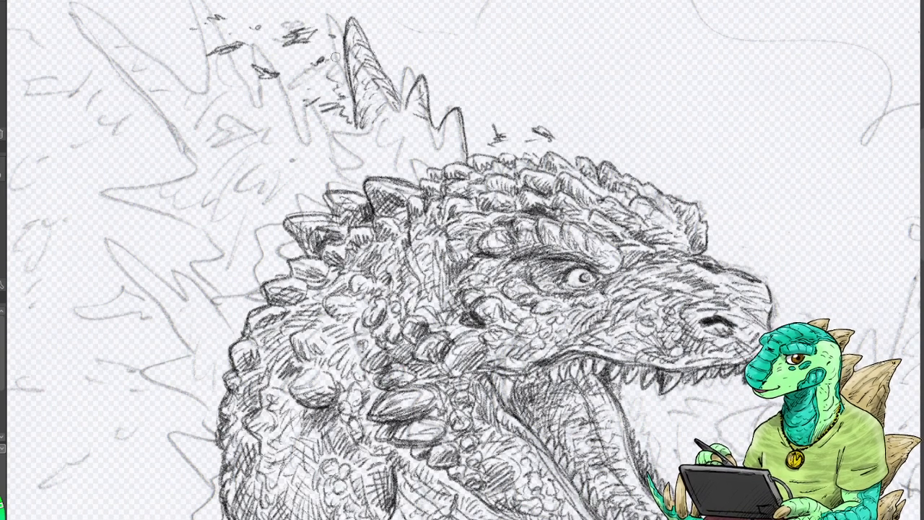
Add a small dark spike at the dorsal plate's base and hatch the base across to the front spike.
mouse_move(343, 101)
left_mouse_down()
mouse_move(340, 117)
mouse_move(353, 130)
mouse_move(320, 139)
mouse_move(334, 191)
mouse_move(322, 135)
mouse_move(343, 175)
mouse_move(336, 185)
mouse_move(355, 189)
mouse_move(349, 153)
mouse_move(335, 144)
mouse_move(358, 160)
mouse_move(332, 134)
mouse_move(324, 167)
mouse_move(330, 141)
mouse_move(351, 139)
mouse_move(358, 149)
mouse_move(370, 143)
mouse_move(369, 170)
mouse_move(361, 155)
mouse_move(383, 131)
mouse_move(373, 146)
mouse_move(435, 102)
mouse_move(377, 165)
mouse_move(408, 178)
mouse_move(399, 156)
mouse_move(415, 176)
mouse_move(370, 170)
mouse_move(412, 147)
left_mouse_up()
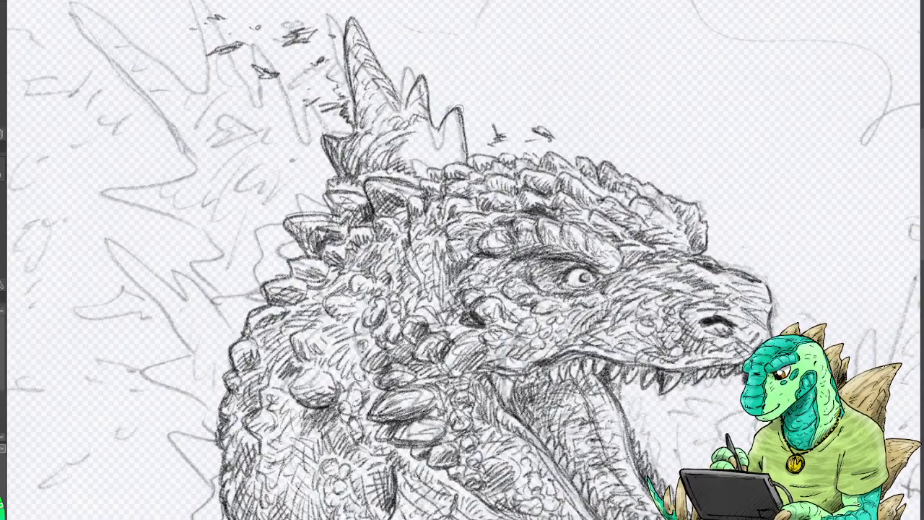
mouse_move(457, 108)
left_mouse_down()
mouse_move(453, 142)
mouse_move(419, 156)
mouse_move(449, 163)
mouse_move(455, 119)
left_mouse_up()
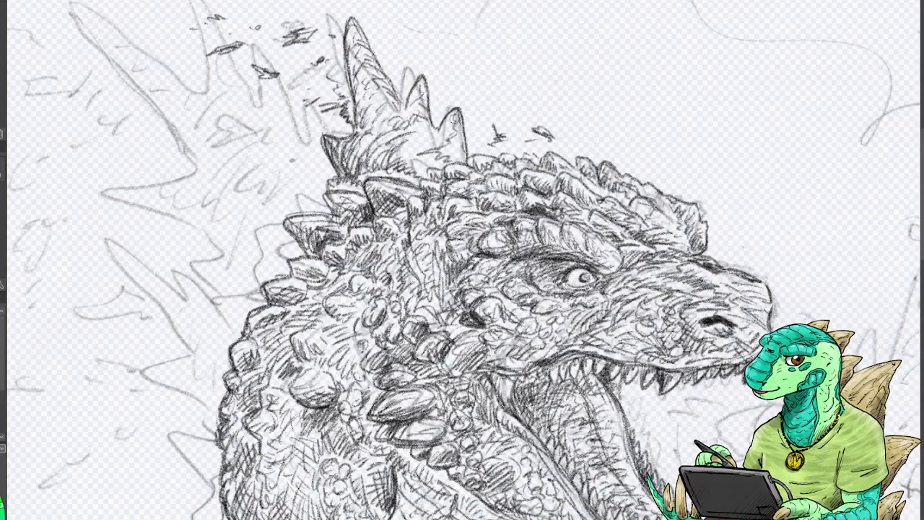
mouse_move(402, 144)
left_mouse_down()
mouse_move(427, 129)
mouse_move(413, 153)
mouse_move(431, 141)
mouse_move(414, 134)
mouse_move(428, 125)
mouse_move(416, 109)
mouse_move(429, 137)
mouse_move(455, 122)
left_mouse_up()
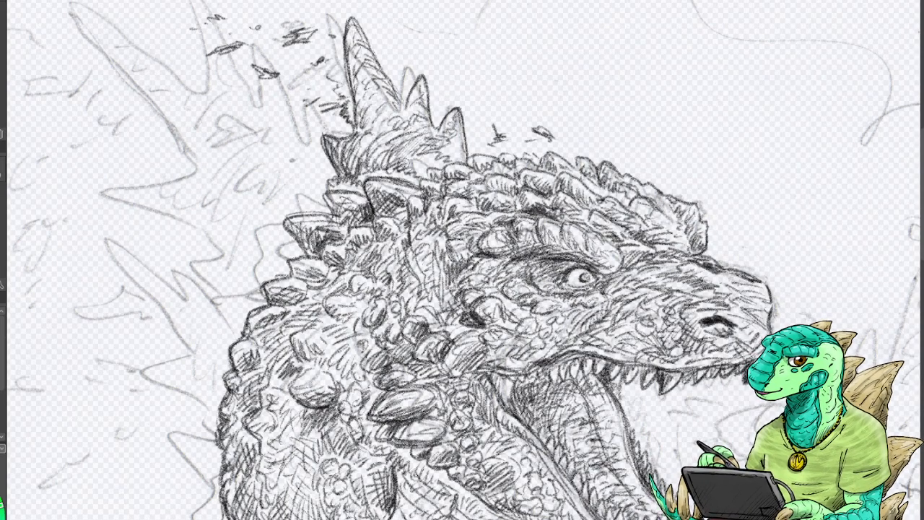
mouse_move(390, 177)
left_mouse_down()
mouse_move(427, 160)
mouse_move(426, 182)
mouse_move(414, 158)
mouse_move(449, 156)
left_mouse_up()
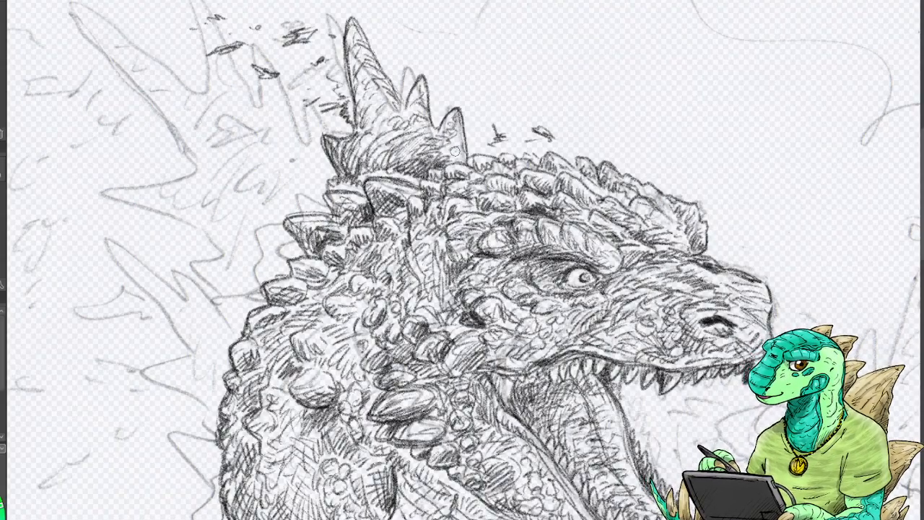
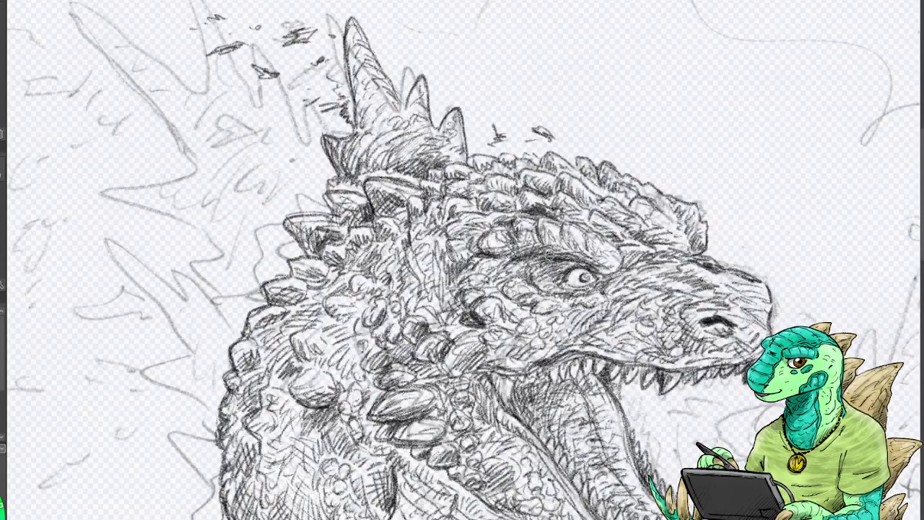
Deepen the shading around the eye, and hatch the tall dorsal plate and the small spike beside it more densely.
mouse_move(546, 264)
left_mouse_down()
mouse_move(595, 267)
mouse_move(622, 251)
left_mouse_up()
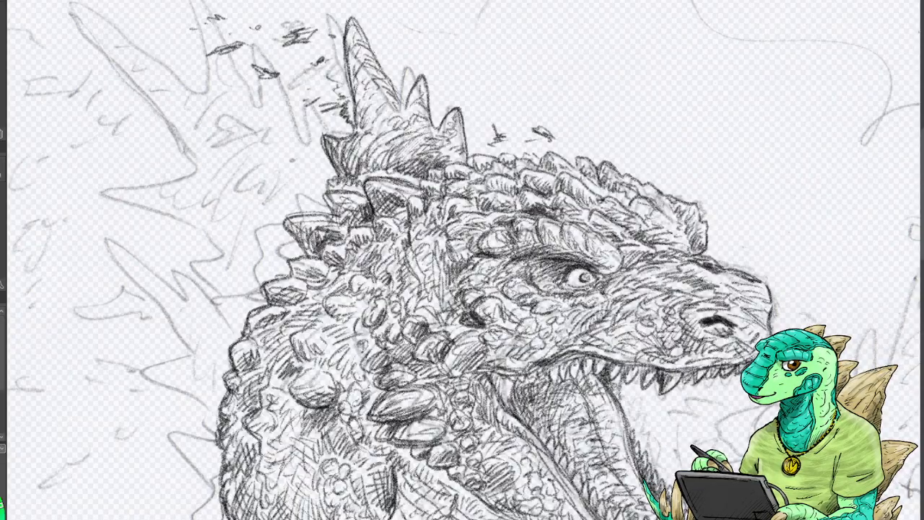
mouse_move(354, 160)
left_mouse_down()
mouse_move(389, 140)
mouse_move(361, 89)
left_mouse_up()
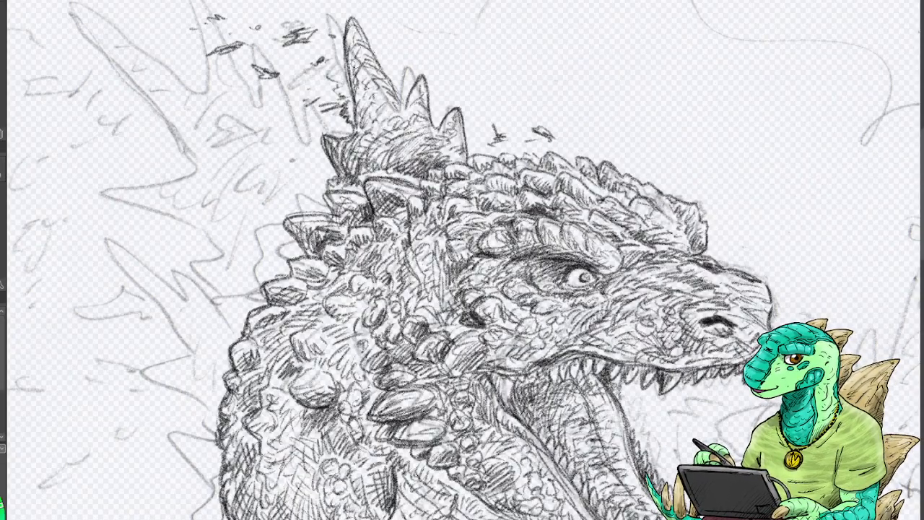
left_click_drag(350, 37, 367, 148)
mouse_move(407, 111)
left_mouse_down()
mouse_move(413, 90)
mouse_move(401, 114)
mouse_move(393, 90)
left_mouse_up()
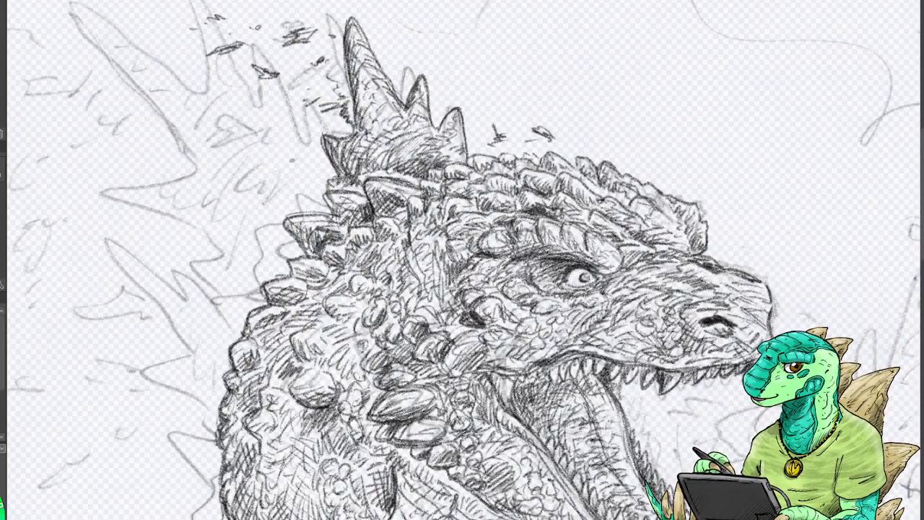
Darken the gaps between the brow-ridge scales and the crown scales above the eye.
mouse_move(560, 220)
left_mouse_down()
mouse_move(508, 253)
mouse_move(482, 233)
mouse_move(474, 246)
left_mouse_up()
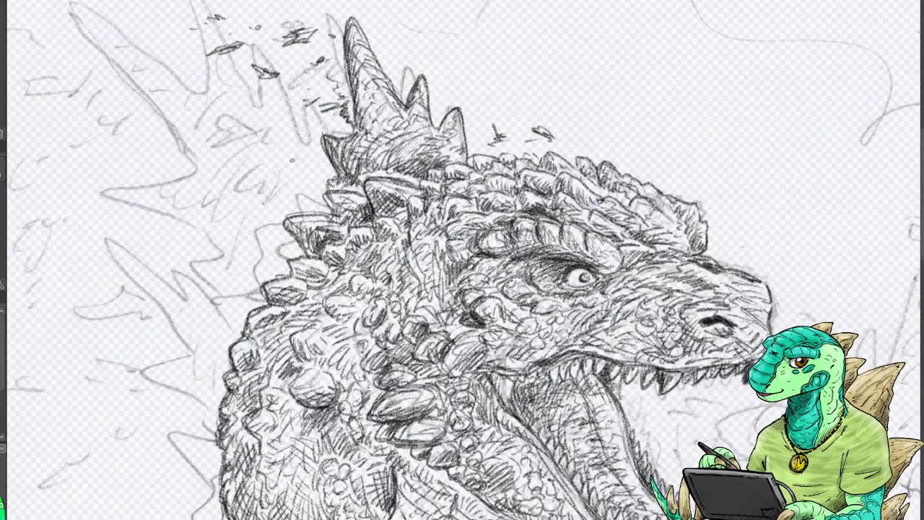
left_click_drag(564, 194, 585, 205)
mouse_move(561, 172)
left_mouse_down()
mouse_move(558, 186)
mouse_move(531, 171)
mouse_move(518, 186)
left_mouse_up()
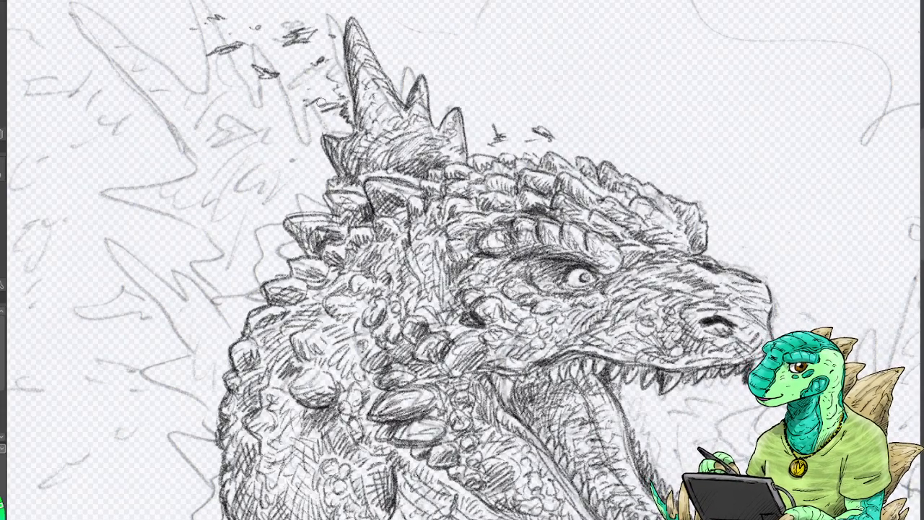
Draw two small spikes behind the first dorsal plate, hatching the nearer one and continuing the edge toward the rear plate.
mouse_move(325, 126)
left_mouse_down()
mouse_move(300, 94)
mouse_move(296, 144)
mouse_move(321, 93)
mouse_move(295, 112)
mouse_move(315, 101)
mouse_move(299, 93)
mouse_move(305, 145)
mouse_move(275, 72)
mouse_move(254, 119)
mouse_move(266, 61)
left_mouse_up()
left_click_drag(266, 61, 278, 92)
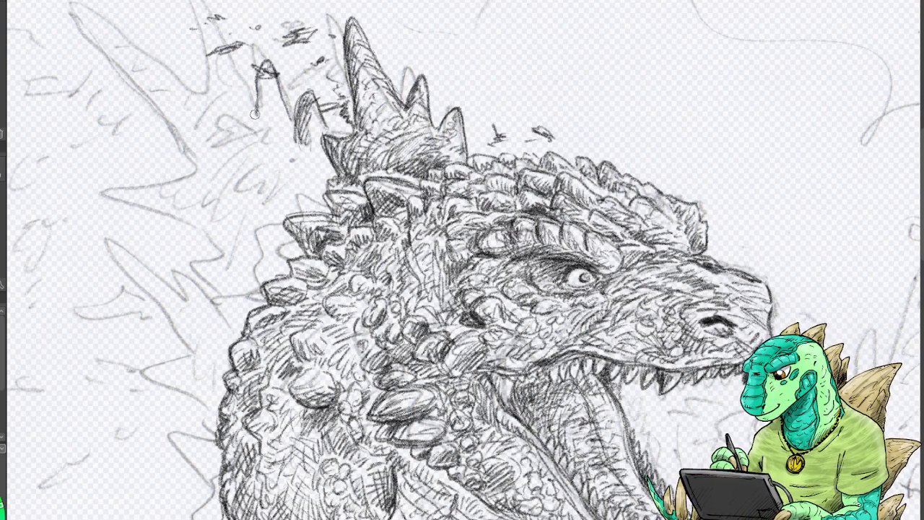
left_click_drag(254, 114, 233, 70)
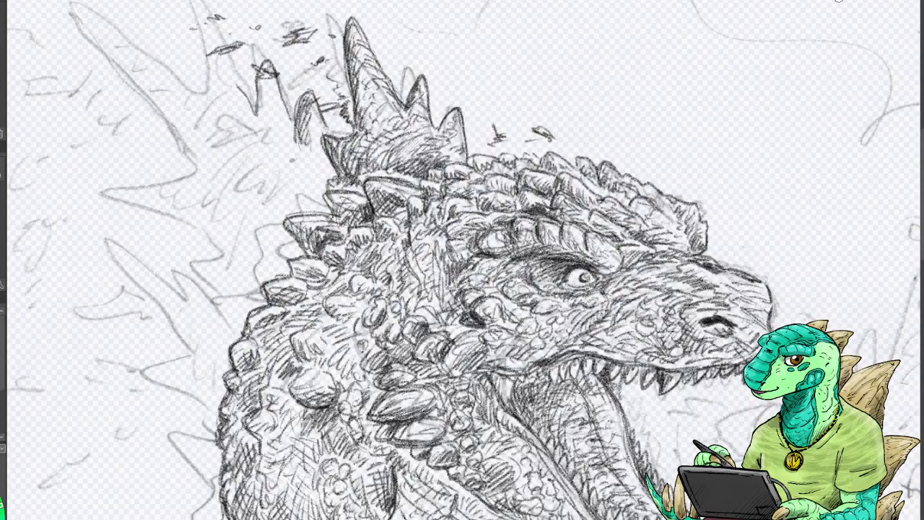
Outline the tall rear dorsal plate, shade its back edge dark and add texture strokes along its length.
mouse_move(555, 6)
left_mouse_down()
mouse_move(572, 47)
mouse_move(636, 78)
left_mouse_up()
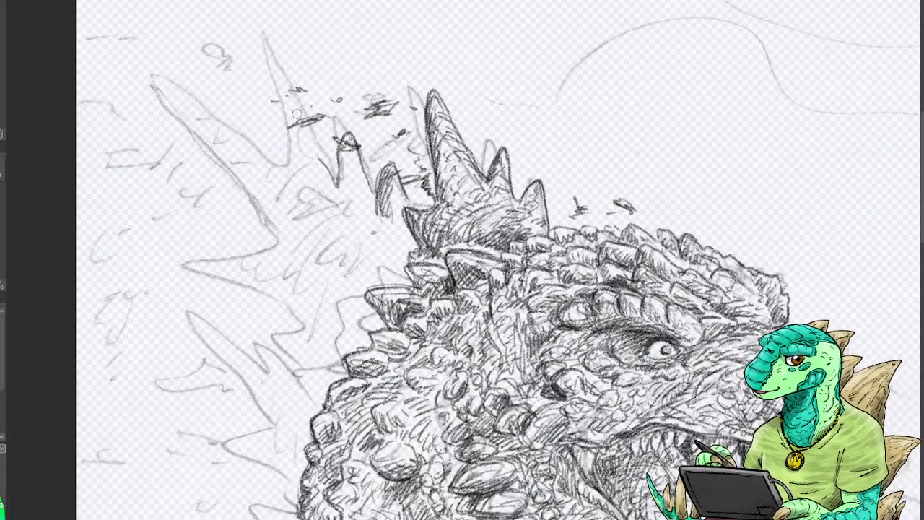
left_click_drag(335, 186, 316, 153)
mouse_move(310, 149)
left_mouse_down()
mouse_move(210, 25)
mouse_move(204, 47)
mouse_move(255, 164)
mouse_move(211, 73)
mouse_move(201, 27)
mouse_move(231, 45)
mouse_move(199, 45)
mouse_move(210, 30)
mouse_move(248, 90)
mouse_move(302, 152)
left_mouse_up()
left_click_drag(207, 44, 262, 163)
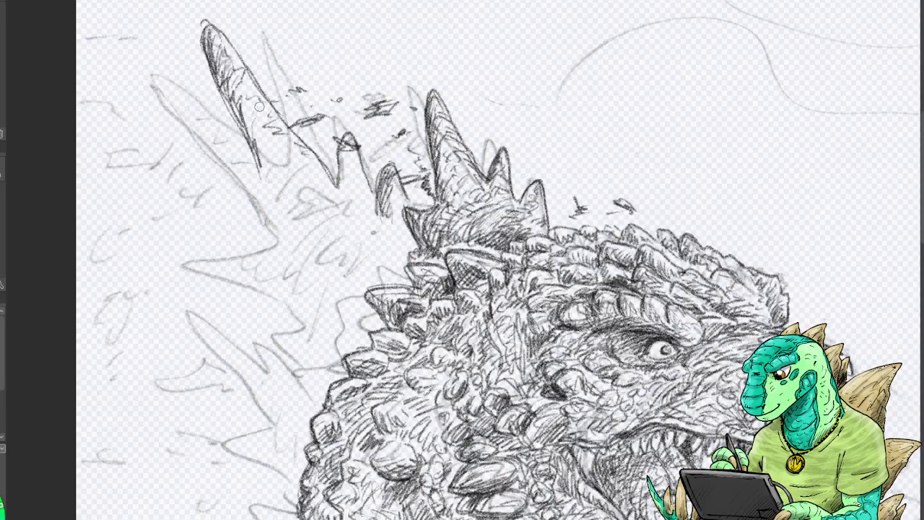
left_click_drag(247, 117, 260, 109)
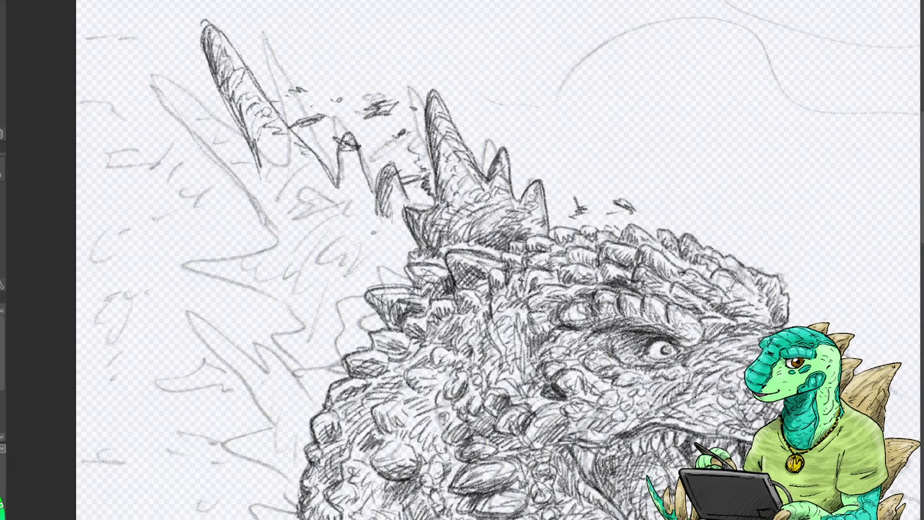
Extend the texture down the tall rear plate's base and hatch the small spike in front of it.
mouse_move(257, 142)
left_mouse_down()
mouse_move(253, 155)
mouse_move(268, 169)
mouse_move(266, 149)
mouse_move(294, 160)
mouse_move(312, 184)
left_mouse_up()
mouse_move(358, 148)
left_mouse_down()
mouse_move(347, 190)
mouse_move(369, 196)
left_mouse_up()
left_click_drag(339, 162, 348, 194)
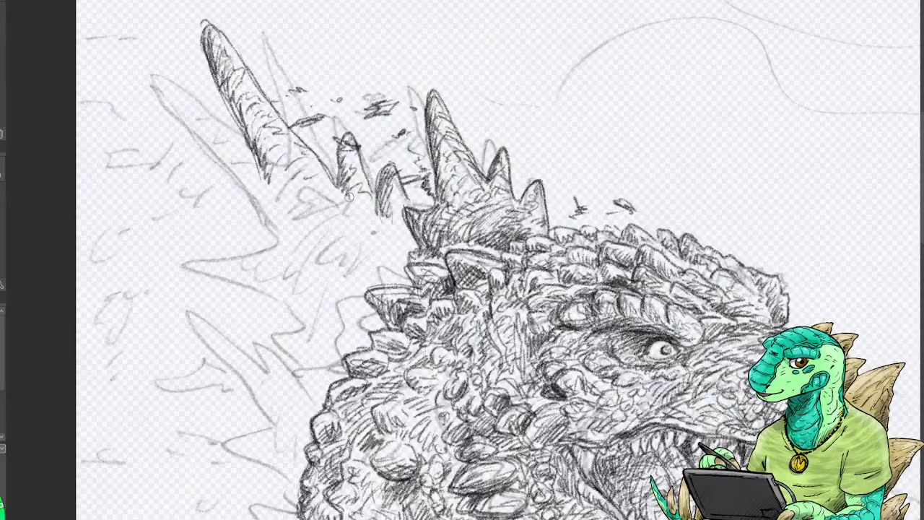
Outline the jagged lower dorsal plates from the tall rear plate's base to the neck, adding a densely hatched spike behind them.
mouse_move(247, 114)
left_mouse_down()
mouse_move(278, 168)
mouse_move(287, 157)
mouse_move(301, 161)
mouse_move(254, 191)
mouse_move(226, 192)
mouse_move(245, 218)
mouse_move(224, 186)
mouse_move(252, 175)
left_mouse_up()
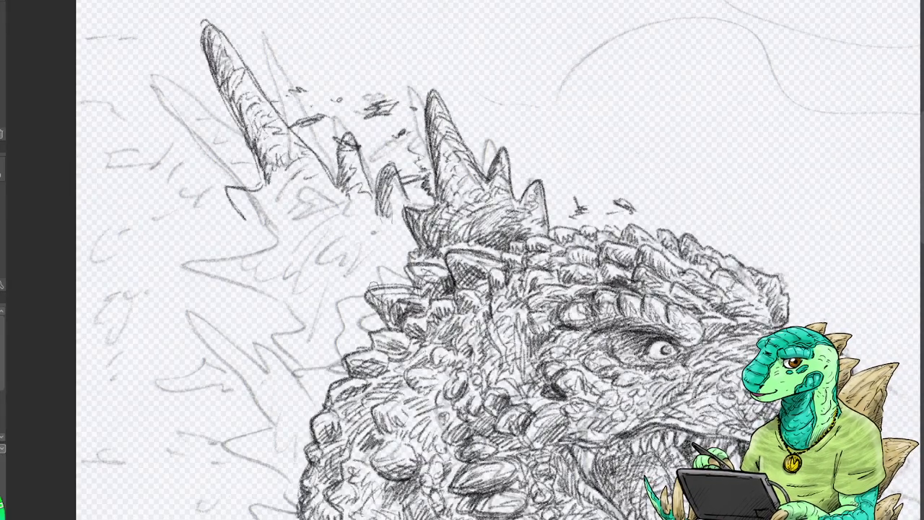
mouse_move(368, 285)
left_mouse_down()
mouse_move(335, 251)
mouse_move(332, 282)
mouse_move(331, 260)
mouse_move(353, 268)
mouse_move(332, 254)
mouse_move(330, 282)
mouse_move(231, 239)
mouse_move(302, 338)
mouse_move(237, 249)
mouse_move(293, 313)
mouse_move(304, 342)
mouse_move(236, 248)
mouse_move(240, 239)
mouse_move(315, 276)
left_mouse_up()
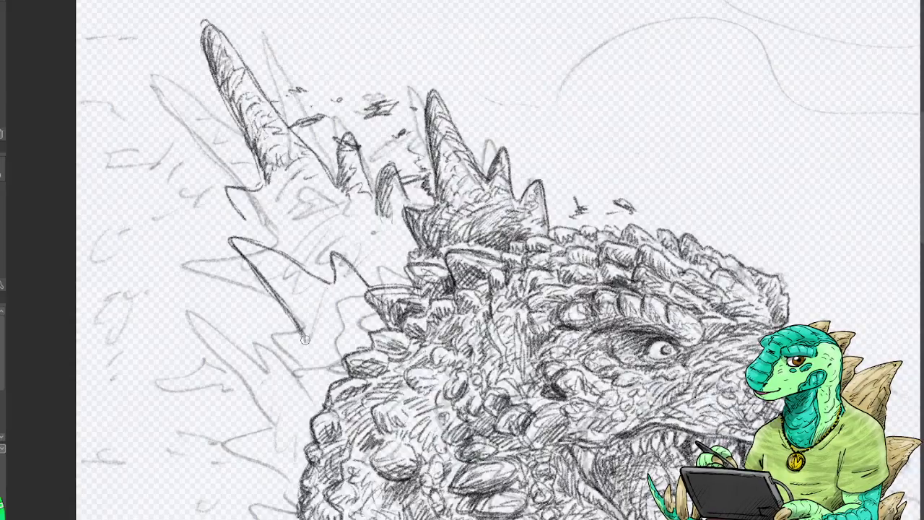
mouse_move(304, 339)
left_mouse_down()
mouse_move(280, 354)
mouse_move(312, 384)
mouse_move(317, 411)
mouse_move(315, 390)
mouse_move(278, 357)
mouse_move(315, 404)
left_mouse_up()
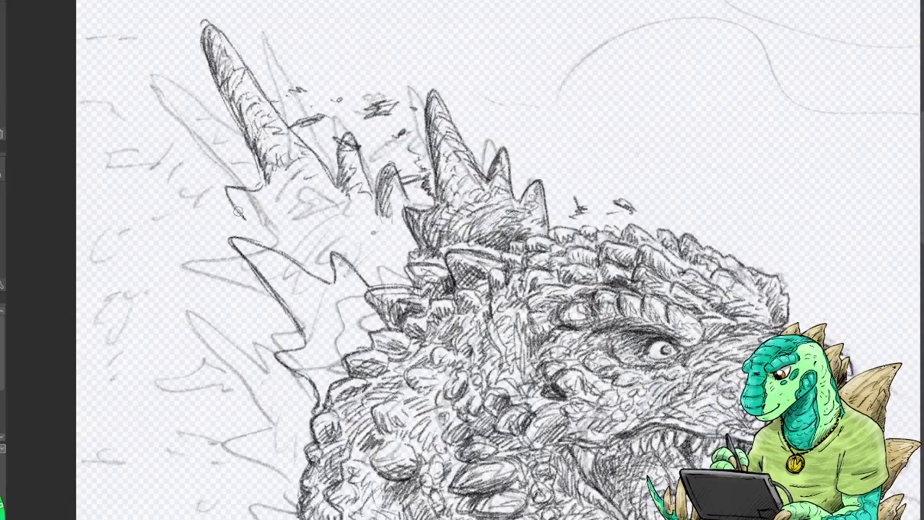
mouse_move(249, 269)
left_mouse_down()
mouse_move(237, 289)
mouse_move(296, 336)
mouse_move(231, 293)
mouse_move(260, 301)
mouse_move(296, 338)
mouse_move(220, 274)
mouse_move(261, 273)
mouse_move(249, 296)
mouse_move(296, 335)
left_mouse_up()
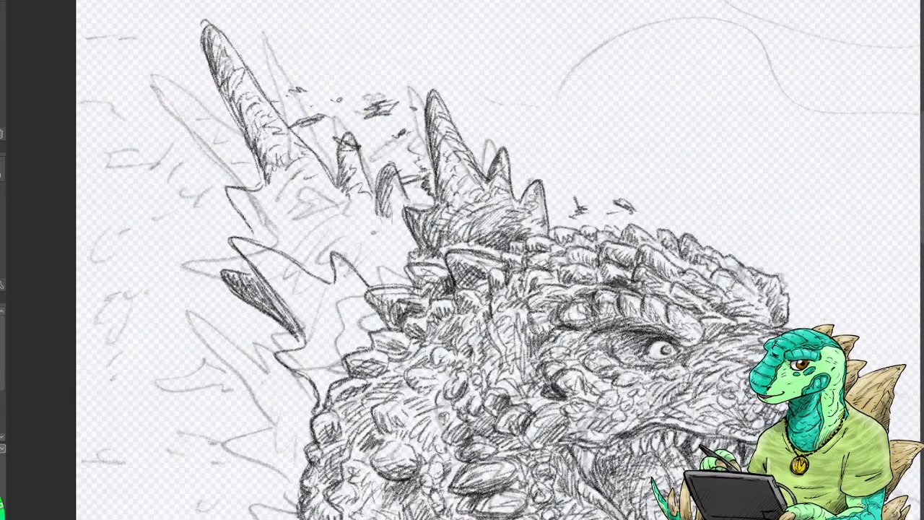
left_click_drag(246, 285, 296, 336)
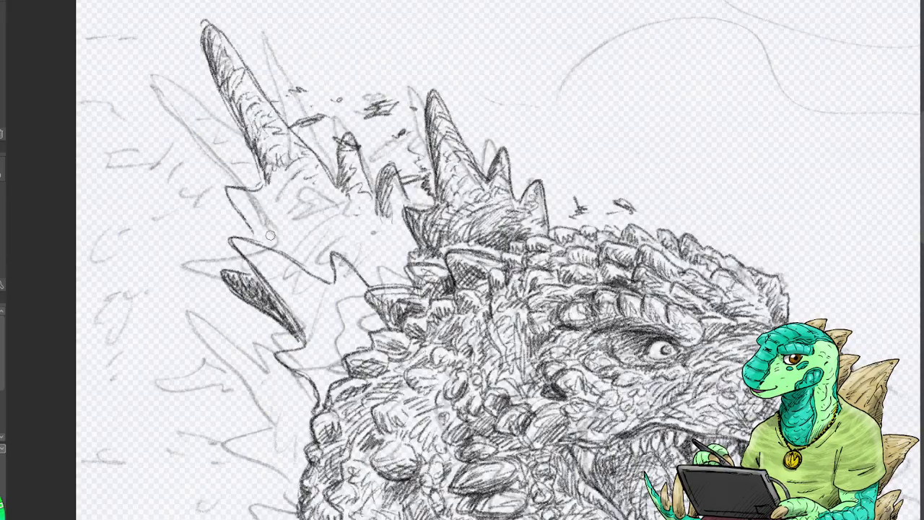
Add texture strokes to the small spikes between the two tall dorsal plates, extending the hatching down to the head.
left_click_drag(350, 154, 351, 210)
mouse_move(349, 173)
left_mouse_down()
mouse_move(340, 231)
mouse_move(358, 260)
left_mouse_up()
mouse_move(346, 206)
left_mouse_down()
mouse_move(342, 235)
mouse_move(370, 233)
mouse_move(373, 250)
mouse_move(367, 210)
left_mouse_up()
mouse_move(367, 244)
left_mouse_down()
mouse_move(356, 260)
mouse_move(367, 275)
mouse_move(397, 280)
mouse_move(364, 280)
mouse_move(373, 272)
left_mouse_up()
mouse_move(394, 233)
left_mouse_down()
mouse_move(376, 263)
mouse_move(392, 254)
mouse_move(400, 265)
left_mouse_up()
left_click_drag(386, 268, 374, 280)
mouse_move(397, 265)
left_mouse_down()
mouse_move(384, 279)
mouse_move(380, 239)
left_mouse_up()
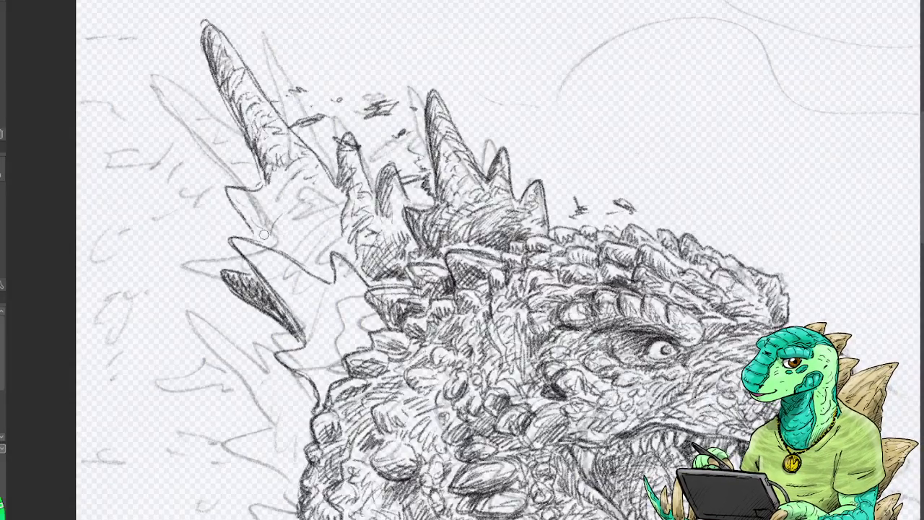
Texture the broad base of the tall rear dorsal plate and darken the edges of its backward-pointing lower tip.
mouse_move(227, 189)
left_mouse_down()
mouse_move(249, 223)
mouse_move(279, 214)
mouse_move(296, 235)
left_mouse_up()
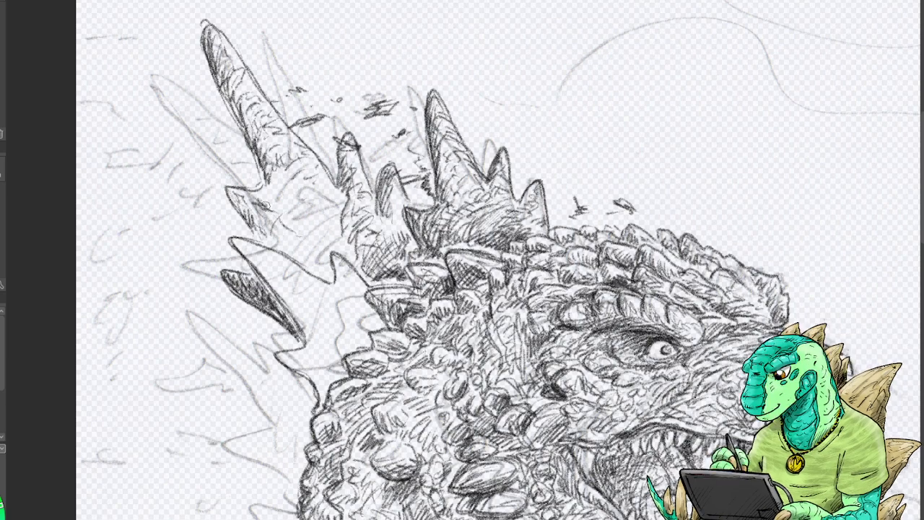
mouse_move(265, 195)
left_mouse_down()
mouse_move(278, 178)
mouse_move(288, 176)
mouse_move(285, 198)
mouse_move(287, 186)
mouse_move(301, 189)
mouse_move(282, 214)
mouse_move(288, 231)
mouse_move(272, 225)
mouse_move(308, 245)
left_mouse_up()
mouse_move(299, 209)
left_mouse_down()
mouse_move(311, 189)
mouse_move(325, 187)
mouse_move(340, 201)
mouse_move(309, 225)
mouse_move(324, 230)
mouse_move(327, 243)
mouse_move(336, 225)
left_mouse_up()
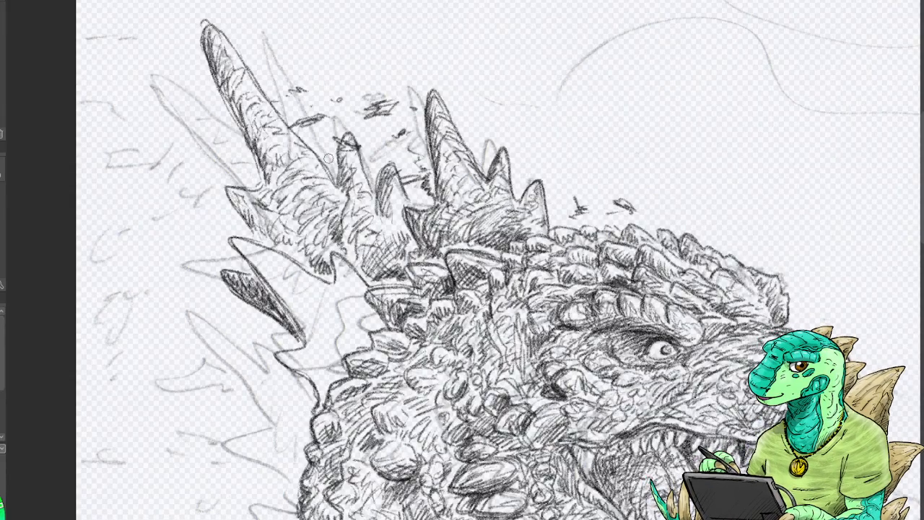
mouse_move(233, 202)
left_mouse_down()
mouse_move(249, 220)
mouse_move(230, 202)
mouse_move(239, 189)
left_mouse_up()
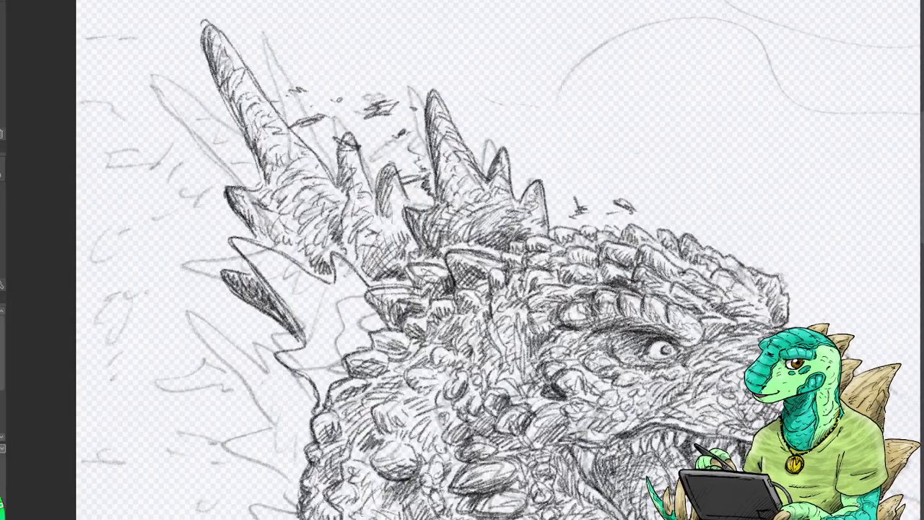
left_click_drag(254, 145, 269, 243)
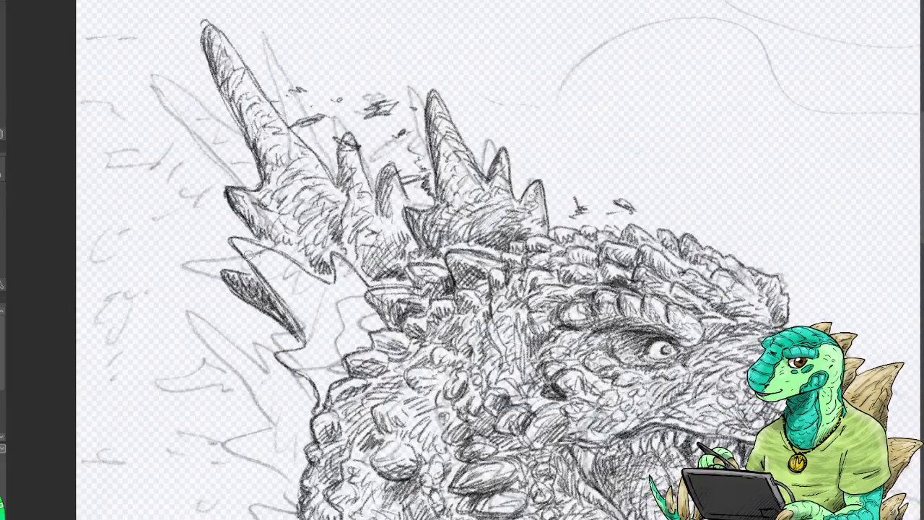
Fill the lower jagged dorsal plates with texture down to the neck and darken their back edges.
mouse_move(263, 258)
left_mouse_down()
mouse_move(285, 278)
mouse_move(324, 280)
mouse_move(343, 295)
mouse_move(285, 364)
mouse_move(306, 361)
mouse_move(343, 318)
mouse_move(321, 396)
mouse_move(324, 357)
mouse_move(339, 353)
mouse_move(324, 372)
mouse_move(281, 358)
mouse_move(299, 352)
mouse_move(333, 383)
mouse_move(340, 372)
mouse_move(298, 357)
mouse_move(324, 346)
mouse_move(264, 240)
mouse_move(262, 273)
mouse_move(292, 304)
mouse_move(264, 266)
left_mouse_up()
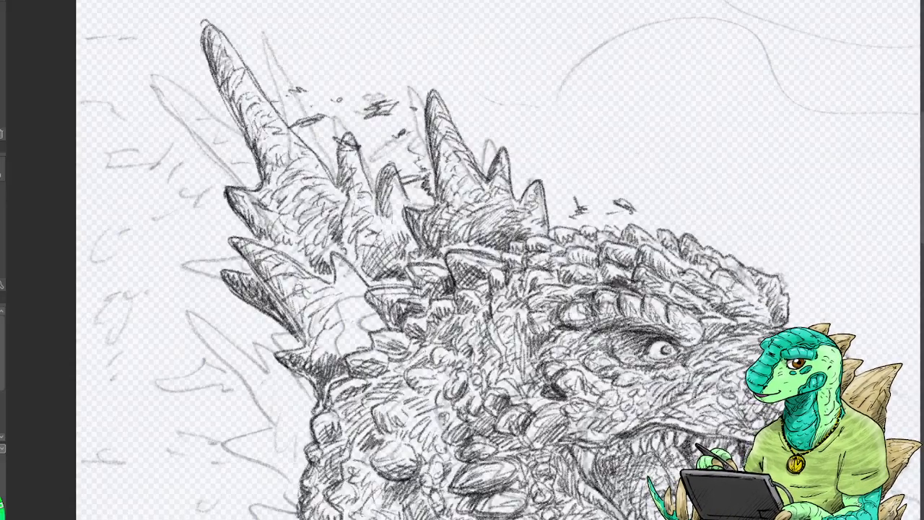
mouse_move(335, 258)
left_mouse_down()
mouse_move(347, 289)
mouse_move(316, 338)
mouse_move(359, 308)
mouse_move(349, 288)
mouse_move(358, 277)
left_mouse_up()
left_click_drag(335, 319, 310, 364)
left_click_drag(338, 336, 309, 358)
mouse_move(343, 349)
left_mouse_down()
mouse_move(353, 309)
mouse_move(322, 355)
mouse_move(349, 347)
mouse_move(362, 310)
mouse_move(372, 320)
mouse_move(311, 353)
mouse_move(307, 331)
left_mouse_up()
left_click_drag(254, 244, 238, 260)
mouse_move(247, 239)
left_mouse_down()
mouse_move(231, 257)
mouse_move(296, 310)
mouse_move(308, 336)
left_mouse_up()
left_click_drag(266, 280, 292, 309)
left_click_drag(249, 263, 311, 342)
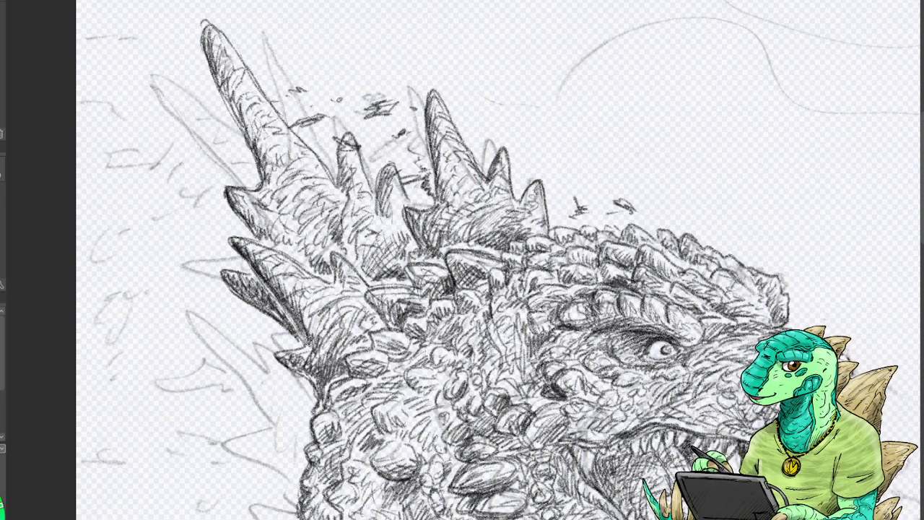
left_click_drag(275, 284, 309, 349)
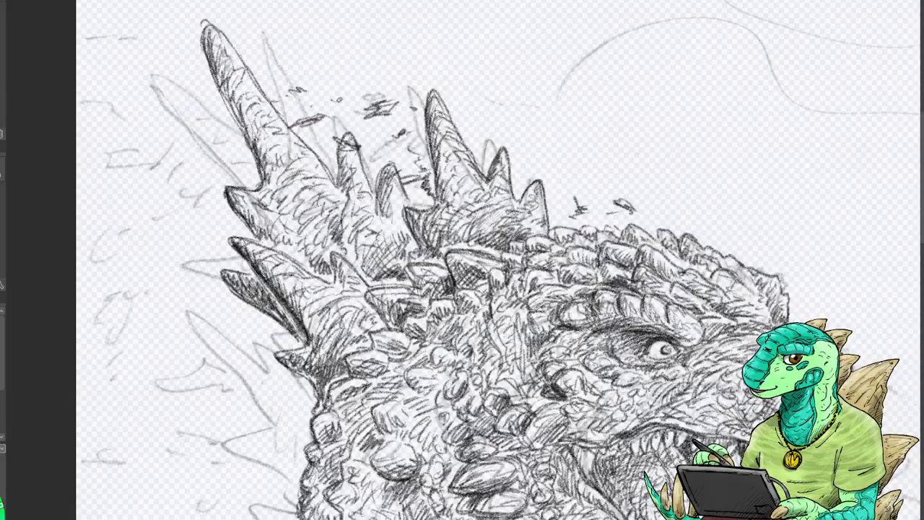
Deepen the shading beneath the tall rear plate and along the edge of the small spike in front of it.
mouse_move(273, 246)
left_mouse_down()
mouse_move(327, 278)
mouse_move(306, 258)
left_mouse_up()
mouse_move(244, 199)
left_mouse_down()
mouse_move(259, 225)
mouse_move(292, 234)
mouse_move(313, 260)
left_mouse_up()
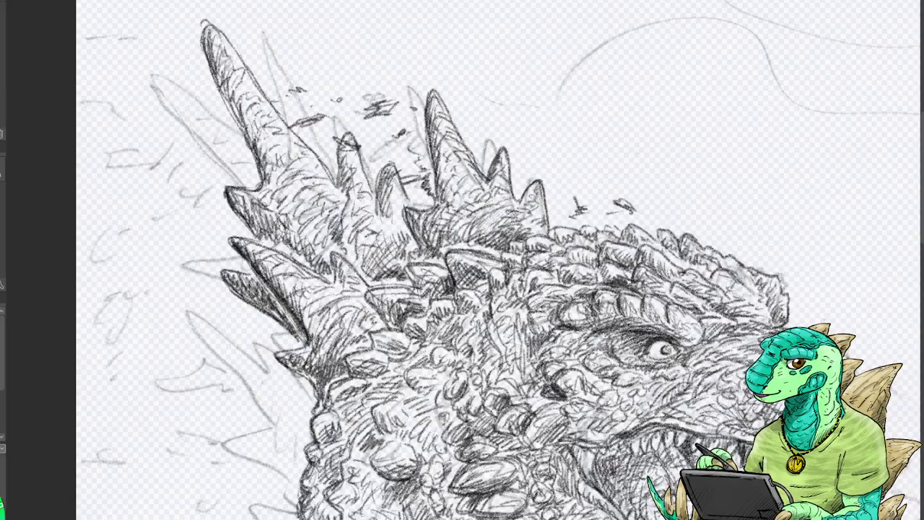
mouse_move(281, 230)
left_mouse_down()
mouse_move(264, 192)
mouse_move(269, 204)
mouse_move(279, 182)
left_mouse_up()
left_click_drag(264, 190, 270, 166)
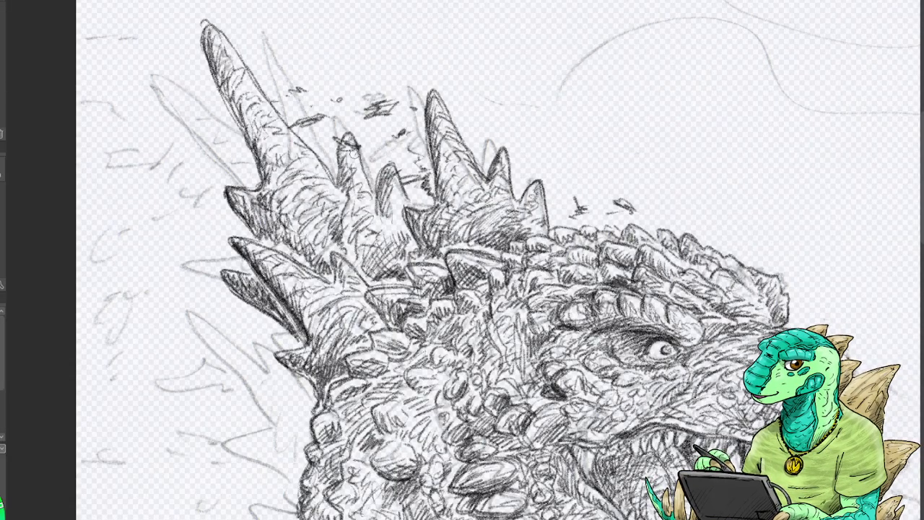
left_click_drag(341, 170, 349, 143)
left_click_drag(342, 185, 349, 148)
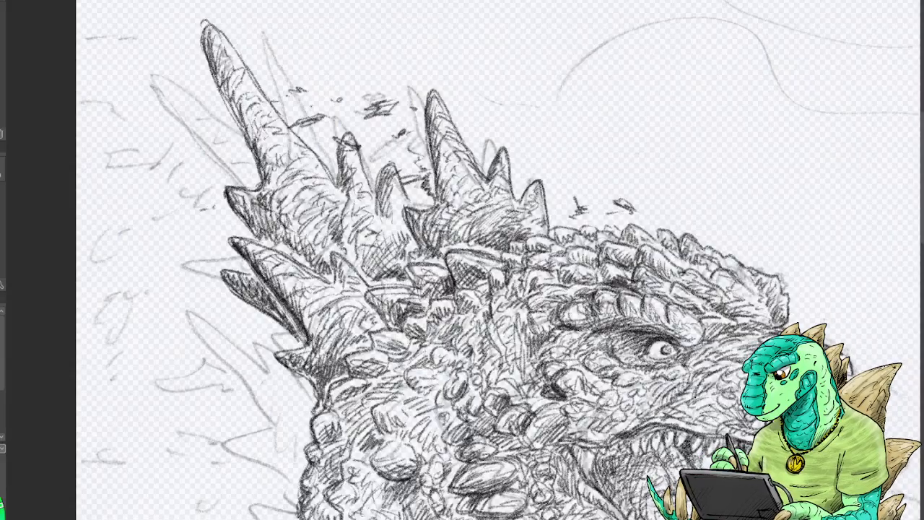
Draw scaly folds beneath the throat pouch and add dark hatching to the upper arm's bands.
left_click_drag(505, 469, 342, 66)
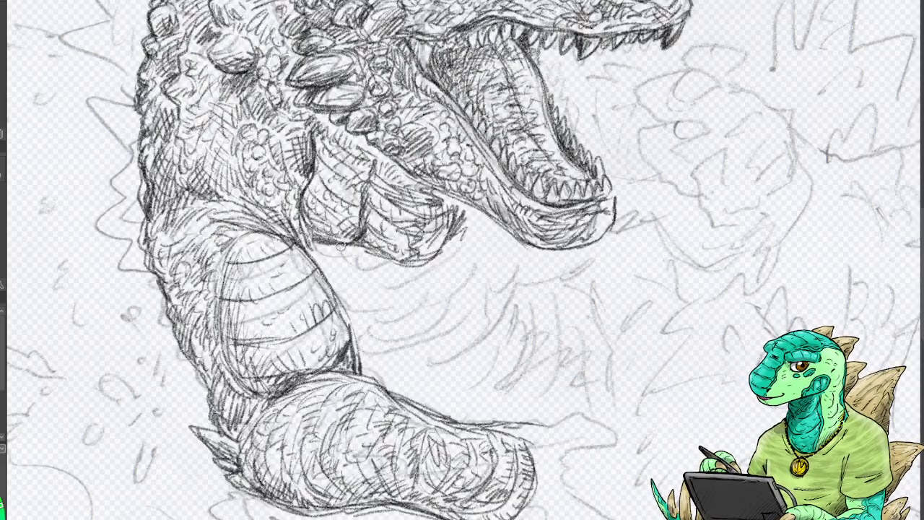
mouse_move(333, 266)
left_mouse_down()
mouse_move(407, 286)
mouse_move(451, 266)
mouse_move(343, 277)
mouse_move(360, 274)
mouse_move(317, 253)
mouse_move(330, 267)
mouse_move(375, 256)
mouse_move(370, 272)
mouse_move(396, 276)
mouse_move(424, 275)
mouse_move(403, 264)
mouse_move(436, 275)
mouse_move(452, 253)
mouse_move(426, 285)
mouse_move(345, 280)
mouse_move(392, 286)
mouse_move(361, 309)
mouse_move(427, 293)
mouse_move(404, 290)
mouse_move(396, 306)
mouse_move(436, 287)
left_mouse_up()
mouse_move(303, 279)
left_mouse_down()
mouse_move(278, 269)
mouse_move(303, 280)
mouse_move(260, 310)
mouse_move(310, 307)
mouse_move(281, 354)
mouse_move(332, 364)
mouse_move(283, 310)
mouse_move(316, 290)
mouse_move(285, 274)
mouse_move(303, 257)
mouse_move(289, 249)
mouse_move(261, 330)
mouse_move(354, 370)
mouse_move(404, 425)
mouse_move(441, 439)
mouse_move(339, 393)
mouse_move(305, 392)
mouse_move(359, 395)
mouse_move(491, 441)
left_mouse_up()
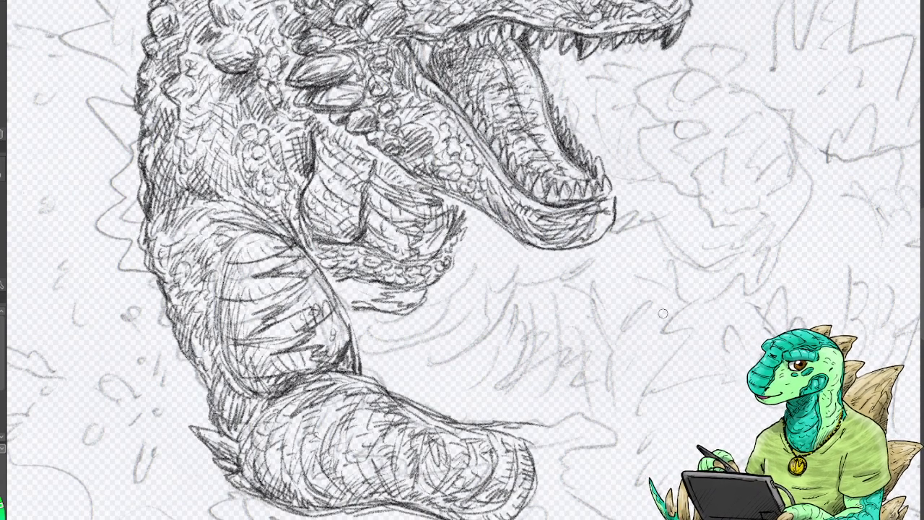
Outline the lowest finger of the outstretched hand and draw its curved claw with dark shading.
scroll(467, 268, "down", 5)
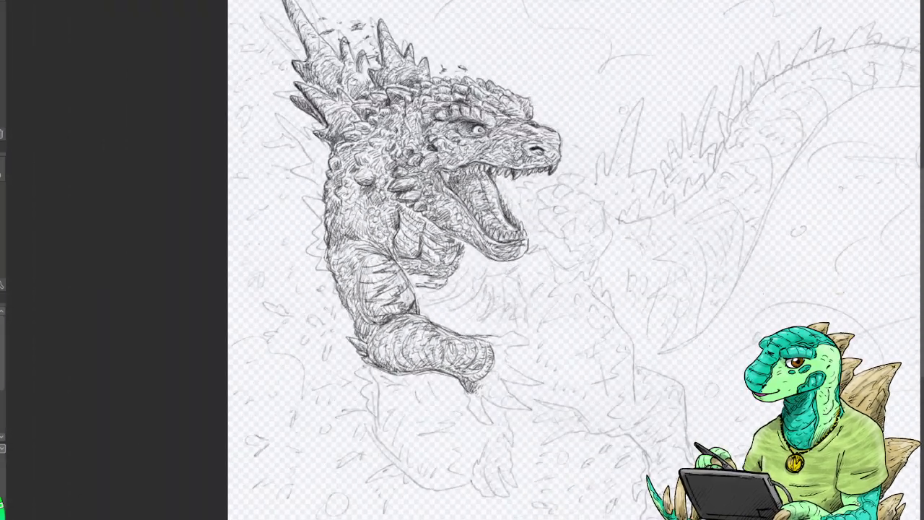
mouse_move(574, 260)
left_mouse_down()
mouse_move(475, 295)
mouse_move(442, 291)
left_mouse_up()
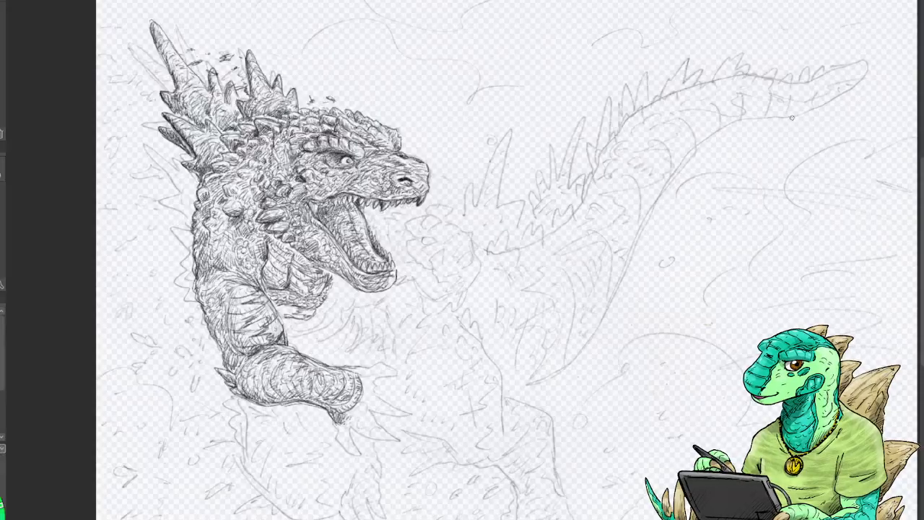
key("ctrl+plus")
key("ctrl+plus")
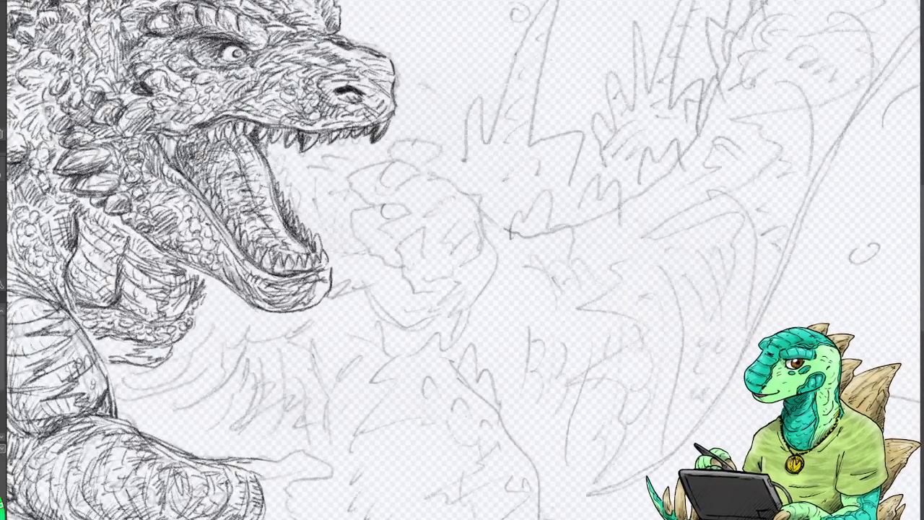
key("ctrl+minus")
mouse_move(462, 303)
left_mouse_down()
mouse_move(480, 231)
mouse_move(468, 152)
left_mouse_up()
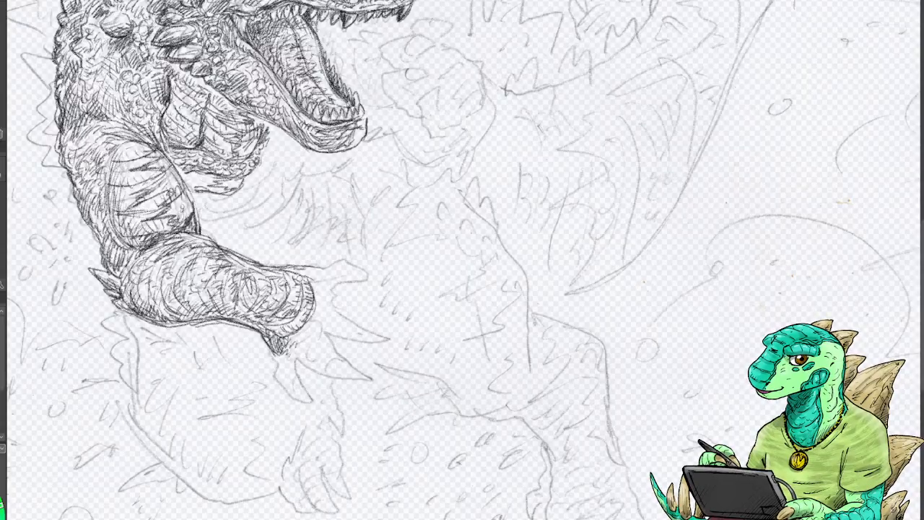
key("ctrl+plus")
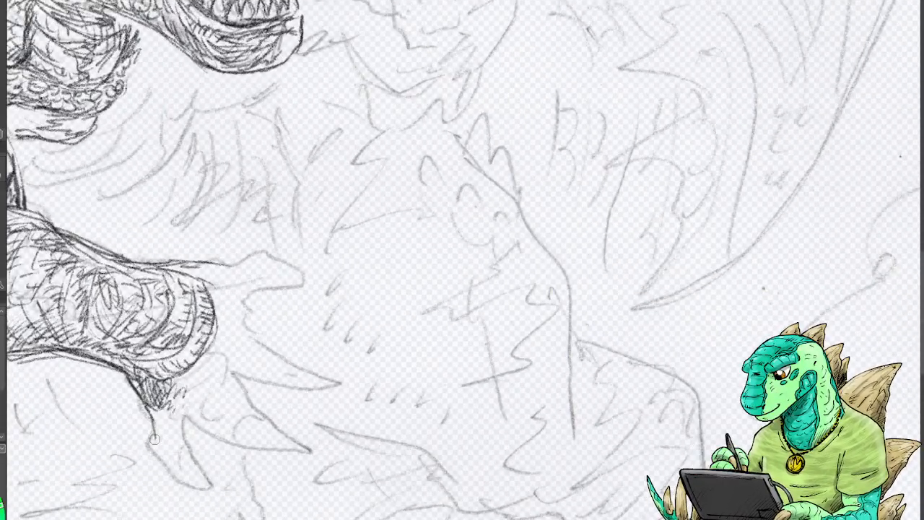
mouse_move(155, 438)
left_mouse_down()
mouse_move(159, 462)
mouse_move(187, 485)
left_mouse_up()
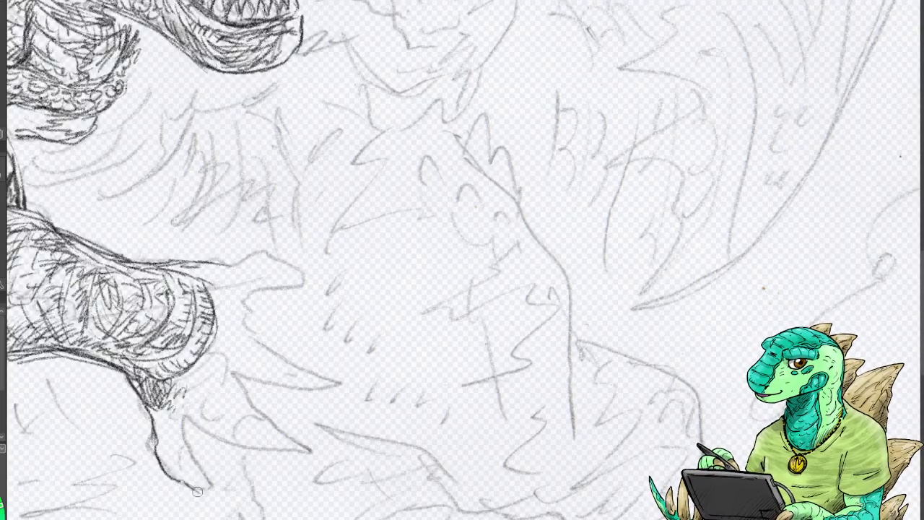
mouse_move(197, 491)
left_mouse_down()
mouse_move(243, 507)
mouse_move(217, 478)
mouse_move(192, 479)
mouse_move(221, 471)
mouse_move(193, 482)
mouse_move(230, 497)
mouse_move(197, 480)
mouse_move(221, 497)
mouse_move(209, 477)
mouse_move(241, 501)
mouse_move(215, 492)
left_mouse_up()
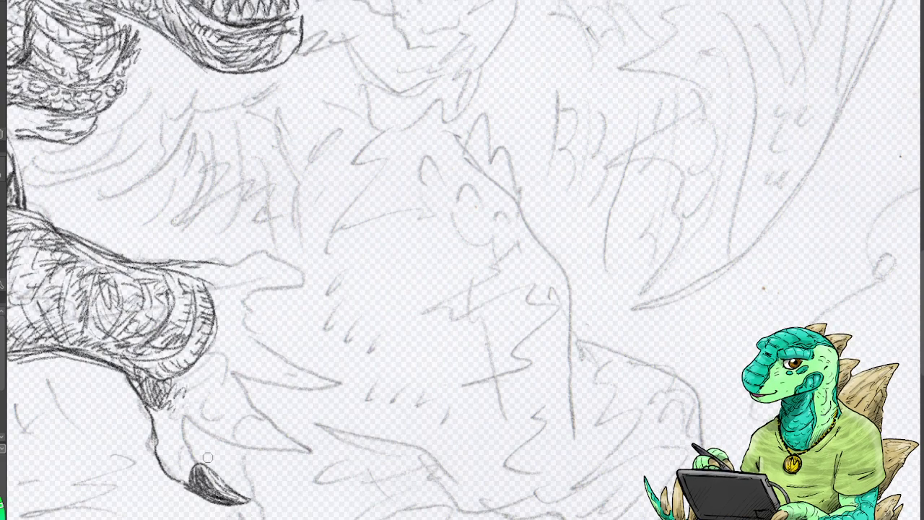
Outline the second finger from the bottom with its long claw, and add banded texture to the lowest finger.
mouse_move(206, 457)
left_mouse_down()
mouse_move(203, 422)
mouse_move(234, 453)
mouse_move(270, 465)
mouse_move(225, 442)
mouse_move(268, 465)
mouse_move(287, 451)
mouse_move(265, 460)
mouse_move(311, 472)
mouse_move(301, 470)
mouse_move(346, 462)
mouse_move(265, 430)
mouse_move(256, 451)
mouse_move(297, 434)
mouse_move(329, 469)
mouse_move(276, 468)
left_mouse_up()
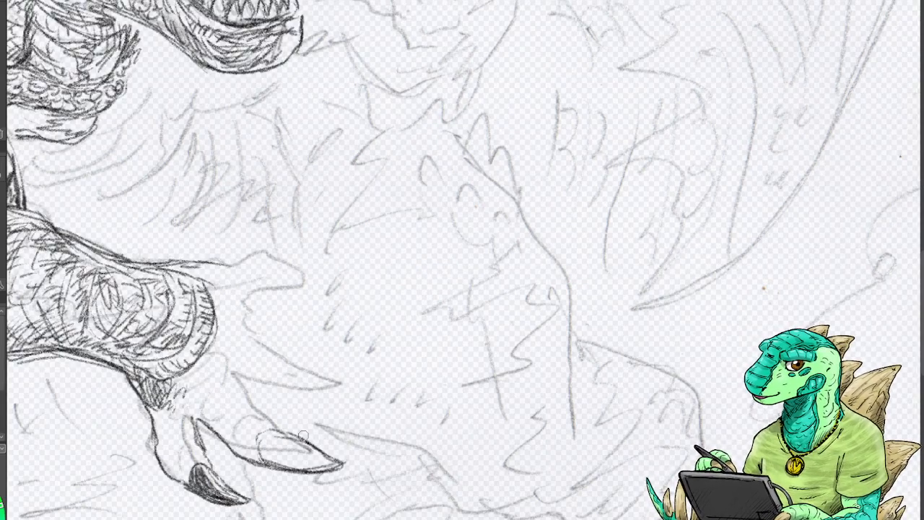
mouse_move(303, 436)
left_mouse_down()
mouse_move(234, 376)
mouse_move(294, 431)
mouse_move(238, 379)
left_mouse_up()
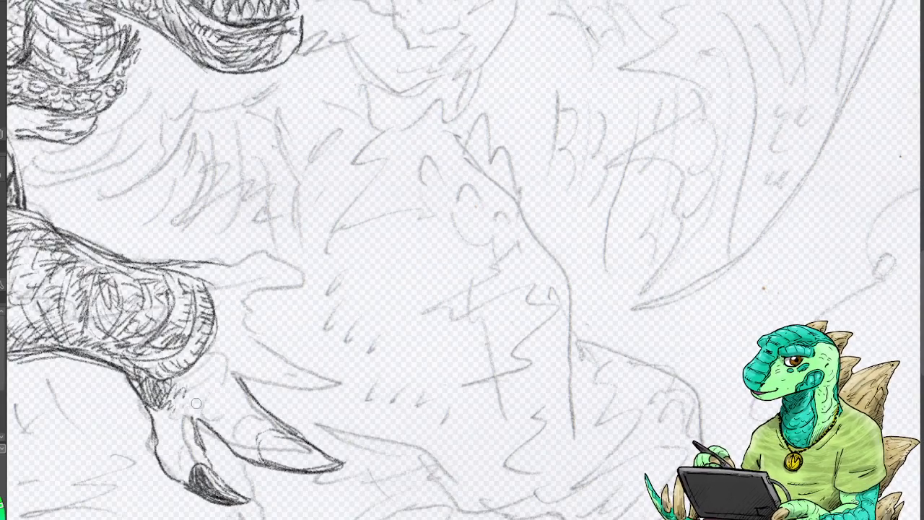
mouse_move(190, 451)
left_mouse_down()
mouse_move(181, 476)
mouse_move(161, 441)
mouse_move(190, 428)
mouse_move(150, 414)
mouse_move(164, 462)
mouse_move(193, 485)
left_mouse_up()
left_click_drag(176, 437, 169, 418)
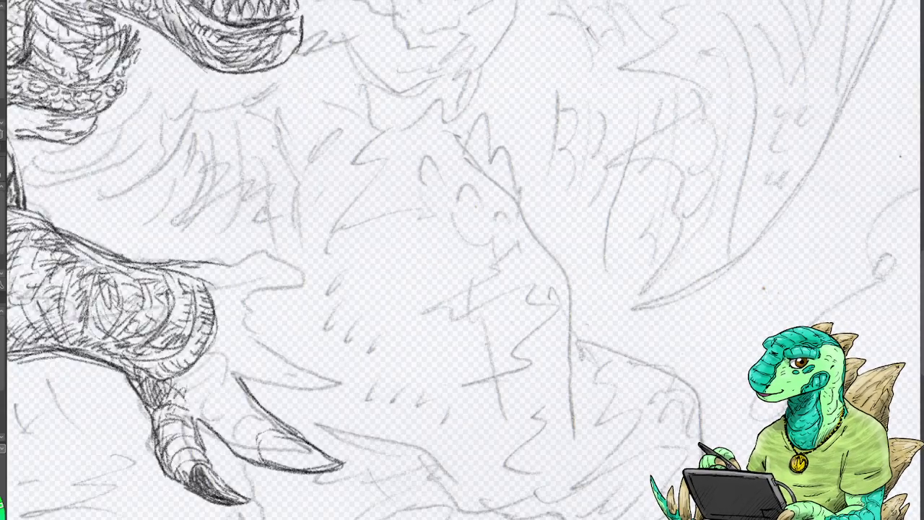
mouse_move(429, 135)
left_mouse_down()
mouse_move(372, 179)
mouse_move(386, 287)
mouse_move(439, 285)
mouse_move(532, 83)
mouse_move(357, 140)
mouse_move(406, 150)
mouse_move(491, 44)
mouse_move(744, 270)
mouse_move(531, 415)
left_mouse_up()
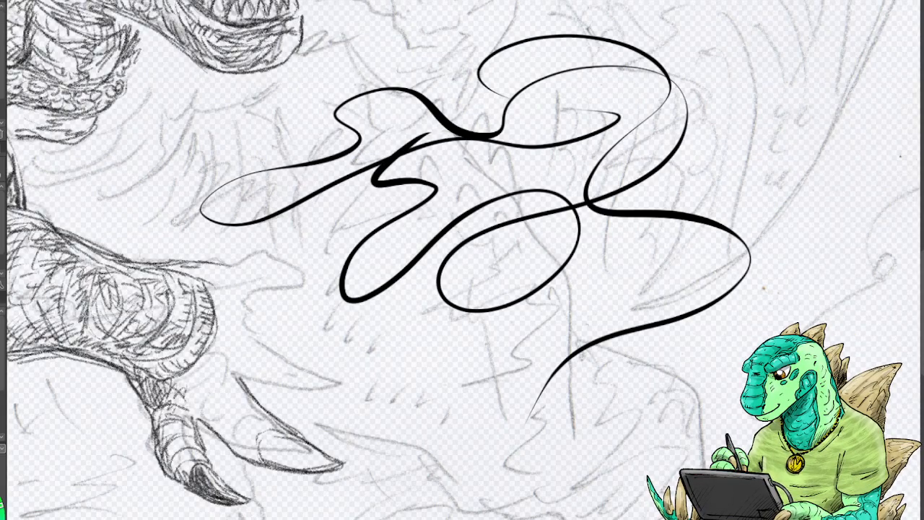
key("ctrl+z")
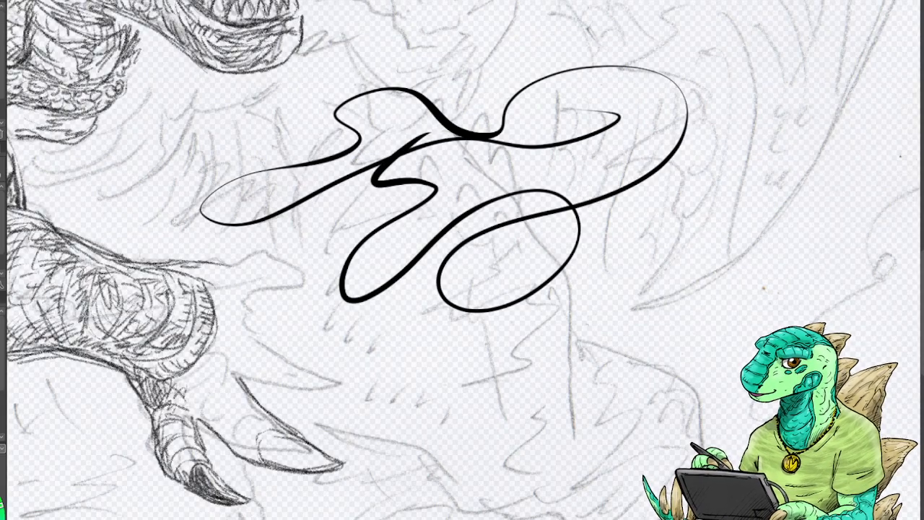
key("ctrl+z")
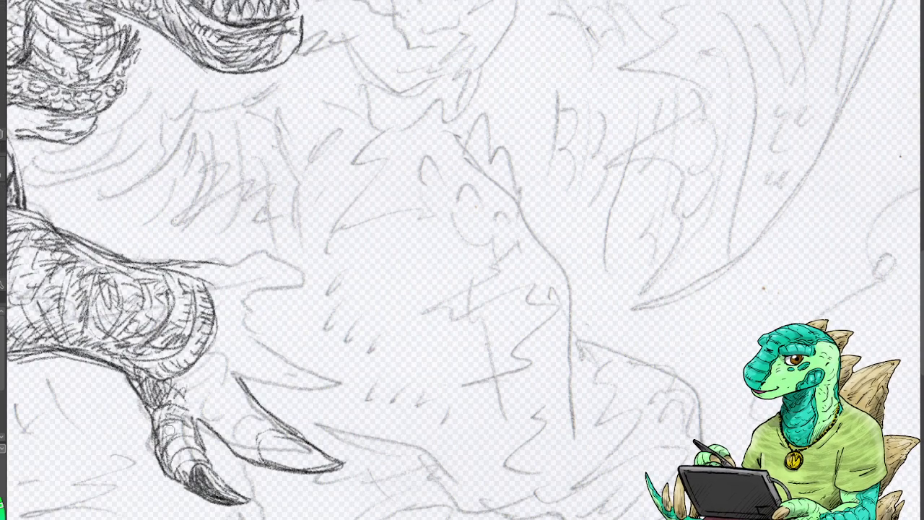
Add banded scales and hatching to the second finger and knuckles, and shade the two lowest claws nearly black.
mouse_move(158, 412)
left_mouse_down()
mouse_move(172, 463)
mouse_move(186, 446)
left_mouse_up()
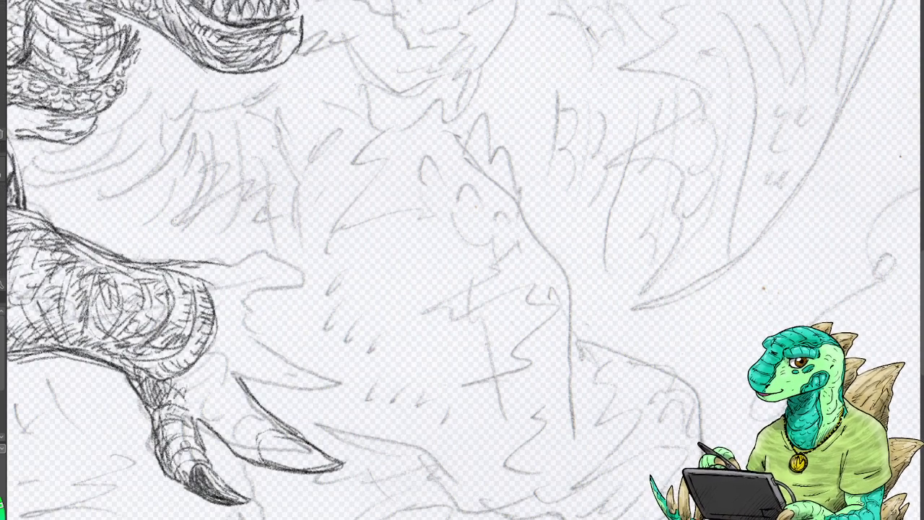
mouse_move(196, 415)
left_mouse_down()
mouse_move(213, 380)
mouse_move(238, 375)
mouse_move(242, 384)
left_mouse_up()
mouse_move(223, 431)
left_mouse_down()
mouse_move(222, 414)
mouse_move(229, 444)
mouse_move(258, 410)
mouse_move(260, 426)
left_mouse_up()
mouse_move(185, 389)
left_mouse_down()
mouse_move(230, 361)
mouse_move(177, 391)
mouse_move(193, 410)
mouse_move(201, 377)
mouse_move(216, 433)
mouse_move(222, 419)
mouse_move(224, 439)
mouse_move(244, 456)
mouse_move(262, 448)
left_mouse_up()
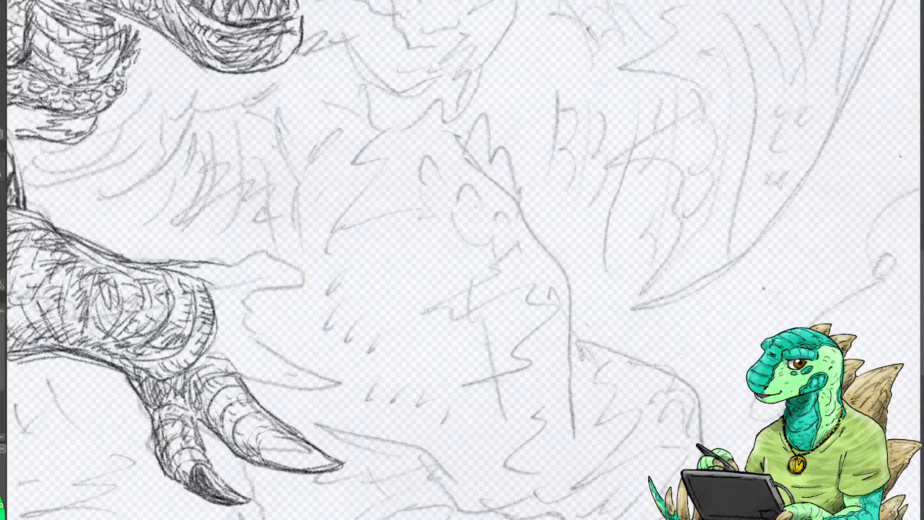
mouse_move(184, 372)
left_mouse_down()
mouse_move(204, 349)
mouse_move(219, 348)
left_mouse_up()
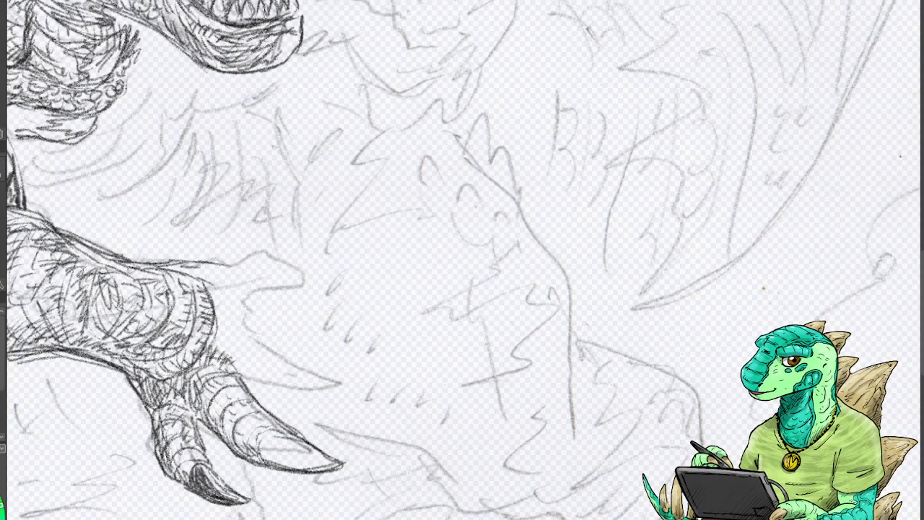
mouse_move(266, 456)
left_mouse_down()
mouse_move(329, 468)
mouse_move(278, 455)
mouse_move(318, 457)
mouse_move(285, 442)
mouse_move(317, 452)
mouse_move(274, 465)
mouse_move(296, 459)
mouse_move(285, 466)
mouse_move(325, 467)
mouse_move(292, 469)
mouse_move(321, 467)
mouse_move(281, 452)
mouse_move(311, 455)
mouse_move(292, 452)
left_mouse_up()
left_click_drag(202, 488, 224, 487)
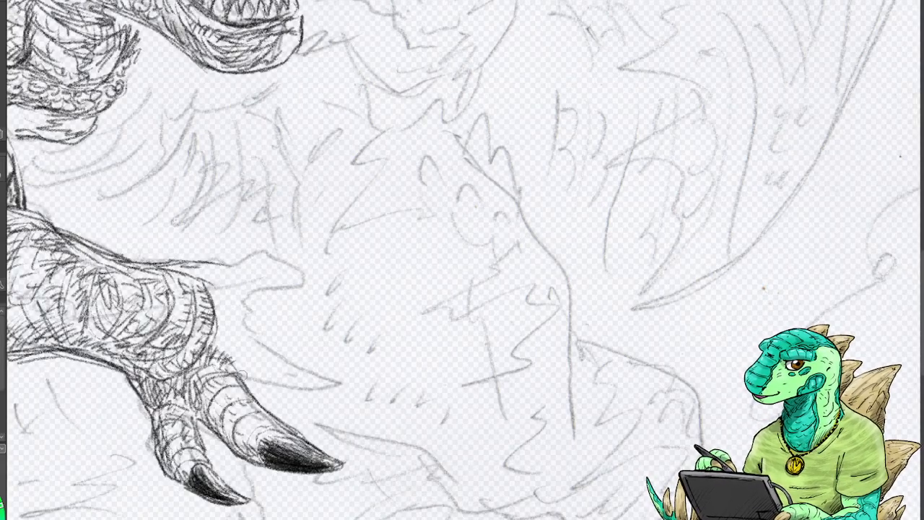
Draw the two upper fingers of the hand with dark curved claws and band lines across their skin.
left_click_drag(242, 375, 296, 384)
mouse_move(251, 310)
left_mouse_down()
mouse_move(312, 342)
mouse_move(375, 346)
mouse_move(303, 382)
mouse_move(337, 347)
mouse_move(285, 366)
mouse_move(357, 355)
mouse_move(339, 368)
mouse_move(296, 354)
mouse_move(372, 350)
mouse_move(300, 371)
mouse_move(331, 364)
mouse_move(288, 361)
mouse_move(347, 361)
mouse_move(365, 350)
mouse_move(293, 384)
mouse_move(247, 376)
left_mouse_up()
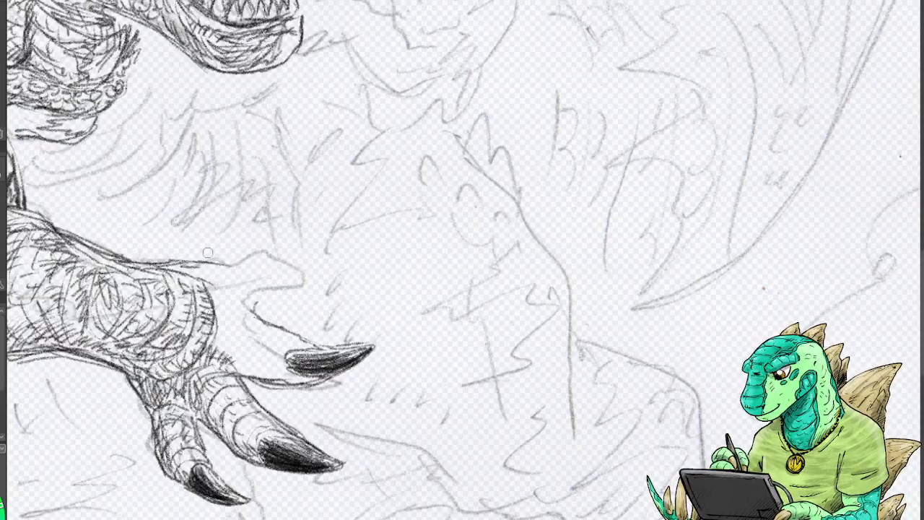
mouse_move(207, 252)
left_mouse_down()
mouse_move(191, 260)
mouse_move(256, 238)
mouse_move(278, 241)
mouse_move(247, 244)
mouse_move(300, 249)
mouse_move(281, 243)
mouse_move(335, 311)
mouse_move(296, 254)
mouse_move(274, 285)
mouse_move(339, 314)
mouse_move(281, 271)
mouse_move(292, 285)
mouse_move(306, 293)
mouse_move(285, 267)
mouse_move(332, 304)
mouse_move(292, 262)
mouse_move(328, 300)
mouse_move(283, 274)
mouse_move(301, 285)
mouse_move(309, 274)
mouse_move(334, 310)
mouse_move(272, 277)
mouse_move(248, 305)
mouse_move(273, 316)
left_mouse_up()
mouse_move(204, 269)
left_mouse_down()
mouse_move(230, 281)
mouse_move(236, 255)
mouse_move(259, 270)
mouse_move(264, 243)
mouse_move(267, 262)
mouse_move(279, 249)
mouse_move(270, 270)
mouse_move(215, 290)
left_mouse_up()
left_click_drag(215, 290, 265, 275)
mouse_move(210, 286)
left_mouse_down()
mouse_move(250, 267)
mouse_move(257, 278)
mouse_move(276, 272)
mouse_move(226, 293)
mouse_move(237, 317)
mouse_move(228, 365)
mouse_move(276, 327)
mouse_move(288, 329)
mouse_move(286, 375)
mouse_move(278, 339)
mouse_move(311, 350)
left_mouse_up()
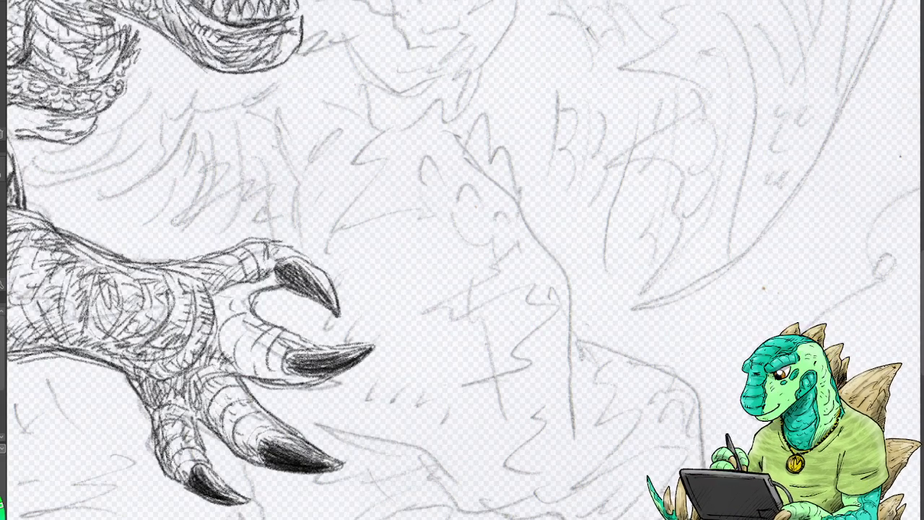
Hatch the skin between the two upper fingers and add finer scale texture along the third finger up to its claw.
mouse_move(240, 346)
left_mouse_down()
mouse_move(260, 325)
mouse_move(245, 375)
mouse_move(310, 377)
mouse_move(252, 361)
mouse_move(232, 339)
mouse_move(221, 299)
mouse_move(268, 280)
left_mouse_up()
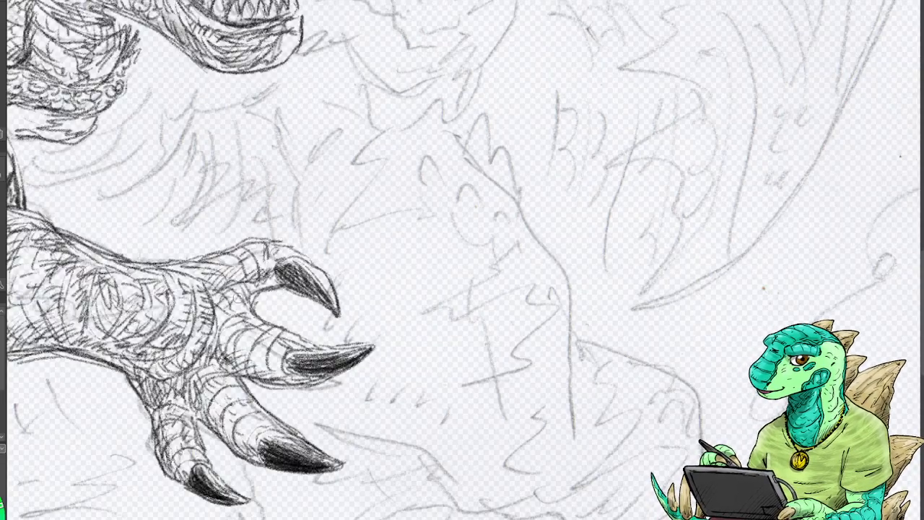
mouse_move(224, 315)
left_mouse_down()
mouse_move(241, 302)
mouse_move(256, 312)
left_mouse_up()
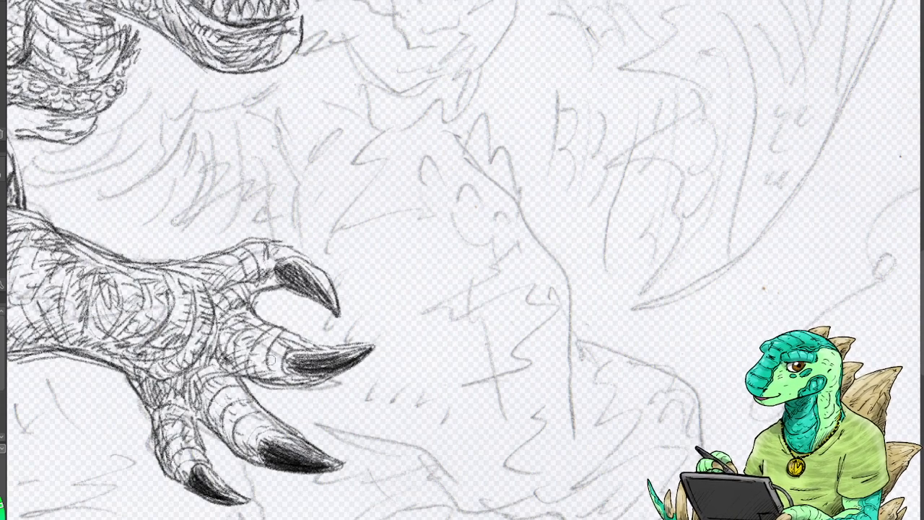
left_click_drag(297, 375, 253, 355)
left_click_drag(266, 324, 345, 349)
mouse_move(288, 376)
left_mouse_down()
mouse_move(328, 379)
mouse_move(319, 377)
left_mouse_up()
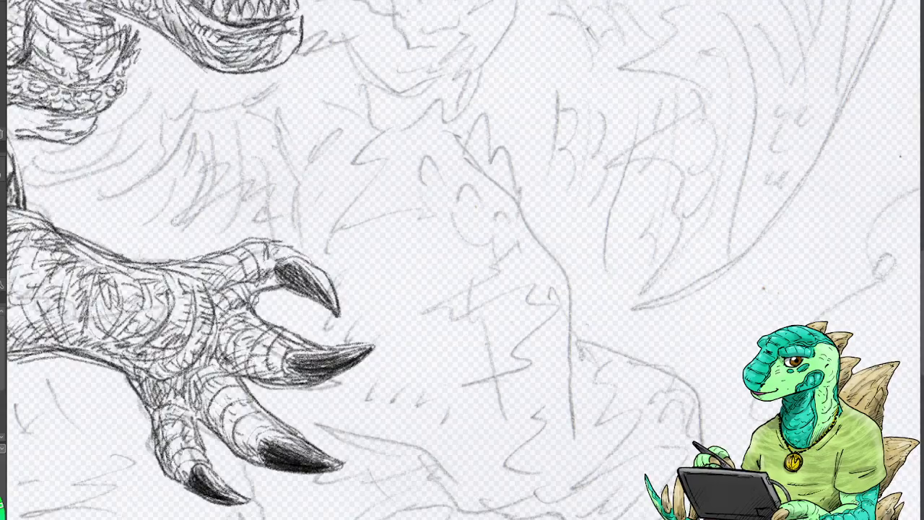
Reinforce the outlines of the top finger and forearm, and touch up the fine hatching on the lower fingers and wrist.
left_click_drag(289, 243, 222, 246)
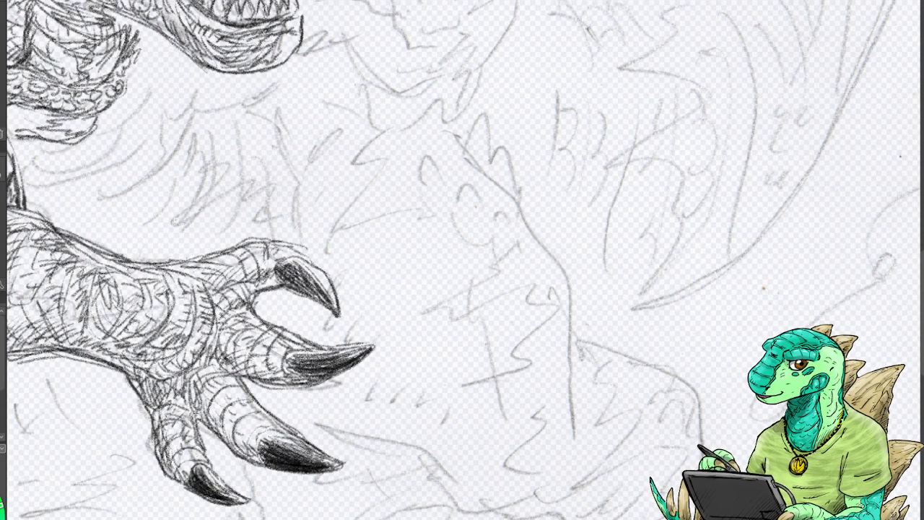
left_click_drag(195, 431, 212, 467)
left_click_drag(186, 411, 264, 469)
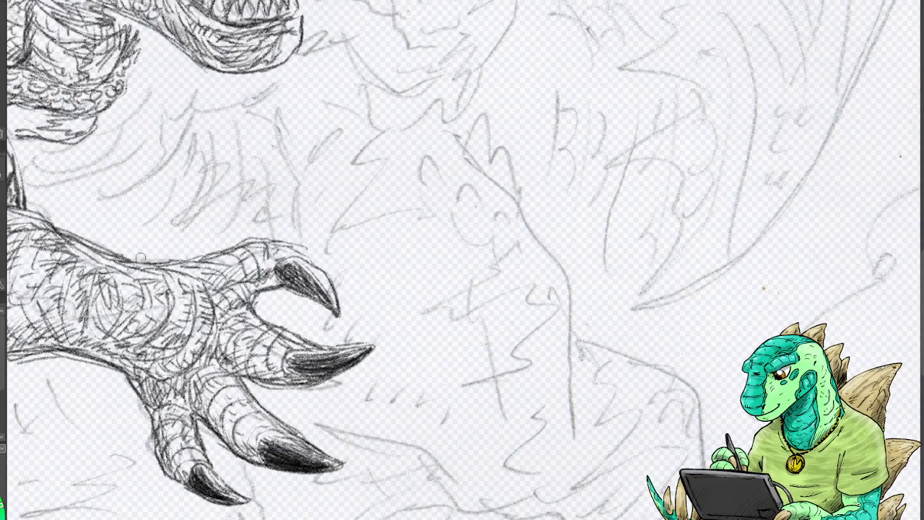
mouse_move(76, 238)
left_mouse_down()
mouse_move(133, 257)
mouse_move(276, 244)
mouse_move(331, 282)
mouse_move(295, 296)
left_mouse_up()
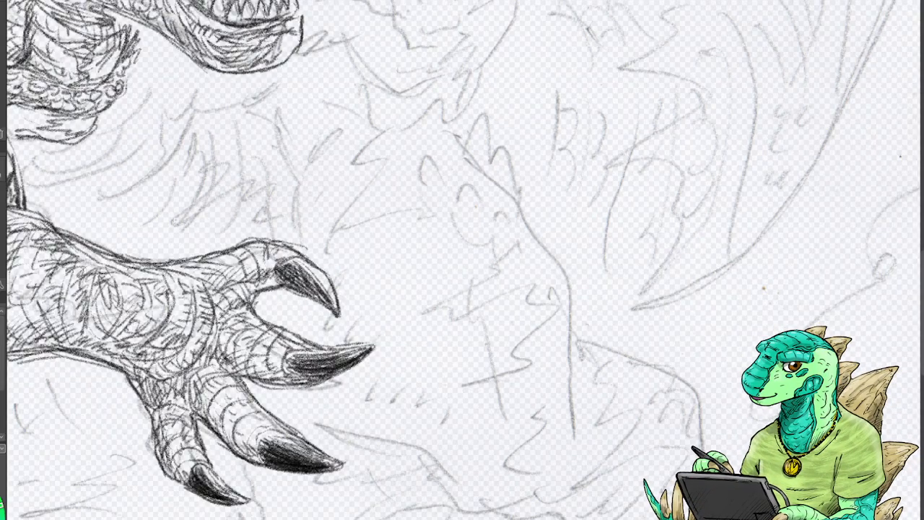
left_click_drag(254, 407, 296, 437)
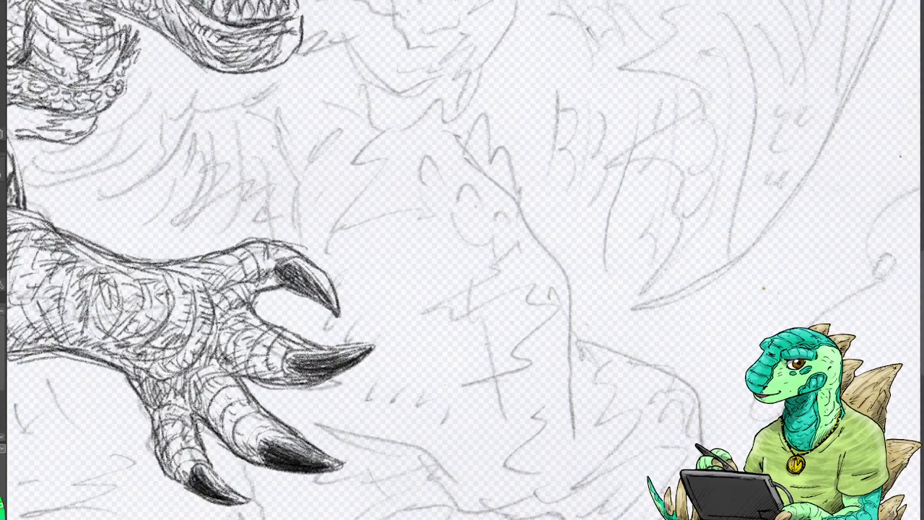
left_click_drag(198, 431, 228, 488)
left_click_drag(152, 425, 127, 361)
mouse_move(94, 329)
left_mouse_down()
mouse_move(115, 365)
mouse_move(145, 358)
mouse_move(161, 368)
left_mouse_up()
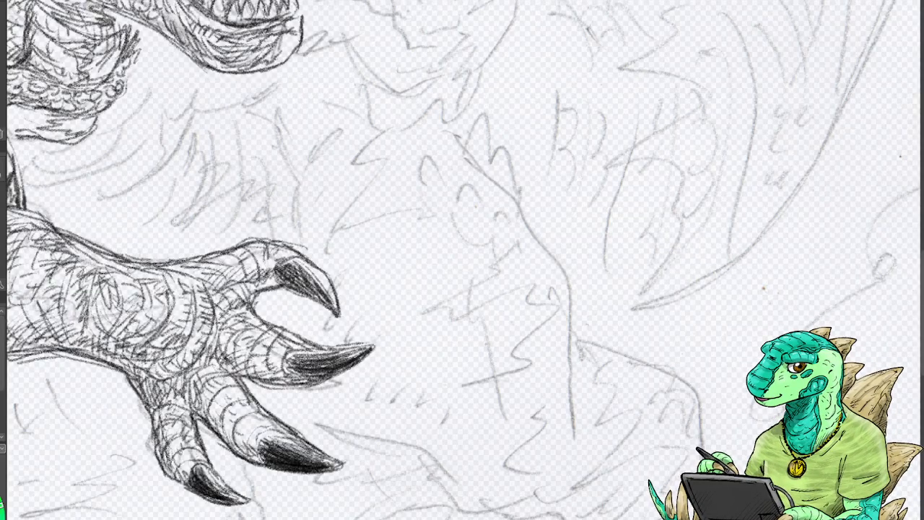
Outline the jagged dorsal plate behind the neck, with one long upper spike and smaller points below it.
left_click_drag(238, 37, 608, 458)
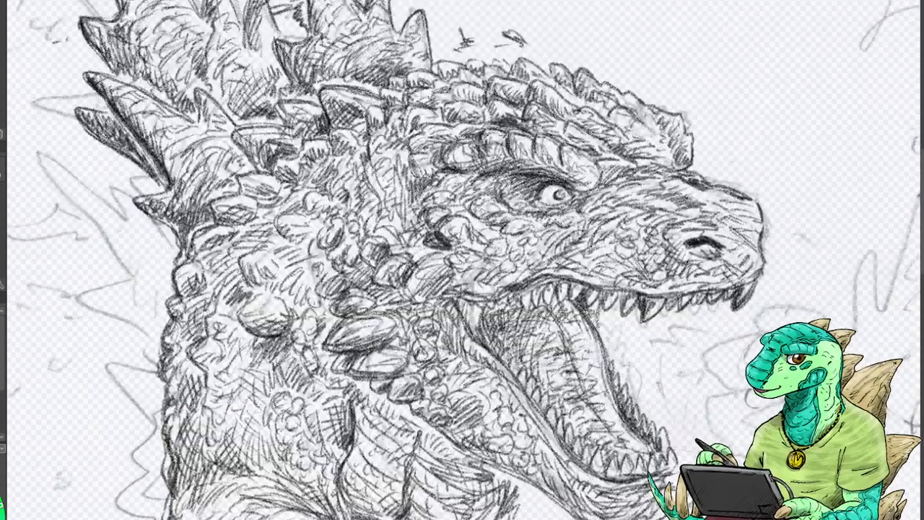
left_click_drag(462, 259, 671, 339)
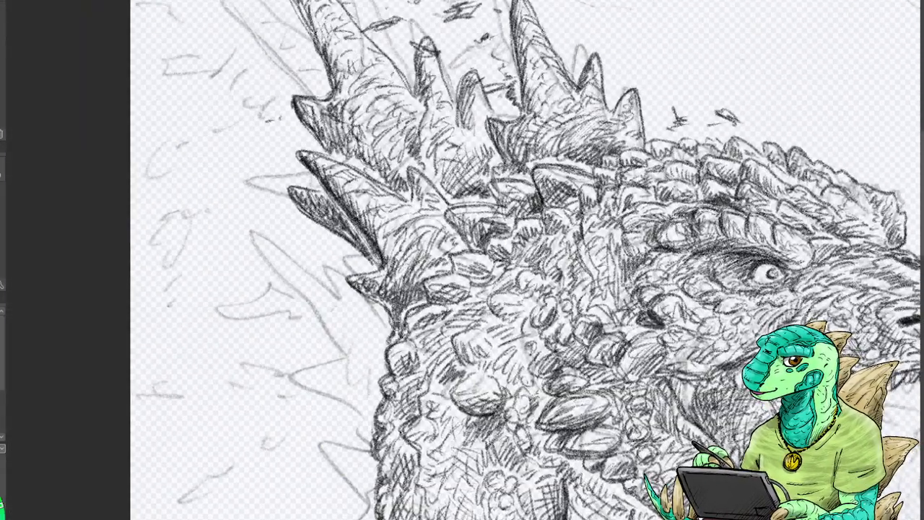
mouse_move(343, 277)
left_mouse_down()
mouse_move(335, 278)
mouse_move(338, 307)
mouse_move(277, 256)
mouse_move(272, 282)
mouse_move(325, 357)
mouse_move(267, 277)
mouse_move(326, 364)
mouse_move(286, 372)
mouse_move(334, 410)
mouse_move(375, 463)
mouse_move(289, 379)
mouse_move(336, 413)
mouse_move(282, 373)
mouse_move(329, 361)
left_mouse_up()
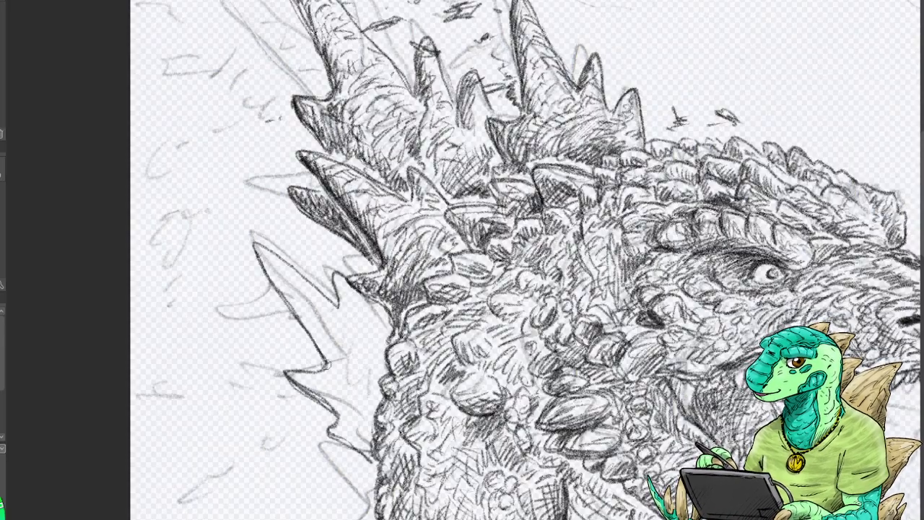
mouse_move(331, 425)
left_mouse_down()
mouse_move(368, 452)
mouse_move(379, 475)
left_mouse_up()
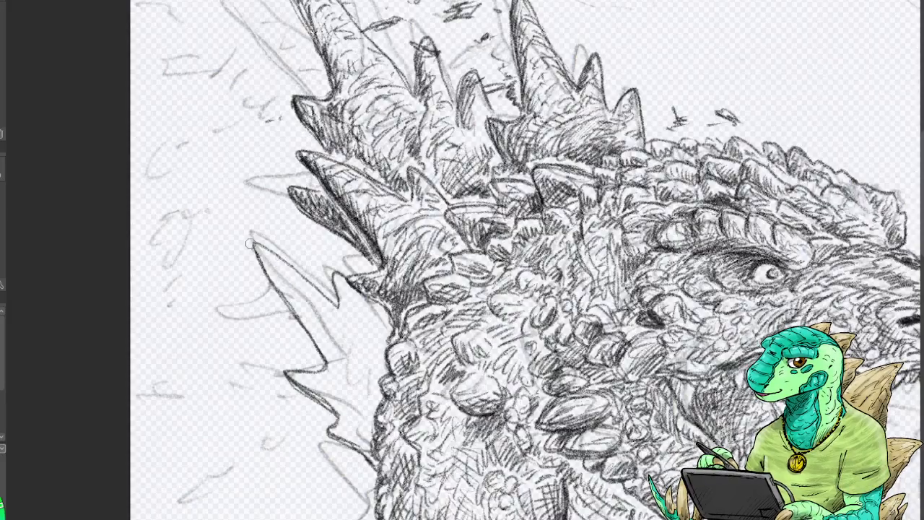
left_click_drag(249, 244, 343, 307)
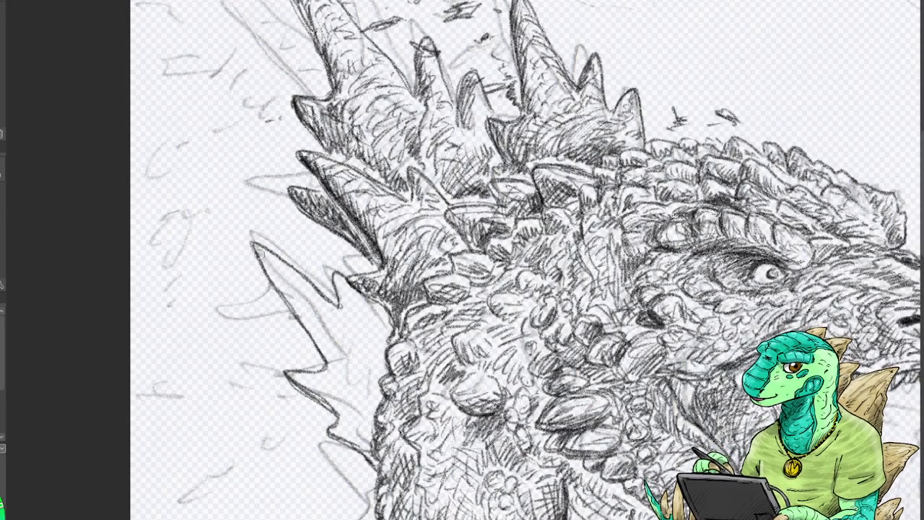
Sketch ridge and contour lines inside the neck plate, from the long spike's tip down to its base.
left_click_drag(262, 250, 279, 264)
mouse_move(294, 275)
left_mouse_down()
mouse_move(301, 316)
mouse_move(293, 284)
mouse_move(344, 367)
left_mouse_up()
mouse_move(313, 335)
left_mouse_down()
mouse_move(335, 357)
mouse_move(358, 416)
left_mouse_up()
left_click_drag(343, 357, 368, 391)
left_click_drag(350, 321, 353, 347)
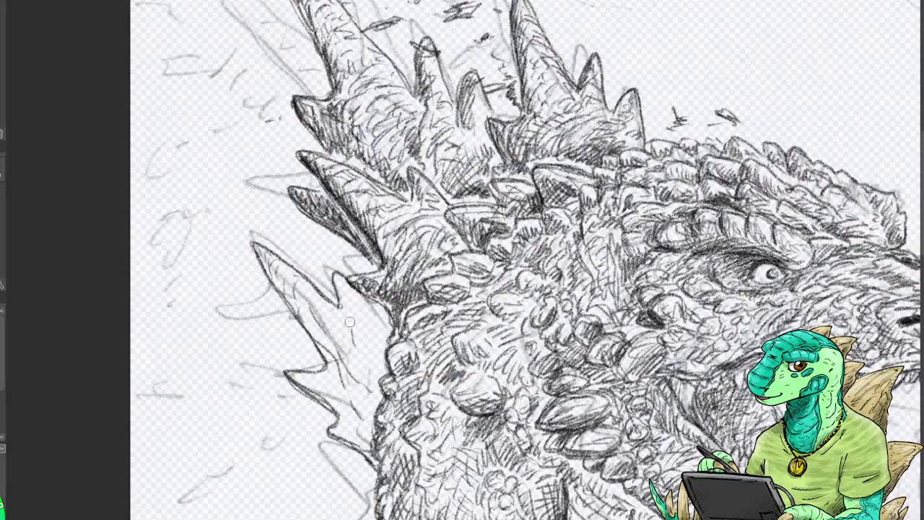
left_click_drag(347, 288, 379, 348)
mouse_move(258, 248)
left_mouse_down()
mouse_move(283, 286)
mouse_move(295, 281)
mouse_move(299, 317)
left_mouse_up()
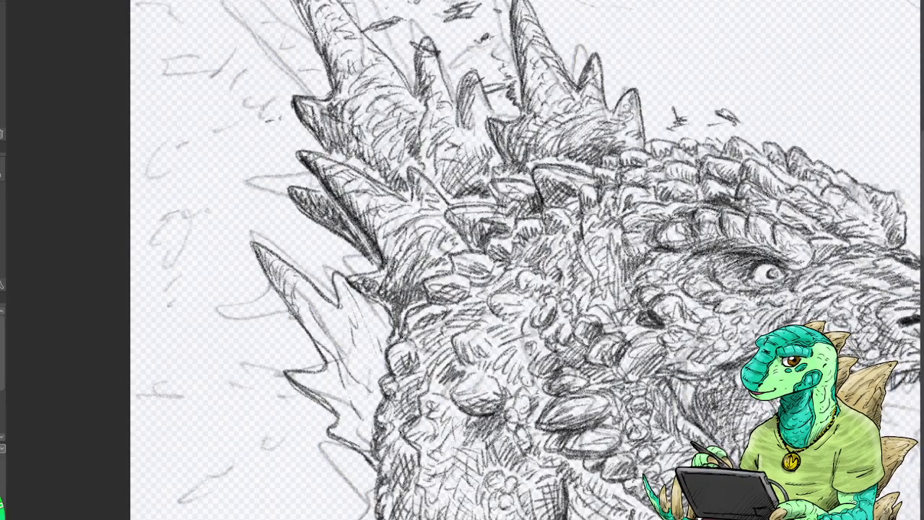
Hatch along the neck plate's outer edge and add curved texture strokes around its middle points.
left_click_drag(283, 287, 300, 315)
left_click_drag(269, 256, 316, 339)
mouse_move(307, 330)
left_mouse_down()
mouse_move(323, 345)
mouse_move(354, 433)
mouse_move(372, 449)
left_mouse_up()
left_click_drag(351, 375, 360, 388)
left_click_drag(348, 365, 358, 383)
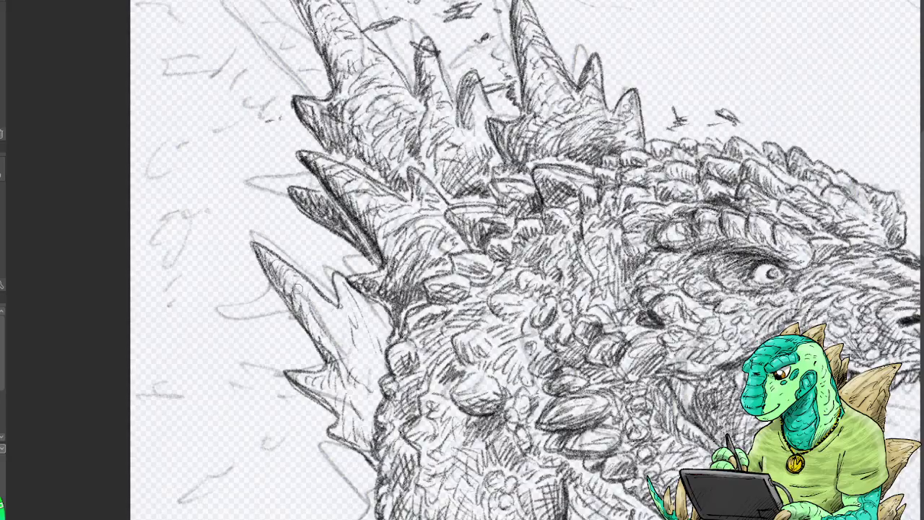
mouse_move(322, 306)
left_mouse_down()
mouse_move(343, 346)
mouse_move(349, 283)
mouse_move(340, 280)
left_mouse_up()
mouse_move(347, 319)
left_mouse_down()
mouse_move(373, 418)
mouse_move(342, 437)
left_mouse_up()
mouse_move(318, 377)
left_mouse_down()
mouse_move(330, 389)
mouse_move(312, 384)
mouse_move(329, 406)
mouse_move(345, 410)
left_mouse_up()
left_click_drag(332, 381, 343, 437)
left_click_drag(342, 402, 349, 426)
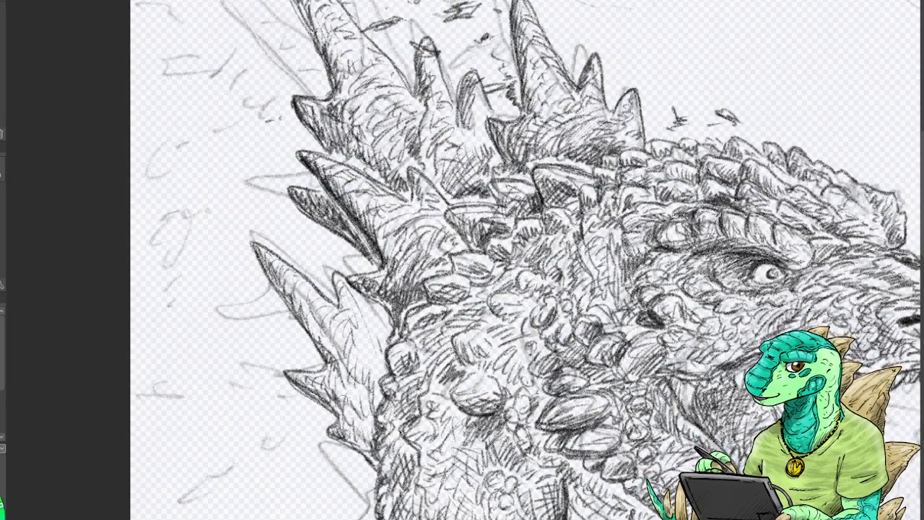
Cross-hatch the lower part of the neck plate with dense strokes down to where it meets the neck.
left_click_drag(337, 379, 358, 420)
left_click_drag(354, 390, 366, 428)
left_click_drag(354, 397, 377, 441)
left_click_drag(367, 417, 380, 454)
left_click_drag(346, 430, 372, 453)
mouse_move(365, 405)
left_mouse_down()
mouse_move(380, 441)
mouse_move(379, 427)
left_mouse_up()
left_click_drag(351, 378, 369, 410)
mouse_move(342, 420)
left_mouse_down()
mouse_move(364, 438)
mouse_move(354, 440)
left_mouse_up()
left_click_drag(328, 418, 343, 433)
mouse_move(325, 428)
left_mouse_down()
mouse_move(349, 444)
mouse_move(330, 405)
left_mouse_up()
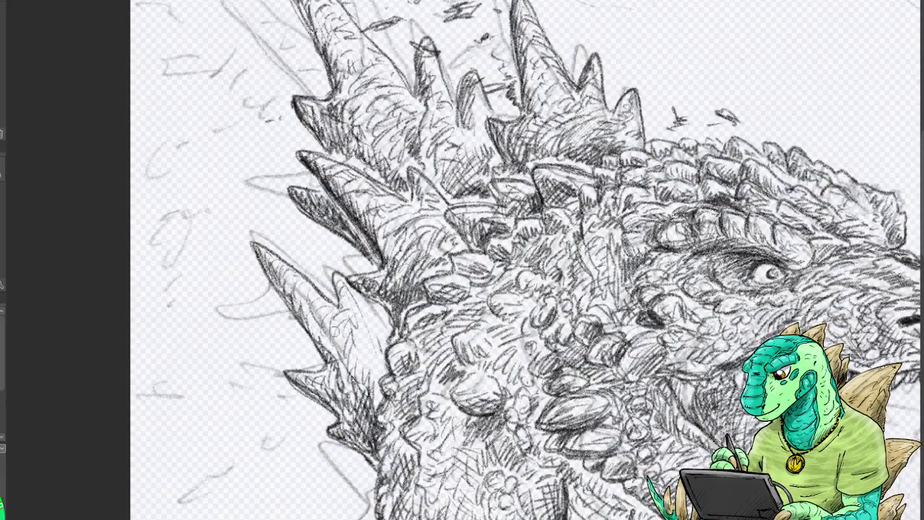
Shade the neck plate's upper half and its base against the neck, and darken its outer contour.
mouse_move(316, 319)
left_mouse_down()
mouse_move(348, 305)
mouse_move(331, 335)
left_mouse_up()
left_click_drag(305, 301, 323, 323)
left_click_drag(300, 283, 346, 350)
mouse_move(346, 289)
left_mouse_down()
mouse_move(360, 317)
mouse_move(345, 343)
left_mouse_up()
mouse_move(346, 340)
left_mouse_down()
mouse_move(376, 365)
mouse_move(372, 306)
left_mouse_up()
mouse_move(358, 322)
left_mouse_down()
mouse_move(385, 302)
mouse_move(382, 334)
mouse_move(357, 358)
mouse_move(375, 380)
left_mouse_up()
mouse_move(382, 330)
left_mouse_down()
mouse_move(361, 368)
mouse_move(369, 365)
left_mouse_up()
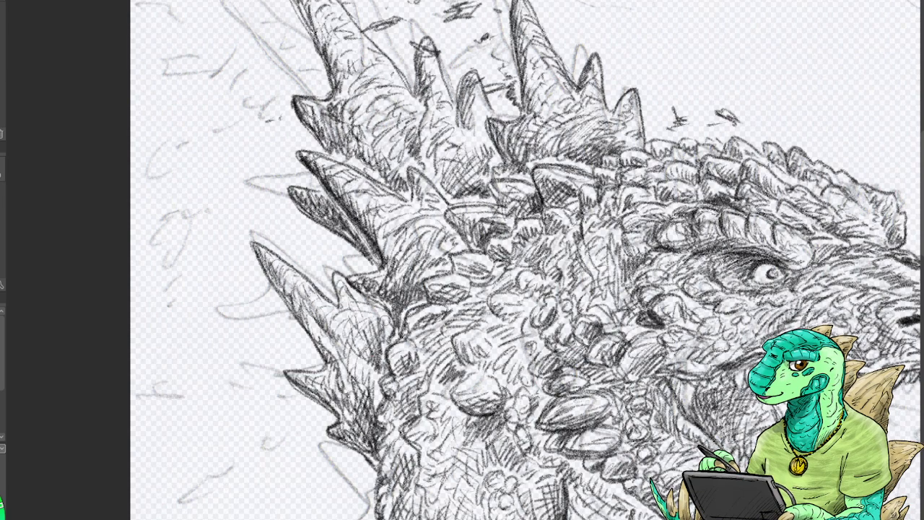
left_click_drag(388, 315, 355, 376)
left_click_drag(361, 328, 342, 351)
mouse_move(366, 308)
left_mouse_down()
mouse_move(344, 336)
mouse_move(379, 307)
left_mouse_up()
left_click_drag(366, 327, 386, 307)
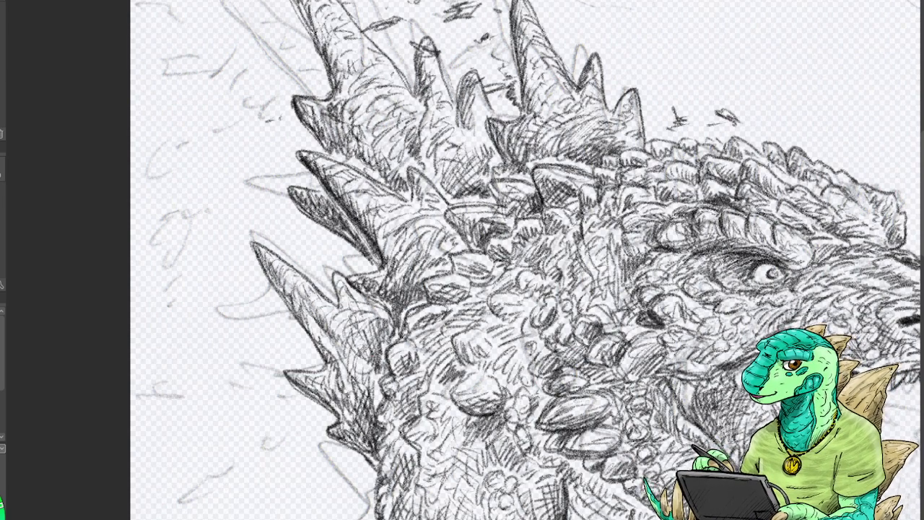
mouse_move(254, 244)
left_mouse_down()
mouse_move(332, 371)
mouse_move(288, 372)
left_mouse_up()
left_click_drag(287, 371, 338, 420)
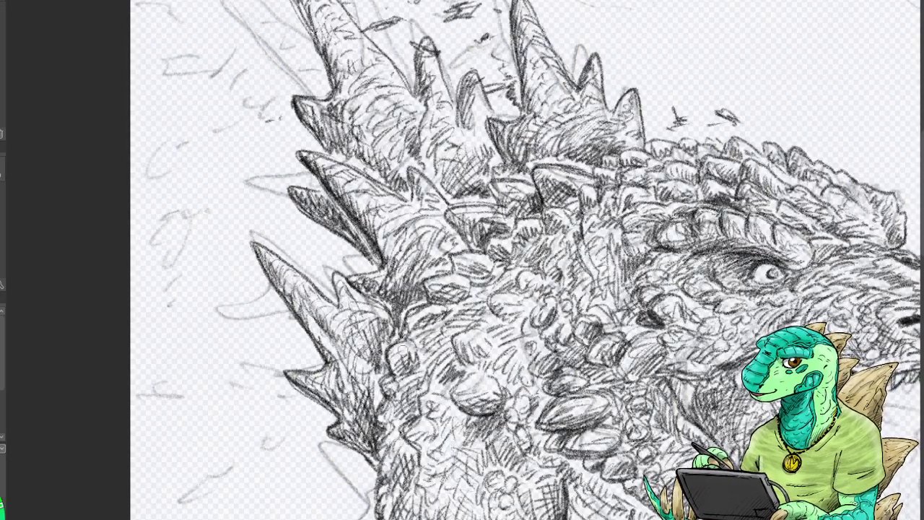
Draw the smaller two-pointed plate below the neck plate and fill it with dark hatching.
scroll(895, 77, "down", 4)
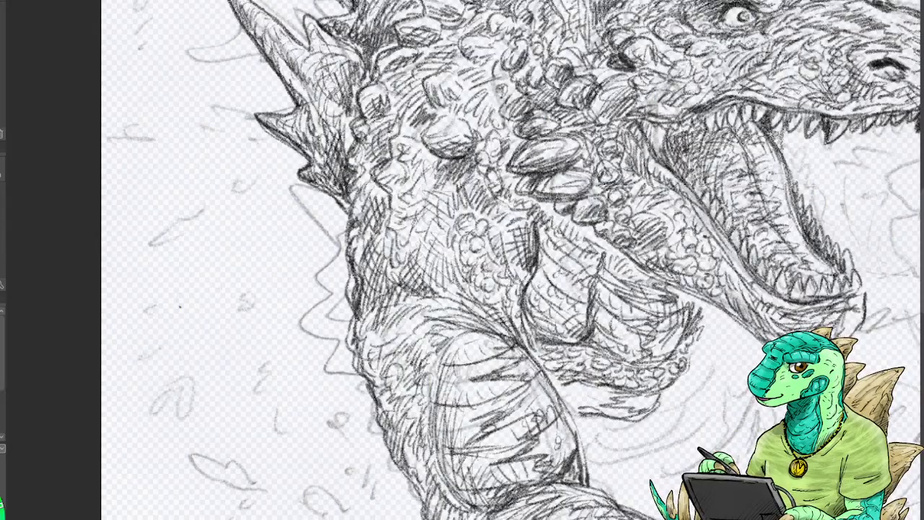
mouse_move(316, 191)
left_mouse_down()
mouse_move(307, 213)
mouse_move(328, 256)
mouse_move(306, 282)
mouse_move(350, 311)
mouse_move(309, 265)
mouse_move(330, 244)
mouse_move(310, 270)
mouse_move(296, 202)
mouse_move(322, 229)
mouse_move(303, 205)
mouse_move(341, 210)
mouse_move(319, 268)
mouse_move(337, 269)
mouse_move(345, 295)
mouse_move(320, 259)
mouse_move(350, 299)
left_mouse_up()
left_click_drag(332, 254, 354, 269)
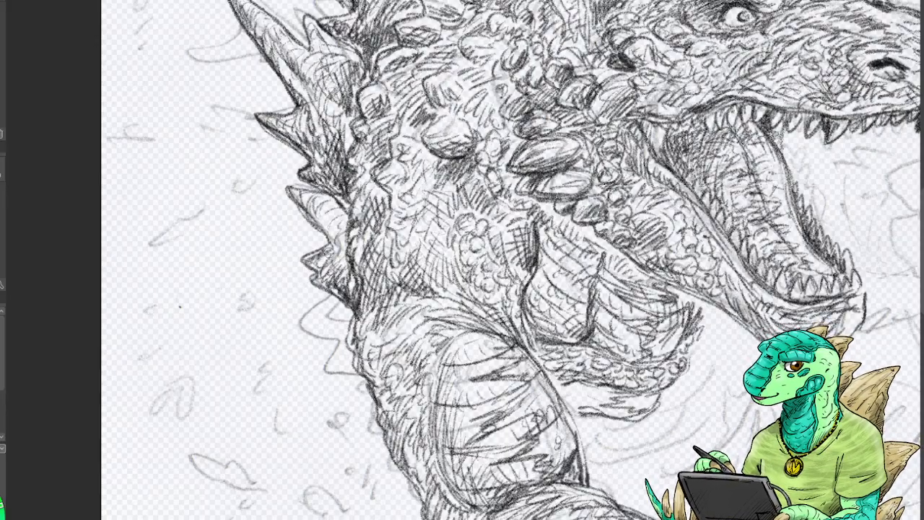
mouse_move(313, 204)
left_mouse_down()
mouse_move(339, 241)
mouse_move(348, 210)
mouse_move(319, 200)
mouse_move(343, 230)
mouse_move(347, 269)
left_mouse_up()
left_click_drag(342, 253, 356, 293)
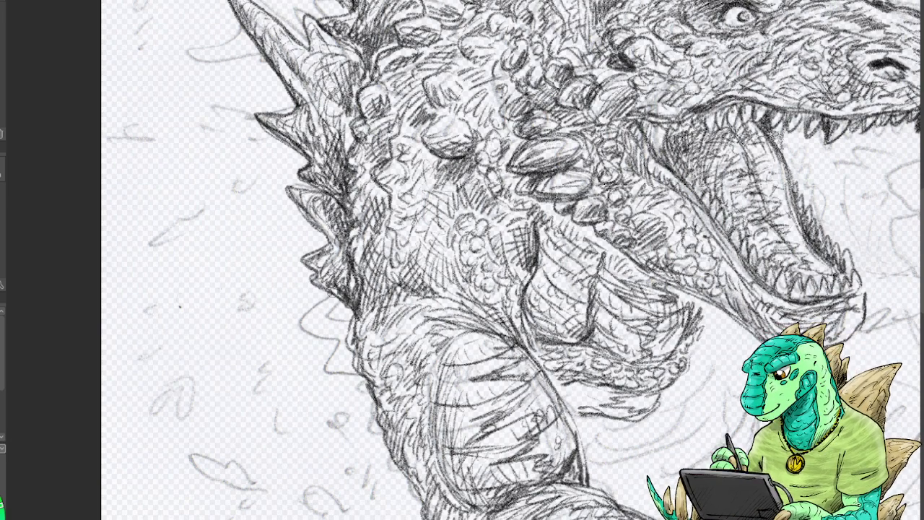
Draw the long horizontal spike above the upper arm, texture its base and darken its underside and edges.
mouse_move(333, 292)
left_mouse_down()
mouse_move(251, 335)
mouse_move(358, 362)
mouse_move(271, 335)
mouse_move(326, 341)
mouse_move(348, 356)
mouse_move(267, 338)
mouse_move(336, 290)
left_mouse_up()
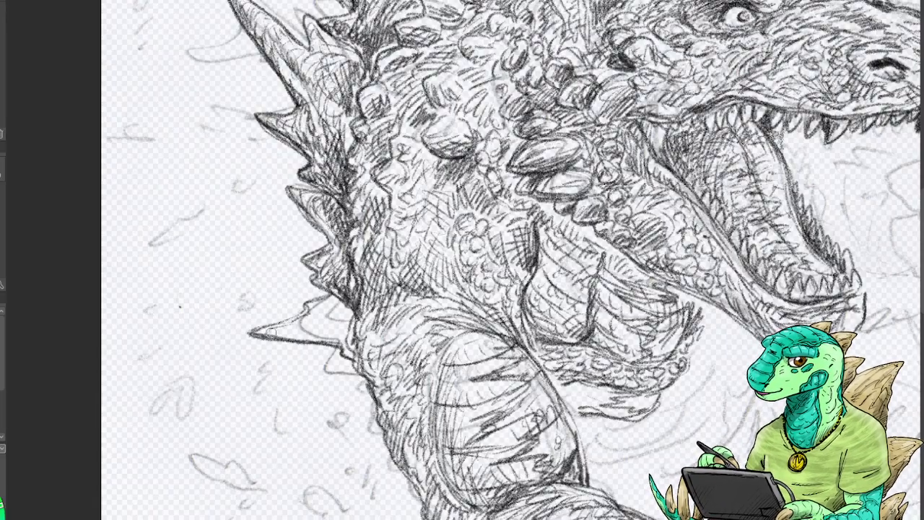
mouse_move(269, 331)
left_mouse_down()
mouse_move(318, 339)
mouse_move(328, 309)
mouse_move(327, 320)
mouse_move(339, 326)
mouse_move(346, 307)
left_mouse_up()
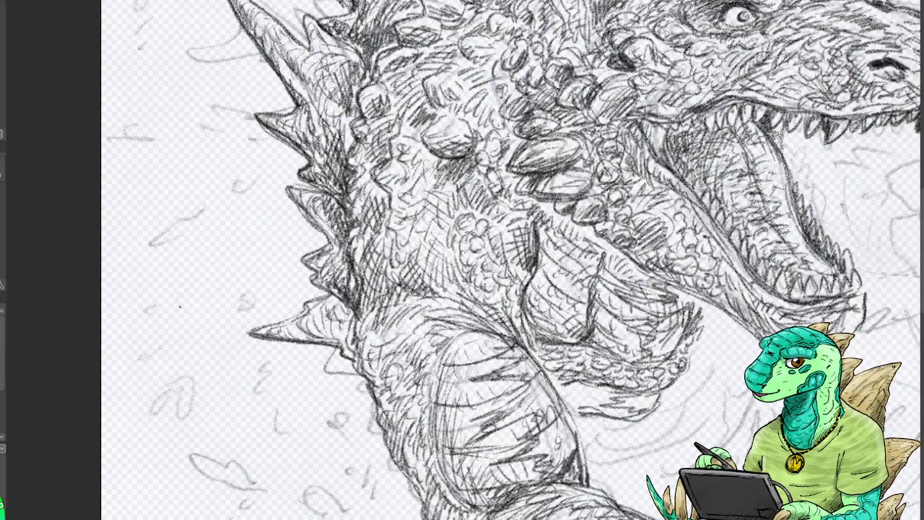
mouse_move(277, 329)
left_mouse_down()
mouse_move(315, 326)
mouse_move(329, 309)
mouse_move(318, 317)
mouse_move(355, 357)
mouse_move(352, 321)
mouse_move(252, 337)
mouse_move(339, 335)
left_mouse_up()
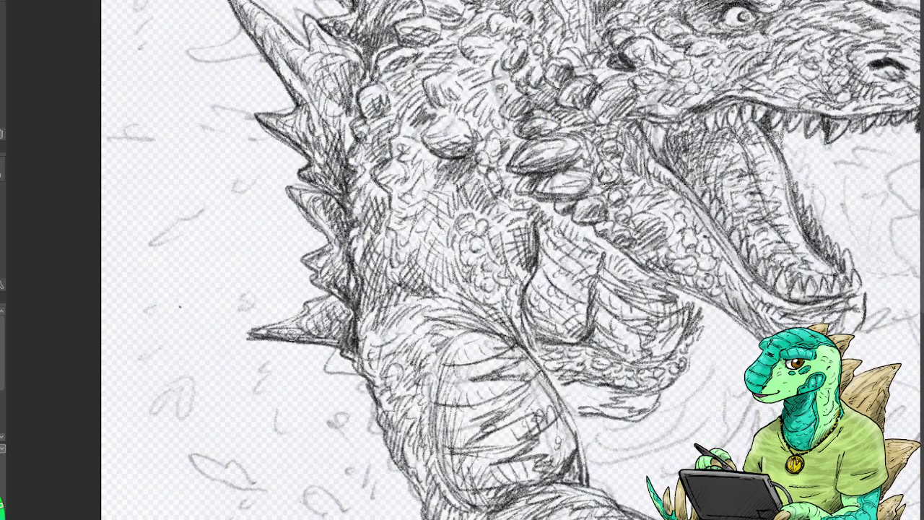
left_click_drag(283, 341, 339, 343)
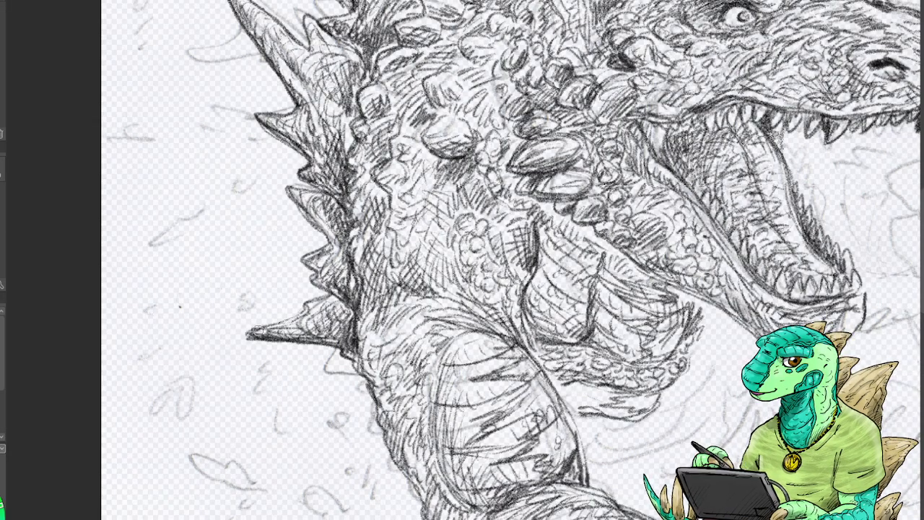
left_click_drag(254, 333, 329, 292)
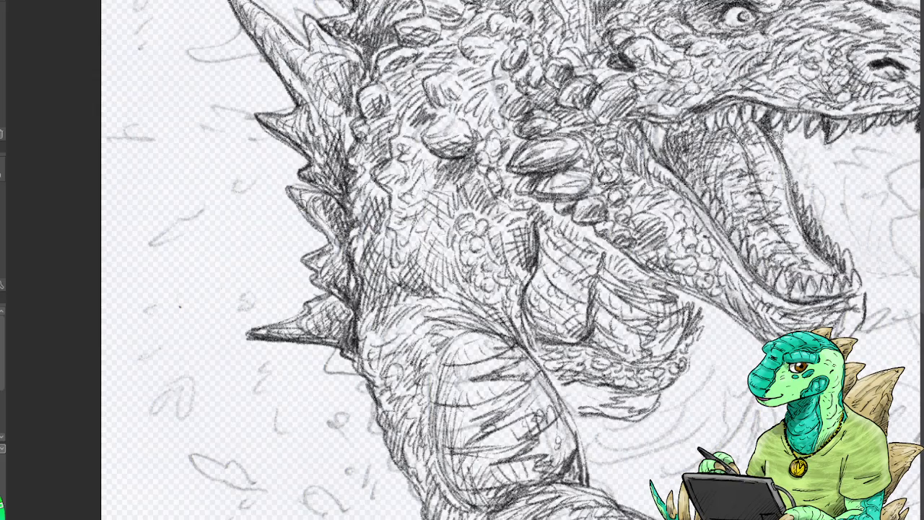
Add two more spiked plates behind the small back plates and fill them with contour lines and hatching.
mouse_move(303, 205)
left_mouse_down()
mouse_move(272, 210)
mouse_move(205, 195)
mouse_move(281, 268)
mouse_move(296, 308)
mouse_move(273, 272)
mouse_move(306, 314)
left_mouse_up()
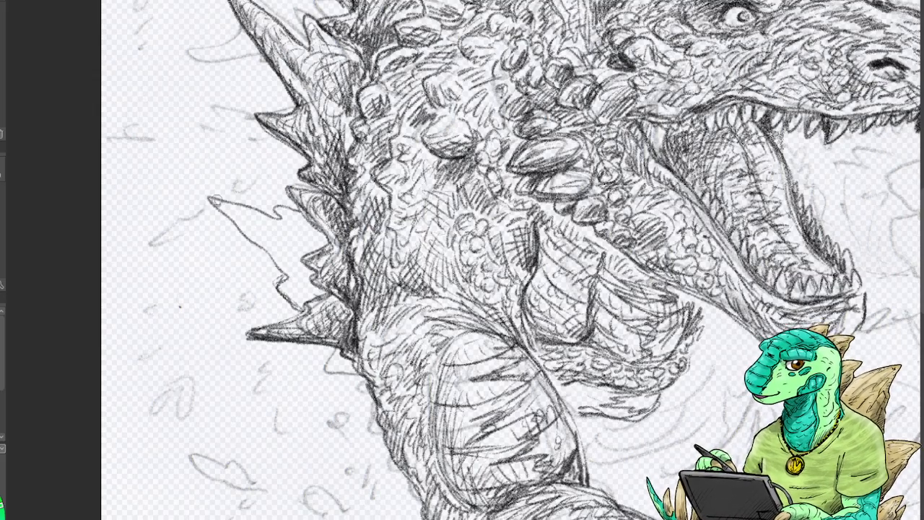
mouse_move(277, 212)
left_mouse_down()
mouse_move(233, 157)
mouse_move(306, 179)
mouse_move(234, 158)
mouse_move(277, 200)
left_mouse_up()
mouse_move(238, 156)
left_mouse_down()
mouse_move(280, 204)
mouse_move(296, 205)
mouse_move(246, 173)
mouse_move(295, 177)
left_mouse_up()
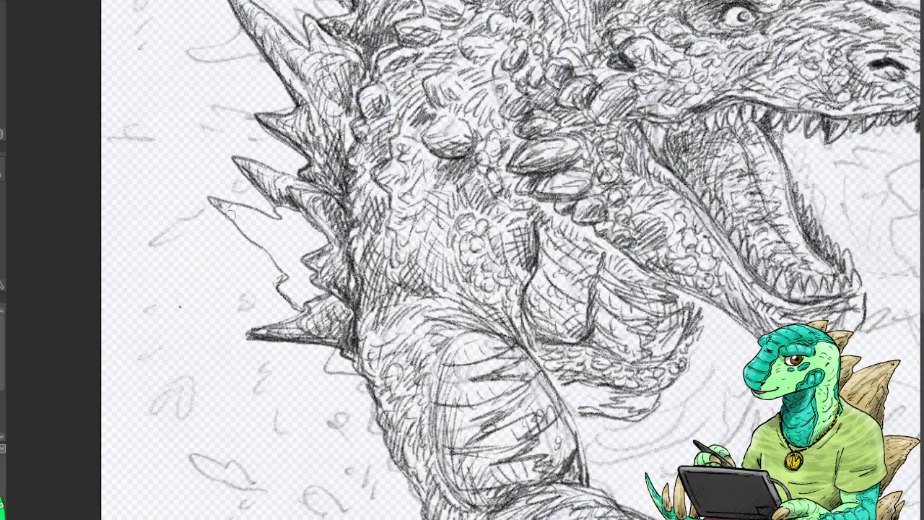
mouse_move(229, 213)
left_mouse_down()
mouse_move(245, 211)
mouse_move(255, 238)
mouse_move(256, 229)
left_mouse_up()
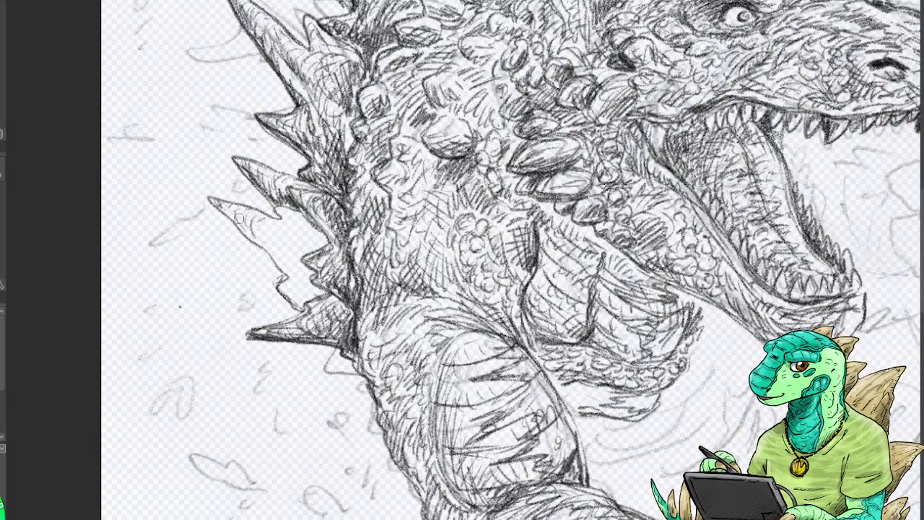
mouse_move(213, 202)
left_mouse_down()
mouse_move(260, 243)
mouse_move(257, 230)
mouse_move(285, 271)
mouse_move(270, 241)
mouse_move(296, 300)
mouse_move(300, 278)
mouse_move(299, 302)
mouse_move(312, 282)
mouse_move(322, 296)
mouse_move(334, 286)
mouse_move(299, 304)
mouse_move(285, 285)
mouse_move(285, 223)
mouse_move(296, 273)
mouse_move(303, 246)
mouse_move(322, 239)
mouse_move(274, 267)
mouse_move(223, 212)
mouse_move(288, 268)
mouse_move(286, 296)
left_mouse_up()
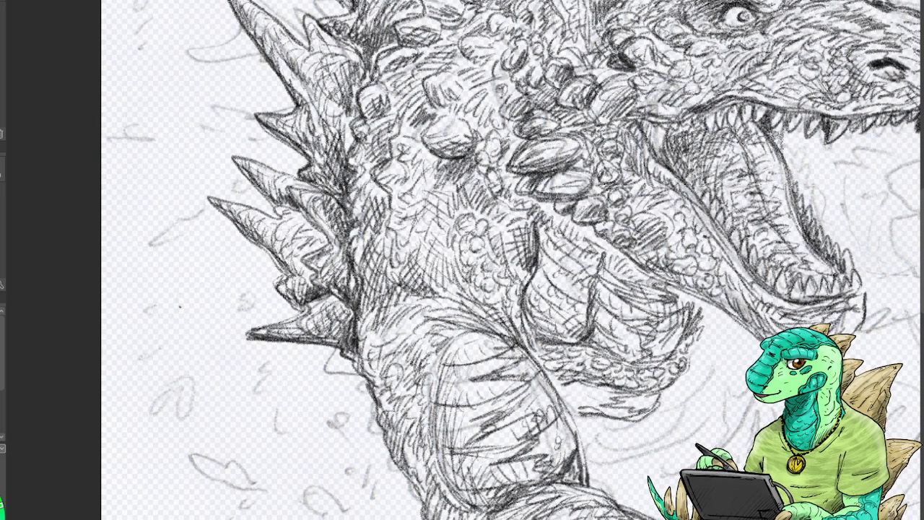
mouse_move(506, 188)
left_mouse_down()
mouse_move(381, 250)
mouse_move(281, 446)
mouse_move(305, 303)
mouse_move(332, 287)
mouse_move(371, 287)
left_mouse_up()
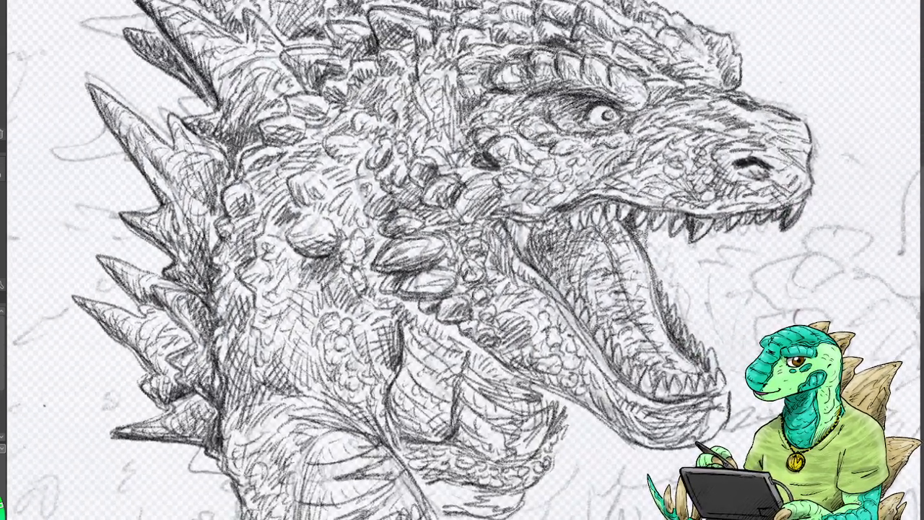
mouse_move(517, 103)
left_mouse_down()
mouse_move(519, 95)
mouse_move(567, 108)
left_mouse_up()
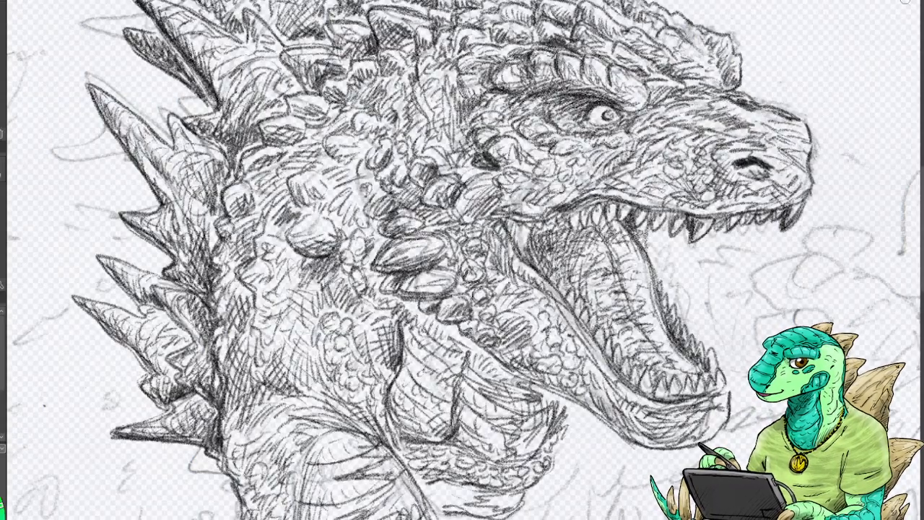
left_click_drag(462, 491, 436, 14)
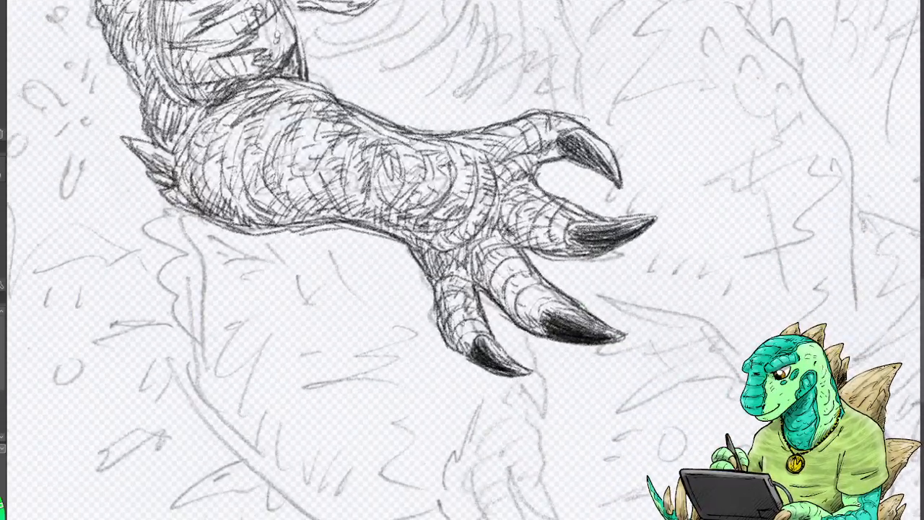
scroll(458, 264, "down", 4)
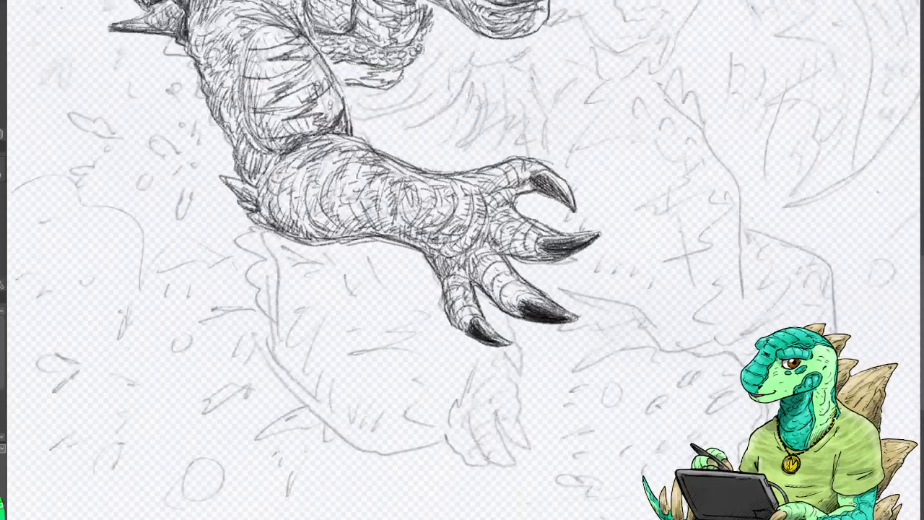
scroll(458, 264, "up", 1)
left_click_drag(462, 216, 395, 486)
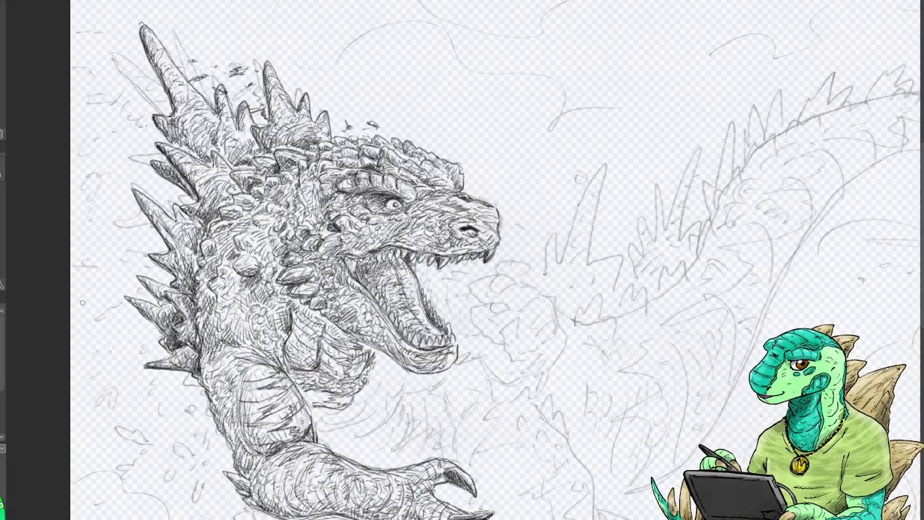
Darken the elbow spikes and the lower contour of the forearm on the near arm.
scroll(464, 270, "up", 4)
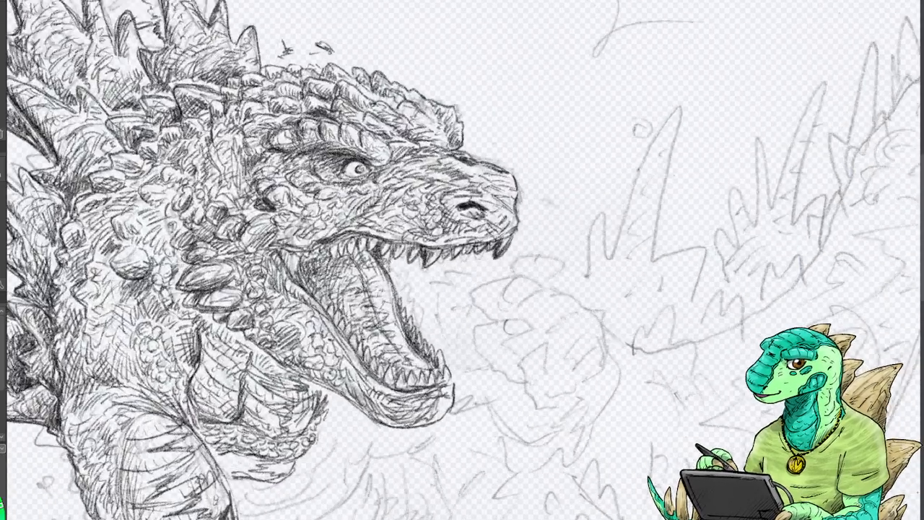
scroll(465, 260, "down", 7)
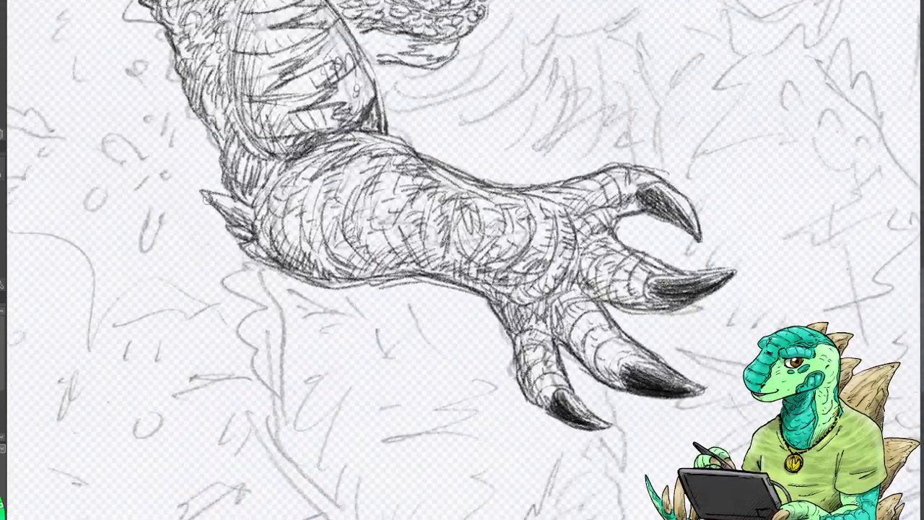
mouse_move(199, 189)
left_mouse_down()
mouse_move(236, 216)
mouse_move(229, 198)
mouse_move(249, 192)
mouse_move(252, 261)
mouse_move(342, 281)
mouse_move(476, 289)
left_mouse_up()
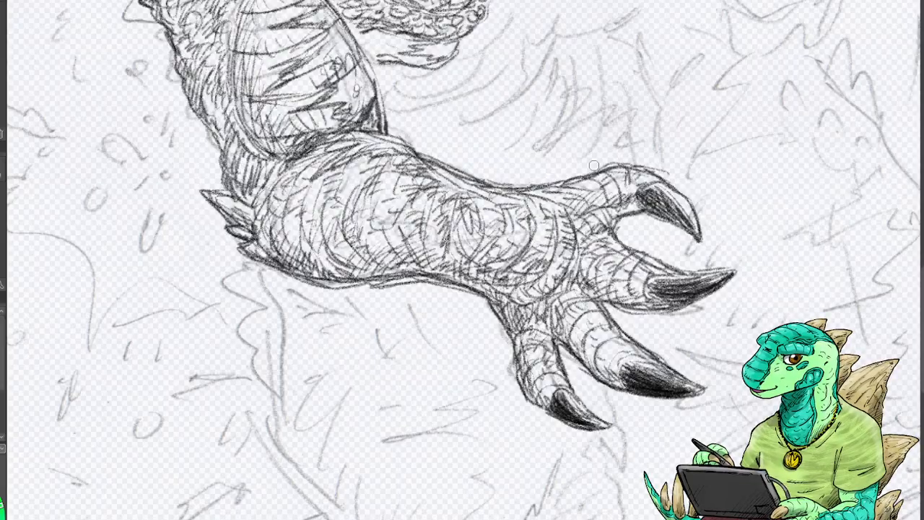
Draw the uppermost finger of the second hand in front of the mouth, with a dark hatched claw and scale lines.
mouse_move(462, 176)
left_mouse_down()
mouse_move(452, 175)
mouse_move(505, 512)
mouse_move(563, 392)
mouse_move(577, 86)
mouse_move(500, 28)
left_mouse_up()
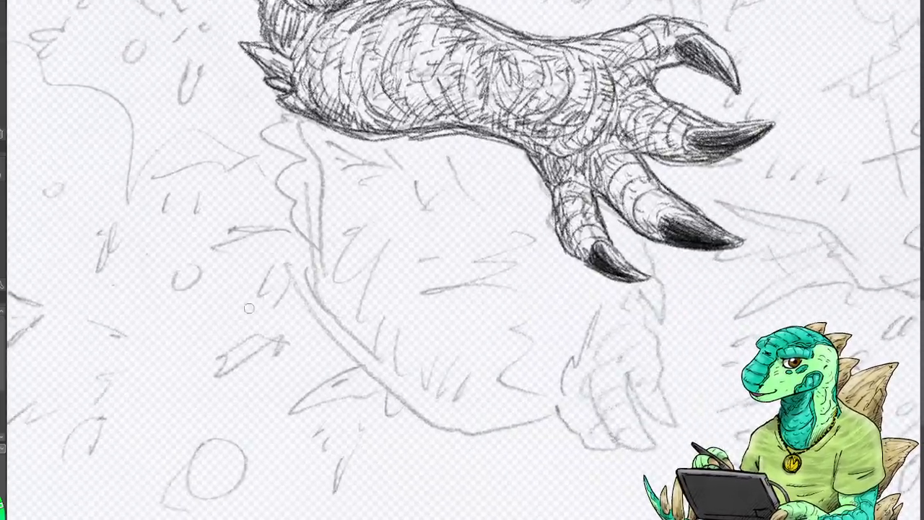
scroll(462, 263, "down", 5)
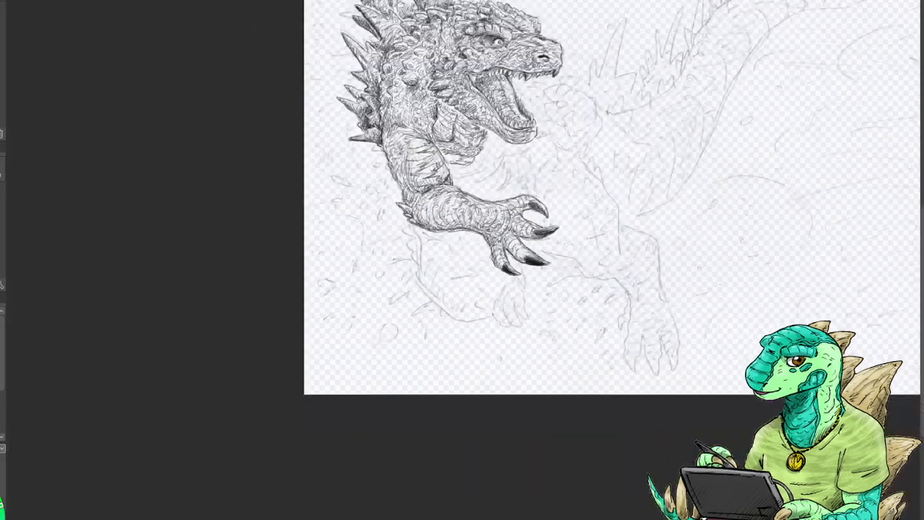
scroll(462, 263, "up", 1)
mouse_move(462, 216)
left_mouse_down()
mouse_move(392, 386)
mouse_move(249, 397)
left_mouse_up()
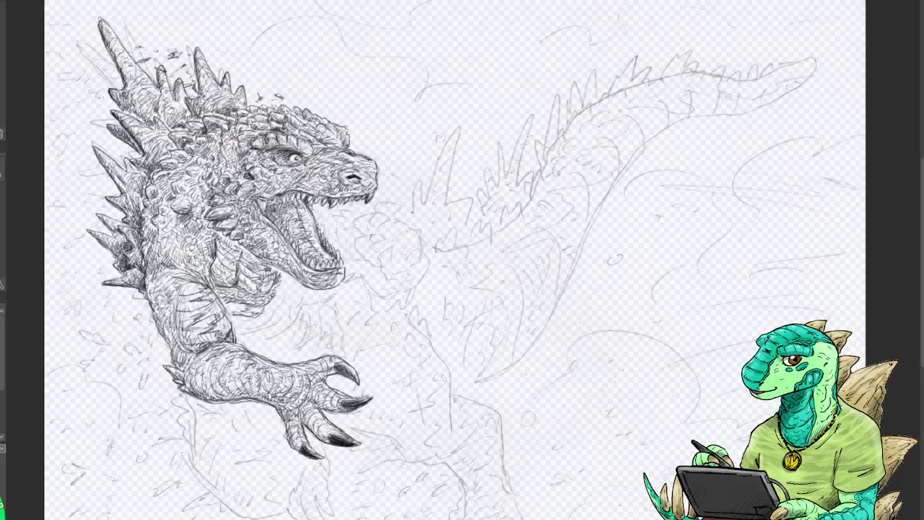
scroll(473, 276, "up", 4)
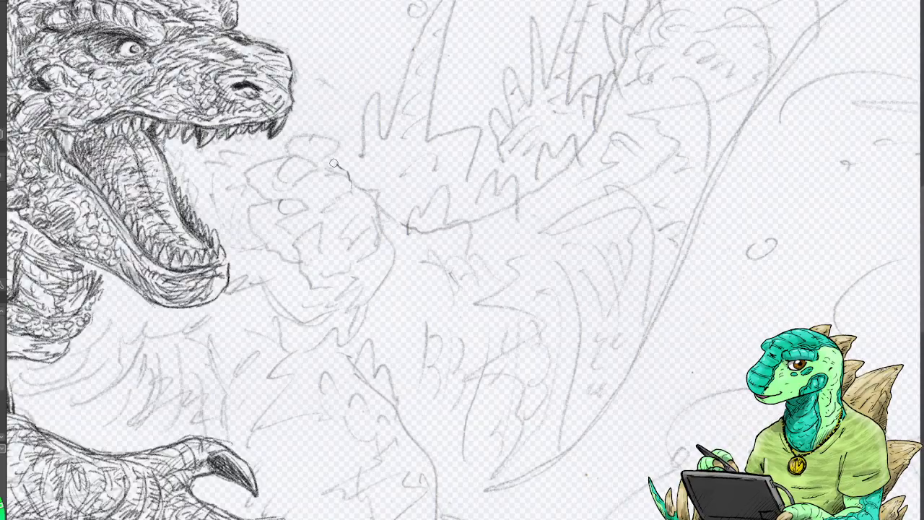
mouse_move(350, 193)
left_mouse_down()
mouse_move(301, 176)
mouse_move(279, 204)
mouse_move(285, 196)
mouse_move(283, 238)
mouse_move(310, 191)
mouse_move(302, 219)
mouse_move(278, 237)
mouse_move(293, 195)
mouse_move(280, 229)
left_mouse_up()
left_click_drag(294, 188, 278, 246)
left_click_drag(302, 207, 280, 238)
left_click_drag(305, 206, 290, 224)
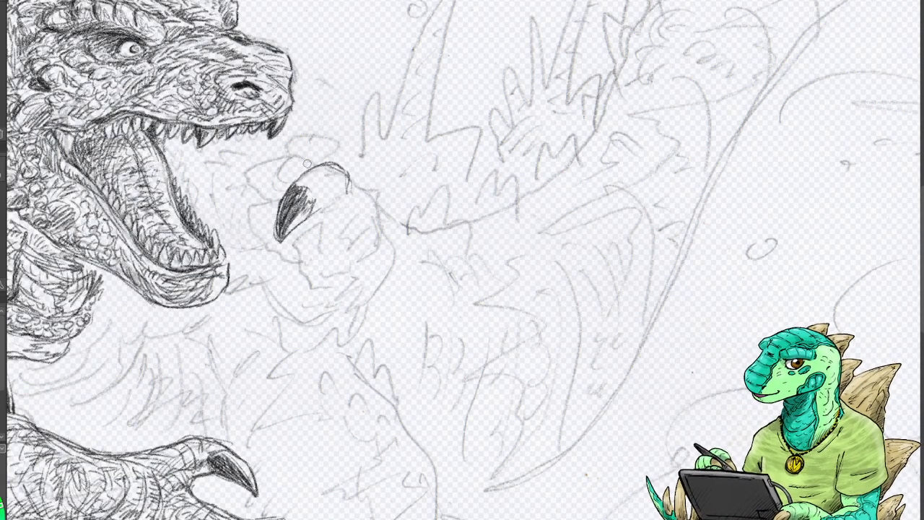
mouse_move(318, 163)
left_mouse_down()
mouse_move(289, 196)
mouse_move(312, 197)
left_mouse_up()
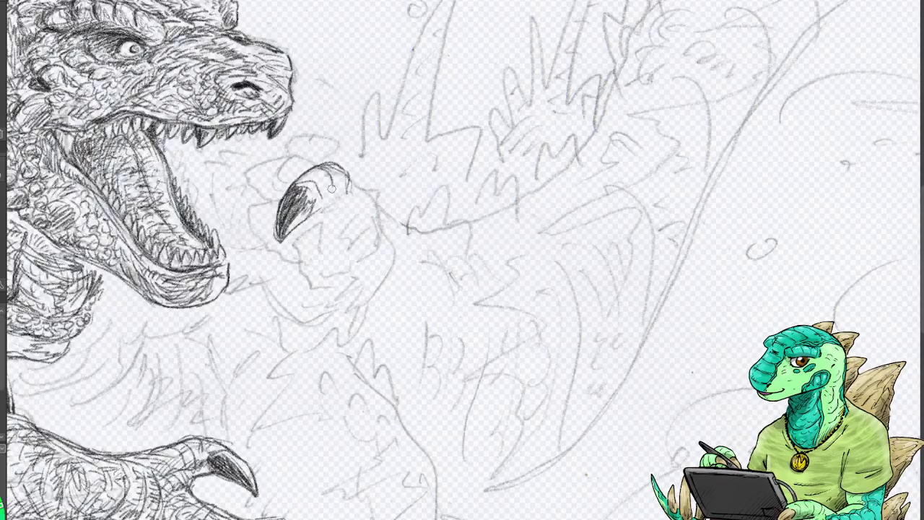
mouse_move(348, 168)
left_mouse_down()
mouse_move(296, 225)
mouse_move(321, 218)
left_mouse_up()
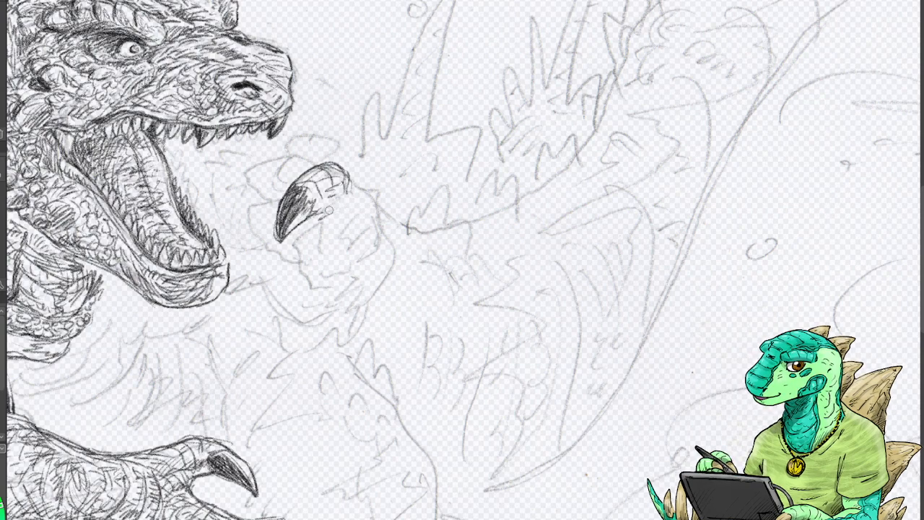
left_click_drag(282, 238, 328, 220)
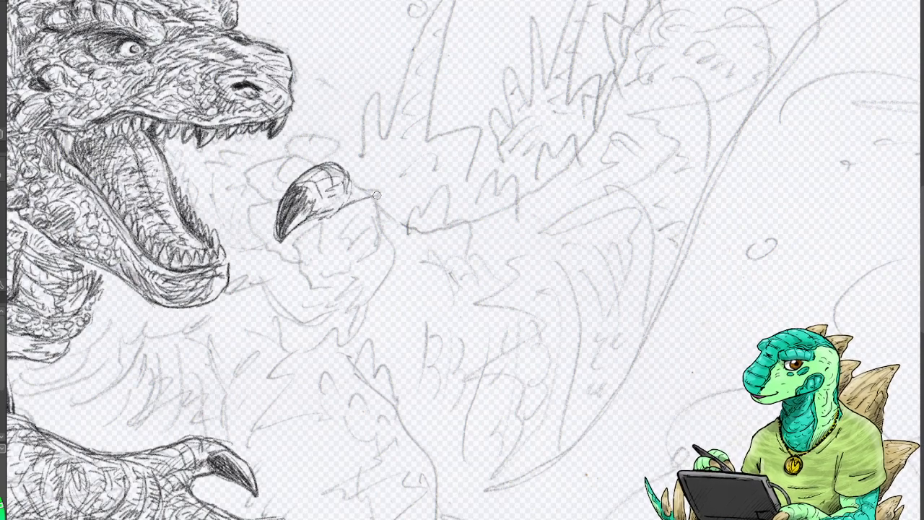
Outline the second claw below the first finger and fill it with dark hatching.
mouse_move(381, 192)
left_mouse_down()
mouse_move(306, 239)
mouse_move(276, 294)
left_mouse_up()
mouse_move(322, 228)
left_mouse_down()
mouse_move(277, 299)
mouse_move(332, 267)
left_mouse_up()
mouse_move(289, 301)
left_mouse_down()
mouse_move(330, 231)
mouse_move(332, 261)
mouse_move(322, 238)
mouse_move(281, 296)
left_mouse_up()
mouse_move(318, 239)
left_mouse_down()
mouse_move(283, 297)
mouse_move(295, 285)
mouse_move(292, 292)
left_mouse_up()
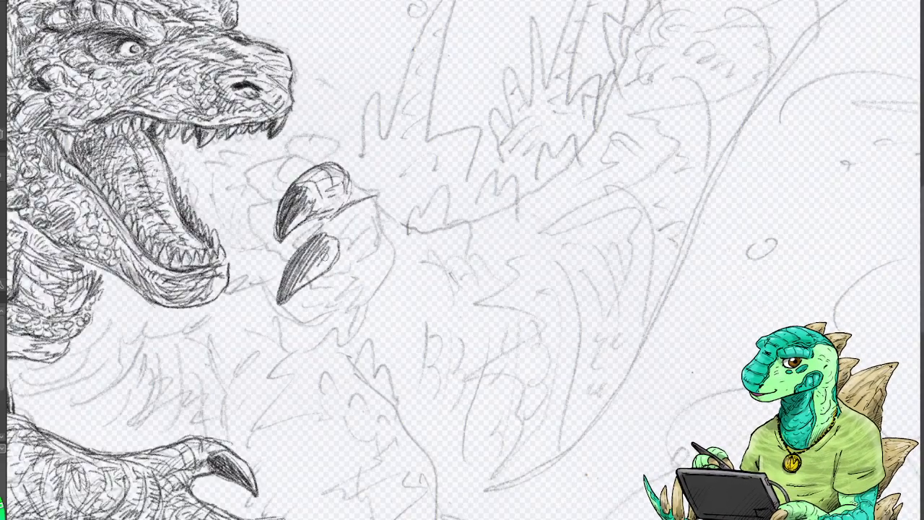
left_click_drag(343, 247, 319, 264)
left_click_drag(318, 257, 293, 287)
mouse_move(338, 244)
left_mouse_down()
mouse_move(303, 261)
mouse_move(288, 285)
left_mouse_up()
left_click_drag(321, 238, 276, 304)
mouse_move(328, 235)
left_mouse_down()
mouse_move(281, 297)
mouse_move(288, 291)
left_mouse_up()
left_click_drag(332, 238, 307, 271)
Shade the uppermost finger's base and draw the second finger's knuckle outline with curved scale lines.
mouse_move(313, 238)
left_mouse_down()
mouse_move(371, 193)
mouse_move(397, 194)
mouse_move(348, 193)
mouse_move(361, 199)
mouse_move(312, 212)
left_mouse_up()
left_click_drag(331, 192, 319, 214)
left_click_drag(388, 195, 402, 233)
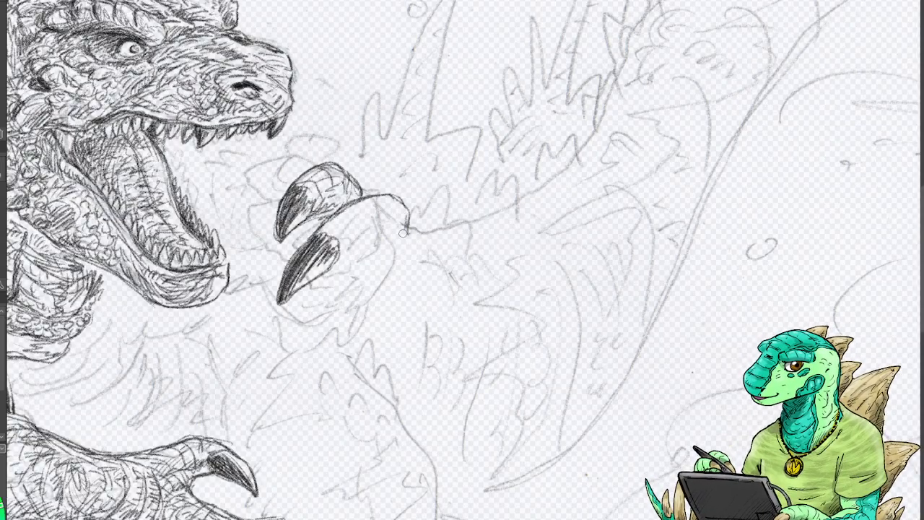
mouse_move(339, 258)
left_mouse_down()
mouse_move(356, 266)
mouse_move(374, 250)
left_mouse_up()
left_click_drag(329, 217, 358, 246)
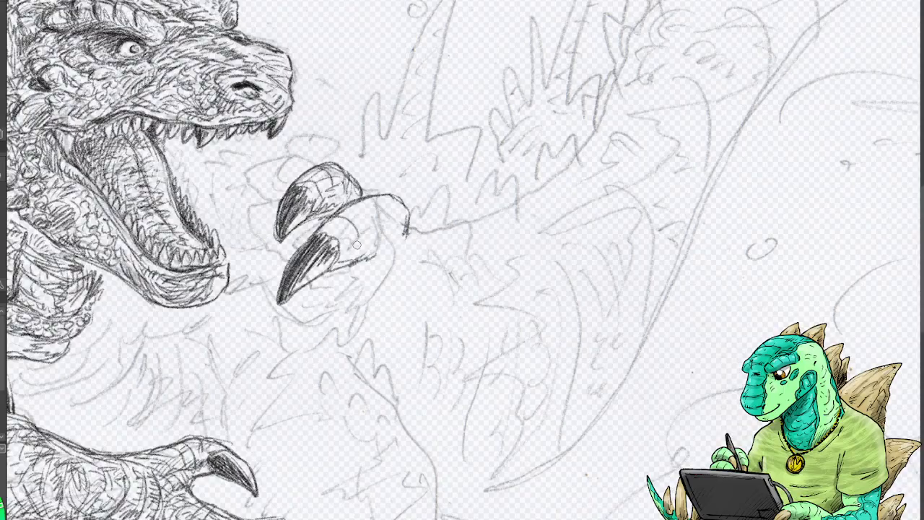
left_click_drag(354, 195, 375, 239)
left_click_drag(389, 198, 401, 232)
mouse_move(332, 224)
left_mouse_down()
mouse_move(357, 203)
mouse_move(390, 204)
mouse_move(371, 203)
left_mouse_up()
Draw and darken the third claw, and add the upper edge of its finger.
mouse_move(333, 241)
left_mouse_down()
mouse_move(394, 230)
mouse_move(389, 261)
mouse_move(331, 299)
mouse_move(316, 335)
mouse_move(374, 309)
left_mouse_up()
mouse_move(317, 330)
left_mouse_down()
mouse_move(372, 305)
mouse_move(321, 329)
left_mouse_up()
mouse_move(352, 285)
left_mouse_down()
mouse_move(315, 332)
mouse_move(416, 263)
mouse_move(405, 262)
left_mouse_up()
mouse_move(382, 248)
left_mouse_down()
mouse_move(371, 255)
mouse_move(391, 259)
left_mouse_up()
left_click_drag(381, 250, 401, 260)
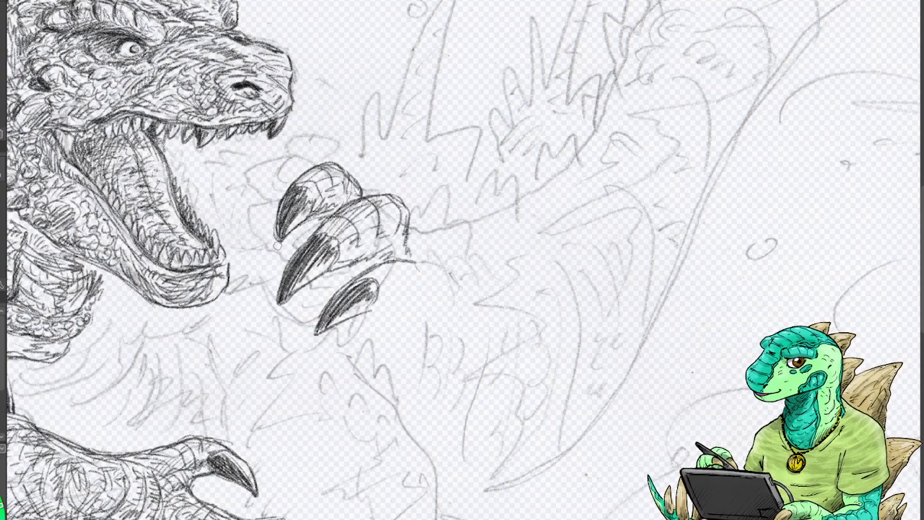
Draw the thumb with its dark curved claw and shade the gaps between the thumb and fingers.
mouse_move(271, 235)
left_mouse_down()
mouse_move(243, 256)
mouse_move(239, 310)
mouse_move(263, 345)
mouse_move(272, 287)
mouse_move(246, 272)
mouse_move(270, 345)
mouse_move(253, 332)
mouse_move(244, 300)
mouse_move(260, 339)
mouse_move(254, 282)
mouse_move(245, 325)
mouse_move(253, 289)
mouse_move(257, 325)
mouse_move(249, 310)
mouse_move(267, 347)
mouse_move(242, 270)
mouse_move(246, 249)
mouse_move(265, 238)
mouse_move(266, 260)
left_mouse_up()
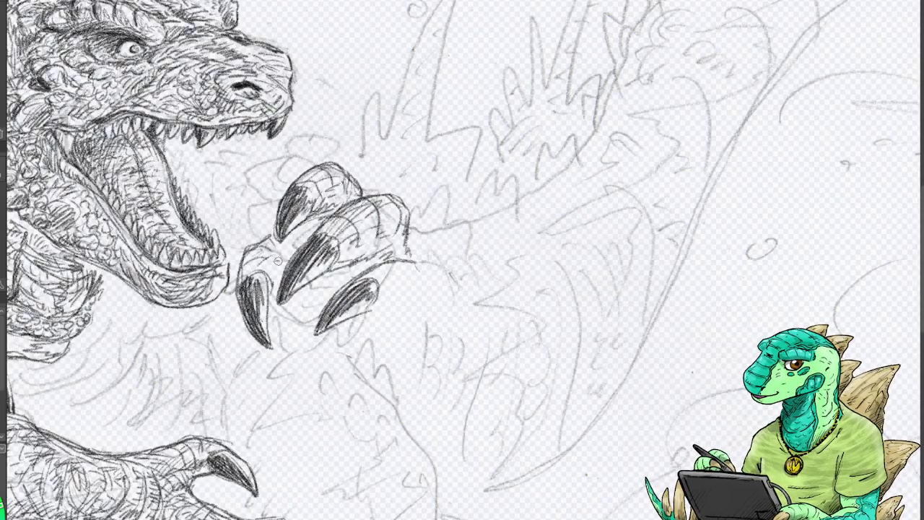
mouse_move(267, 278)
left_mouse_down()
mouse_move(268, 352)
mouse_move(273, 285)
mouse_move(254, 253)
mouse_move(272, 257)
mouse_move(330, 215)
left_mouse_up()
left_click_drag(296, 253, 312, 226)
mouse_move(277, 274)
left_mouse_down()
mouse_move(274, 285)
mouse_move(316, 301)
mouse_move(334, 273)
left_mouse_up()
left_click_drag(325, 289, 345, 271)
mouse_move(332, 289)
left_mouse_down()
mouse_move(373, 260)
mouse_move(342, 273)
left_mouse_up()
Outline the third finger's rounded knuckle and fill the finger with curved scale lines.
mouse_move(324, 292)
left_mouse_down()
mouse_move(374, 257)
mouse_move(435, 295)
mouse_move(431, 312)
left_mouse_up()
left_click_drag(420, 263, 436, 296)
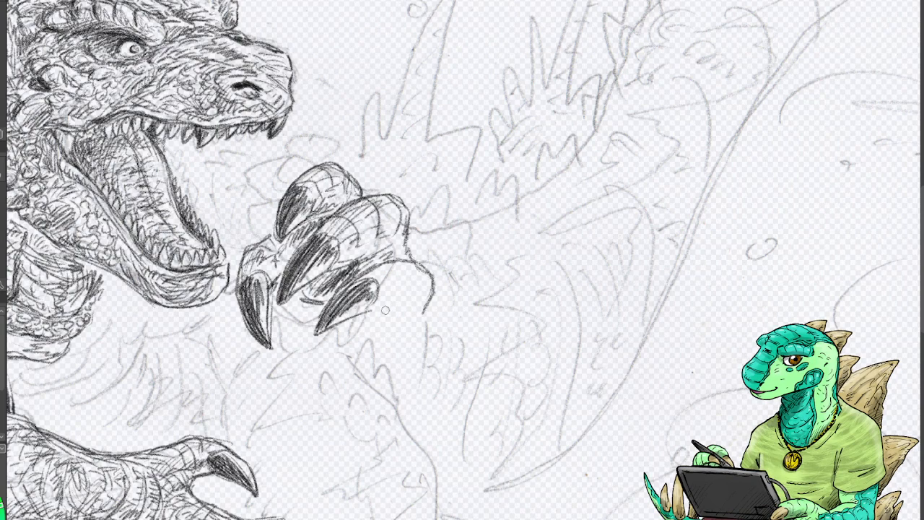
mouse_move(374, 315)
left_mouse_down()
mouse_move(407, 304)
mouse_move(399, 268)
left_mouse_up()
mouse_move(399, 277)
left_mouse_down()
mouse_move(418, 257)
mouse_move(423, 295)
left_mouse_up()
mouse_move(406, 296)
left_mouse_down()
mouse_move(420, 282)
mouse_move(402, 260)
mouse_move(426, 269)
left_mouse_up()
left_click_drag(380, 287, 408, 280)
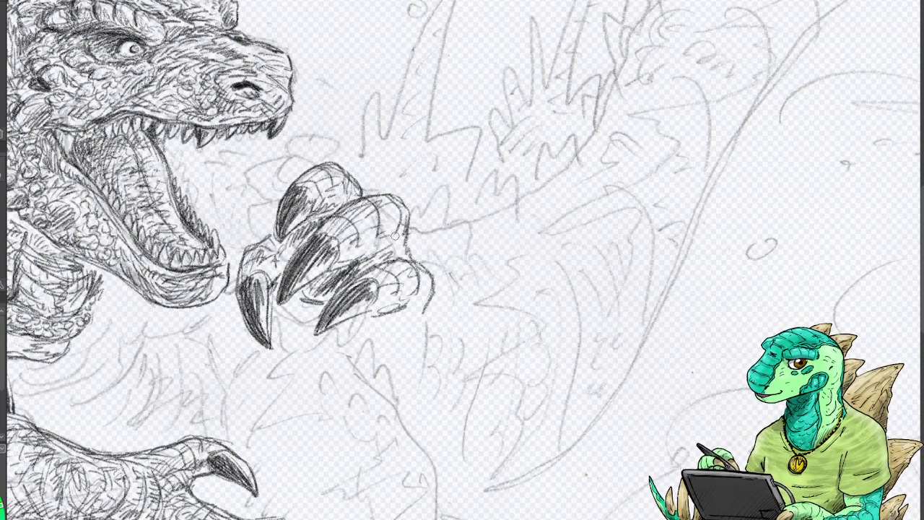
Darken the finger and thumb contours, and shade the palm and the third finger's underside.
mouse_move(397, 205)
left_mouse_down()
mouse_move(355, 254)
mouse_move(404, 250)
left_mouse_up()
left_click_drag(344, 176, 332, 201)
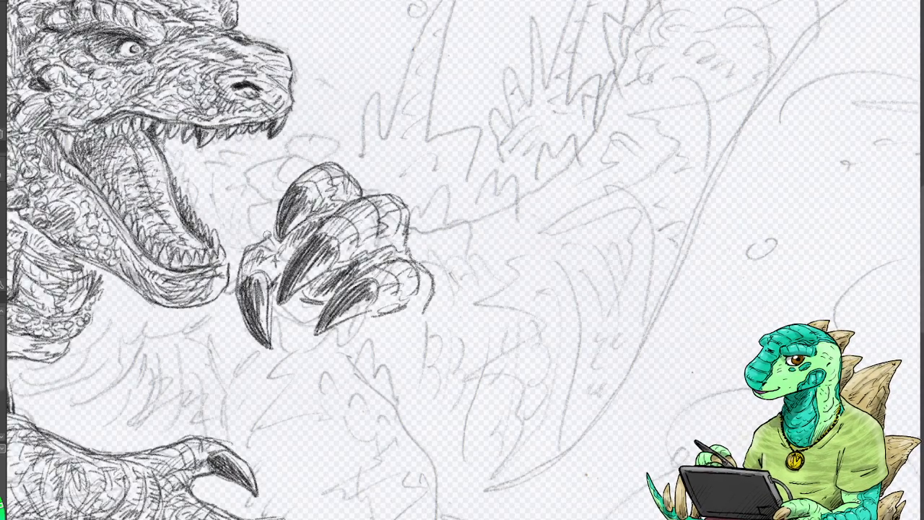
left_click_drag(242, 260, 238, 299)
left_click_drag(358, 308, 322, 328)
mouse_move(342, 289)
left_mouse_down()
mouse_move(318, 333)
mouse_move(309, 312)
mouse_move(323, 294)
left_mouse_up()
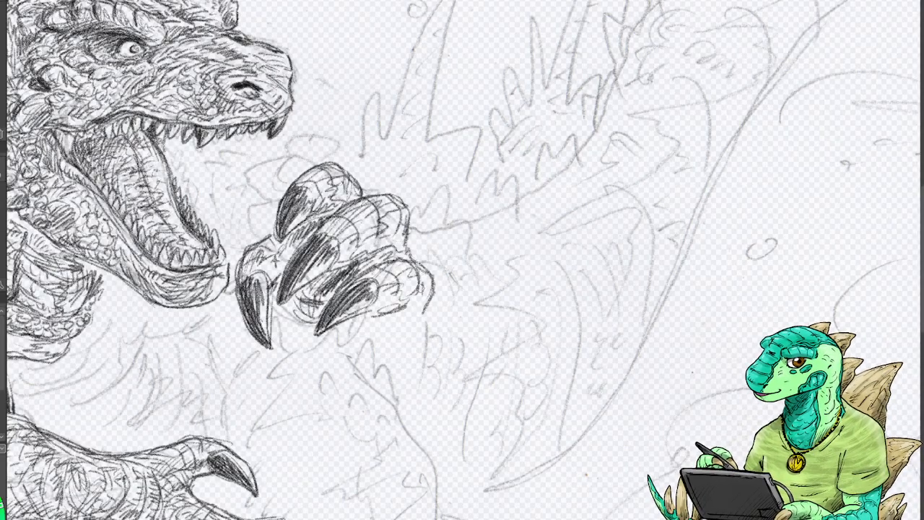
mouse_move(423, 285)
left_mouse_down()
mouse_move(410, 310)
mouse_move(417, 313)
mouse_move(401, 307)
left_mouse_up()
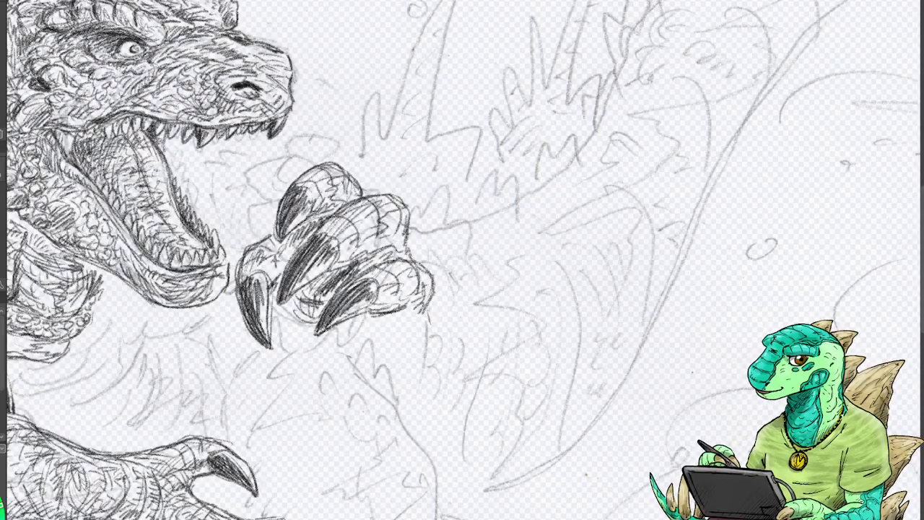
Outline the foreshortened forearm below the hand and add small pointed spikes along its elbow edge.
mouse_move(289, 311)
left_mouse_down()
mouse_move(288, 338)
mouse_move(317, 372)
mouse_move(408, 415)
mouse_move(444, 404)
mouse_move(397, 405)
mouse_move(433, 390)
mouse_move(433, 404)
mouse_move(393, 413)
mouse_move(433, 408)
left_mouse_up()
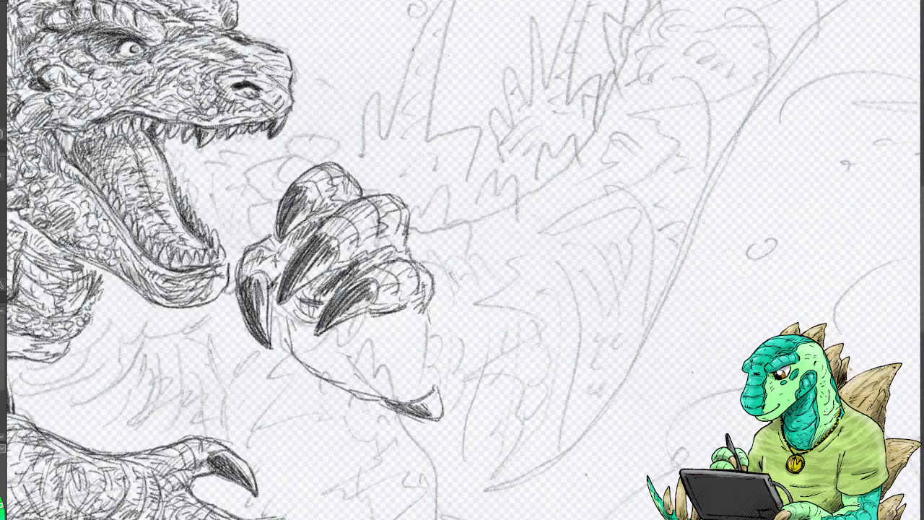
mouse_move(347, 393)
left_mouse_down()
mouse_move(389, 415)
mouse_move(361, 401)
mouse_move(386, 394)
mouse_move(335, 382)
mouse_move(289, 310)
mouse_move(293, 348)
mouse_move(369, 385)
left_mouse_up()
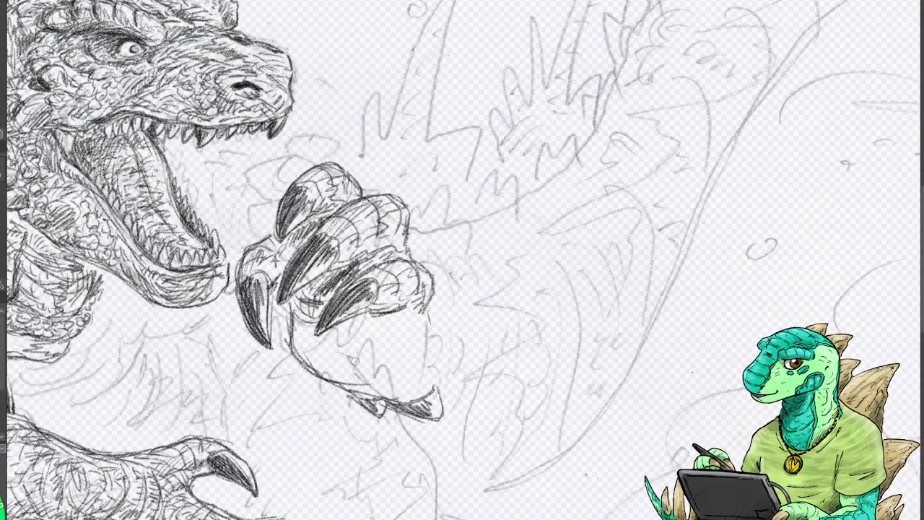
mouse_move(404, 303)
left_mouse_down()
mouse_move(426, 318)
mouse_move(444, 312)
mouse_move(456, 346)
mouse_move(442, 397)
mouse_move(451, 361)
mouse_move(437, 377)
mouse_move(445, 394)
left_mouse_up()
mouse_move(455, 360)
left_mouse_down()
mouse_move(439, 309)
mouse_move(443, 317)
left_mouse_up()
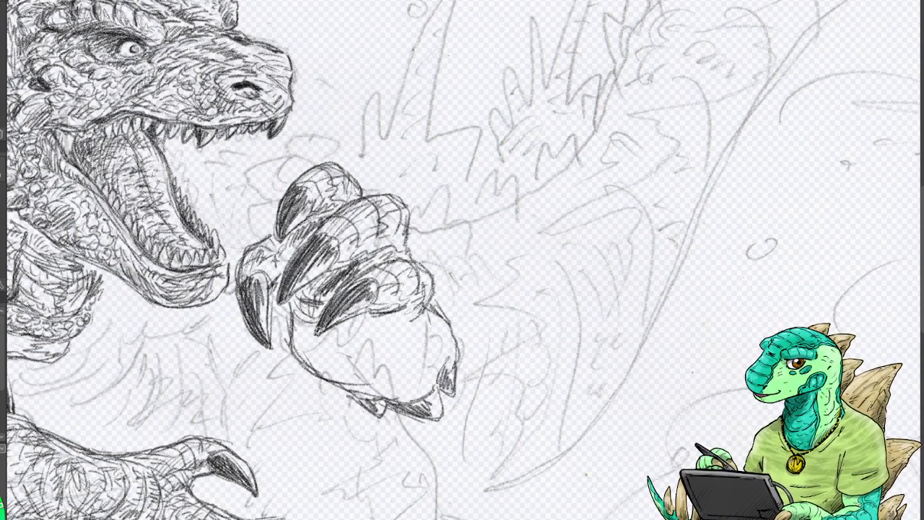
Cross-hatch the forearm's shadow side beneath the claws and darken the thumb's outer edge.
mouse_move(292, 321)
left_mouse_down()
mouse_move(297, 312)
mouse_move(310, 369)
mouse_move(364, 389)
mouse_move(303, 341)
mouse_move(317, 372)
mouse_move(300, 312)
mouse_move(308, 296)
mouse_move(325, 361)
mouse_move(339, 354)
mouse_move(372, 386)
mouse_move(346, 371)
mouse_move(336, 332)
mouse_move(339, 339)
mouse_move(293, 320)
mouse_move(325, 365)
mouse_move(368, 387)
mouse_move(332, 371)
mouse_move(361, 386)
mouse_move(329, 346)
mouse_move(318, 375)
mouse_move(289, 317)
mouse_move(294, 296)
left_mouse_up()
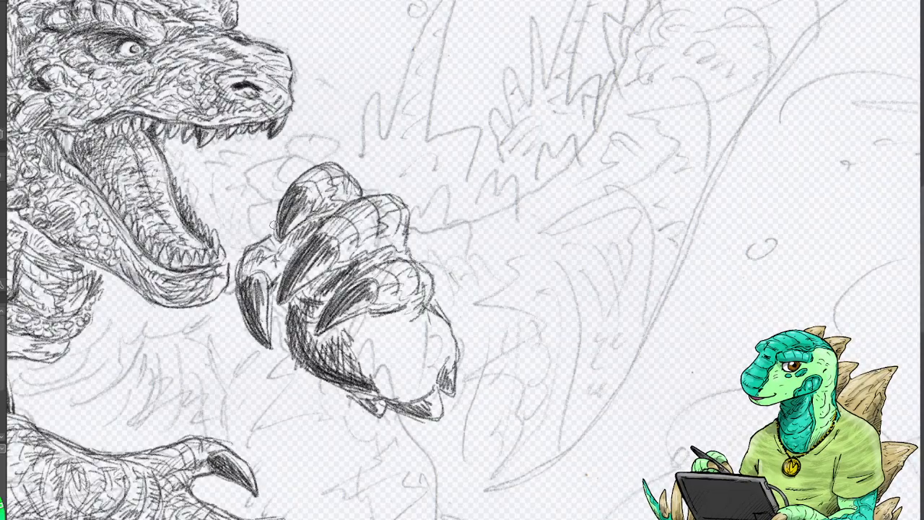
mouse_move(255, 257)
left_mouse_down()
mouse_move(257, 246)
mouse_move(294, 247)
mouse_move(292, 279)
left_mouse_up()
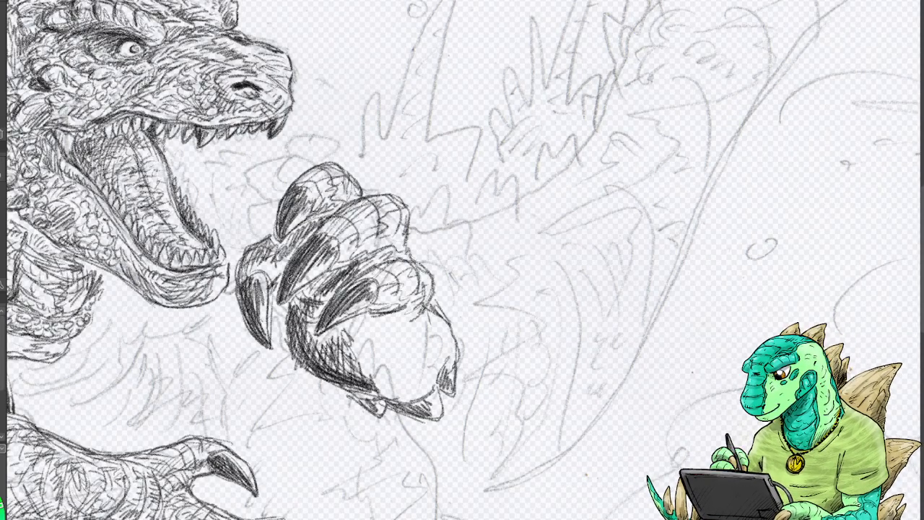
left_click_drag(308, 243, 286, 288)
left_click_drag(254, 252, 233, 289)
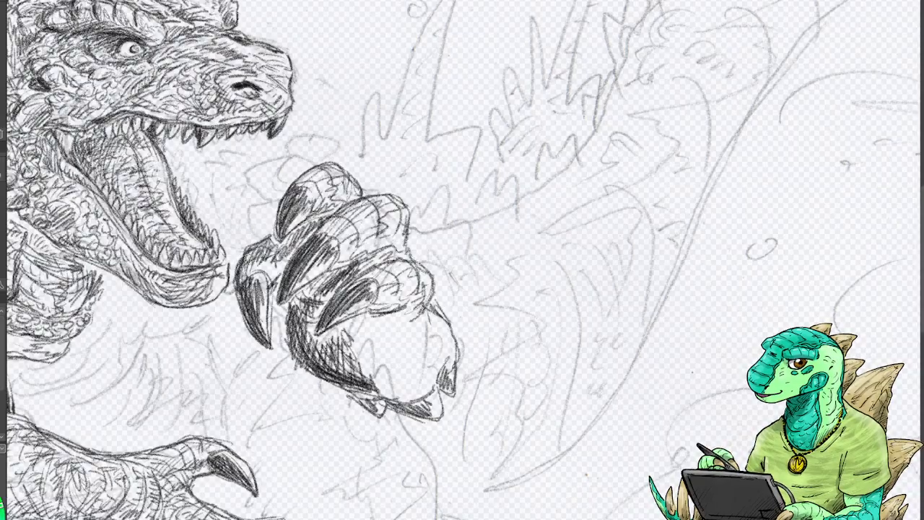
left_click_drag(255, 241, 245, 261)
left_click_drag(263, 236, 244, 253)
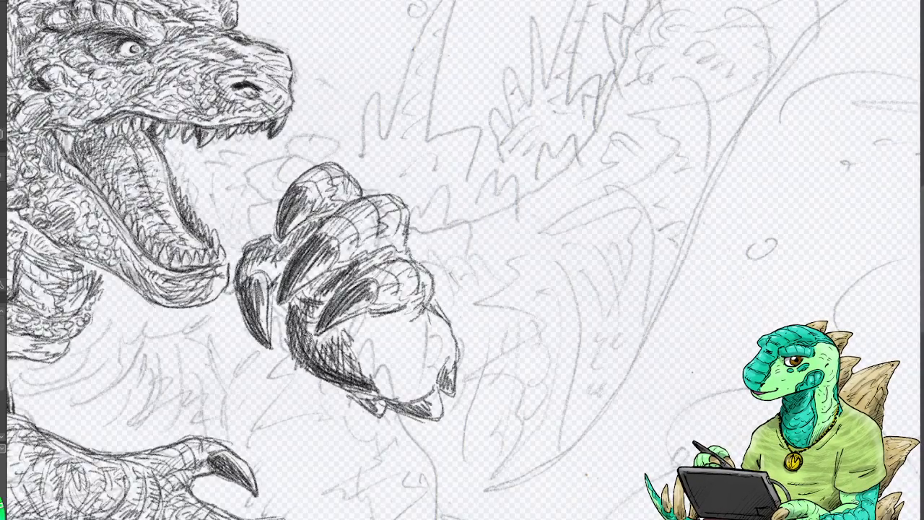
Deepen the shading on the forearm and elbow spikes, and add curved contour lines across the forearm.
mouse_move(308, 337)
left_mouse_down()
mouse_move(290, 361)
mouse_move(297, 375)
left_mouse_up()
mouse_move(337, 352)
left_mouse_down()
mouse_move(322, 380)
mouse_move(332, 401)
left_mouse_up()
mouse_move(371, 400)
left_mouse_down()
mouse_move(344, 409)
mouse_move(353, 409)
left_mouse_up()
left_click_drag(418, 400, 394, 415)
left_click_drag(372, 324, 348, 348)
mouse_move(416, 309)
left_mouse_down()
mouse_move(367, 333)
mouse_move(383, 357)
left_mouse_up()
mouse_move(430, 310)
left_mouse_down()
mouse_move(406, 356)
mouse_move(416, 362)
left_mouse_up()
left_click_drag(443, 340, 409, 380)
left_click_drag(444, 315, 436, 348)
left_click_drag(453, 328, 445, 367)
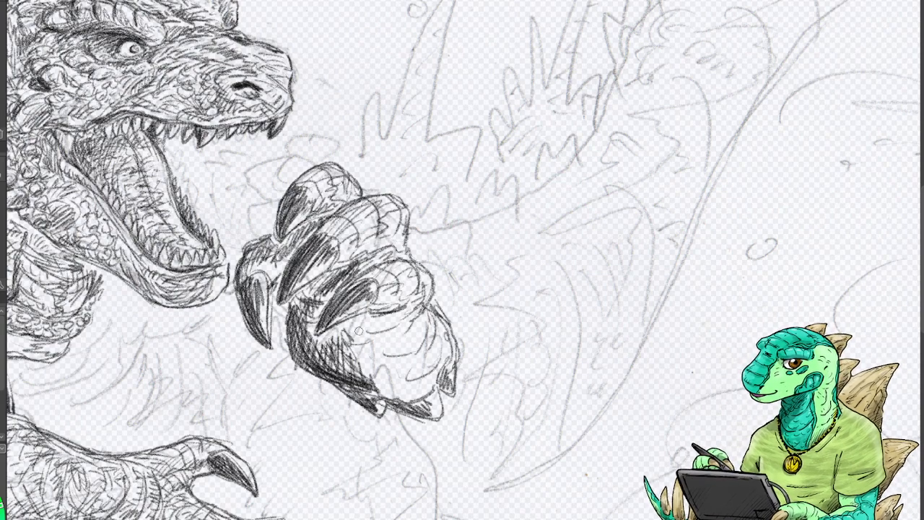
Texture the middle of the forearm with short scale strokes and hatching down to the elbow spikes.
mouse_move(358, 330)
left_mouse_down()
mouse_move(341, 344)
mouse_move(376, 369)
left_mouse_up()
left_click_drag(376, 357, 392, 385)
left_click_drag(392, 372, 408, 399)
left_click_drag(397, 361, 385, 375)
left_click_drag(387, 341, 374, 358)
mouse_move(384, 325)
left_mouse_down()
mouse_move(356, 356)
mouse_move(356, 334)
left_mouse_up()
left_click_drag(380, 327, 367, 341)
mouse_move(374, 314)
left_mouse_down()
mouse_move(359, 326)
mouse_move(380, 388)
mouse_move(412, 387)
mouse_move(418, 397)
left_mouse_up()
left_click_drag(422, 375, 430, 390)
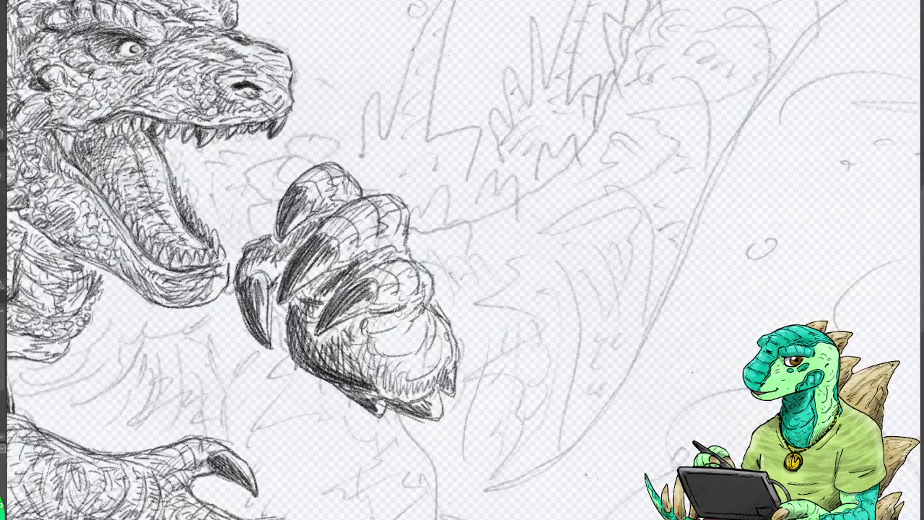
mouse_move(397, 332)
left_mouse_down()
mouse_move(378, 353)
mouse_move(404, 348)
mouse_move(387, 377)
mouse_move(395, 379)
left_mouse_up()
left_click_drag(409, 371, 389, 387)
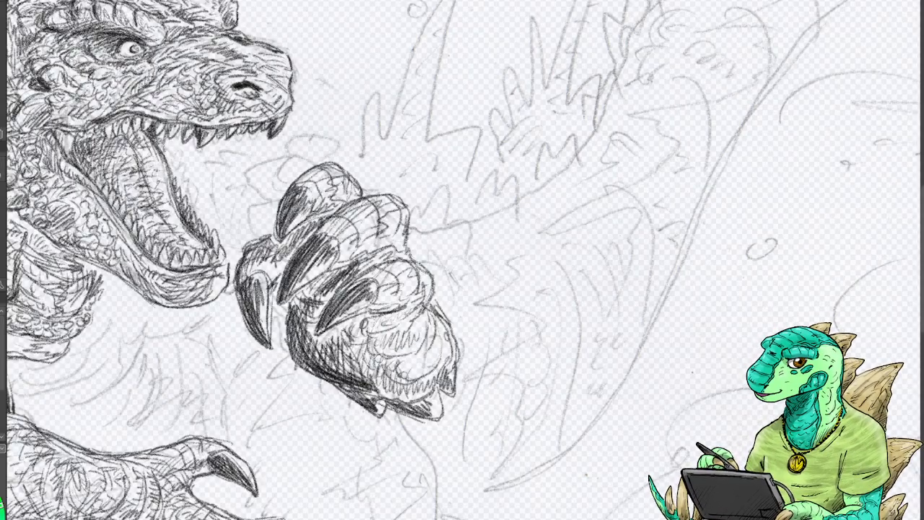
Blend the forearm's shadow hatching under the third finger and darken the claws and the finger edges.
left_click_drag(368, 328, 361, 353)
left_click_drag(354, 329, 342, 339)
mouse_move(353, 323)
left_mouse_down()
mouse_move(333, 339)
mouse_move(310, 339)
left_mouse_up()
left_click_drag(345, 283, 323, 318)
left_click_drag(336, 303, 315, 337)
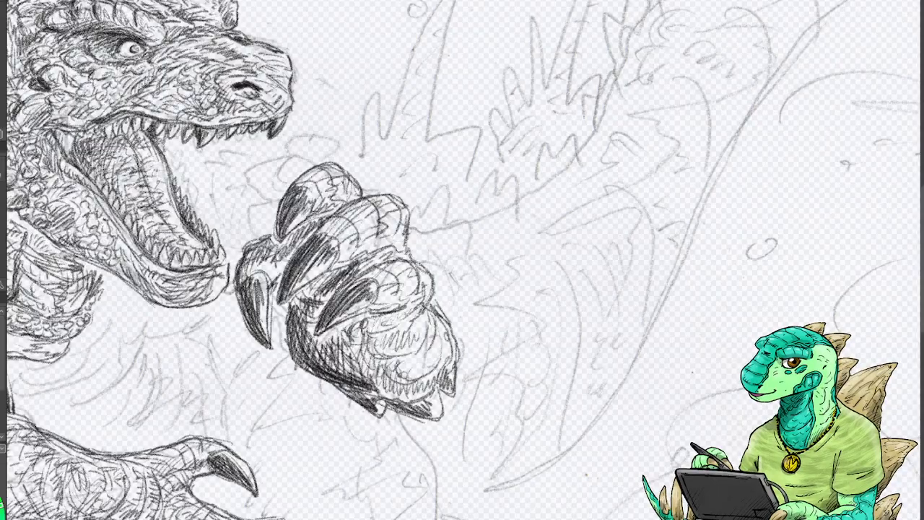
left_click_drag(285, 290, 301, 255)
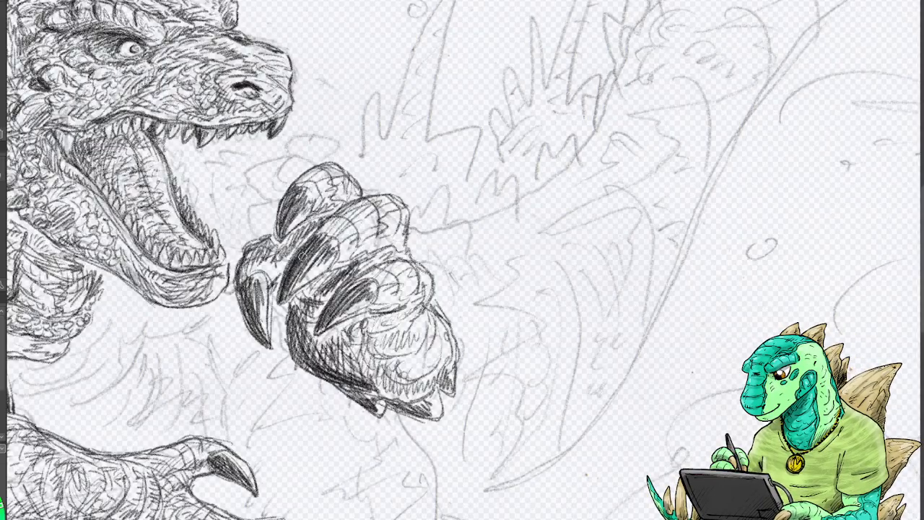
mouse_move(361, 270)
left_mouse_down()
mouse_move(401, 257)
mouse_move(428, 273)
left_mouse_up()
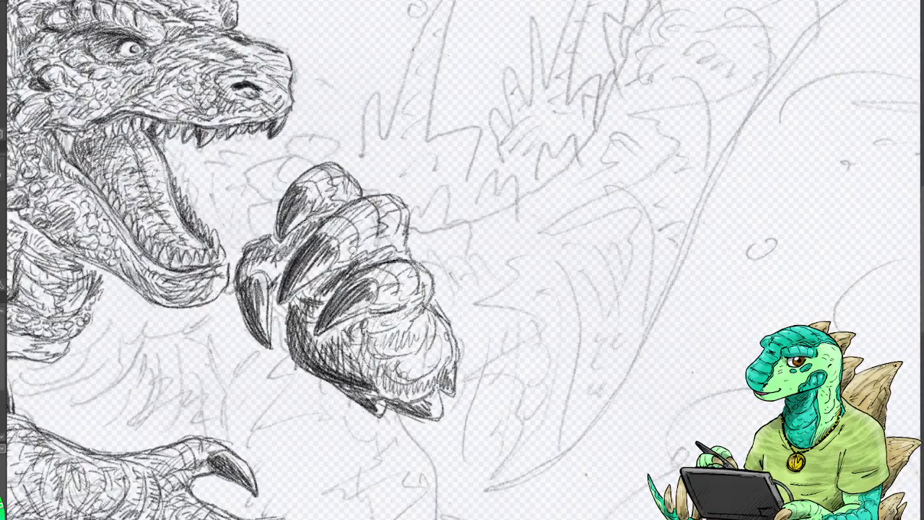
left_click_drag(358, 259, 303, 294)
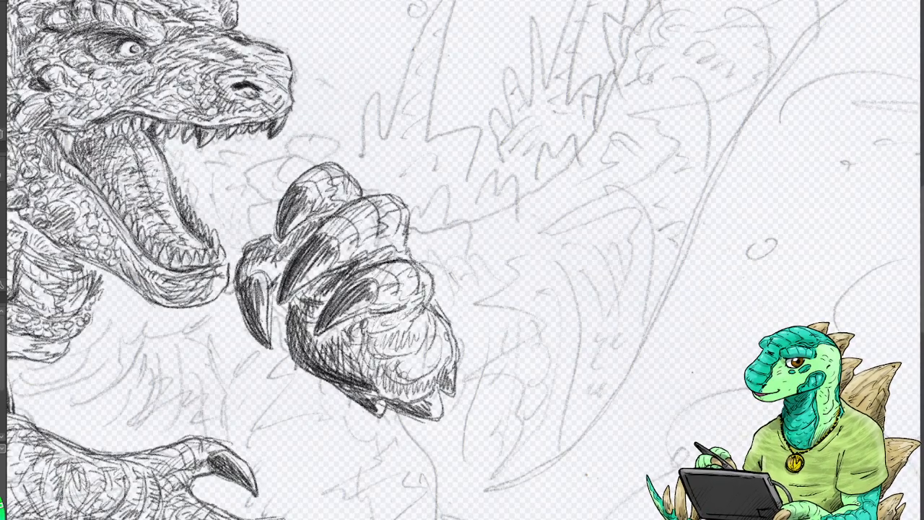
Fill the second forearm with more short scale strokes toward its elbow and outer side, and reinforce the third finger's contours.
left_click_drag(371, 308, 329, 324)
left_click_drag(420, 307, 389, 316)
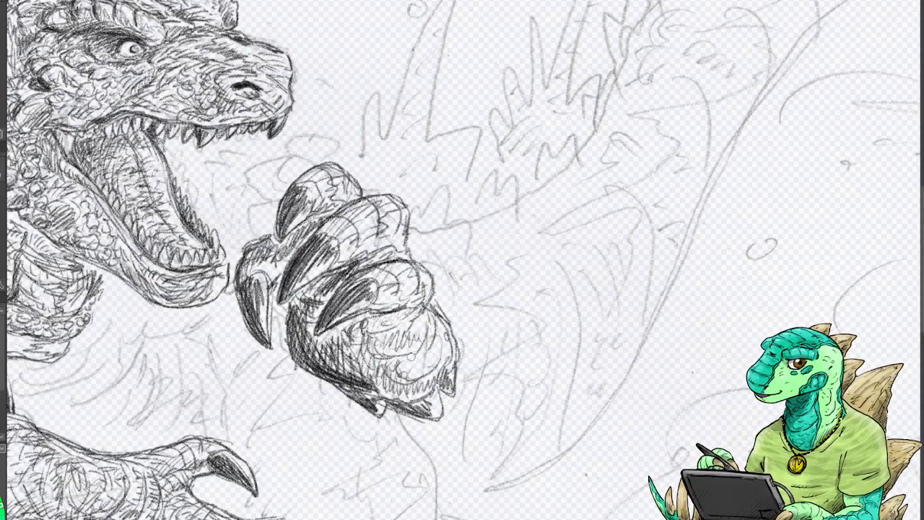
left_click_drag(408, 357, 419, 364)
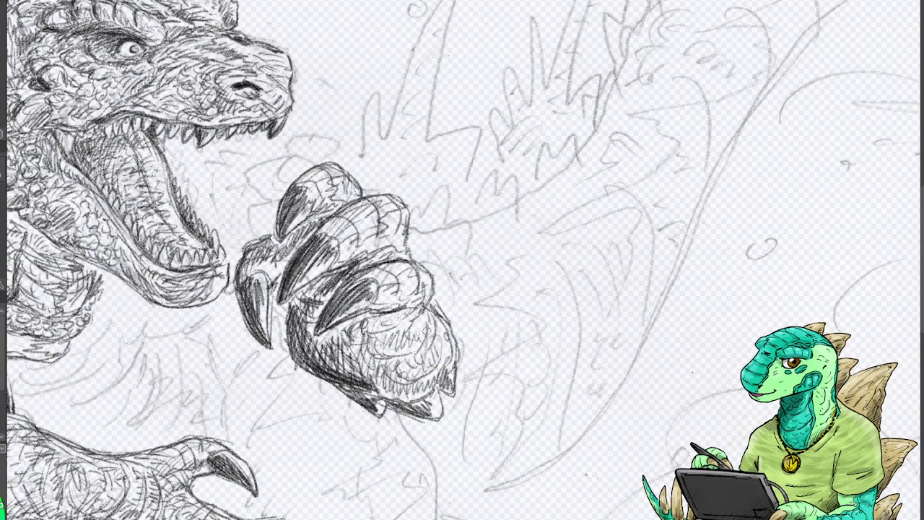
mouse_move(426, 332)
left_mouse_down()
mouse_move(360, 353)
mouse_move(397, 380)
mouse_move(428, 381)
left_mouse_up()
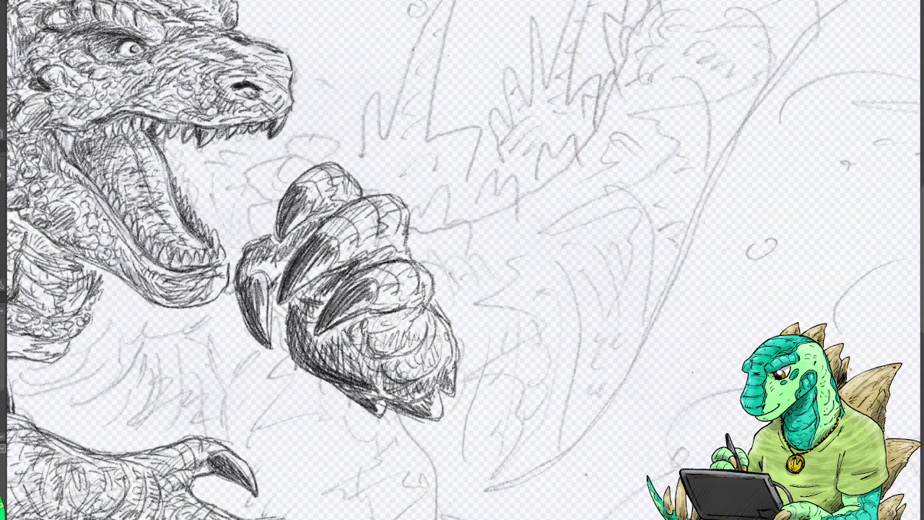
Draw the far upper arm between the open mouth and the second hand, with bumpy scales and dense hatching beside the jaw.
key("ctrl+minus")
key("ctrl+minus")
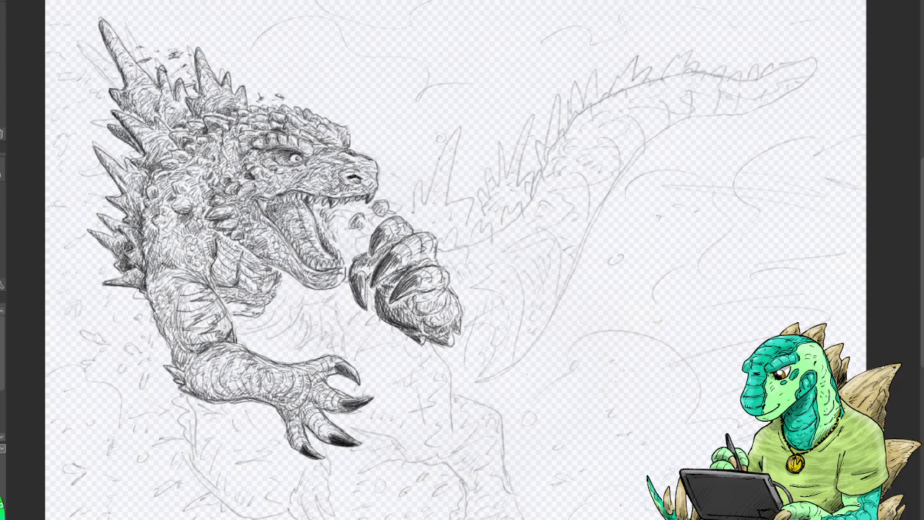
scroll(462, 271, "up", 3)
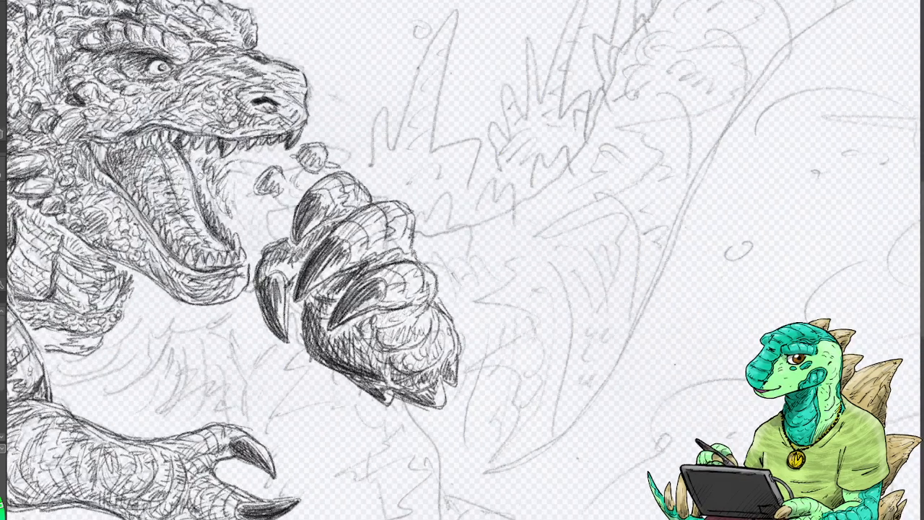
left_click_drag(201, 176, 199, 153)
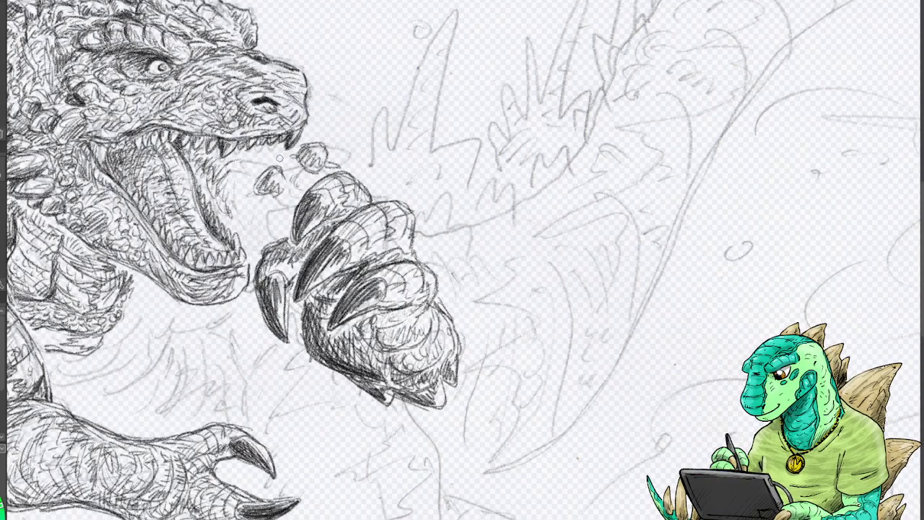
mouse_move(254, 170)
left_mouse_down()
mouse_move(244, 162)
mouse_move(250, 204)
mouse_move(235, 220)
mouse_move(245, 238)
mouse_move(265, 223)
mouse_move(244, 197)
mouse_move(256, 157)
mouse_move(308, 160)
mouse_move(285, 165)
mouse_move(235, 206)
mouse_move(221, 176)
mouse_move(230, 217)
mouse_move(254, 238)
mouse_move(271, 206)
mouse_move(265, 227)
mouse_move(278, 216)
mouse_move(274, 232)
mouse_move(288, 230)
mouse_move(269, 216)
mouse_move(283, 204)
mouse_move(289, 220)
mouse_move(284, 186)
mouse_move(307, 177)
left_mouse_up()
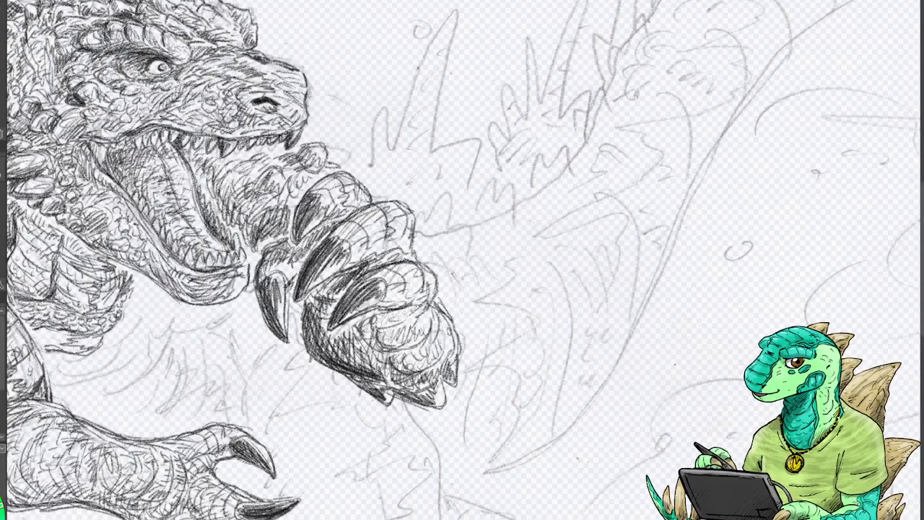
mouse_move(204, 165)
left_mouse_down()
mouse_move(204, 189)
mouse_move(216, 203)
mouse_move(200, 162)
mouse_move(205, 180)
mouse_move(231, 166)
mouse_move(230, 189)
mouse_move(261, 250)
left_mouse_up()
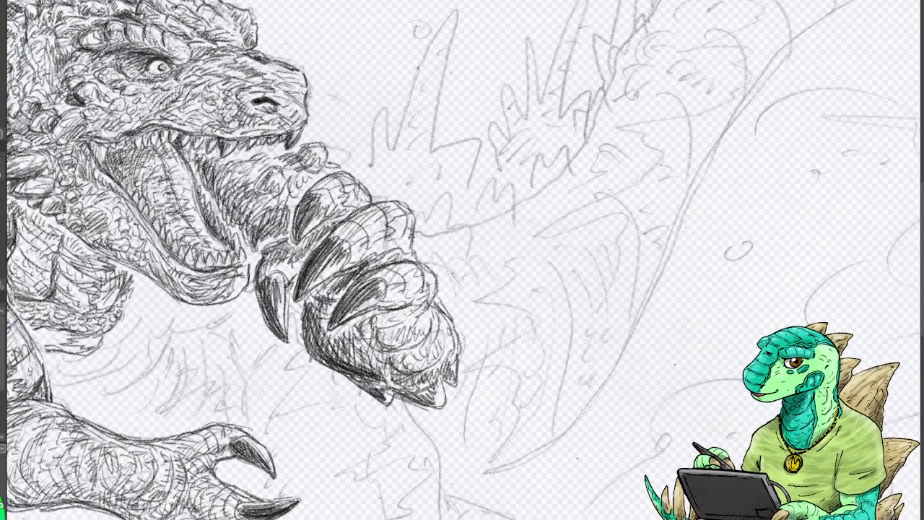
Deepen the hatching around the neck folds and shoulder, and shade the near upper arm's outer edge down to the elbow.
left_click_drag(493, 101, 692, 121)
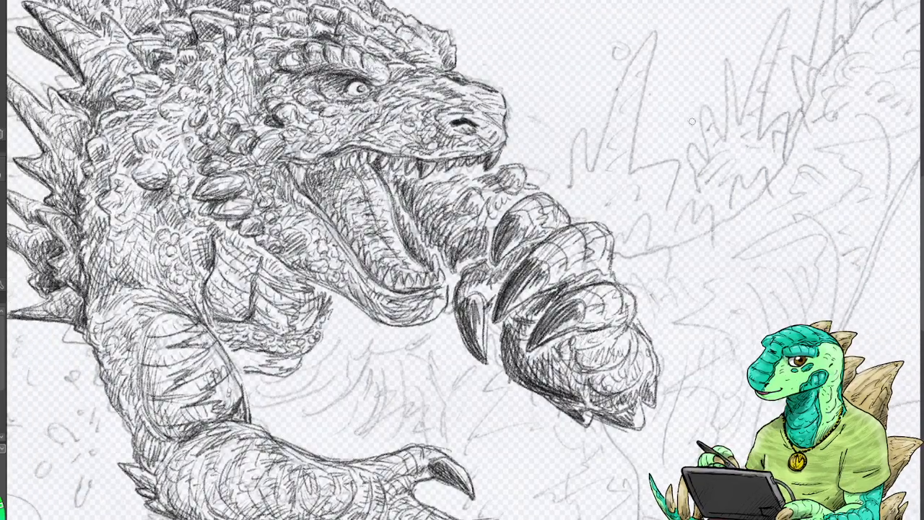
mouse_move(224, 269)
left_mouse_down()
mouse_move(220, 242)
mouse_move(228, 233)
mouse_move(247, 239)
mouse_move(207, 302)
mouse_move(216, 267)
mouse_move(224, 312)
mouse_move(208, 321)
mouse_move(205, 308)
mouse_move(228, 324)
left_mouse_up()
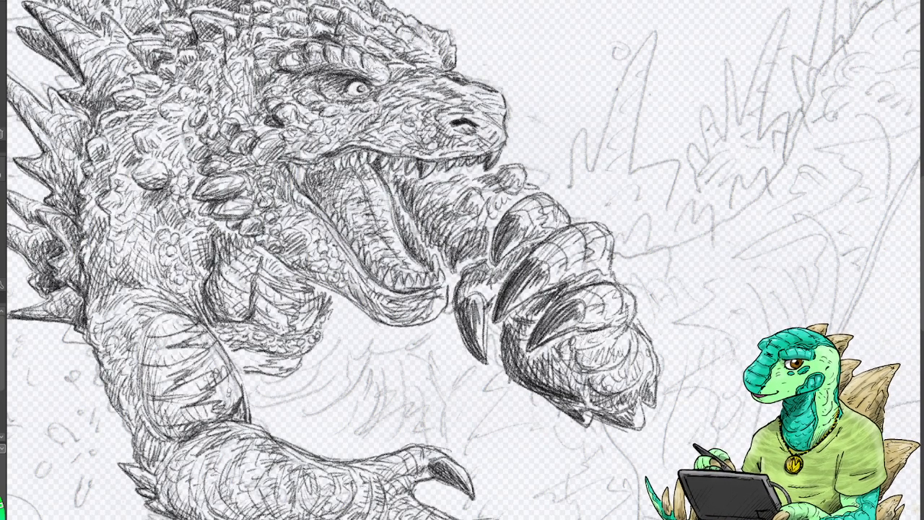
left_click_drag(259, 376, 203, 248)
mouse_move(34, 192)
left_mouse_down()
mouse_move(93, 341)
mouse_move(33, 164)
mouse_move(76, 283)
mouse_move(51, 249)
mouse_move(83, 331)
mouse_move(29, 205)
left_mouse_up()
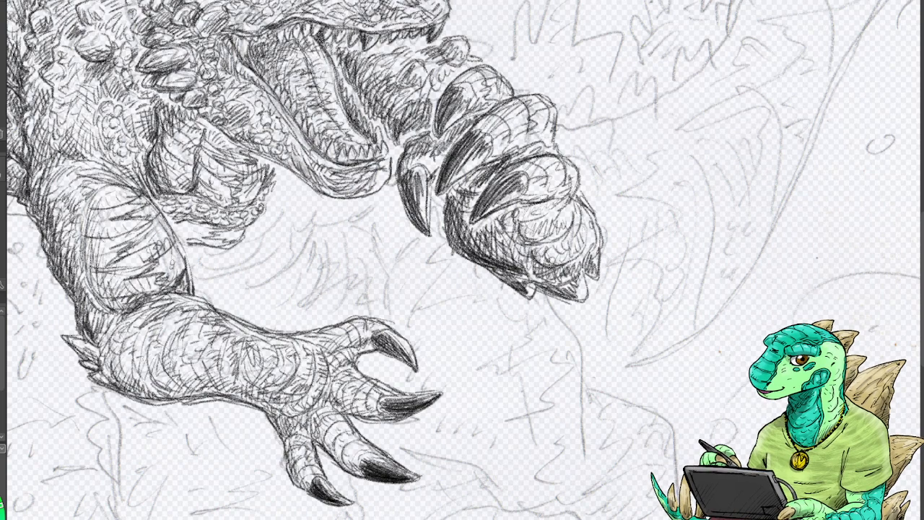
left_click_drag(72, 289, 95, 385)
mouse_move(85, 310)
left_mouse_down()
mouse_move(105, 322)
mouse_move(109, 336)
mouse_move(86, 355)
mouse_move(99, 375)
mouse_move(156, 395)
mouse_move(187, 378)
left_mouse_up()
mouse_move(124, 377)
left_mouse_down()
mouse_move(105, 338)
mouse_move(105, 371)
mouse_move(143, 381)
left_mouse_up()
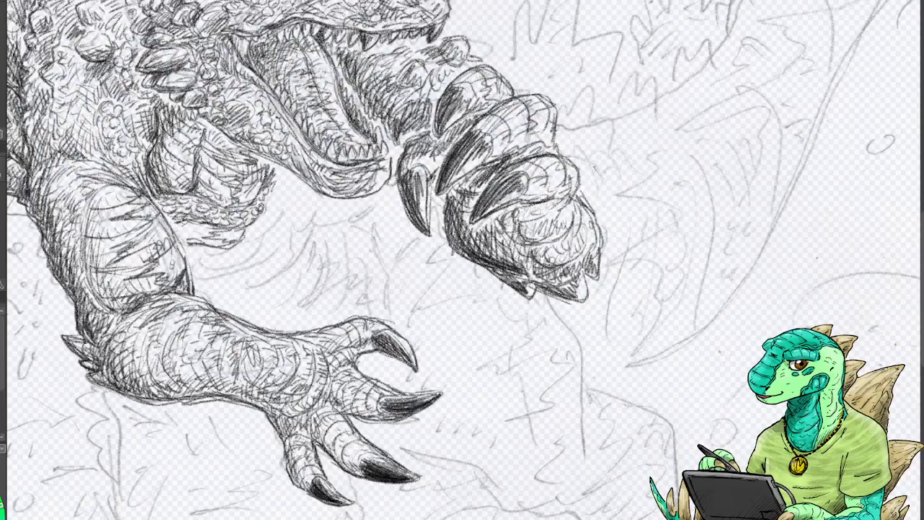
Define the neck's lower edge and draw the first rounded chest muscle below it with curved hatching.
mouse_move(179, 215)
left_mouse_down()
mouse_move(186, 236)
mouse_move(224, 250)
mouse_move(220, 233)
mouse_move(296, 205)
left_mouse_up()
left_click_drag(249, 244, 274, 218)
mouse_move(263, 244)
left_mouse_down()
mouse_move(296, 195)
mouse_move(276, 178)
left_mouse_up()
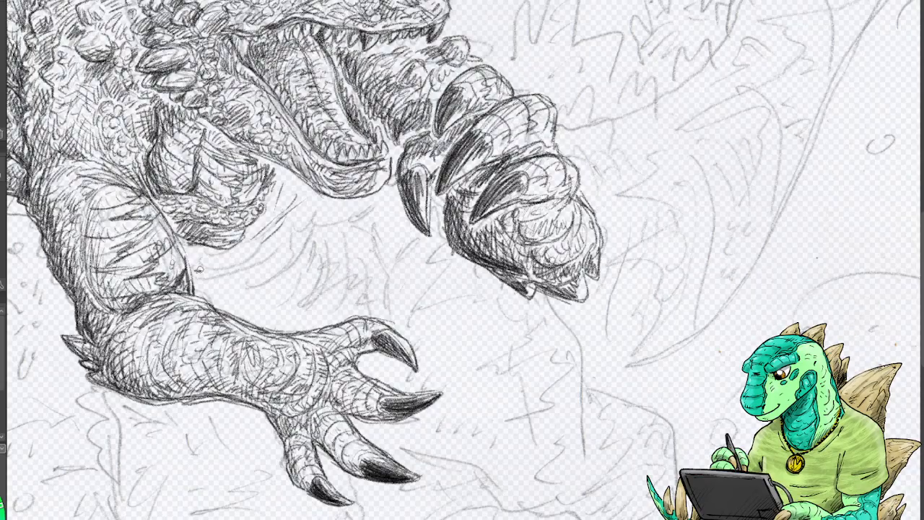
mouse_move(199, 268)
left_mouse_down()
mouse_move(220, 276)
mouse_move(237, 248)
mouse_move(223, 258)
mouse_move(199, 247)
mouse_move(209, 277)
mouse_move(226, 264)
mouse_move(209, 262)
mouse_move(296, 252)
mouse_move(311, 195)
mouse_move(273, 258)
mouse_move(262, 232)
mouse_move(293, 189)
mouse_move(278, 187)
mouse_move(238, 247)
mouse_move(253, 242)
mouse_move(280, 254)
mouse_move(245, 239)
mouse_move(253, 229)
mouse_move(269, 253)
mouse_move(289, 242)
mouse_move(290, 230)
mouse_move(294, 239)
mouse_move(274, 196)
mouse_move(289, 179)
left_mouse_up()
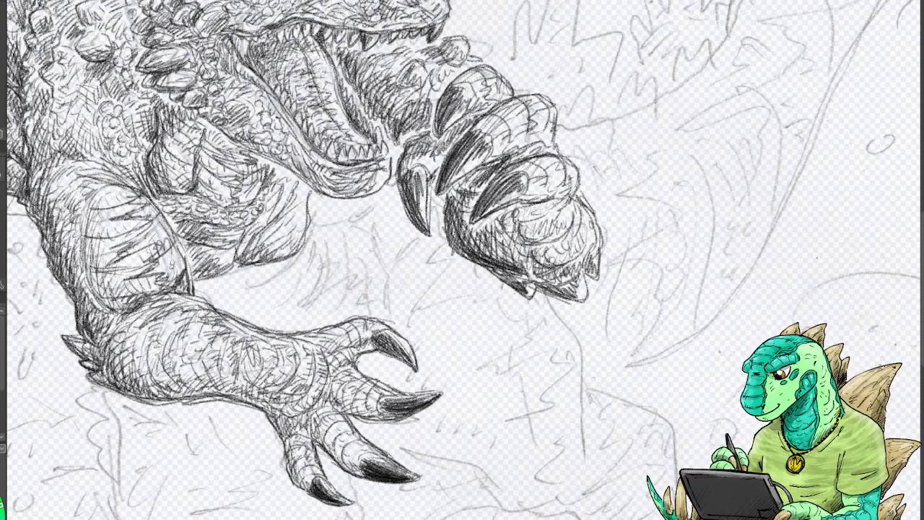
Hatch the small skin folds between the chest and the near arm, and darken the underside of the lower jaw.
mouse_move(199, 274)
left_mouse_down()
mouse_move(192, 252)
mouse_move(202, 267)
mouse_move(231, 265)
left_mouse_up()
mouse_move(223, 297)
left_mouse_down()
mouse_move(235, 265)
mouse_move(194, 286)
mouse_move(213, 279)
mouse_move(208, 298)
mouse_move(225, 285)
mouse_move(233, 259)
left_mouse_up()
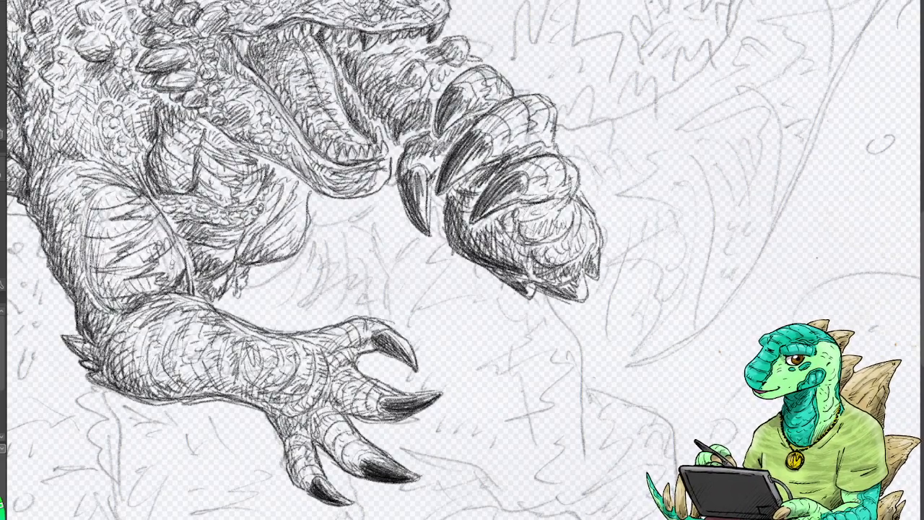
left_click_drag(236, 283, 220, 303)
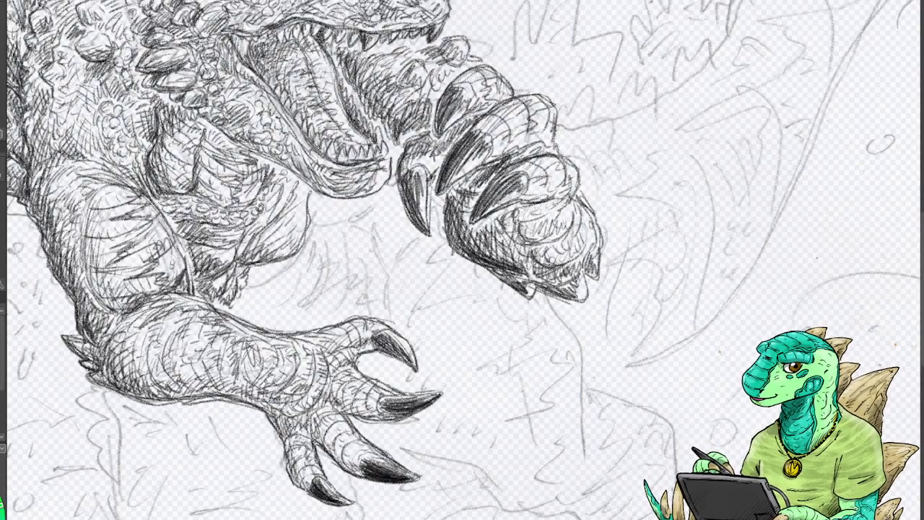
mouse_move(213, 121)
left_mouse_down()
mouse_move(324, 189)
mouse_move(315, 192)
mouse_move(332, 194)
left_mouse_up()
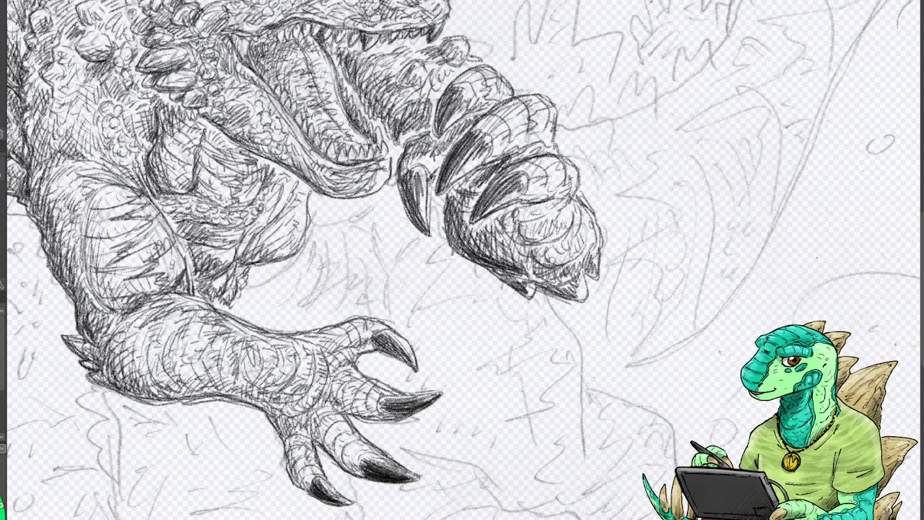
Add the scaly far side of the chest and the hatched belly fold beneath it, above the near forearm.
mouse_move(238, 283)
left_mouse_down()
mouse_move(292, 281)
mouse_move(311, 231)
mouse_move(265, 278)
mouse_move(272, 264)
mouse_move(268, 281)
mouse_move(294, 281)
mouse_move(277, 274)
mouse_move(311, 247)
mouse_move(317, 256)
mouse_move(332, 213)
mouse_move(316, 268)
mouse_move(317, 204)
mouse_move(325, 201)
mouse_move(318, 257)
mouse_move(311, 210)
mouse_move(316, 227)
mouse_move(335, 223)
mouse_move(305, 249)
left_mouse_up()
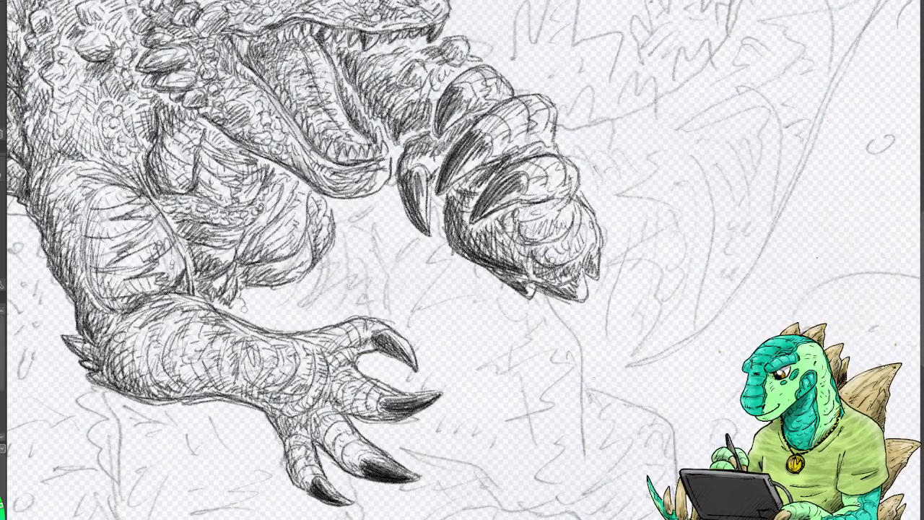
left_click_drag(243, 308, 237, 300)
mouse_move(303, 274)
left_mouse_down()
mouse_move(259, 304)
mouse_move(282, 292)
mouse_move(258, 316)
mouse_move(250, 303)
mouse_move(228, 321)
left_mouse_up()
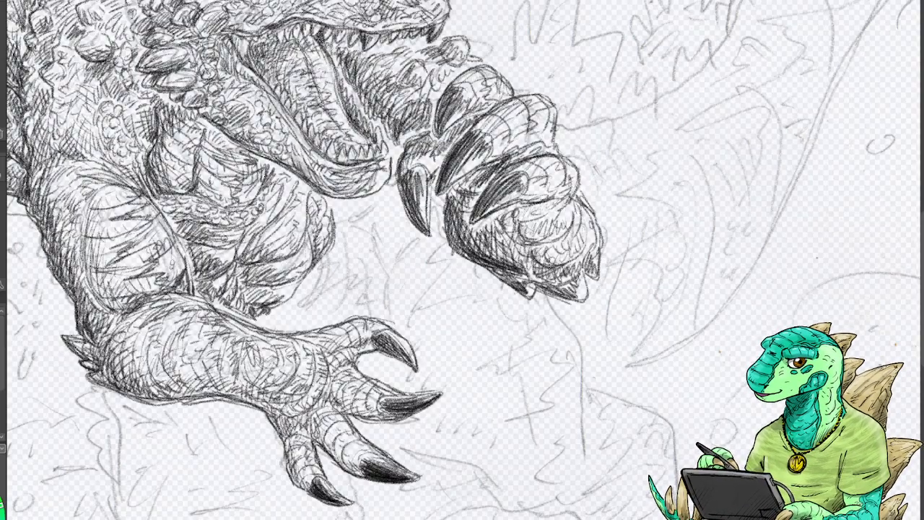
mouse_move(229, 256)
left_mouse_down()
mouse_move(203, 283)
mouse_move(233, 303)
left_mouse_up()
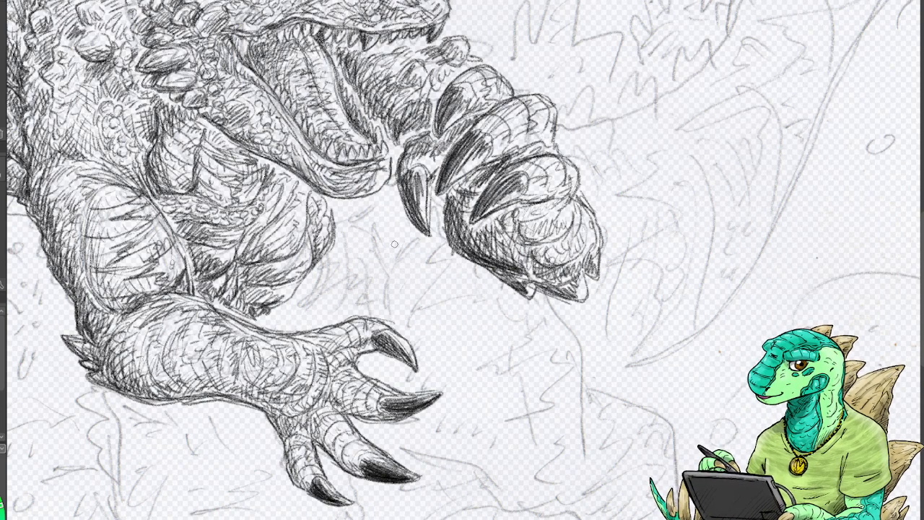
Extend the belly's hatched edge down to the near forearm and add short strokes around the second hand's thumb claw.
left_click_drag(318, 264, 282, 329)
mouse_move(302, 290)
left_mouse_down()
mouse_move(290, 312)
mouse_move(286, 302)
mouse_move(271, 312)
left_mouse_up()
mouse_move(320, 258)
left_mouse_down()
mouse_move(263, 325)
mouse_move(275, 322)
left_mouse_up()
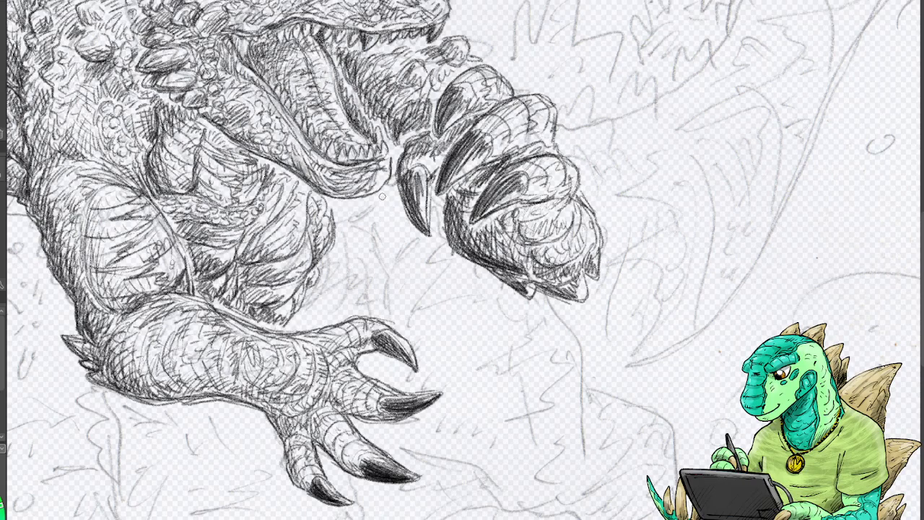
left_click_drag(410, 169, 420, 184)
left_click_drag(416, 172, 428, 187)
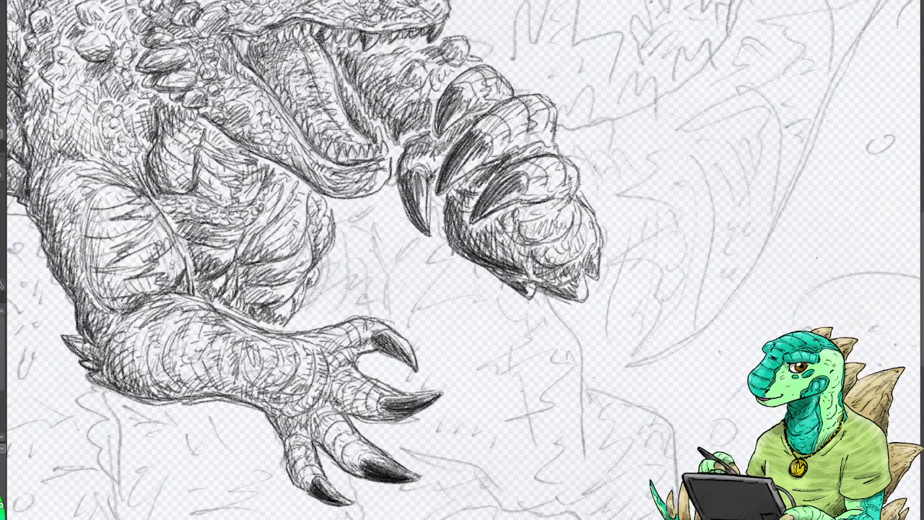
Hatch darker shading onto the claws and undersides of the upper fingers on the creature's raised hand.
left_click_drag(458, 115, 432, 146)
left_click_drag(456, 117, 434, 142)
left_click_drag(485, 101, 448, 127)
left_click_drag(453, 79, 435, 109)
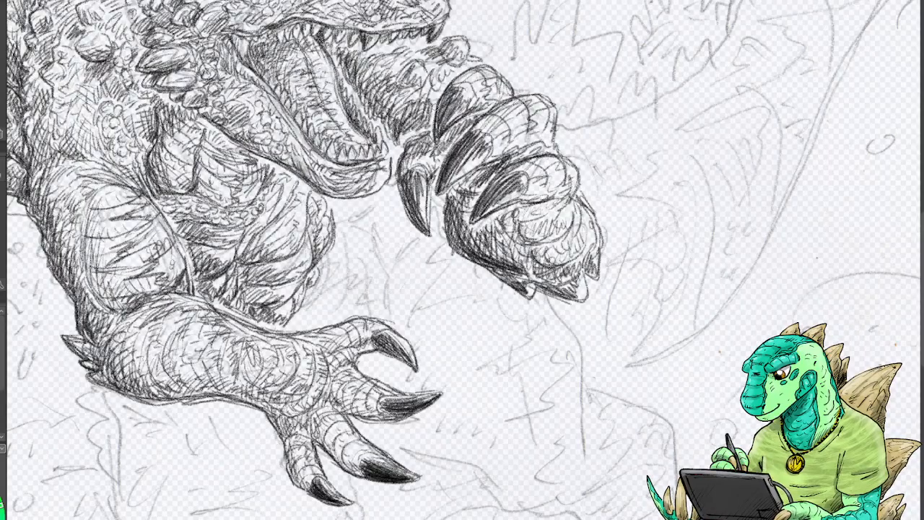
left_click_drag(479, 71, 436, 107)
Hatch the lower edge of the chest with short diagonal strokes, extending the texture down to the outstretched wrist.
left_click_drag(297, 316, 332, 298)
mouse_move(339, 261)
left_mouse_down()
mouse_move(328, 299)
mouse_move(296, 323)
left_mouse_up()
left_click_drag(316, 284, 306, 307)
left_click_drag(322, 281, 313, 307)
mouse_move(326, 293)
left_mouse_down()
mouse_move(295, 322)
mouse_move(299, 315)
left_mouse_up()
mouse_move(337, 267)
left_mouse_down()
mouse_move(322, 302)
mouse_move(319, 283)
left_mouse_up()
left_click_drag(332, 248, 326, 257)
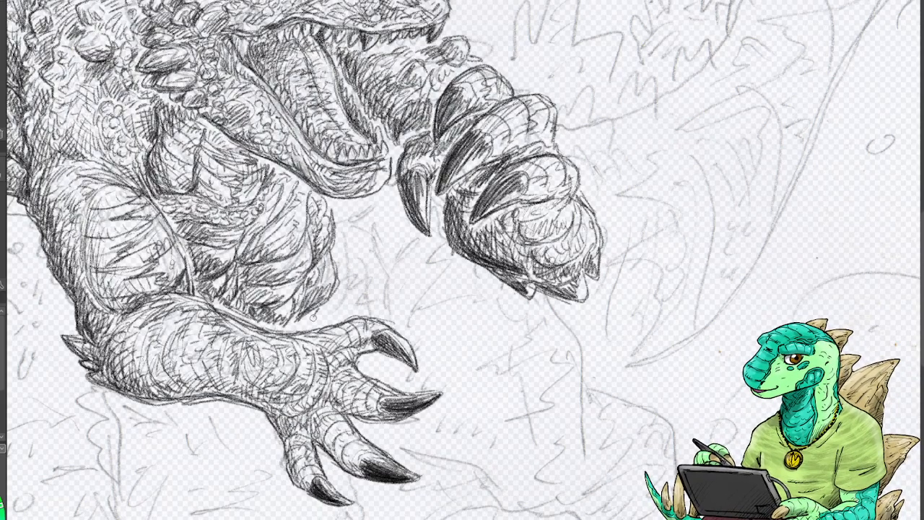
left_click_drag(317, 309, 301, 323)
left_click_drag(331, 307, 327, 318)
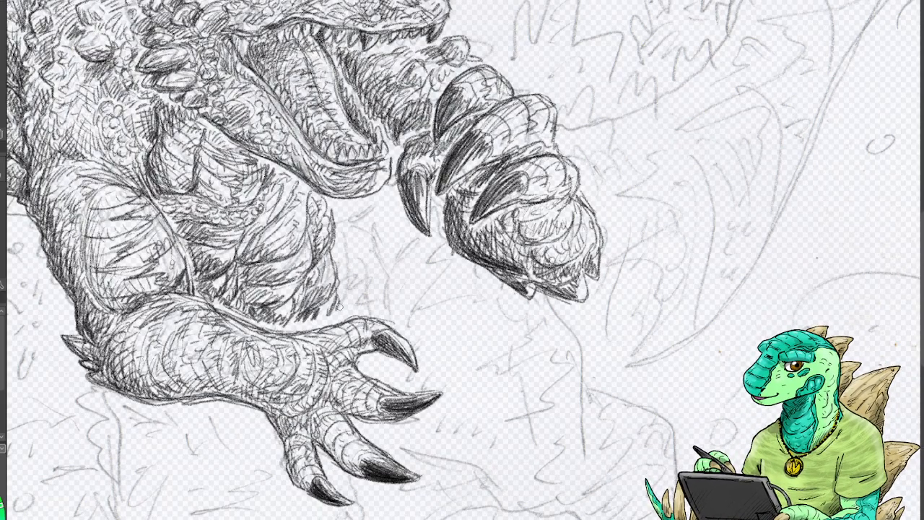
left_click_drag(342, 287, 332, 311)
left_click_drag(328, 309, 321, 322)
left_click_drag(348, 295, 330, 321)
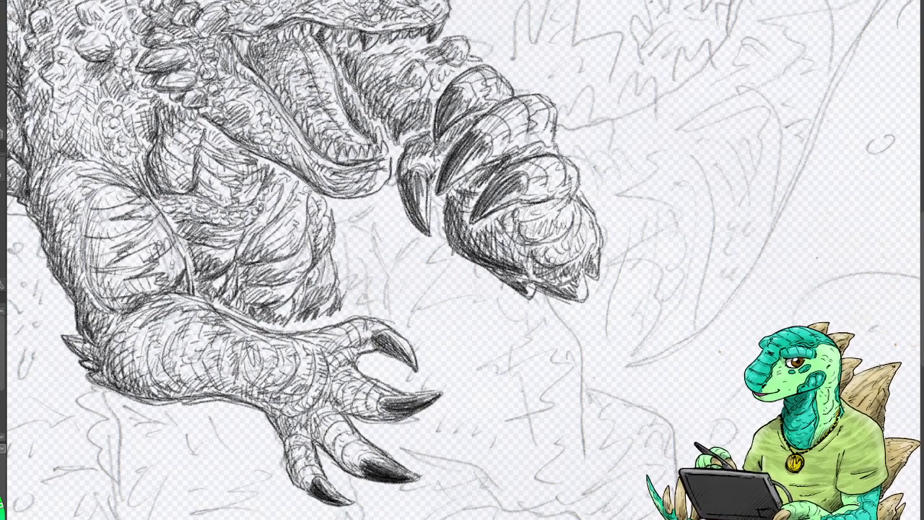
Deepen the chest muscle folds below the jaw with diagonal hatching between the existing contours.
left_click_drag(307, 188, 294, 208)
left_click_drag(299, 203, 275, 235)
left_click_drag(301, 225, 281, 253)
left_click_drag(294, 248, 288, 273)
mouse_move(300, 267)
left_mouse_down()
mouse_move(280, 279)
mouse_move(288, 286)
left_mouse_up()
left_click_drag(285, 288, 277, 296)
left_click_drag(289, 284, 273, 302)
mouse_move(290, 175)
left_mouse_down()
mouse_move(269, 187)
mouse_move(273, 225)
left_mouse_up()
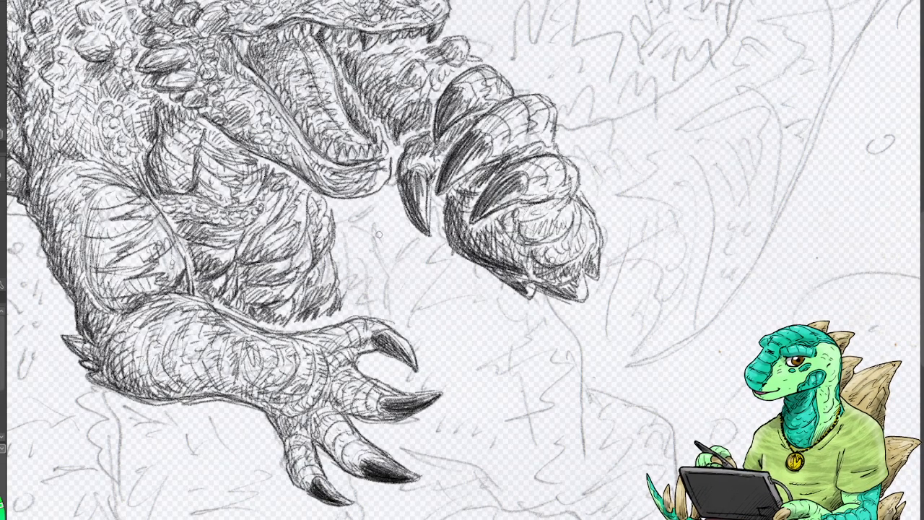
Draw small rough scales with shaded gaps across the chest strip between the lower jaw and the outstretched hand.
mouse_move(367, 214)
left_mouse_down()
mouse_move(376, 262)
mouse_move(364, 291)
mouse_move(360, 248)
mouse_move(369, 248)
mouse_move(365, 284)
mouse_move(377, 289)
left_mouse_up()
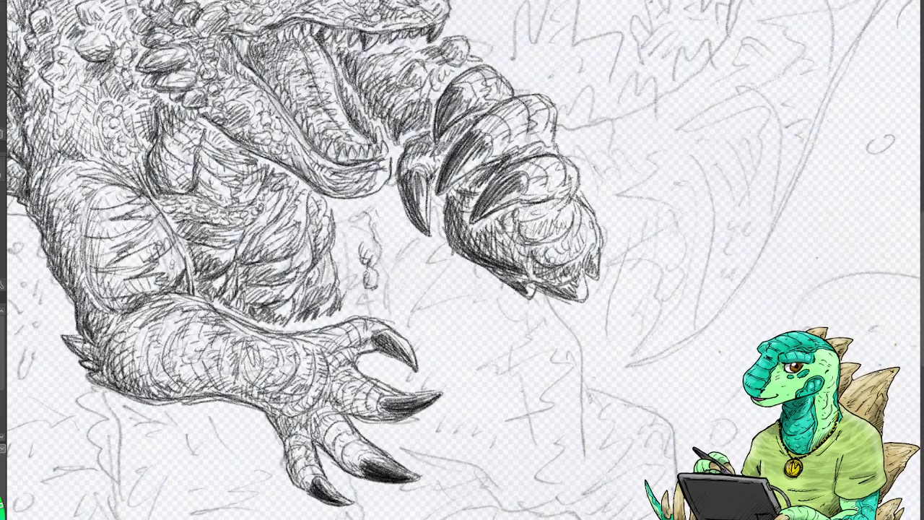
mouse_move(354, 254)
left_mouse_down()
mouse_move(356, 286)
mouse_move(343, 302)
mouse_move(355, 306)
mouse_move(343, 310)
mouse_move(367, 302)
left_mouse_up()
mouse_move(345, 225)
left_mouse_down()
mouse_move(350, 257)
mouse_move(334, 258)
mouse_move(342, 265)
left_mouse_up()
mouse_move(335, 215)
left_mouse_down()
mouse_move(349, 224)
mouse_move(339, 234)
mouse_move(345, 214)
mouse_move(348, 251)
mouse_move(357, 217)
mouse_move(353, 234)
mouse_move(366, 240)
mouse_move(355, 208)
mouse_move(378, 220)
mouse_move(368, 225)
mouse_move(365, 256)
mouse_move(383, 245)
left_mouse_up()
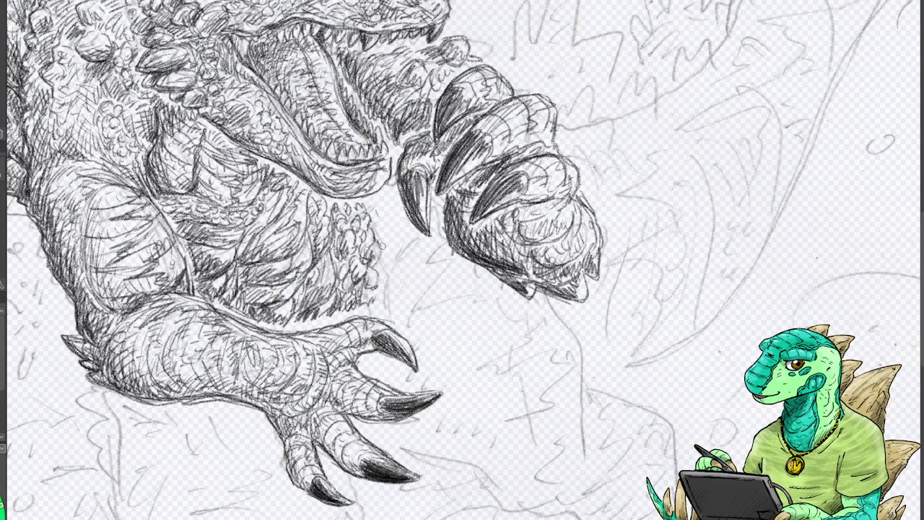
mouse_move(389, 199)
left_mouse_down()
mouse_move(386, 245)
mouse_move(375, 204)
mouse_move(374, 230)
mouse_move(383, 244)
mouse_move(384, 196)
mouse_move(393, 245)
mouse_move(385, 272)
left_mouse_up()
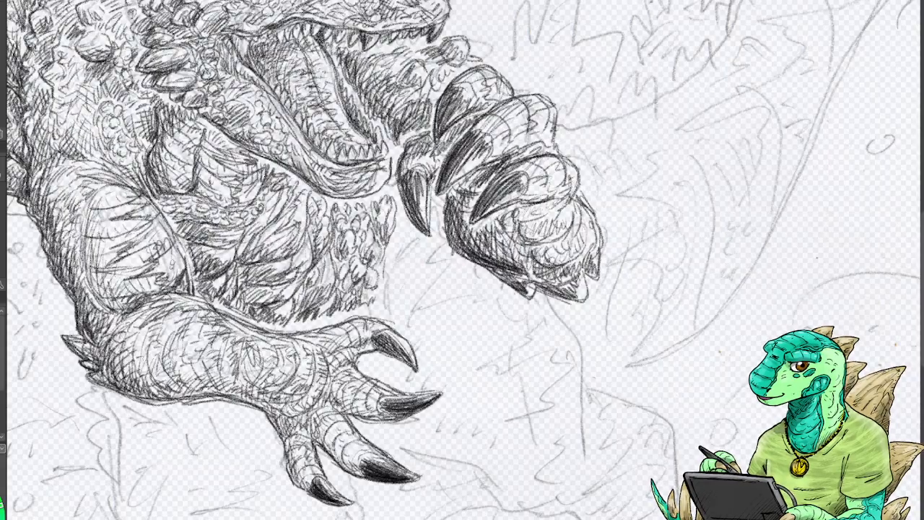
Add a small spike to the lower back and draw a bumpy, scaly outline for the back of the thigh below the elbow.
mouse_move(390, 166)
left_mouse_down()
mouse_move(520, 316)
mouse_move(432, 380)
mouse_move(490, 469)
mouse_move(560, 447)
mouse_move(519, 198)
mouse_move(560, 112)
left_mouse_up()
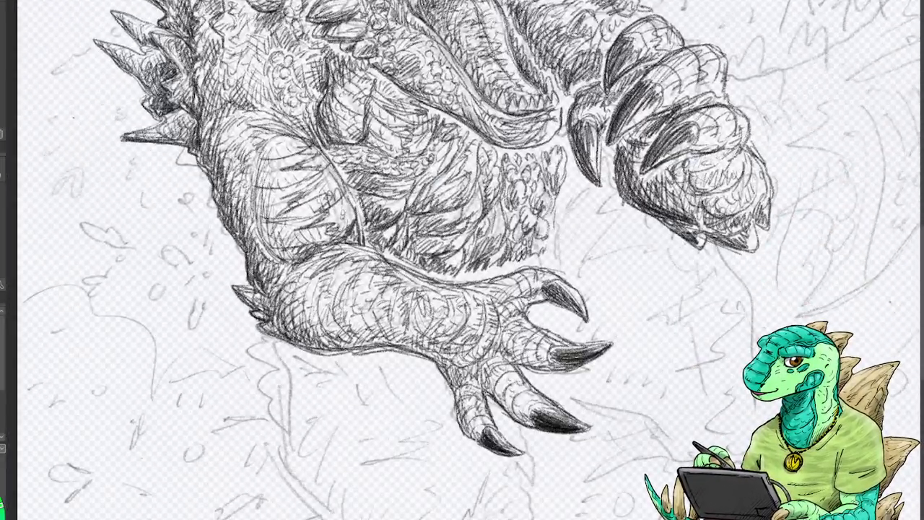
mouse_move(184, 144)
left_mouse_down()
mouse_move(177, 157)
mouse_move(199, 168)
mouse_move(171, 163)
mouse_move(186, 147)
mouse_move(184, 157)
mouse_move(201, 166)
left_mouse_up()
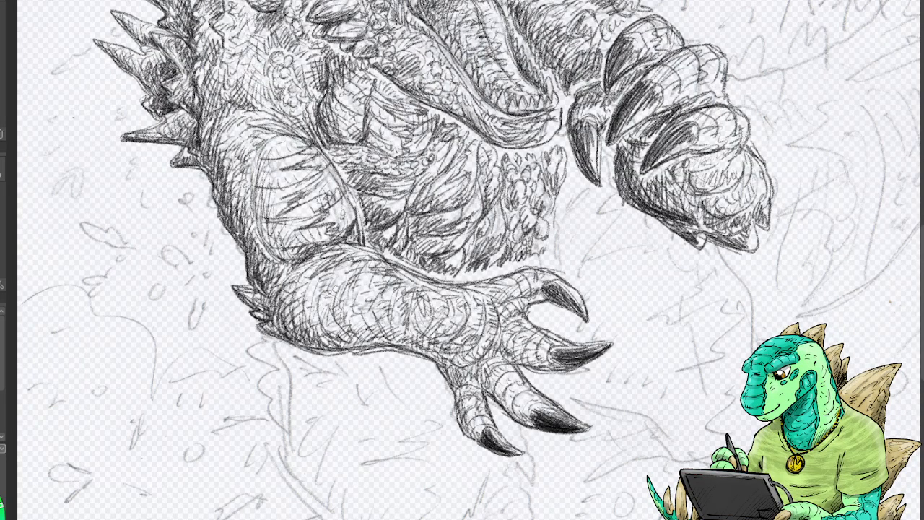
mouse_move(260, 340)
left_mouse_down()
mouse_move(262, 370)
mouse_move(283, 370)
mouse_move(277, 361)
mouse_move(267, 372)
mouse_move(278, 366)
mouse_move(261, 351)
mouse_move(265, 344)
mouse_move(280, 365)
mouse_move(260, 401)
mouse_move(266, 435)
mouse_move(310, 511)
mouse_move(264, 439)
mouse_move(271, 430)
mouse_move(286, 456)
mouse_move(274, 448)
mouse_move(270, 379)
mouse_move(265, 412)
mouse_move(270, 423)
mouse_move(265, 377)
left_mouse_up()
mouse_move(268, 420)
left_mouse_down()
mouse_move(271, 455)
mouse_move(293, 483)
left_mouse_up()
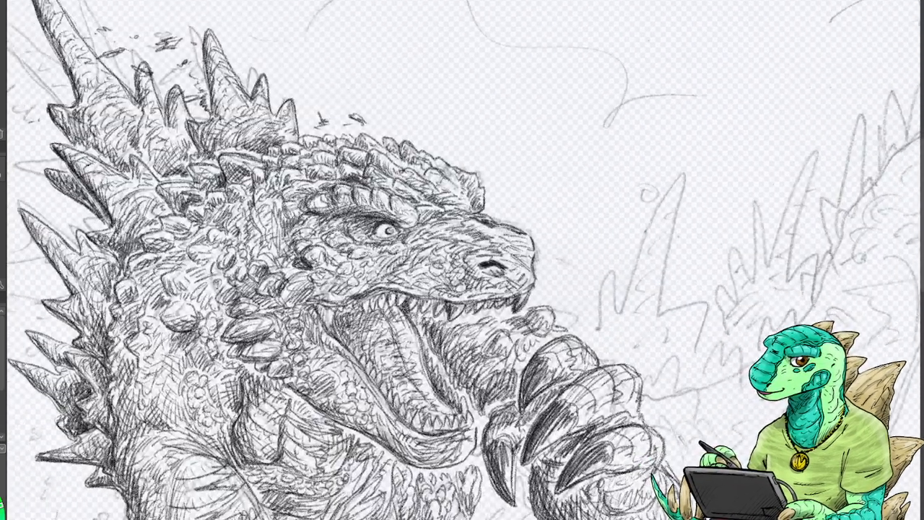
Darken the details of the head with fine hatching on the crown scales, brow, cheek, snout and upper lip.
mouse_move(281, 142)
left_mouse_down()
mouse_move(374, 133)
mouse_move(361, 137)
left_mouse_up()
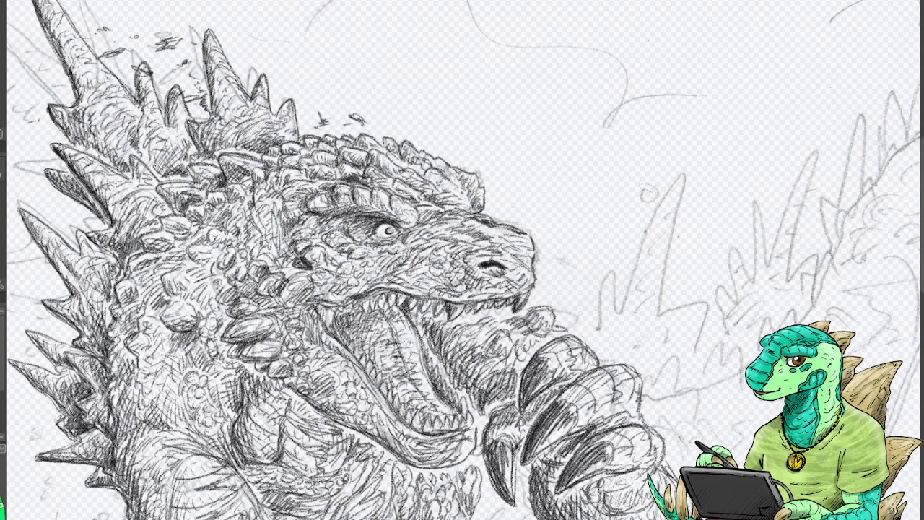
left_click_drag(454, 186, 434, 161)
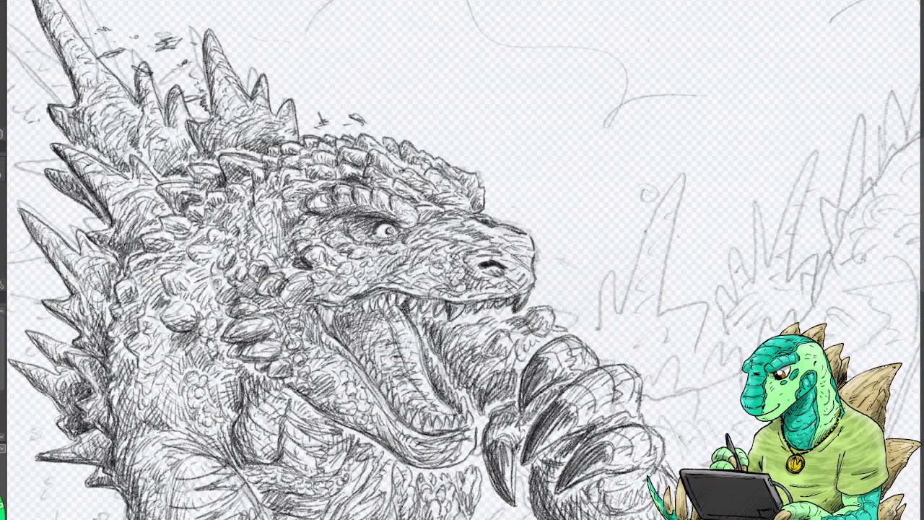
mouse_move(397, 234)
left_mouse_down()
mouse_move(373, 238)
mouse_move(349, 218)
left_mouse_up()
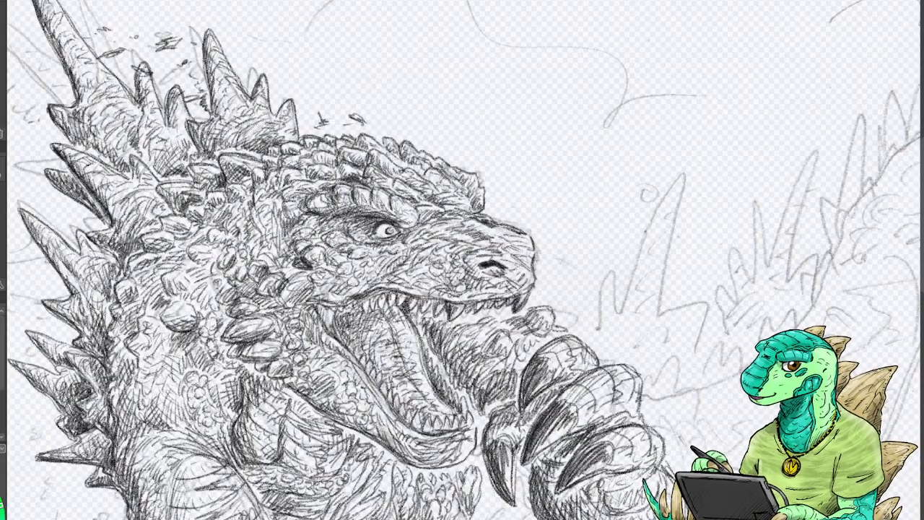
left_click_drag(302, 268, 291, 275)
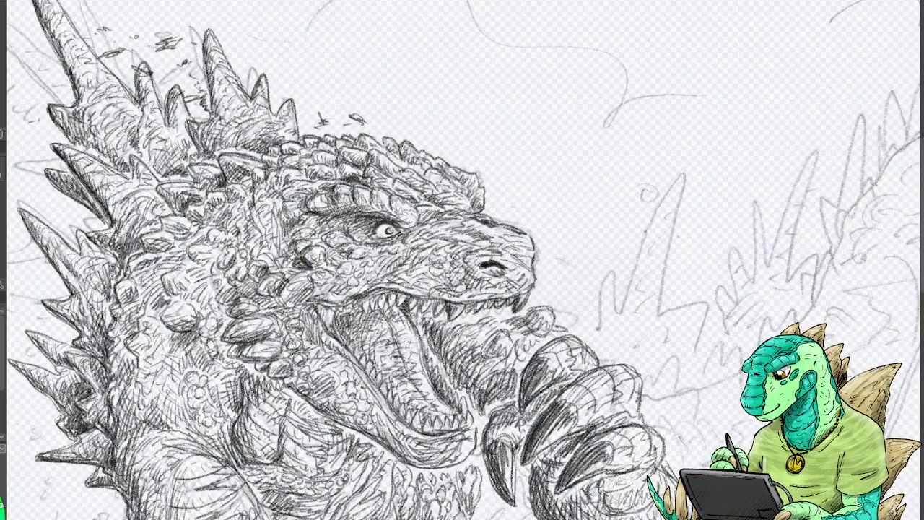
left_click_drag(420, 296, 445, 301)
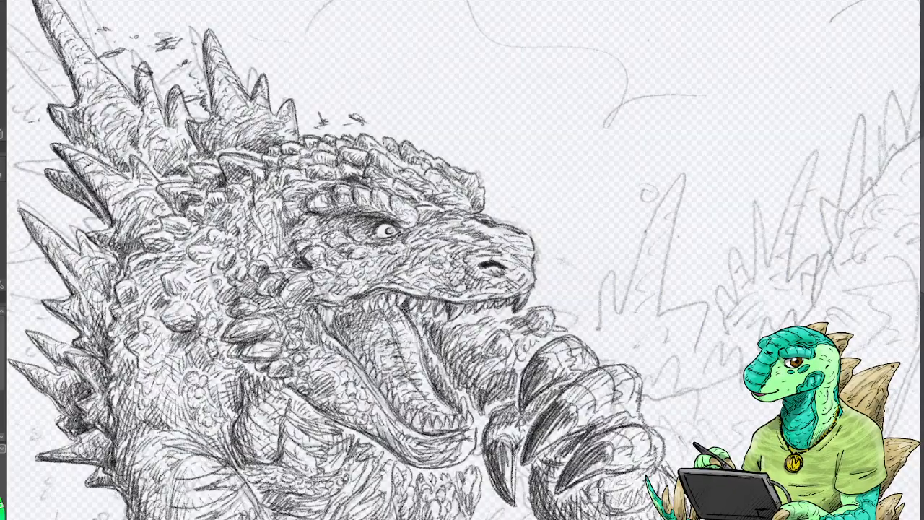
mouse_move(438, 233)
left_mouse_down()
mouse_move(470, 231)
mouse_move(443, 223)
mouse_move(472, 235)
left_mouse_up()
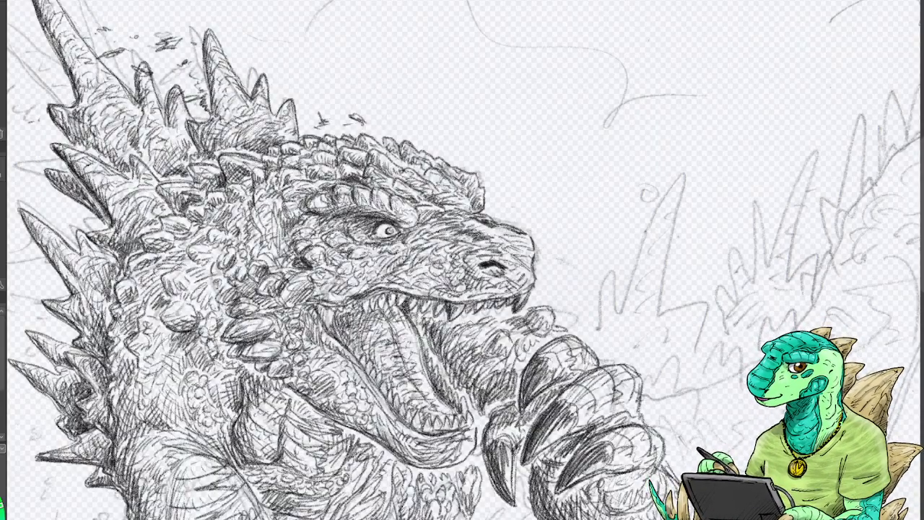
left_click_drag(462, 323, 482, 318)
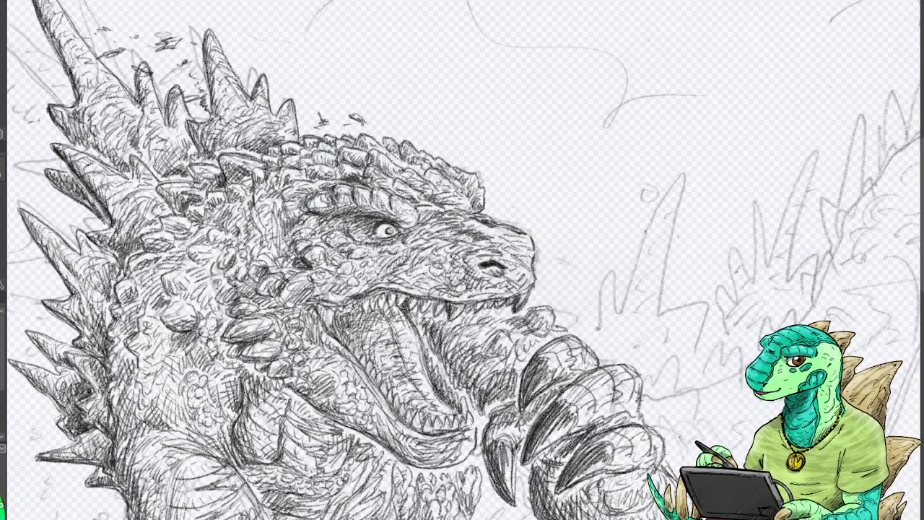
Outline the bent leg beneath the outstretched hand, tracing the rounded knee, its front edge and the contour behind the fingers.
scroll(462, 259, "down", 6)
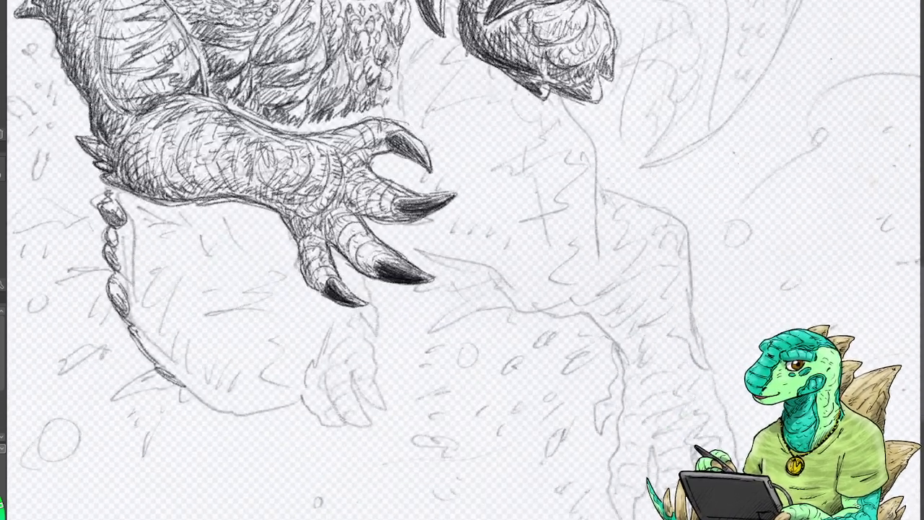
mouse_move(159, 373)
left_mouse_down()
mouse_move(241, 427)
mouse_move(292, 430)
mouse_move(333, 397)
left_mouse_up()
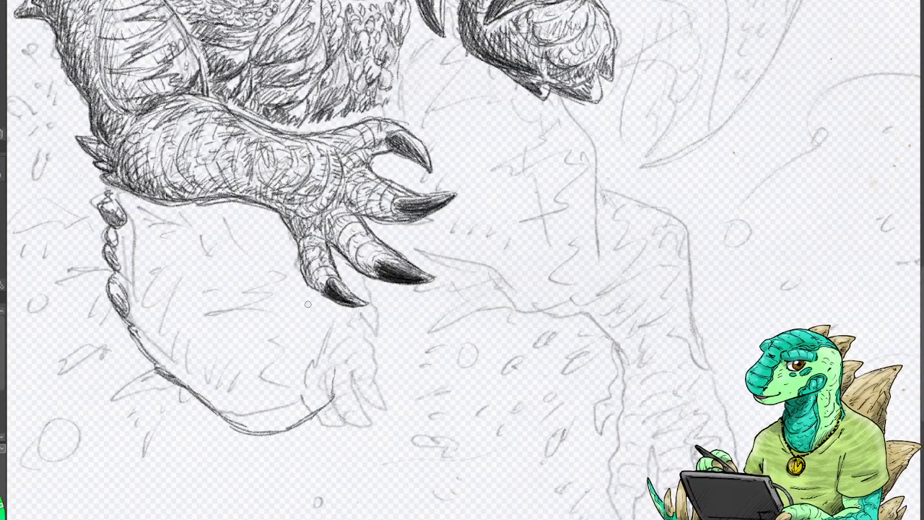
left_click_drag(250, 209, 279, 235)
left_click_drag(260, 206, 292, 252)
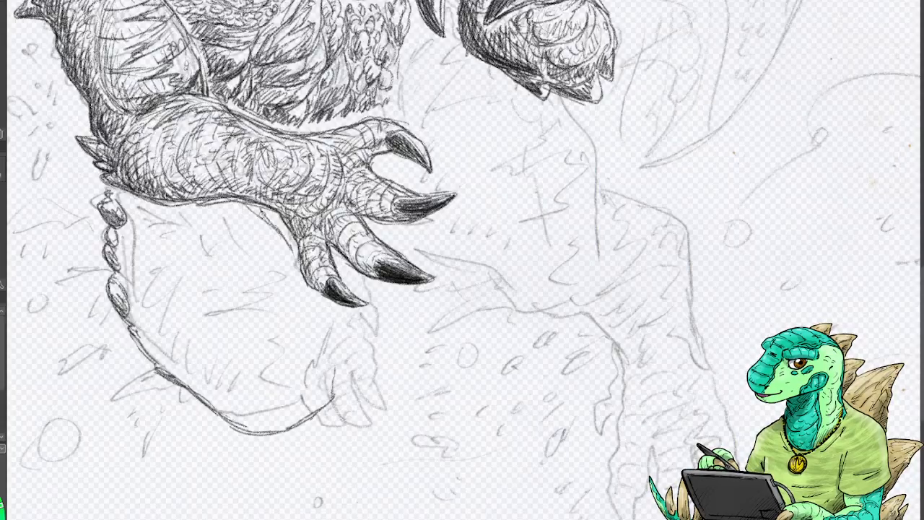
left_click_drag(262, 216, 290, 245)
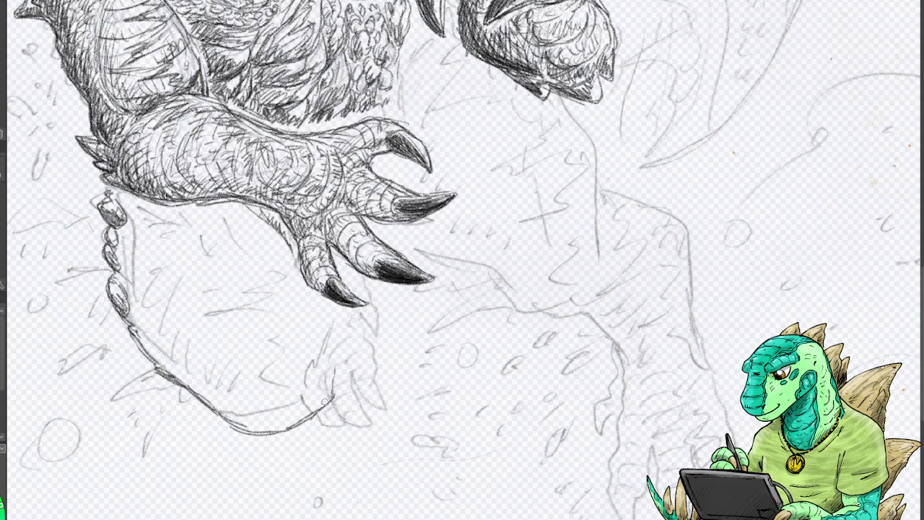
mouse_move(323, 401)
left_mouse_down()
mouse_move(342, 324)
mouse_move(328, 361)
left_mouse_up()
left_click_drag(321, 328, 331, 374)
left_click_drag(315, 297, 323, 339)
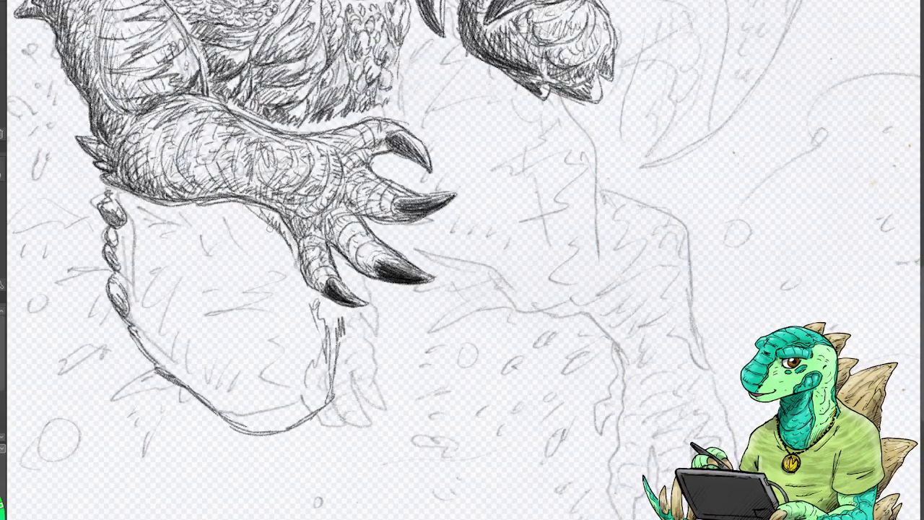
Draw jagged muscle folds inside the thigh and hatch the upper fold beneath the outstretched hand.
mouse_move(282, 244)
left_mouse_down()
mouse_move(242, 284)
mouse_move(281, 297)
mouse_move(266, 319)
mouse_move(277, 325)
mouse_move(246, 345)
mouse_move(302, 347)
mouse_move(309, 369)
mouse_move(280, 388)
mouse_move(272, 407)
mouse_move(285, 410)
mouse_move(248, 404)
mouse_move(299, 389)
mouse_move(309, 358)
mouse_move(236, 345)
mouse_move(271, 329)
mouse_move(267, 249)
left_mouse_up()
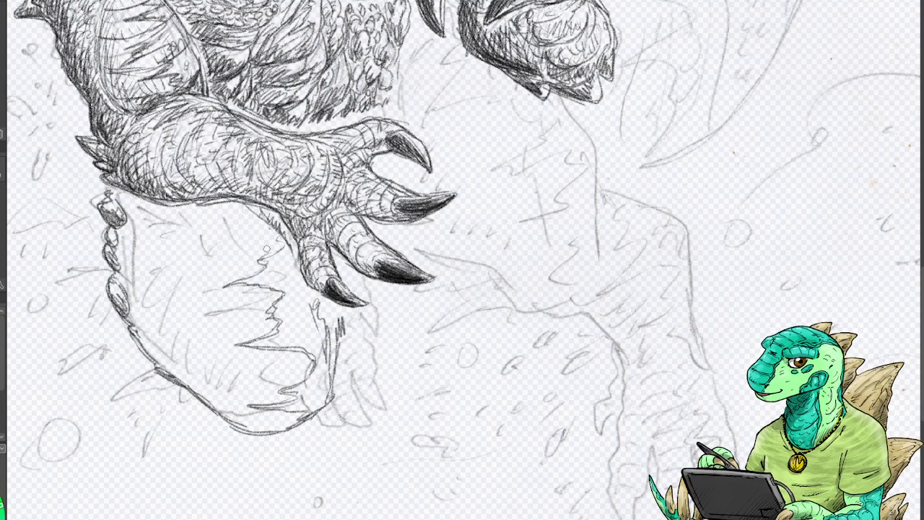
mouse_move(221, 217)
left_mouse_down()
mouse_move(275, 292)
mouse_move(280, 349)
mouse_move(228, 231)
mouse_move(237, 236)
mouse_move(244, 220)
left_mouse_up()
mouse_move(243, 245)
left_mouse_down()
mouse_move(252, 224)
mouse_move(255, 231)
left_mouse_up()
left_click_drag(253, 254, 266, 234)
left_click_drag(263, 251, 274, 240)
mouse_move(234, 231)
left_mouse_down()
mouse_move(234, 214)
mouse_move(258, 221)
left_mouse_up()
mouse_move(247, 244)
left_mouse_down()
mouse_move(258, 228)
mouse_move(266, 232)
left_mouse_up()
mouse_move(256, 254)
left_mouse_down()
mouse_move(267, 236)
mouse_move(275, 244)
left_mouse_up()
left_click_drag(270, 252, 279, 244)
left_click_drag(268, 278, 293, 274)
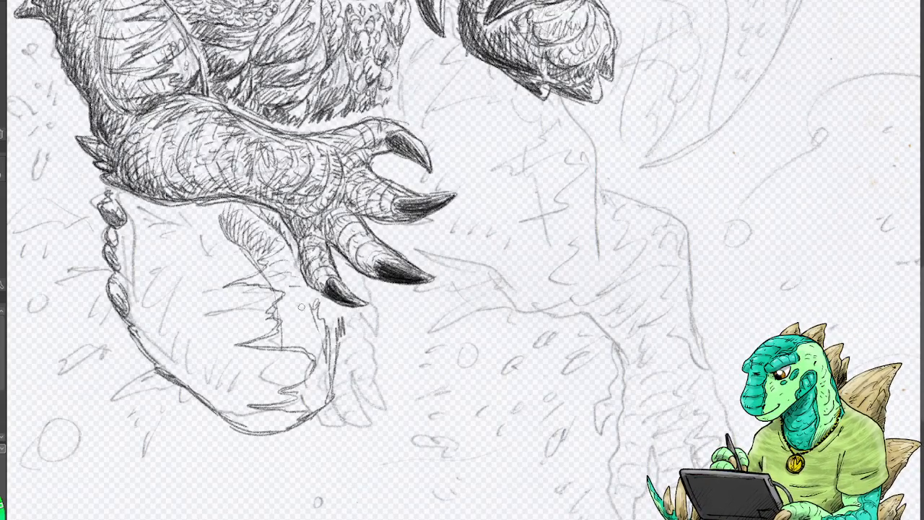
Hatch the front side of the leg from beneath the lowest finger claw down to the knee.
left_click_drag(286, 312, 306, 310)
left_click_drag(293, 322, 307, 330)
left_click_drag(287, 335, 321, 335)
left_click_drag(292, 295, 302, 289)
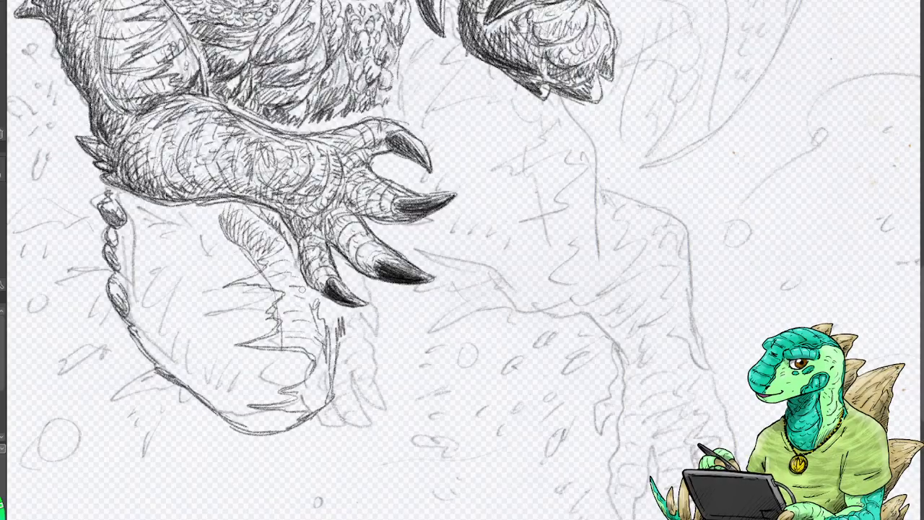
left_click_drag(277, 342, 297, 333)
mouse_move(306, 396)
left_mouse_down()
mouse_move(325, 384)
mouse_move(331, 397)
left_mouse_up()
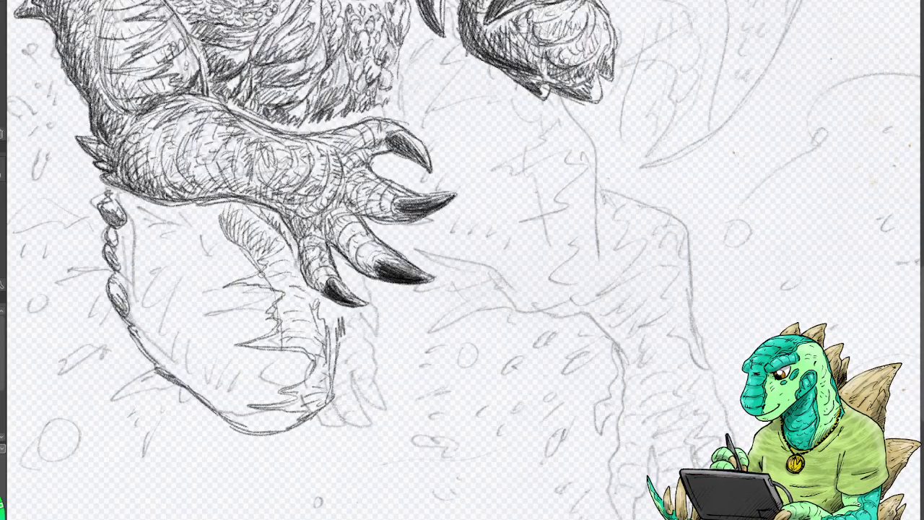
Sketch small dark debris fragments in the empty space behind the leg.
mouse_move(106, 341)
left_mouse_down()
mouse_move(66, 353)
mouse_move(112, 341)
left_mouse_up()
mouse_move(73, 305)
left_mouse_down()
mouse_move(48, 315)
mouse_move(73, 316)
left_mouse_up()
left_click_drag(90, 282, 77, 288)
mouse_move(106, 326)
left_mouse_down()
mouse_move(94, 325)
mouse_move(102, 324)
left_mouse_up()
mouse_move(137, 348)
left_mouse_down()
mouse_move(128, 367)
mouse_move(84, 375)
mouse_move(94, 374)
left_mouse_up()
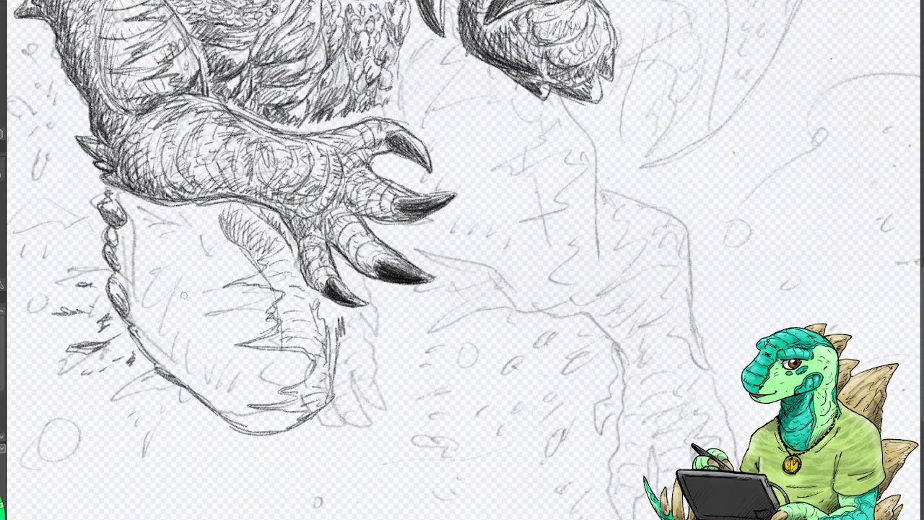
Shade the thigh's central muscle fold and hatch along the leg's back edge and the area directly beneath the forearm.
left_click_drag(217, 304, 176, 296)
mouse_move(254, 306)
left_mouse_down()
mouse_move(222, 327)
mouse_move(172, 321)
mouse_move(160, 304)
mouse_move(232, 311)
mouse_move(283, 336)
left_mouse_up()
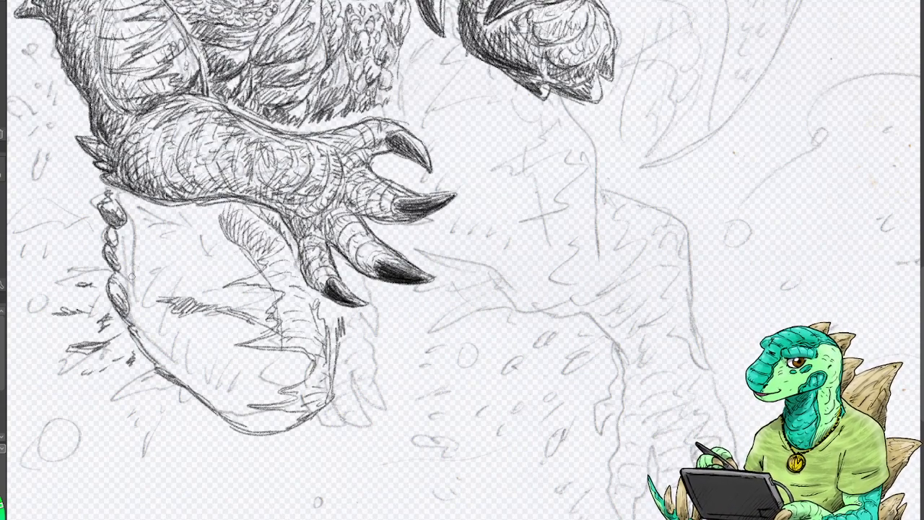
left_click_drag(120, 249, 124, 278)
mouse_move(122, 229)
left_mouse_down()
mouse_move(115, 194)
mouse_move(123, 211)
mouse_move(187, 212)
mouse_move(144, 225)
mouse_move(123, 246)
mouse_move(123, 260)
mouse_move(140, 269)
left_mouse_up()
mouse_move(150, 223)
left_mouse_down()
mouse_move(208, 213)
mouse_move(214, 225)
left_mouse_up()
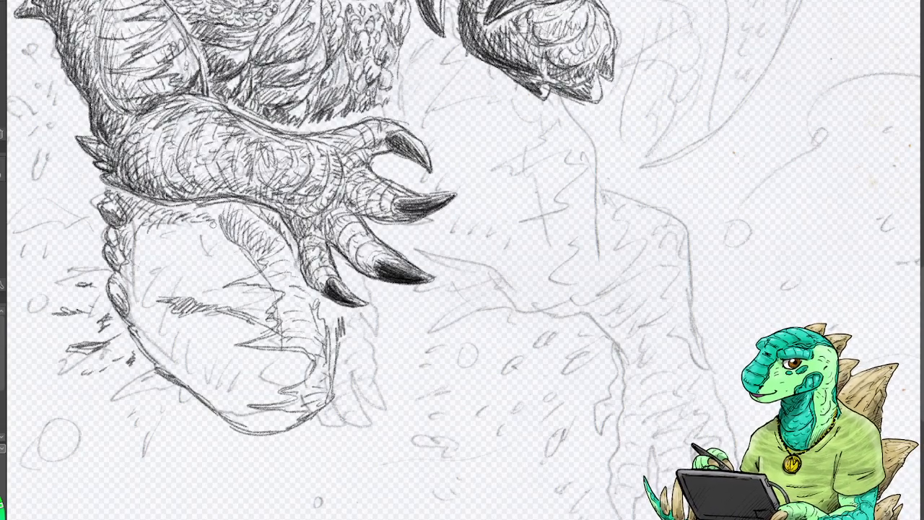
mouse_move(130, 211)
left_mouse_down()
mouse_move(143, 223)
mouse_move(139, 238)
mouse_move(149, 219)
mouse_move(169, 216)
mouse_move(128, 306)
mouse_move(135, 325)
mouse_move(171, 369)
mouse_move(172, 327)
mouse_move(169, 363)
mouse_move(224, 417)
mouse_move(249, 421)
mouse_move(159, 340)
mouse_move(140, 305)
mouse_move(142, 274)
mouse_move(138, 321)
mouse_move(148, 354)
mouse_move(172, 370)
mouse_move(134, 274)
mouse_move(121, 291)
mouse_move(141, 332)
mouse_move(121, 237)
mouse_move(135, 234)
mouse_move(152, 248)
mouse_move(141, 262)
mouse_move(195, 230)
mouse_move(153, 281)
mouse_move(223, 263)
mouse_move(185, 238)
mouse_move(244, 270)
left_mouse_up()
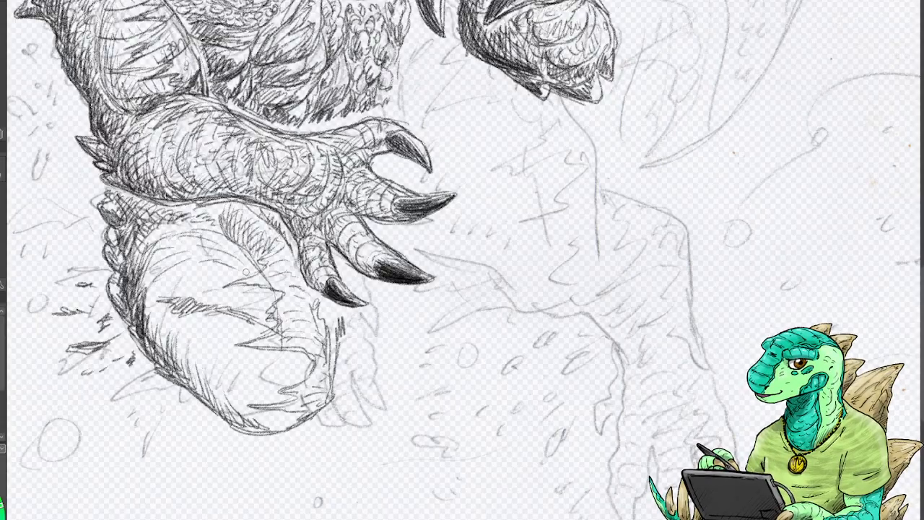
Fill the upper and middle thigh with curved skin lines and small scales around the central fold.
mouse_move(174, 265)
left_mouse_down()
mouse_move(170, 225)
mouse_move(149, 292)
mouse_move(232, 278)
mouse_move(191, 285)
mouse_move(186, 256)
left_mouse_up()
left_click_drag(191, 267, 219, 261)
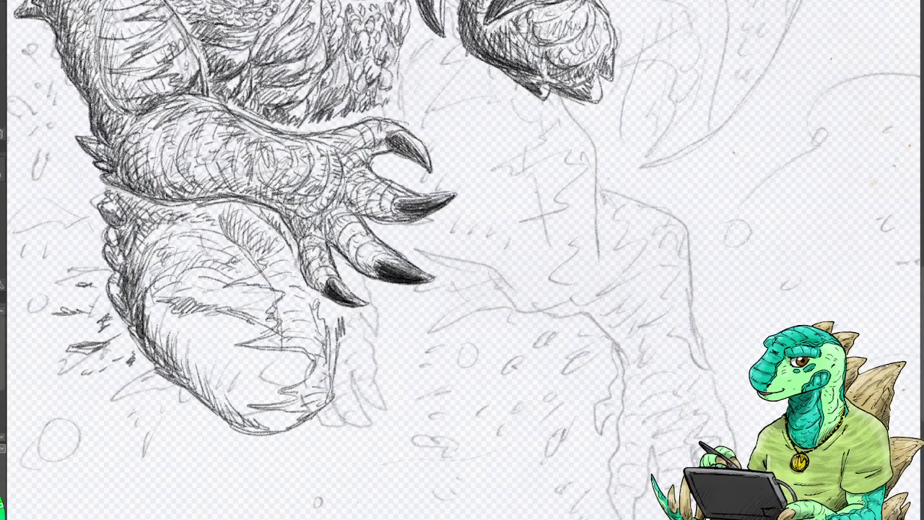
mouse_move(168, 312)
left_mouse_down()
mouse_move(171, 326)
mouse_move(150, 318)
mouse_move(163, 293)
mouse_move(182, 287)
left_mouse_up()
mouse_move(162, 329)
left_mouse_down()
mouse_move(188, 353)
mouse_move(184, 327)
mouse_move(179, 361)
mouse_move(204, 369)
left_mouse_up()
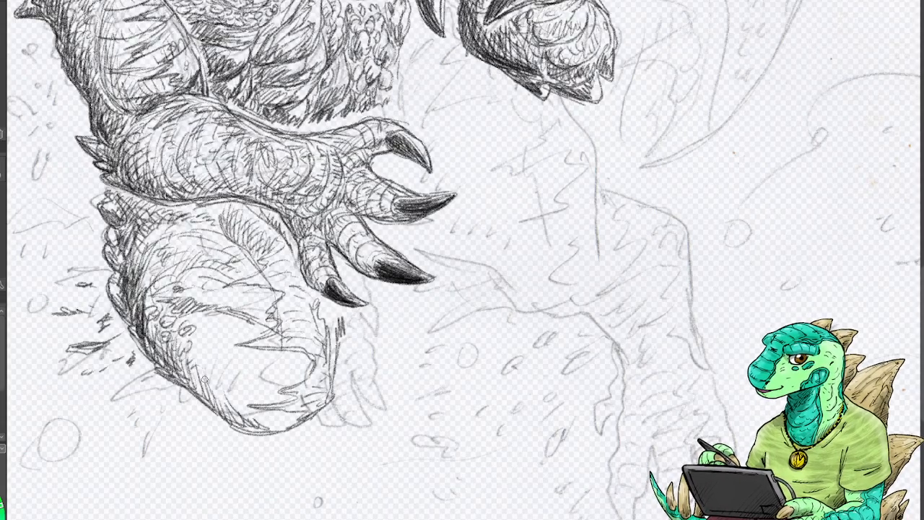
Texture the lower thigh and knee with curved hatching, and darken the shadow along the leg's back edge and under the forearm.
mouse_move(187, 278)
left_mouse_down()
mouse_move(216, 303)
mouse_move(246, 291)
mouse_move(244, 302)
mouse_move(261, 296)
mouse_move(249, 306)
mouse_move(264, 319)
mouse_move(201, 354)
mouse_move(214, 382)
mouse_move(224, 345)
mouse_move(215, 322)
mouse_move(209, 347)
mouse_move(220, 353)
mouse_move(250, 329)
left_mouse_up()
mouse_move(215, 373)
left_mouse_down()
mouse_move(238, 408)
mouse_move(258, 388)
mouse_move(276, 425)
mouse_move(263, 397)
mouse_move(223, 361)
mouse_move(248, 373)
mouse_move(250, 389)
mouse_move(269, 401)
mouse_move(288, 393)
mouse_move(265, 361)
mouse_move(244, 365)
mouse_move(302, 375)
mouse_move(289, 356)
left_mouse_up()
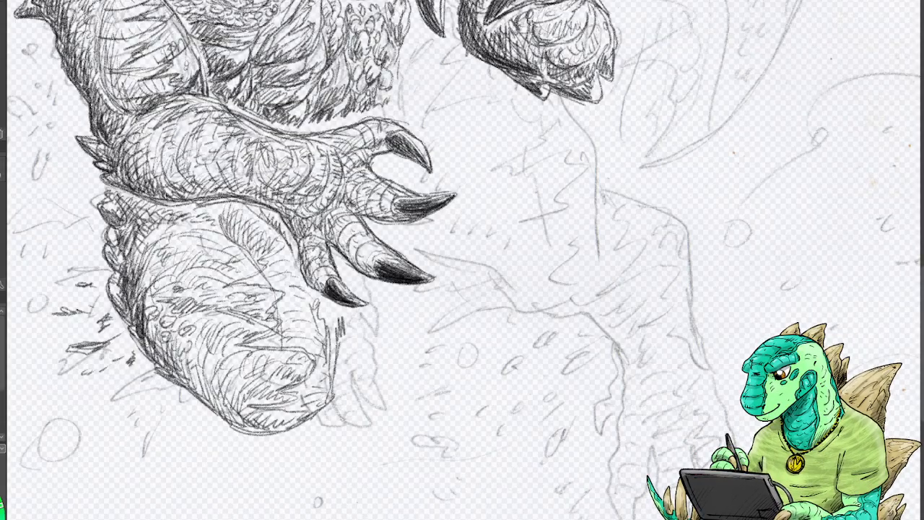
mouse_move(147, 303)
left_mouse_down()
mouse_move(147, 325)
mouse_move(174, 360)
mouse_move(150, 334)
mouse_move(122, 253)
mouse_move(143, 318)
mouse_move(133, 303)
mouse_move(112, 237)
mouse_move(119, 307)
mouse_move(143, 338)
left_mouse_up()
mouse_move(142, 250)
left_mouse_down()
mouse_move(124, 217)
mouse_move(138, 199)
mouse_move(128, 233)
mouse_move(144, 213)
mouse_move(126, 206)
mouse_move(115, 215)
mouse_move(133, 224)
mouse_move(123, 228)
mouse_move(137, 211)
mouse_move(153, 239)
mouse_move(176, 207)
mouse_move(152, 238)
mouse_move(199, 217)
mouse_move(219, 219)
left_mouse_up()
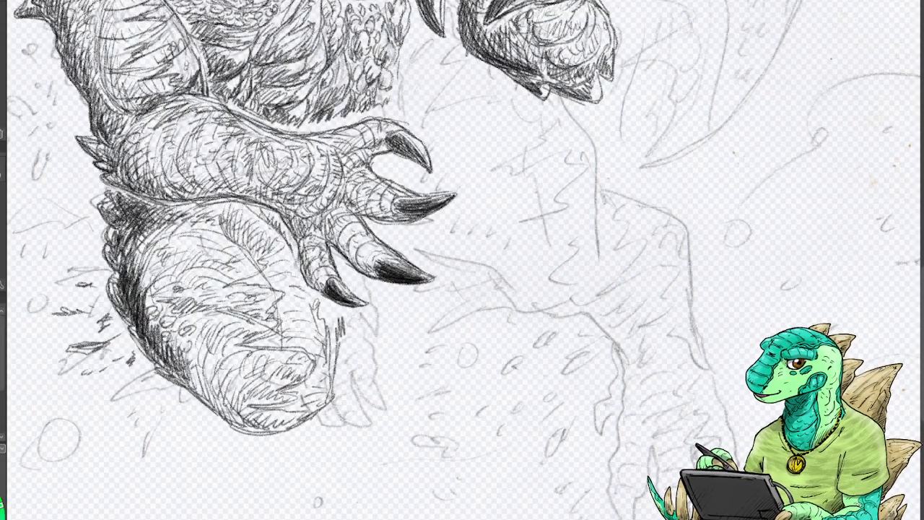
Deepen the hatching along the underside of the near thigh and knee, and reinforce the outer edge of the raised fist's knuckles.
mouse_move(184, 361)
left_mouse_down()
mouse_move(201, 393)
mouse_move(238, 422)
mouse_move(267, 430)
mouse_move(304, 410)
left_mouse_up()
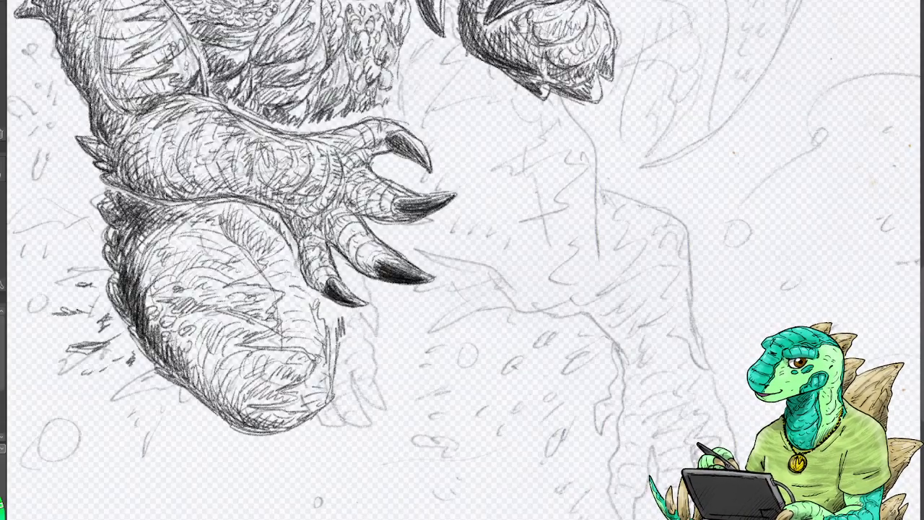
mouse_move(462, 29)
left_mouse_down()
mouse_move(606, 476)
mouse_move(628, 491)
mouse_move(305, 397)
mouse_move(350, 403)
left_mouse_up()
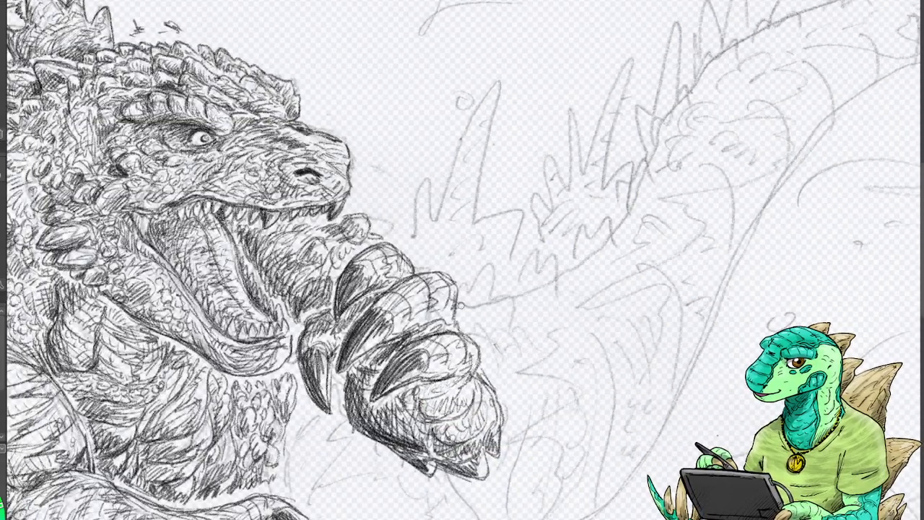
mouse_move(454, 278)
left_mouse_down()
mouse_move(462, 333)
mouse_move(473, 343)
mouse_move(469, 375)
left_mouse_up()
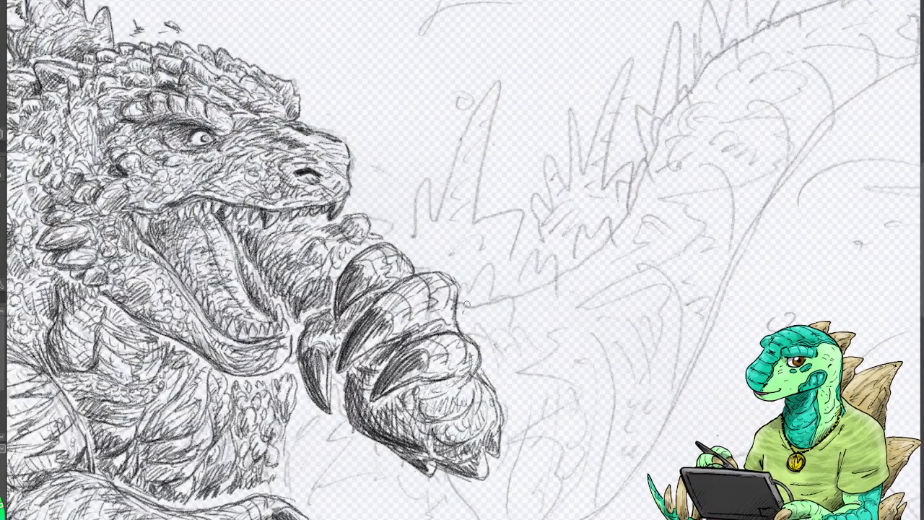
Draw a row of small, dark, pointed scales along the tail's ridge, from the raised fist up the first steep curve.
mouse_move(466, 304)
left_mouse_down()
mouse_move(497, 280)
mouse_move(498, 314)
mouse_move(555, 263)
mouse_move(525, 319)
mouse_move(514, 307)
mouse_move(504, 317)
mouse_move(491, 310)
mouse_move(467, 320)
mouse_move(487, 292)
mouse_move(488, 319)
mouse_move(480, 281)
mouse_move(505, 316)
mouse_move(527, 290)
mouse_move(531, 319)
mouse_move(547, 286)
mouse_move(560, 306)
mouse_move(550, 266)
mouse_move(557, 304)
left_mouse_up()
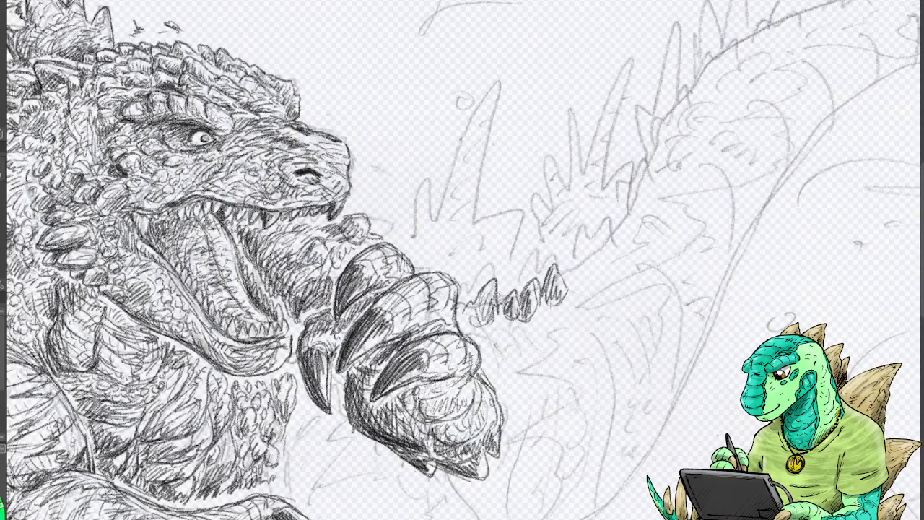
mouse_move(463, 295)
left_mouse_down()
mouse_move(472, 271)
mouse_move(467, 307)
mouse_move(478, 288)
mouse_move(528, 282)
left_mouse_up()
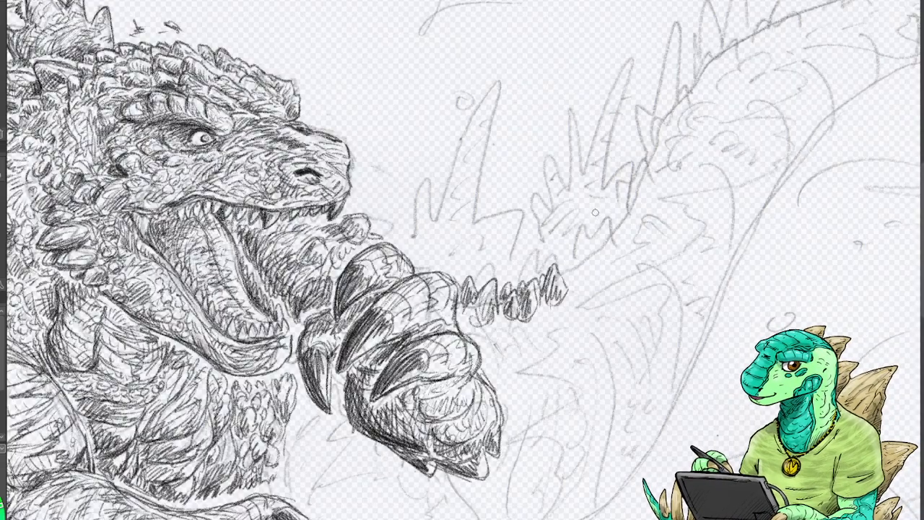
mouse_move(571, 263)
left_mouse_down()
mouse_move(601, 230)
mouse_move(612, 242)
mouse_move(602, 226)
mouse_move(569, 286)
mouse_move(584, 286)
mouse_move(576, 281)
mouse_move(628, 219)
mouse_move(634, 196)
mouse_move(642, 213)
mouse_move(626, 216)
mouse_move(621, 238)
mouse_move(637, 227)
mouse_move(624, 227)
mouse_move(643, 205)
mouse_move(641, 164)
mouse_move(651, 184)
mouse_move(640, 187)
mouse_move(637, 209)
left_mouse_up()
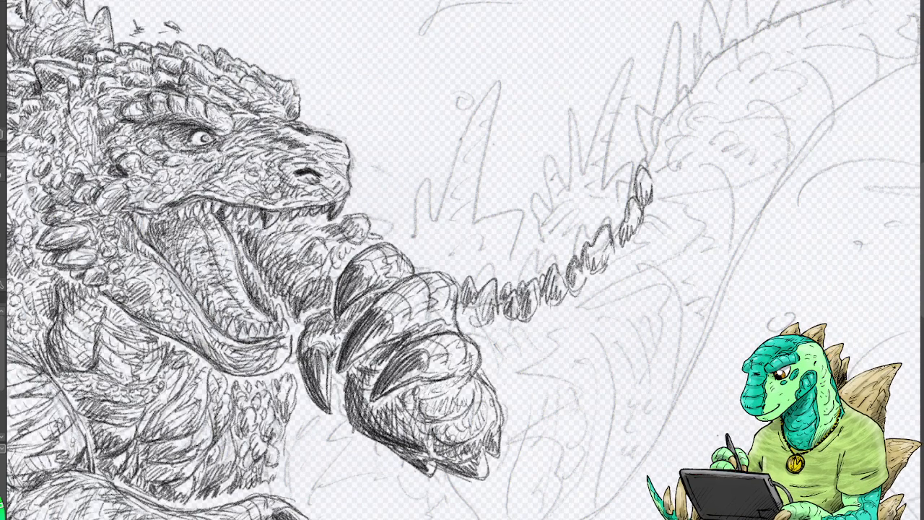
left_click_drag(548, 309, 473, 329)
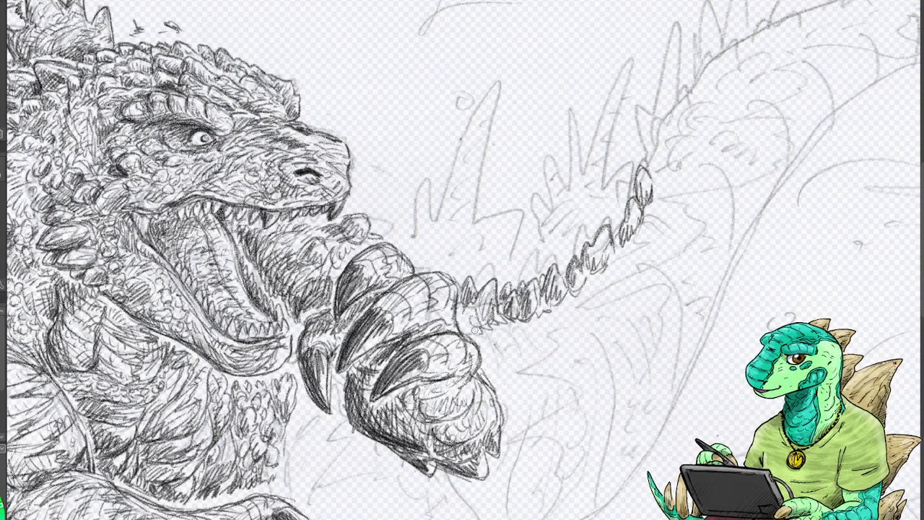
left_click_drag(608, 266, 557, 299)
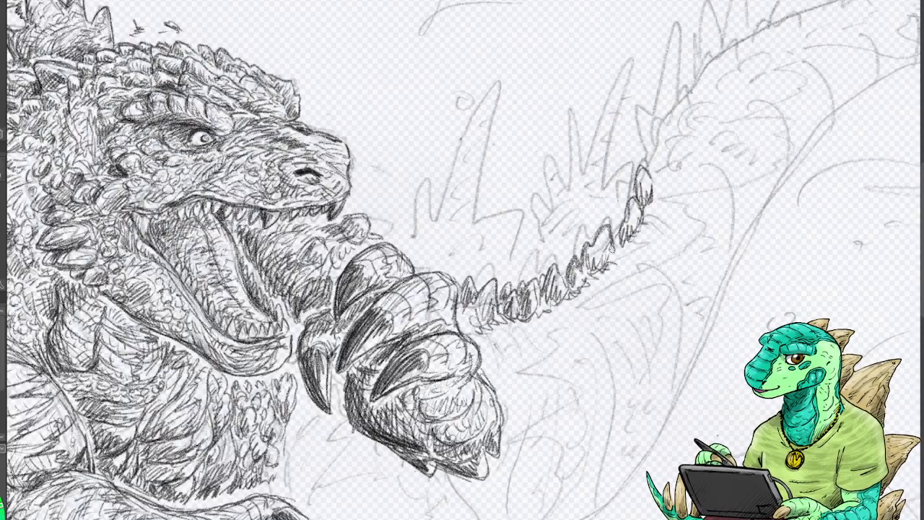
mouse_move(647, 215)
left_mouse_down()
mouse_move(659, 172)
mouse_move(495, 296)
mouse_move(338, 308)
mouse_move(357, 234)
mouse_move(339, 287)
mouse_move(344, 311)
mouse_move(350, 271)
mouse_move(392, 188)
mouse_move(370, 232)
mouse_move(396, 202)
mouse_move(349, 267)
mouse_move(324, 352)
mouse_move(310, 364)
left_mouse_up()
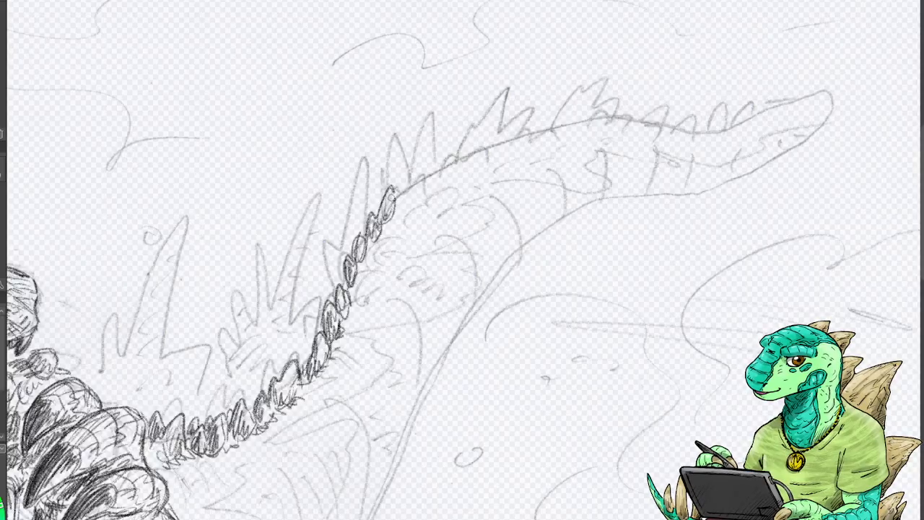
Continue the row of small overlapping ridge scales along the upper tail almost to its tip, tapering their size.
mouse_move(390, 197)
left_mouse_down()
mouse_move(430, 171)
mouse_move(393, 203)
mouse_move(405, 192)
left_mouse_up()
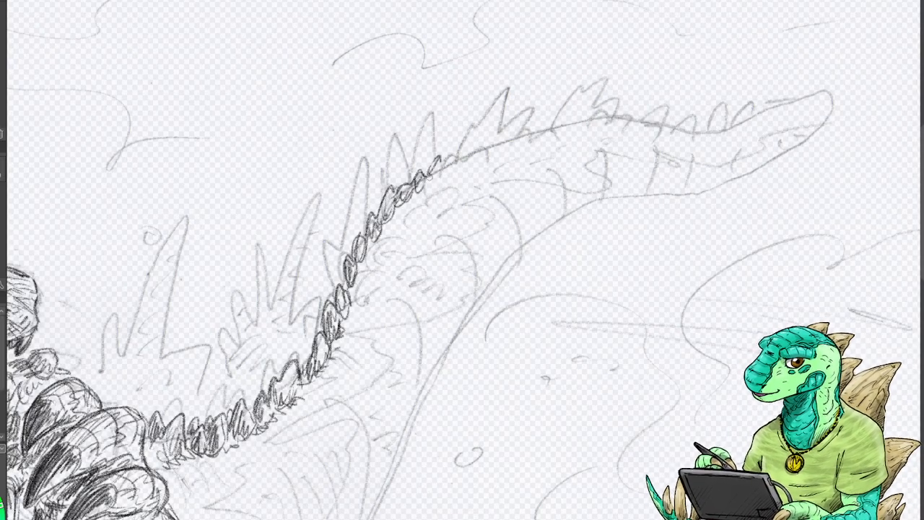
left_click_drag(447, 163, 426, 182)
mouse_move(456, 148)
left_mouse_down()
mouse_move(486, 131)
mouse_move(446, 166)
mouse_move(488, 139)
mouse_move(491, 148)
mouse_move(506, 144)
mouse_move(602, 95)
mouse_move(615, 109)
mouse_move(512, 142)
mouse_move(587, 111)
mouse_move(583, 121)
left_mouse_up()
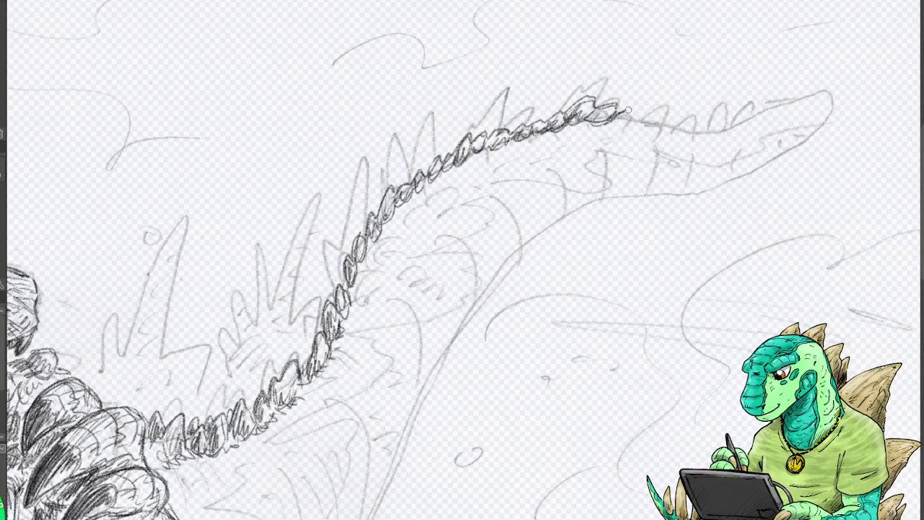
mouse_move(644, 114)
left_mouse_down()
mouse_move(702, 110)
mouse_move(677, 125)
mouse_move(691, 120)
mouse_move(613, 126)
left_mouse_up()
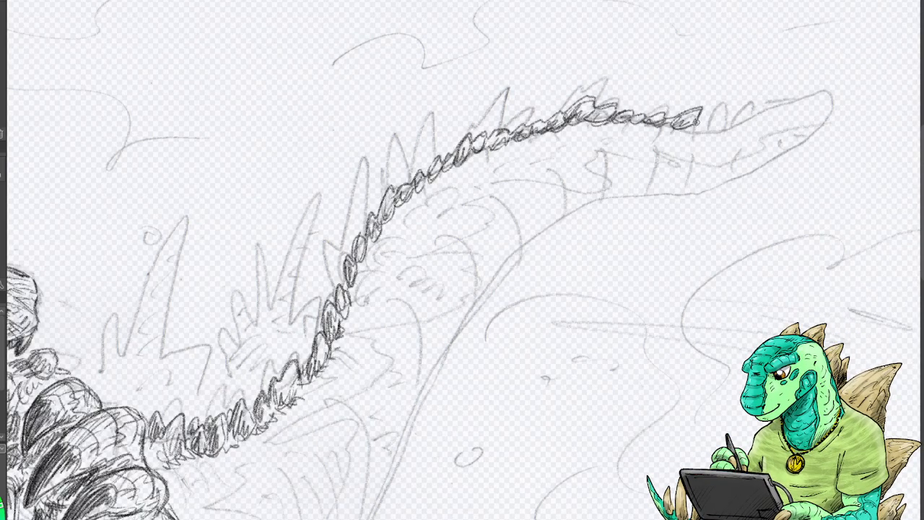
mouse_move(717, 121)
left_mouse_down()
mouse_move(764, 109)
mouse_move(710, 125)
mouse_move(729, 118)
left_mouse_up()
left_click_drag(723, 127, 748, 115)
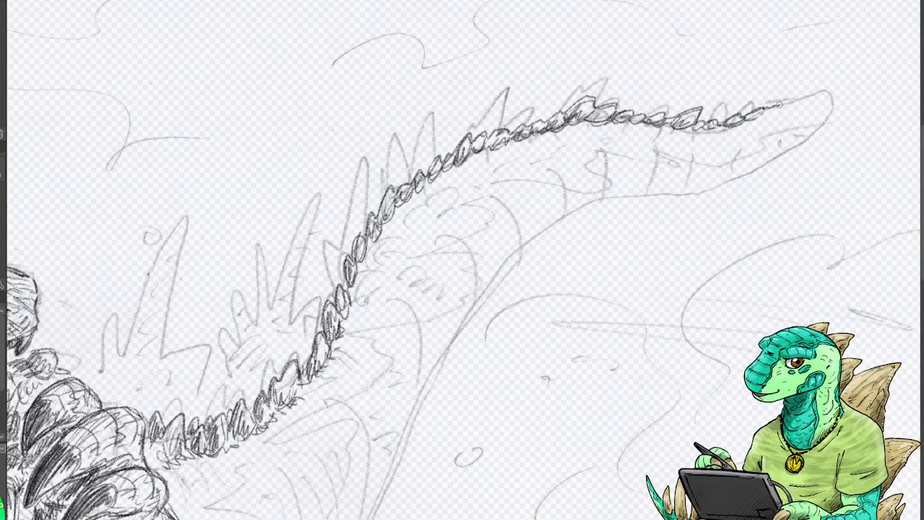
Outline the rounded tail tip and trace the tail's underside in a rough contour down toward the body.
left_click_drag(794, 102, 813, 104)
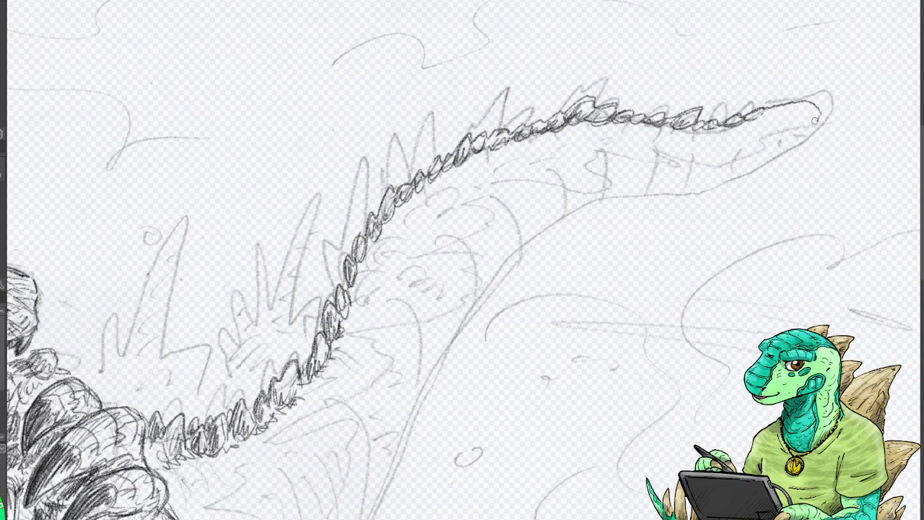
mouse_move(781, 146)
left_mouse_down()
mouse_move(698, 191)
mouse_move(623, 203)
mouse_move(739, 172)
mouse_move(818, 122)
left_mouse_up()
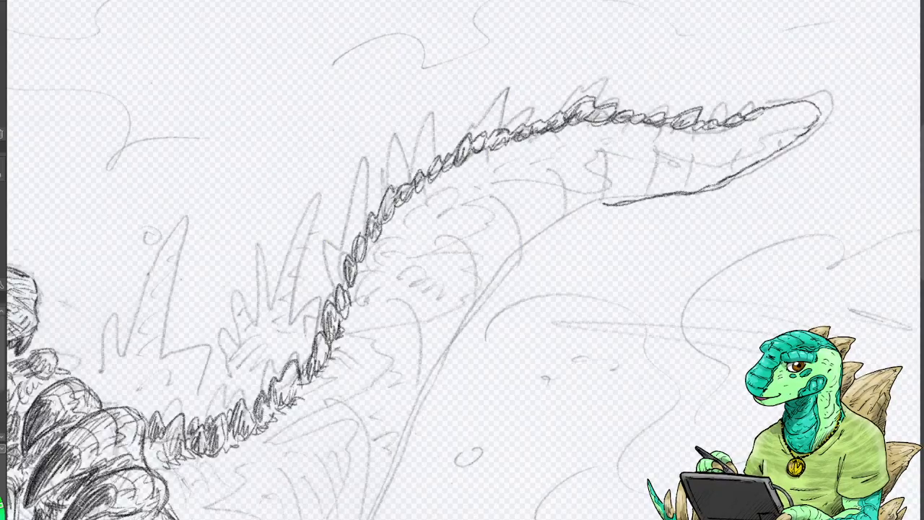
key("ctrl+minus")
key("ctrl+minus")
key("ctrl+minus")
key("ctrl+minus")
key("ctrl+plus")
key("ctrl+plus")
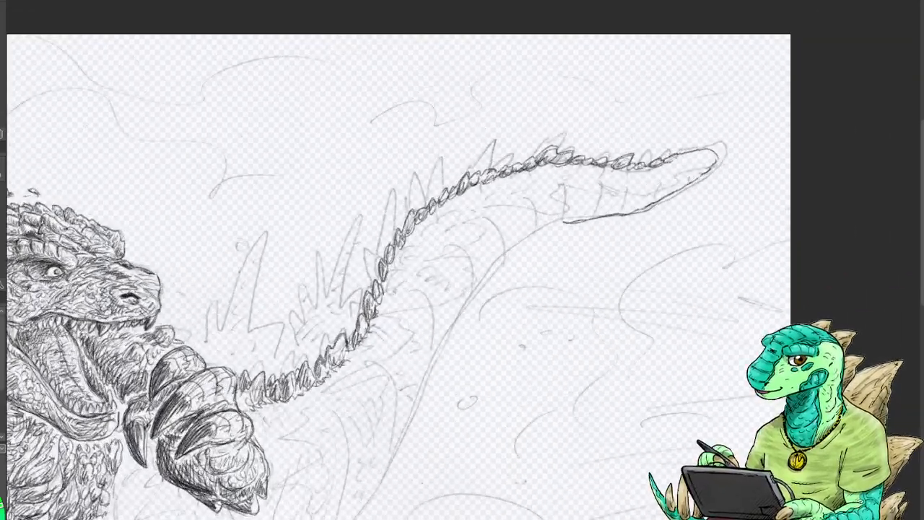
left_click_drag(317, 310, 414, 227)
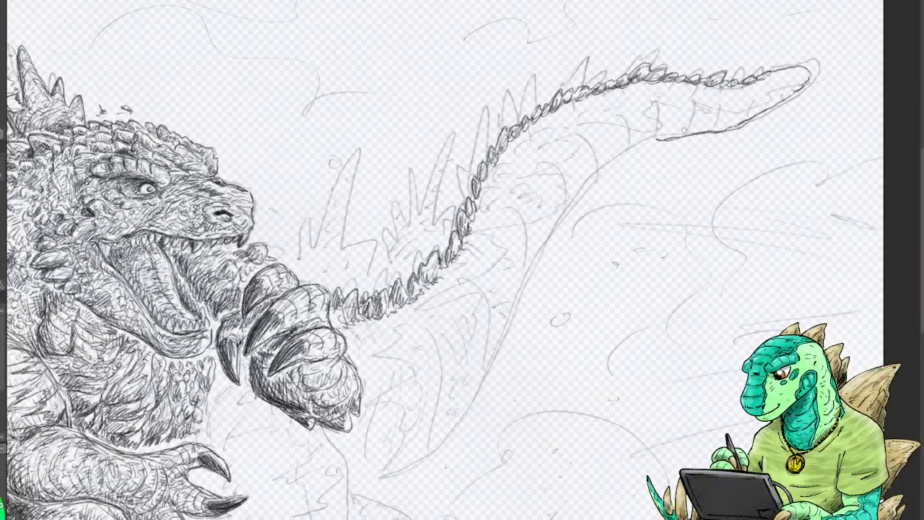
left_click_drag(627, 157, 596, 187)
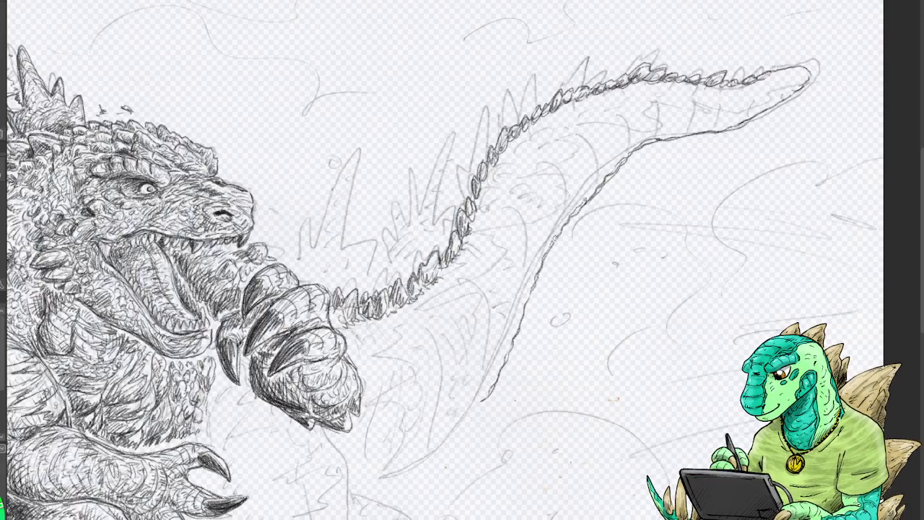
Outline the far thigh and knee below the raised fist, adding jagged skin folds and small bumpy scales along its outer edge.
left_click_drag(775, 283, 878, 109)
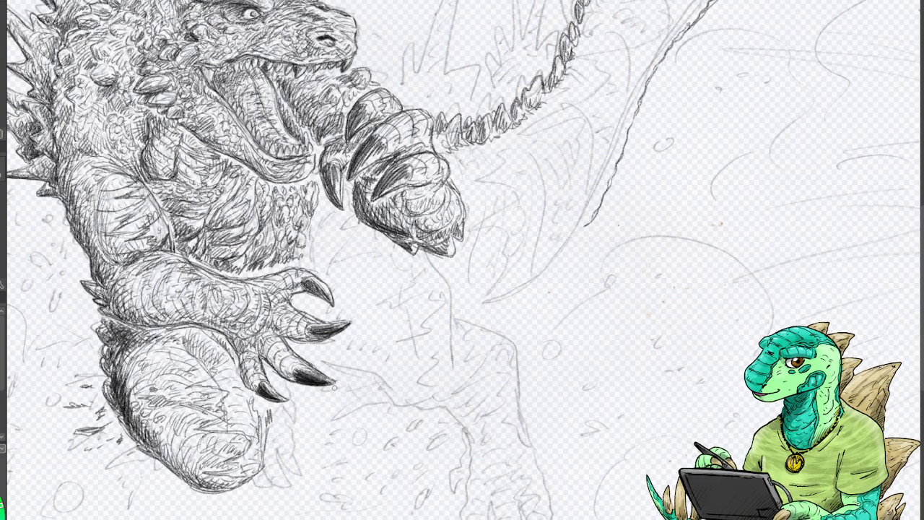
mouse_move(336, 386)
left_mouse_down()
mouse_move(411, 439)
mouse_move(443, 442)
mouse_move(346, 397)
mouse_move(398, 427)
mouse_move(452, 437)
mouse_move(466, 419)
left_mouse_up()
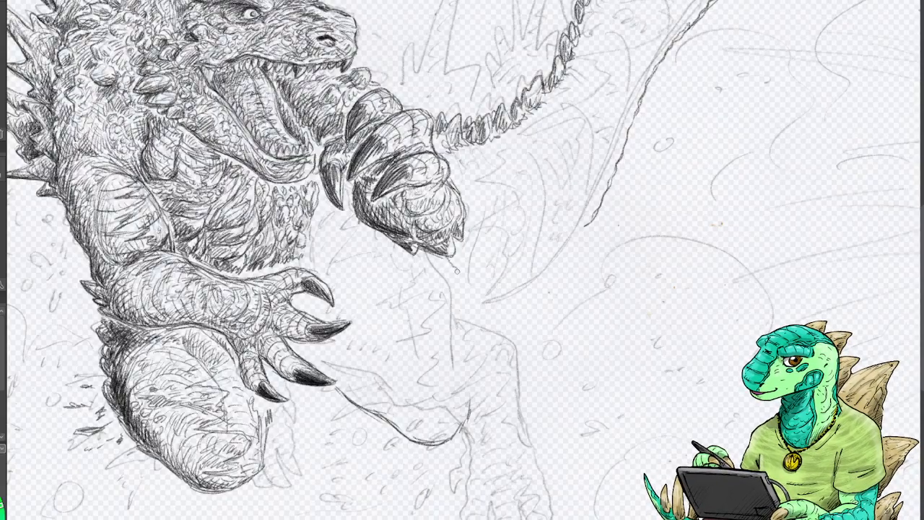
mouse_move(456, 271)
left_mouse_down()
mouse_move(468, 333)
mouse_move(456, 280)
mouse_move(416, 281)
mouse_move(390, 303)
mouse_move(433, 320)
mouse_move(396, 336)
mouse_move(444, 345)
mouse_move(433, 371)
mouse_move(460, 399)
mouse_move(426, 418)
mouse_move(466, 423)
mouse_move(462, 397)
mouse_move(444, 390)
mouse_move(449, 371)
mouse_move(417, 384)
left_mouse_up()
mouse_move(440, 336)
left_mouse_down()
mouse_move(426, 325)
mouse_move(425, 291)
mouse_move(396, 266)
mouse_move(349, 259)
mouse_move(382, 241)
mouse_move(348, 229)
mouse_move(354, 221)
mouse_move(352, 241)
mouse_move(383, 240)
mouse_move(361, 260)
mouse_move(427, 266)
mouse_move(390, 277)
mouse_move(446, 275)
mouse_move(447, 264)
mouse_move(445, 294)
mouse_move(463, 322)
mouse_move(467, 314)
left_mouse_up()
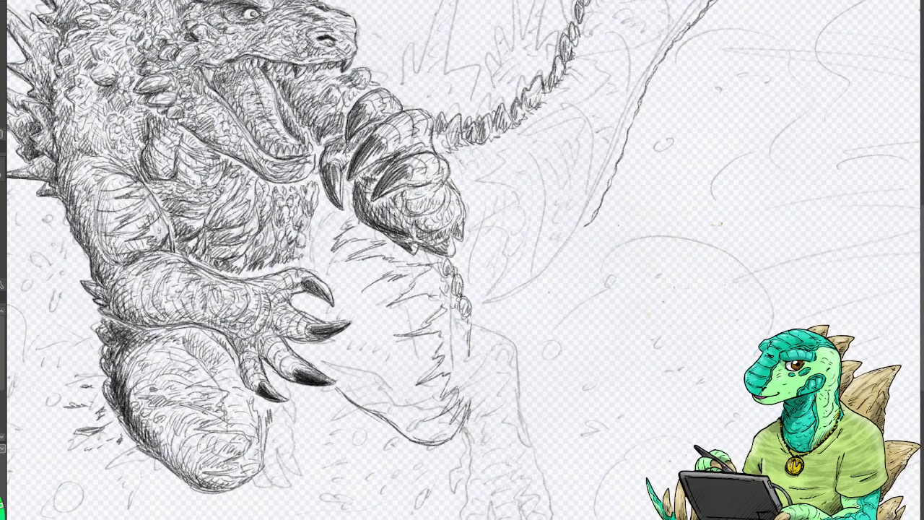
left_click_drag(428, 287, 436, 274)
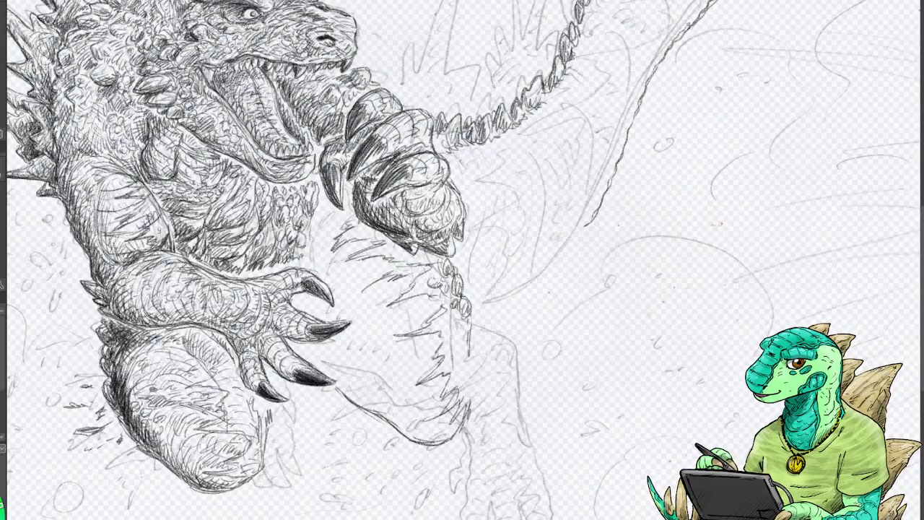
left_click_drag(470, 313, 471, 386)
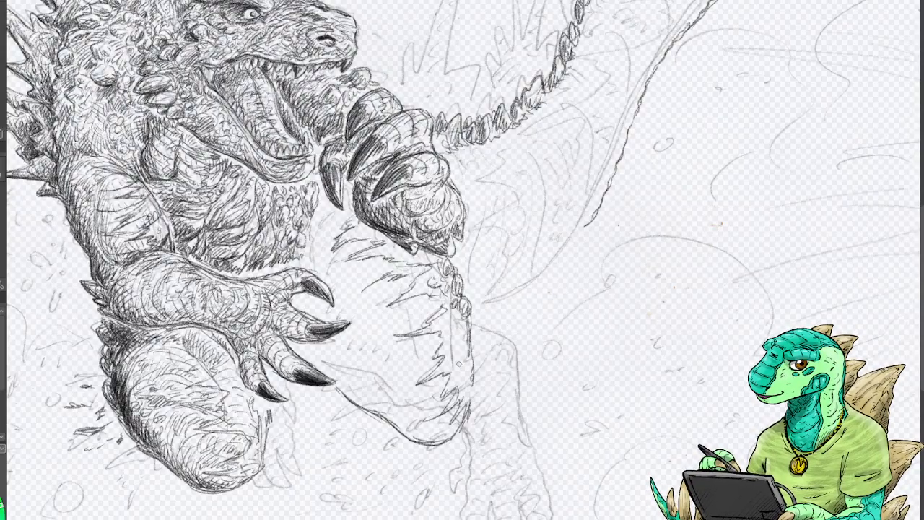
left_click_drag(450, 347, 466, 397)
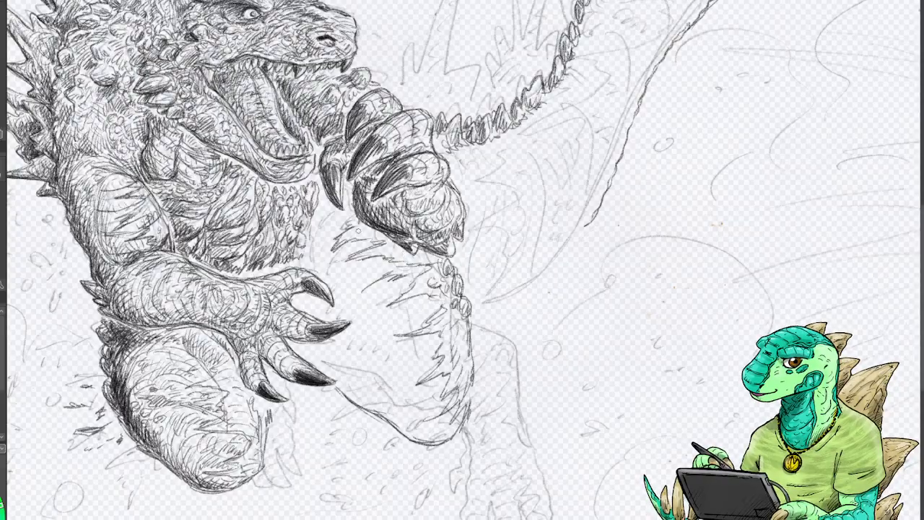
Fill the belly between the chest and the raised fist with short hatching down to the far thigh.
mouse_move(308, 257)
left_mouse_down()
mouse_move(309, 231)
mouse_move(336, 218)
left_mouse_up()
mouse_move(309, 251)
left_mouse_down()
mouse_move(318, 213)
mouse_move(334, 212)
mouse_move(327, 207)
left_mouse_up()
mouse_move(312, 214)
left_mouse_down()
mouse_move(327, 192)
mouse_move(333, 199)
left_mouse_up()
left_click_drag(318, 224, 329, 210)
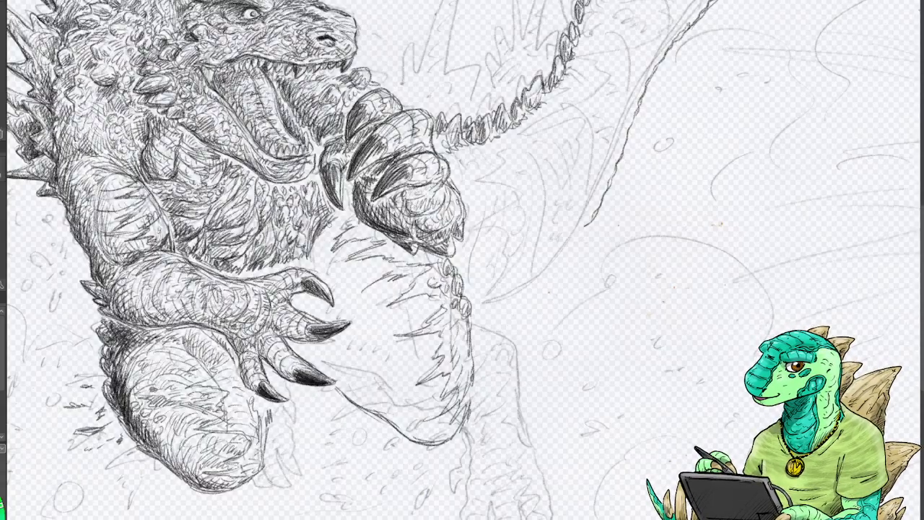
left_click_drag(313, 262, 322, 237)
left_click_drag(322, 256, 329, 237)
left_click_drag(322, 245, 335, 229)
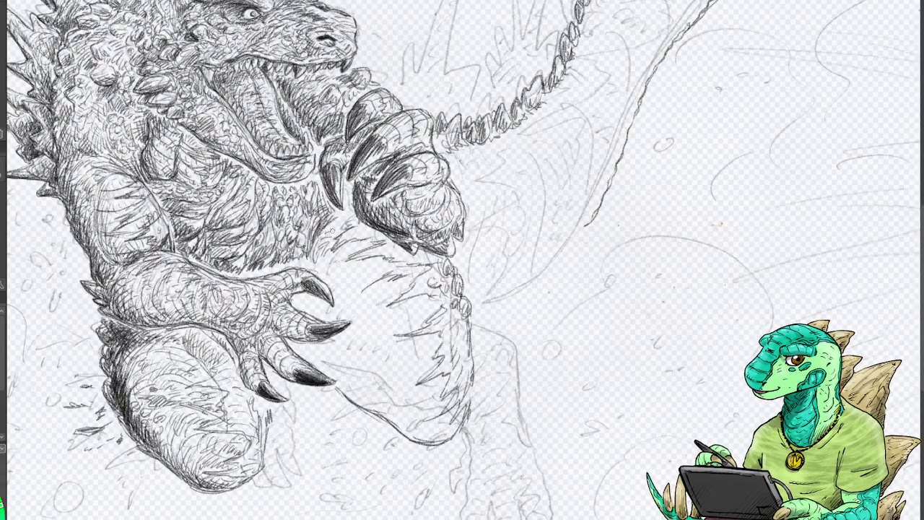
left_click_drag(316, 265, 327, 255)
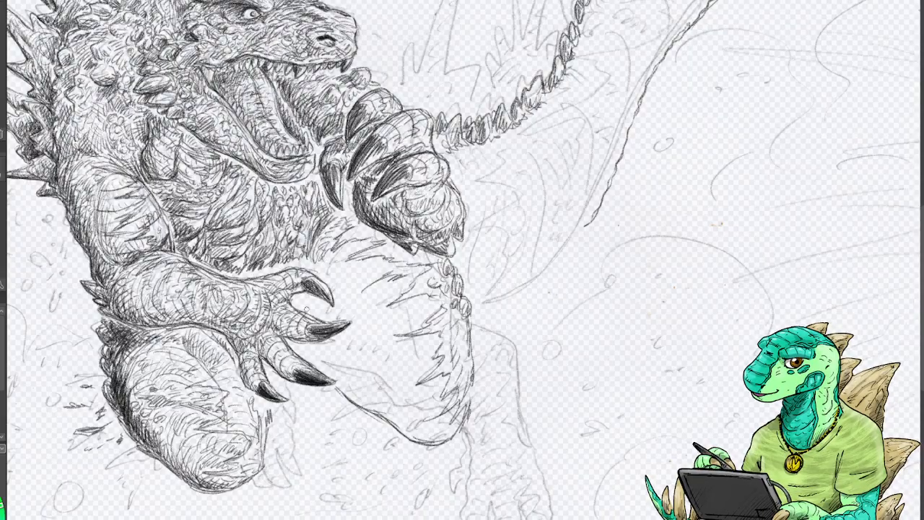
Shade the gap between the lower hand's upper two claws and hatch the crease where the belly meets the far thigh.
mouse_move(308, 312)
left_mouse_down()
mouse_move(324, 296)
mouse_move(332, 303)
mouse_move(312, 299)
mouse_move(336, 308)
left_mouse_up()
left_click_drag(306, 310, 336, 310)
mouse_move(311, 266)
left_mouse_down()
mouse_move(327, 240)
mouse_move(340, 253)
mouse_move(351, 245)
left_mouse_up()
left_click_drag(342, 261, 366, 244)
left_click_drag(355, 254, 381, 241)
left_click_drag(354, 256, 379, 247)
mouse_move(323, 273)
left_mouse_down()
mouse_move(331, 254)
mouse_move(343, 259)
mouse_move(335, 261)
mouse_move(325, 238)
mouse_move(339, 269)
left_mouse_up()
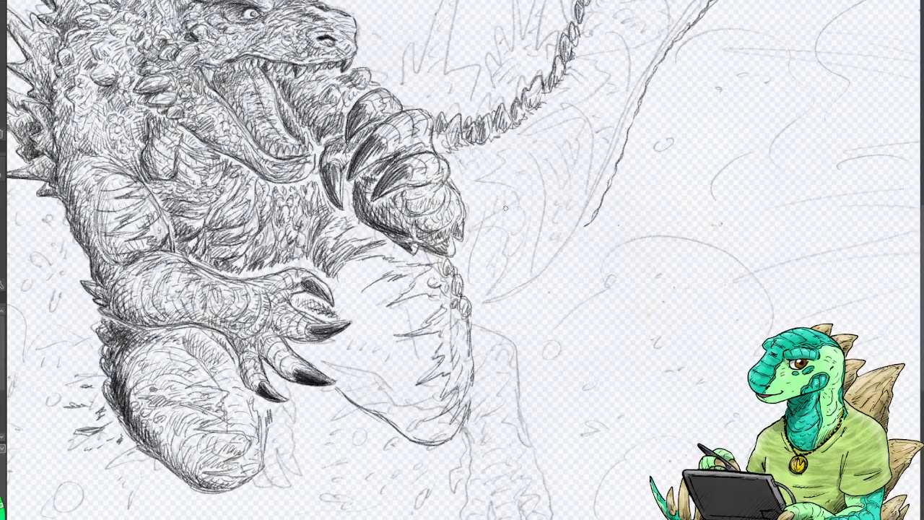
Extend the tail's lower contour down to the far thigh and darken the gap between the lower hand's middle claws.
mouse_move(573, 240)
left_mouse_down()
mouse_move(533, 282)
mouse_move(475, 308)
left_mouse_up()
left_click_drag(538, 276, 492, 304)
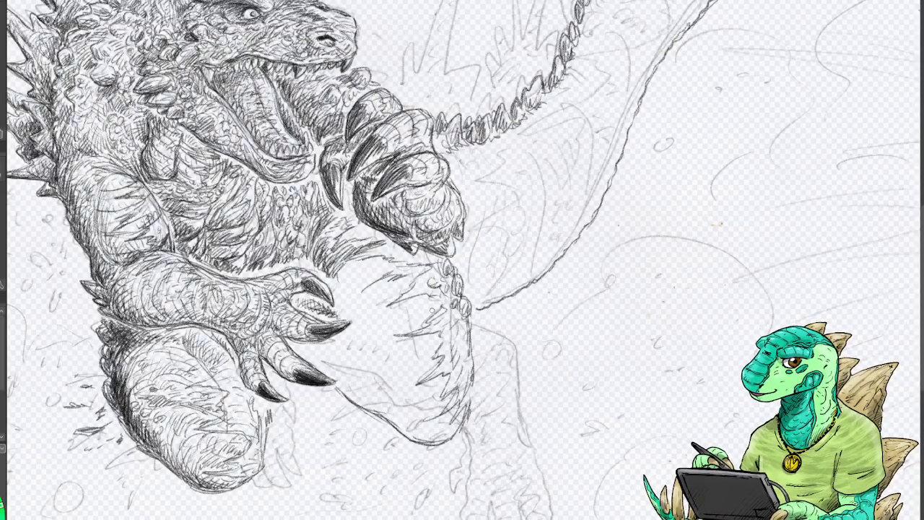
mouse_move(316, 355)
left_mouse_down()
mouse_move(323, 366)
mouse_move(303, 347)
mouse_move(326, 365)
left_mouse_up()
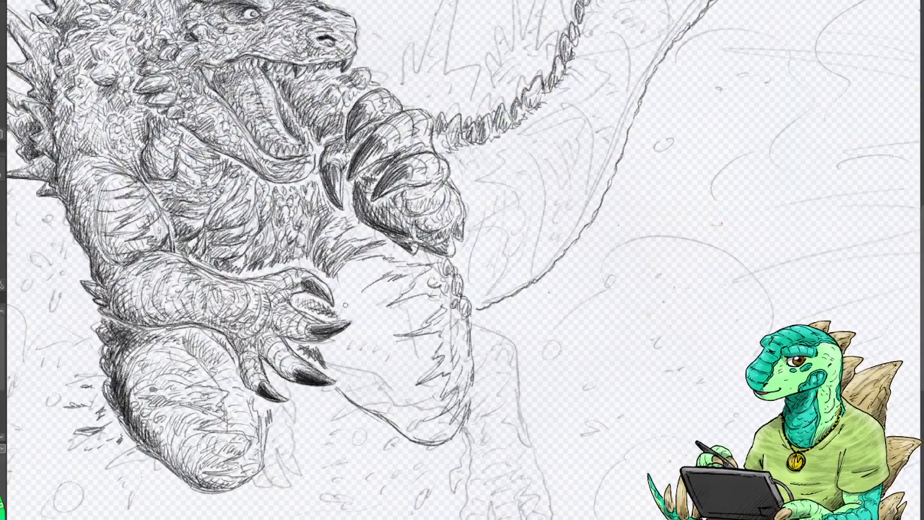
Texture the far thigh with curved skin lines and jagged folds, and hatch shading along its lower edge near the knee.
mouse_move(345, 305)
left_mouse_down()
mouse_move(387, 300)
mouse_move(351, 289)
mouse_move(390, 273)
mouse_move(381, 262)
mouse_move(368, 318)
mouse_move(389, 308)
mouse_move(383, 333)
left_mouse_up()
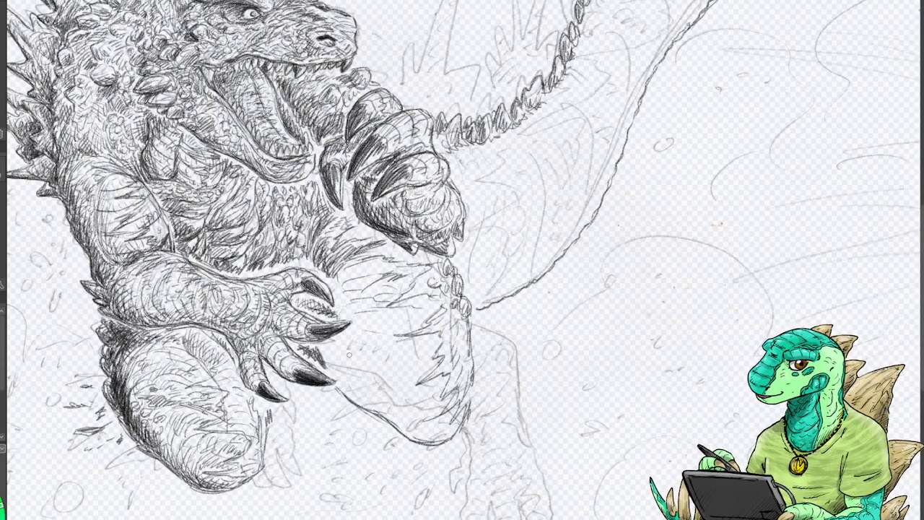
mouse_move(353, 364)
left_mouse_down()
mouse_move(390, 393)
mouse_move(402, 416)
mouse_move(399, 345)
left_mouse_up()
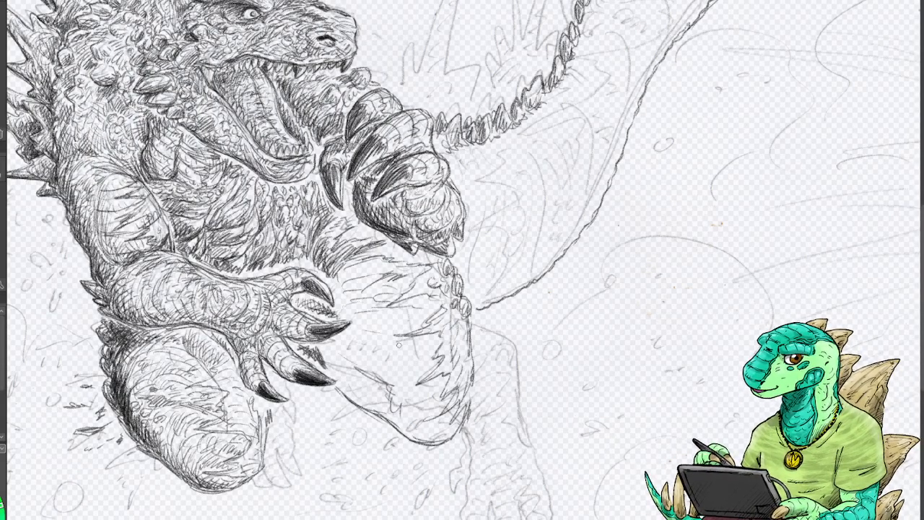
mouse_move(354, 383)
left_mouse_down()
mouse_move(384, 411)
mouse_move(361, 384)
mouse_move(383, 355)
mouse_move(433, 358)
mouse_move(407, 411)
mouse_move(415, 432)
mouse_move(408, 418)
mouse_move(418, 399)
left_mouse_up()
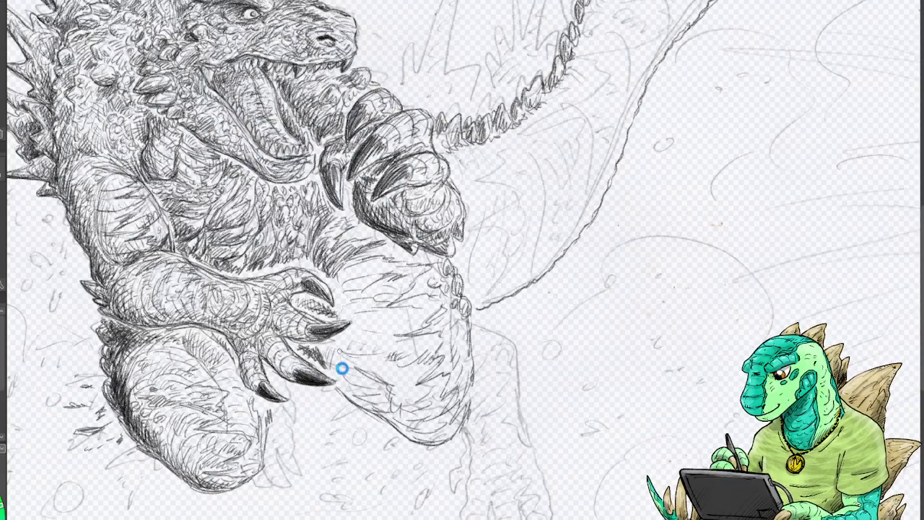
mouse_move(341, 358)
left_mouse_down()
mouse_move(357, 394)
mouse_move(404, 429)
left_mouse_up()
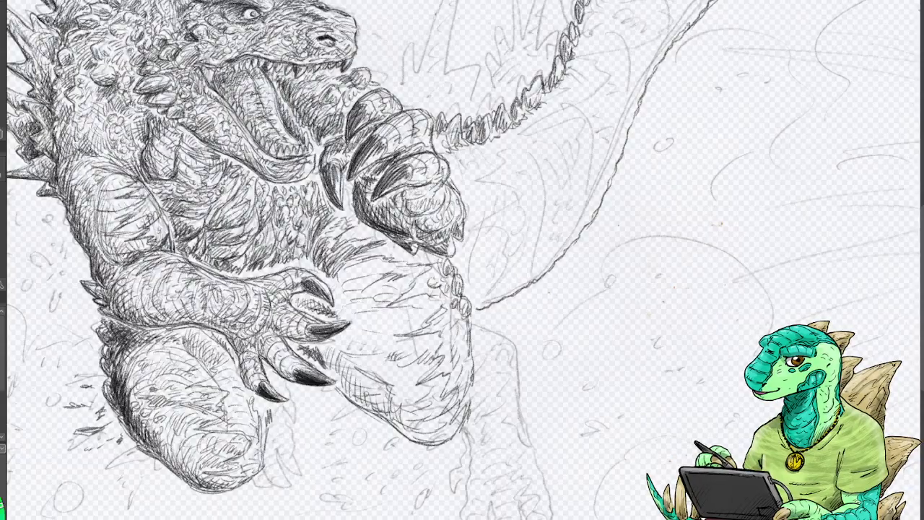
mouse_move(350, 382)
left_mouse_down()
mouse_move(332, 354)
mouse_move(352, 363)
mouse_move(346, 383)
mouse_move(364, 404)
mouse_move(351, 396)
mouse_move(400, 415)
left_mouse_up()
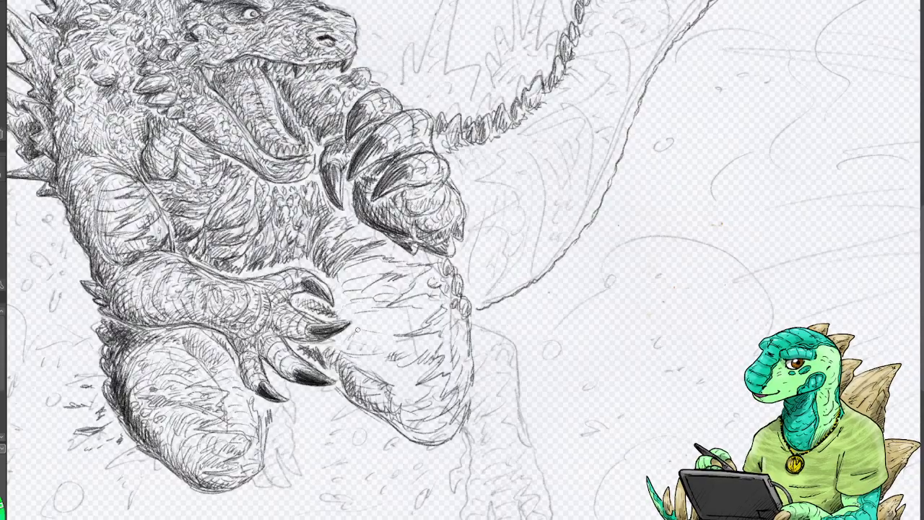
Hatch the skin folds across the far thigh's upper part, from the lower hand's claws to its outer edge.
mouse_move(357, 329)
left_mouse_down()
mouse_move(350, 348)
mouse_move(384, 345)
left_mouse_up()
left_click_drag(341, 285, 356, 303)
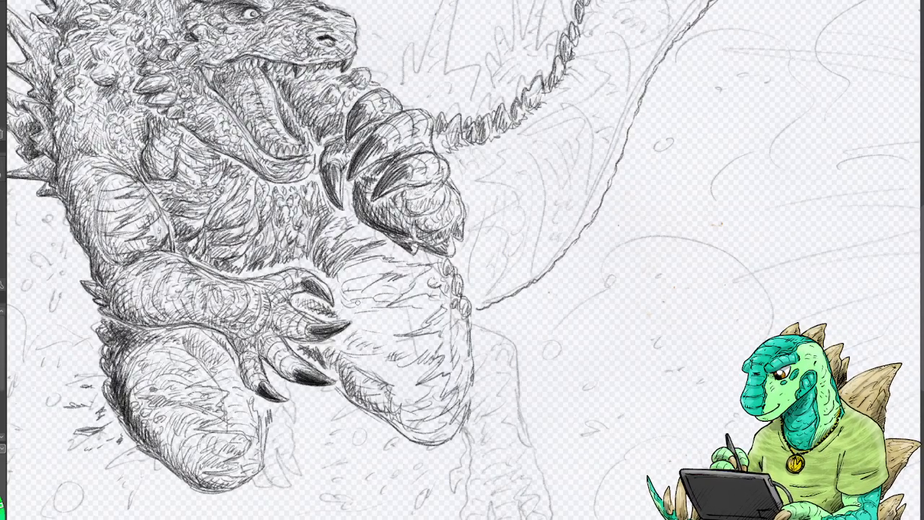
mouse_move(354, 270)
left_mouse_down()
mouse_move(342, 279)
mouse_move(380, 268)
mouse_move(425, 272)
left_mouse_up()
left_click_drag(416, 262, 429, 270)
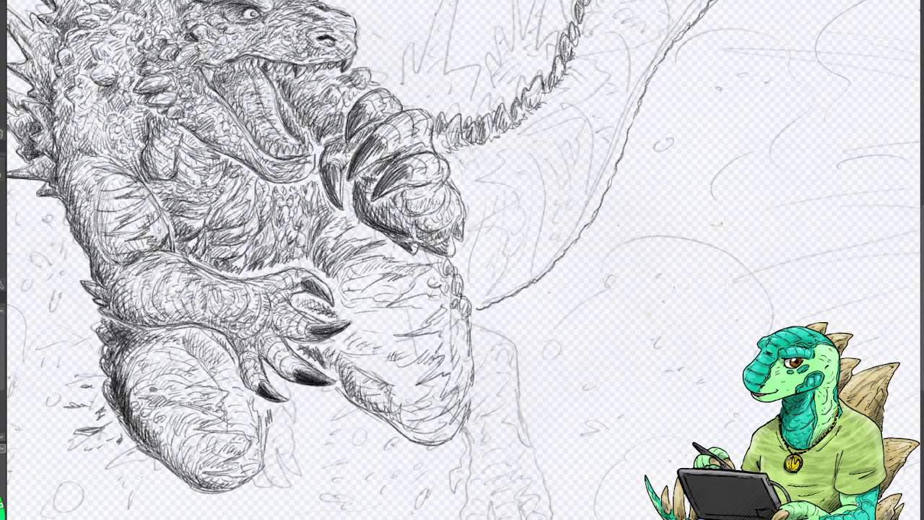
left_click_drag(361, 278, 371, 285)
left_click_drag(368, 276, 415, 291)
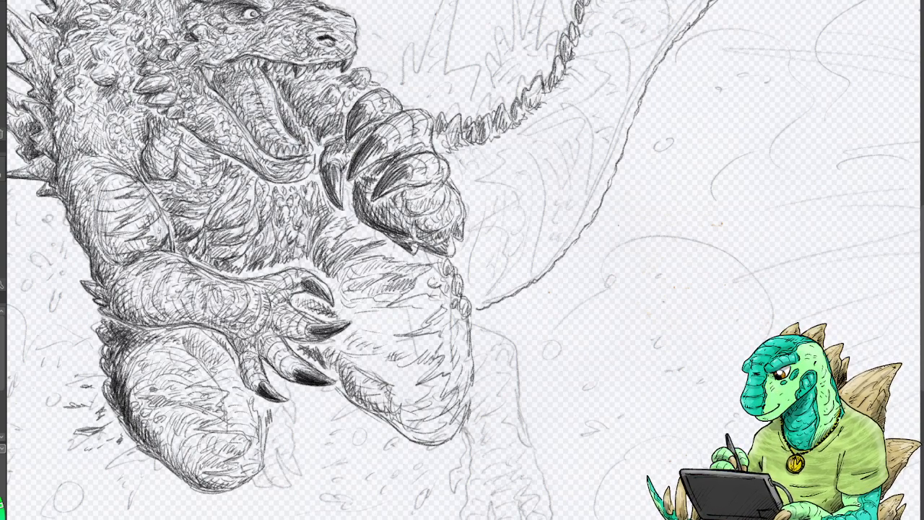
mouse_move(341, 310)
left_mouse_down()
mouse_move(358, 294)
mouse_move(391, 294)
left_mouse_up()
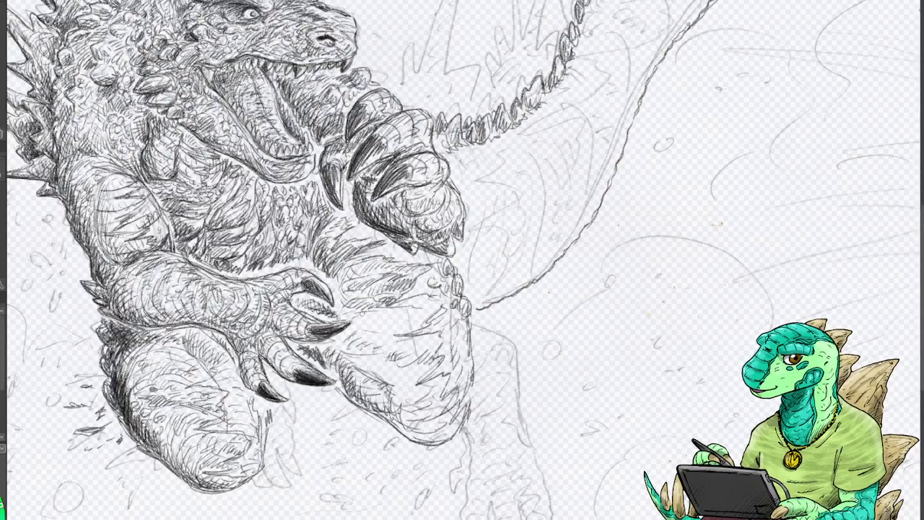
mouse_move(403, 312)
left_mouse_down()
mouse_move(420, 320)
mouse_move(401, 327)
mouse_move(424, 310)
left_mouse_up()
mouse_move(423, 320)
left_mouse_down()
mouse_move(415, 303)
mouse_move(422, 299)
left_mouse_up()
mouse_move(413, 312)
left_mouse_down()
mouse_move(427, 298)
mouse_move(432, 306)
left_mouse_up()
left_click_drag(425, 316, 440, 303)
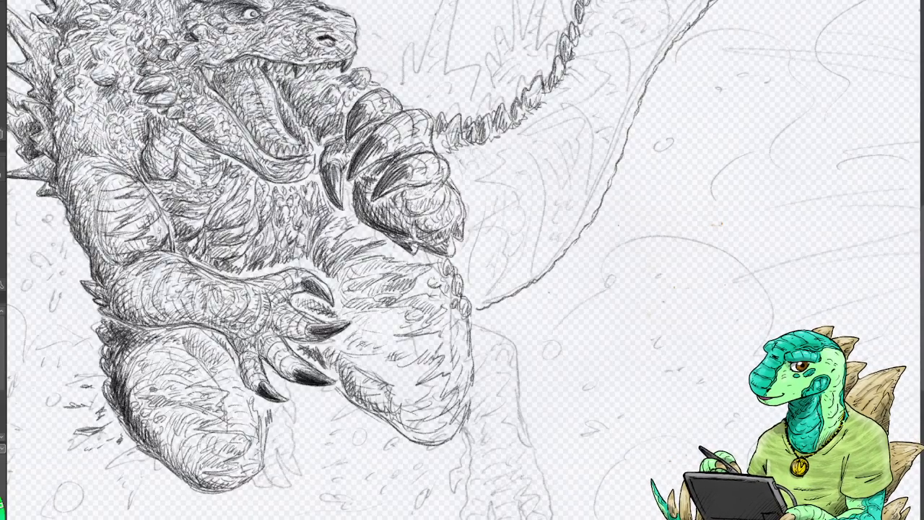
Hatch a band of short diagonal strokes across the middle of the far thigh, beside the lower hand's claws.
left_click_drag(361, 345, 365, 320)
left_click_drag(359, 331, 377, 313)
left_click_drag(364, 332, 379, 313)
left_click_drag(371, 330, 393, 312)
left_click_drag(383, 329, 399, 310)
left_click_drag(390, 332, 402, 316)
left_click_drag(397, 331, 410, 320)
left_click_drag(406, 332, 422, 318)
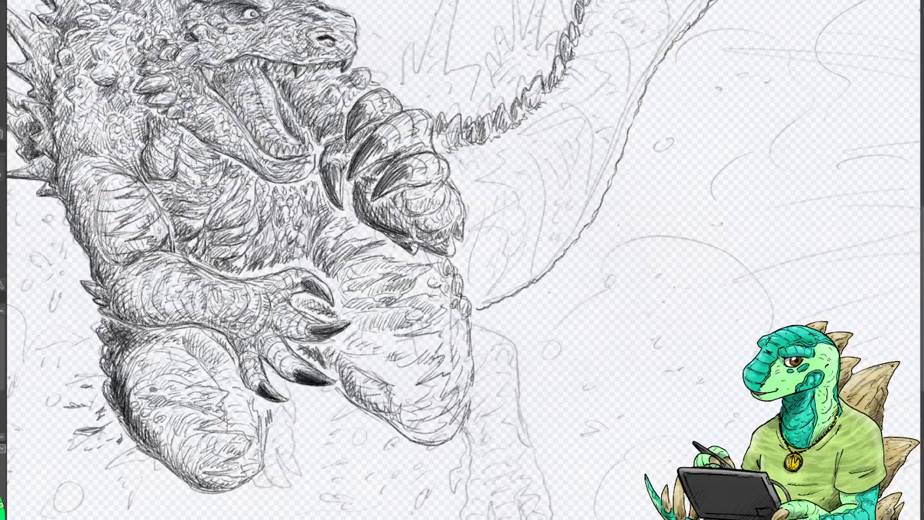
Fill the jagged folds on the far thigh's lower half with rows of short diagonal hatching.
left_click_drag(365, 349, 375, 334)
left_click_drag(371, 349, 391, 335)
left_click_drag(381, 352, 401, 336)
left_click_drag(396, 347, 419, 334)
left_click_drag(356, 372, 368, 360)
left_click_drag(365, 375, 385, 359)
left_click_drag(379, 380, 394, 362)
left_click_drag(393, 384, 405, 363)
left_click_drag(398, 373, 413, 359)
left_click_drag(402, 381, 420, 365)
mouse_move(413, 378)
left_mouse_down()
mouse_move(427, 364)
mouse_move(423, 340)
left_mouse_up()
left_click_drag(417, 350, 440, 334)
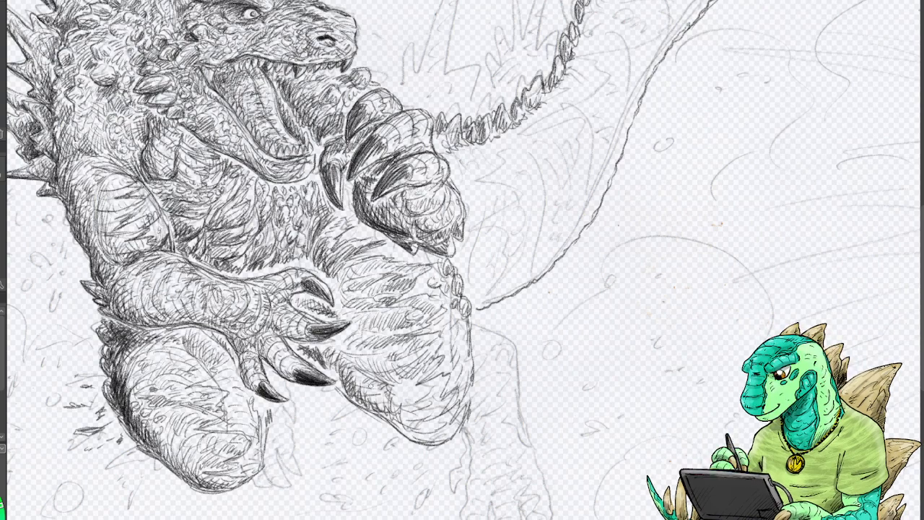
Shade the far knee with hatching along its folds and around its rounded lower edge.
left_click_drag(367, 401, 383, 388)
left_click_drag(364, 395, 379, 378)
mouse_move(369, 404)
left_mouse_down()
mouse_move(391, 384)
mouse_move(375, 376)
mouse_move(397, 392)
mouse_move(408, 382)
mouse_move(449, 377)
left_mouse_up()
mouse_move(404, 407)
left_mouse_down()
mouse_move(421, 393)
mouse_move(439, 399)
left_mouse_up()
mouse_move(401, 435)
left_mouse_down()
mouse_move(423, 416)
mouse_move(445, 430)
mouse_move(433, 415)
mouse_move(445, 418)
mouse_move(421, 420)
mouse_move(441, 418)
left_mouse_up()
left_click_drag(436, 441, 457, 422)
left_click_drag(453, 436, 466, 415)
left_click_drag(462, 425, 472, 394)
Cross-hatch the far thigh's underside from the lower hand's claws down to the knee to deepen its shadow.
left_click_drag(361, 375, 355, 359)
left_click_drag(356, 381, 342, 336)
left_click_drag(355, 355, 332, 338)
left_click_drag(345, 353, 326, 338)
mouse_move(361, 364)
left_mouse_down()
mouse_move(332, 344)
mouse_move(347, 348)
left_mouse_up()
mouse_move(365, 366)
left_mouse_down()
mouse_move(352, 355)
mouse_move(355, 364)
left_mouse_up()
mouse_move(368, 391)
left_mouse_down()
mouse_move(358, 368)
mouse_move(362, 380)
left_mouse_up()
left_click_drag(383, 400, 378, 385)
left_click_drag(393, 407, 360, 377)
left_click_drag(351, 379, 334, 349)
left_click_drag(338, 371, 326, 357)
left_click_drag(329, 360, 325, 352)
left_click_drag(333, 371, 332, 344)
mouse_move(345, 378)
left_mouse_down()
mouse_move(337, 352)
mouse_move(341, 365)
left_mouse_up()
left_click_drag(345, 377, 339, 365)
left_click_drag(358, 393, 354, 371)
left_click_drag(364, 399, 361, 375)
left_click_drag(371, 402, 370, 386)
left_click_drag(391, 414, 382, 397)
mouse_move(397, 416)
left_mouse_down()
mouse_move(387, 401)
mouse_move(393, 407)
left_mouse_up()
left_click_drag(415, 430, 400, 411)
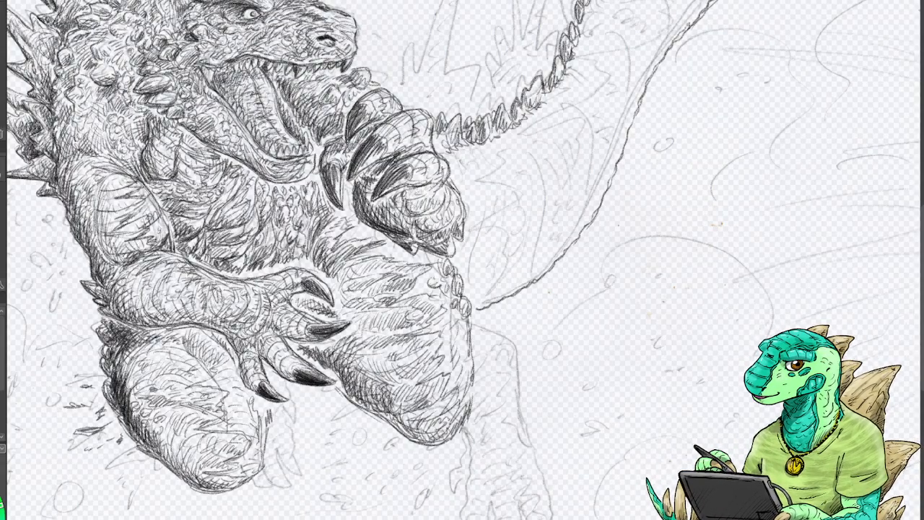
Add curved hatching to the folds at the top of the far thigh, just beyond the lower hand's upper claws.
mouse_move(346, 310)
left_mouse_down()
mouse_move(340, 293)
mouse_move(358, 279)
left_mouse_up()
left_click_drag(339, 292, 380, 271)
left_click_drag(368, 274, 400, 270)
left_click_drag(338, 270, 354, 262)
left_click_drag(361, 261, 399, 264)
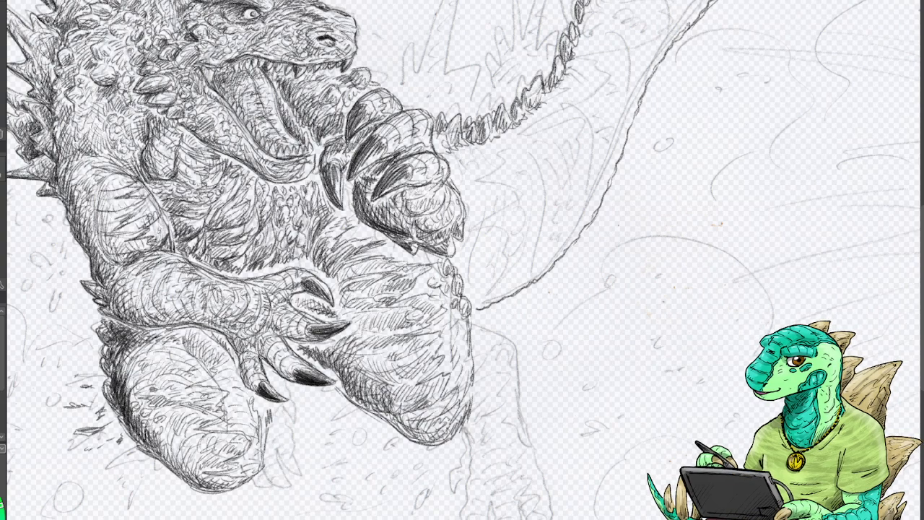
mouse_move(350, 292)
left_mouse_down()
mouse_move(380, 291)
mouse_move(378, 306)
left_mouse_up()
left_click_drag(380, 309, 400, 306)
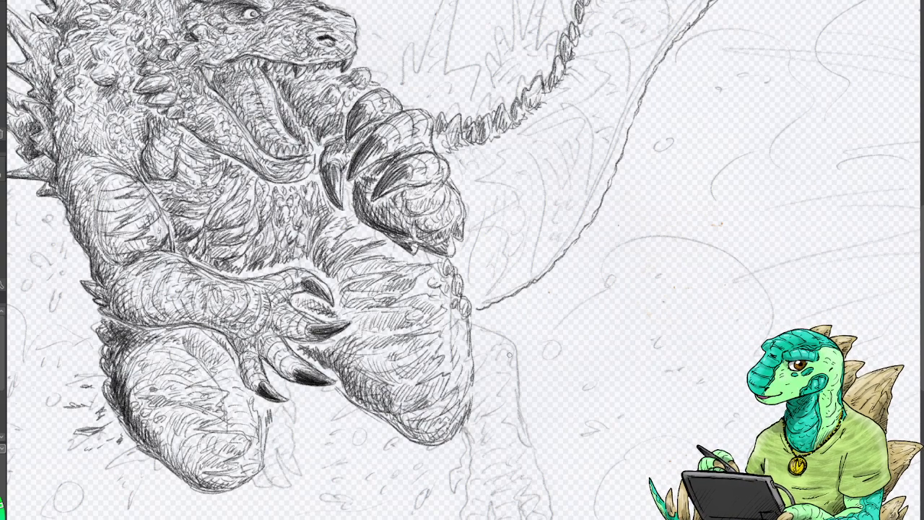
Draw the near foot below the near knee, with shaded claws and scaly, hatched toes.
left_click_drag(756, 274, 735, 187)
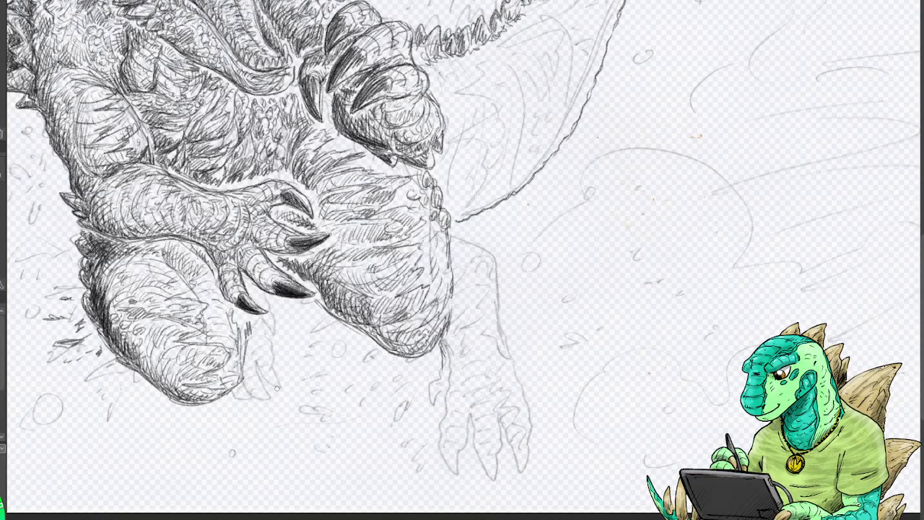
left_click_drag(218, 395, 249, 426)
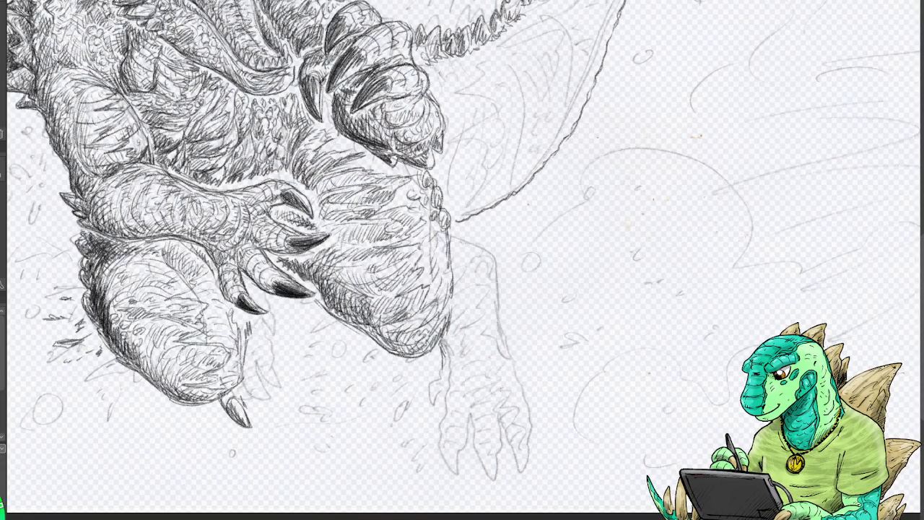
mouse_move(236, 393)
left_mouse_down()
mouse_move(267, 432)
mouse_move(286, 435)
mouse_move(269, 430)
mouse_move(265, 414)
mouse_move(288, 437)
mouse_move(261, 395)
mouse_move(259, 422)
mouse_move(257, 410)
mouse_move(284, 436)
mouse_move(231, 383)
mouse_move(248, 328)
left_mouse_up()
mouse_move(271, 407)
left_mouse_down()
mouse_move(269, 383)
mouse_move(275, 404)
mouse_move(280, 397)
mouse_move(301, 416)
mouse_move(283, 387)
left_mouse_up()
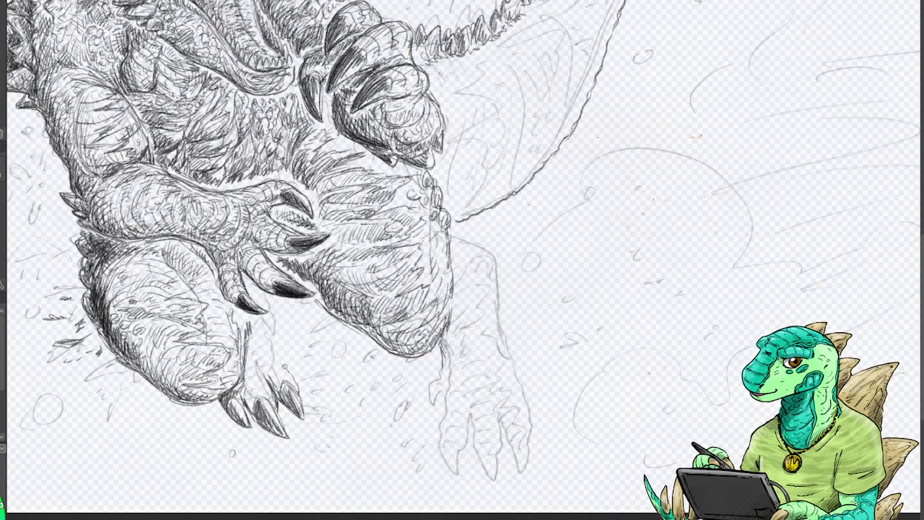
mouse_move(296, 377)
left_mouse_down()
mouse_move(295, 355)
mouse_move(287, 357)
mouse_move(297, 373)
mouse_move(292, 347)
mouse_move(269, 321)
left_mouse_up()
mouse_move(247, 404)
left_mouse_down()
mouse_move(257, 391)
mouse_move(246, 379)
mouse_move(253, 363)
mouse_move(270, 352)
mouse_move(268, 367)
mouse_move(280, 368)
mouse_move(257, 326)
mouse_move(278, 339)
mouse_move(274, 353)
mouse_move(276, 340)
mouse_move(281, 348)
mouse_move(261, 368)
mouse_move(269, 388)
mouse_move(253, 342)
mouse_move(252, 406)
mouse_move(251, 375)
mouse_move(241, 393)
mouse_move(249, 405)
mouse_move(251, 358)
left_mouse_up()
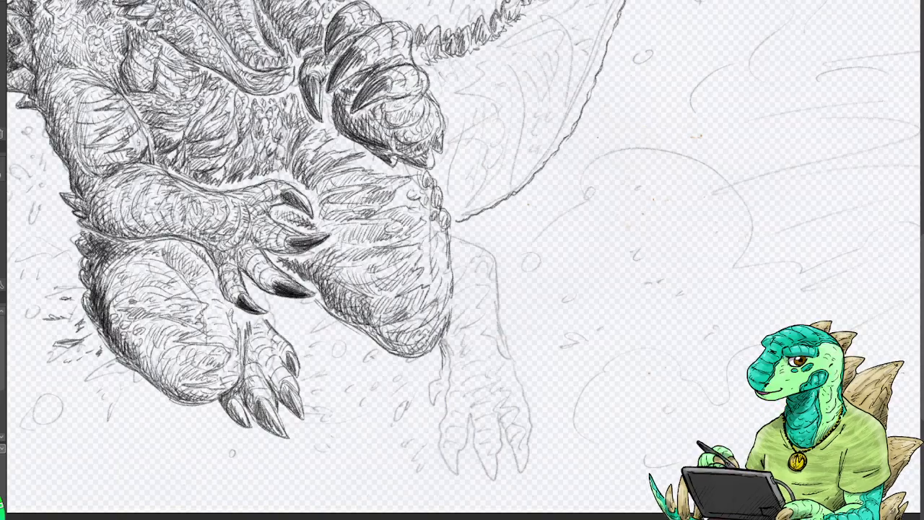
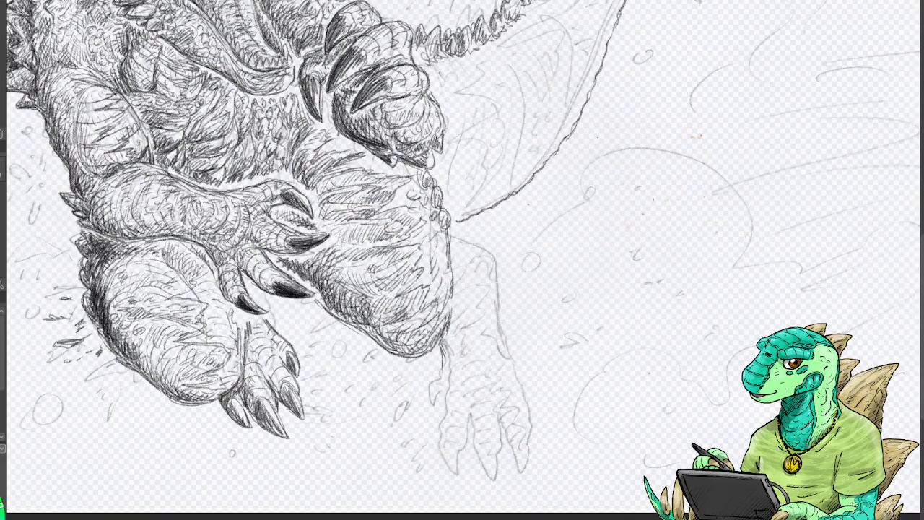
Darken the far thigh's underside and strengthen the hatching on its folds and on the belly above it.
mouse_move(322, 290)
left_mouse_down()
mouse_move(340, 316)
mouse_move(353, 320)
mouse_move(361, 309)
mouse_move(338, 303)
mouse_move(396, 348)
mouse_move(422, 345)
mouse_move(426, 354)
mouse_move(436, 336)
mouse_move(431, 348)
mouse_move(390, 352)
left_mouse_up()
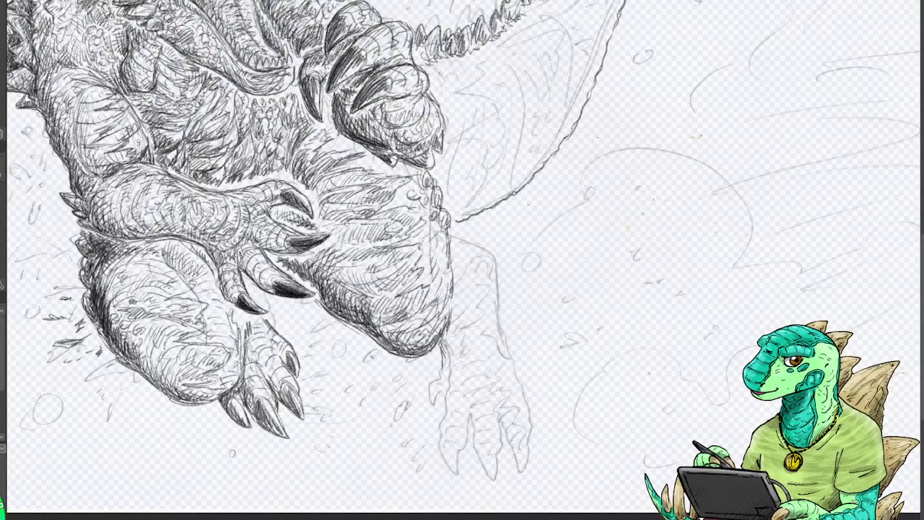
mouse_move(330, 225)
left_mouse_down()
mouse_move(390, 225)
mouse_move(340, 248)
mouse_move(375, 245)
mouse_move(325, 264)
mouse_move(397, 249)
mouse_move(387, 283)
mouse_move(412, 256)
mouse_move(361, 309)
mouse_move(387, 300)
mouse_move(419, 308)
mouse_move(402, 339)
mouse_move(441, 318)
left_mouse_up()
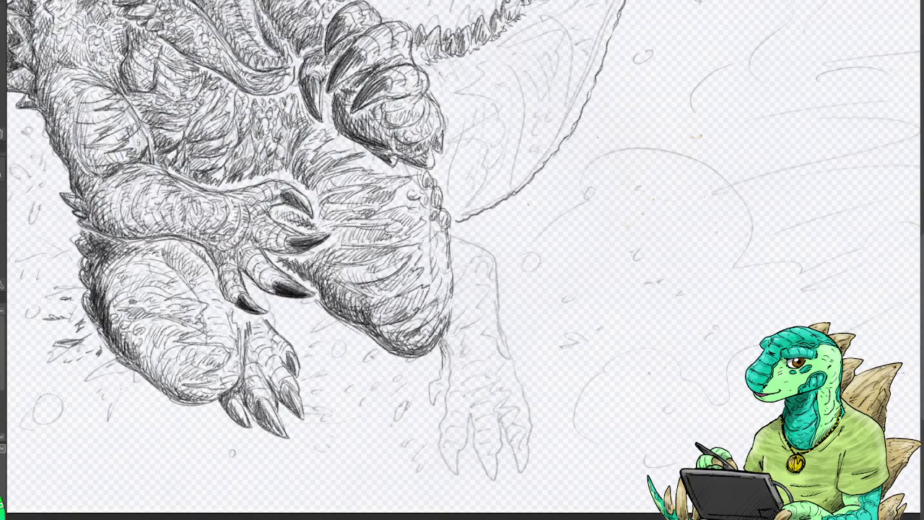
mouse_move(306, 158)
left_mouse_down()
mouse_move(309, 142)
mouse_move(328, 134)
mouse_move(291, 155)
mouse_move(284, 118)
mouse_move(293, 93)
left_mouse_up()
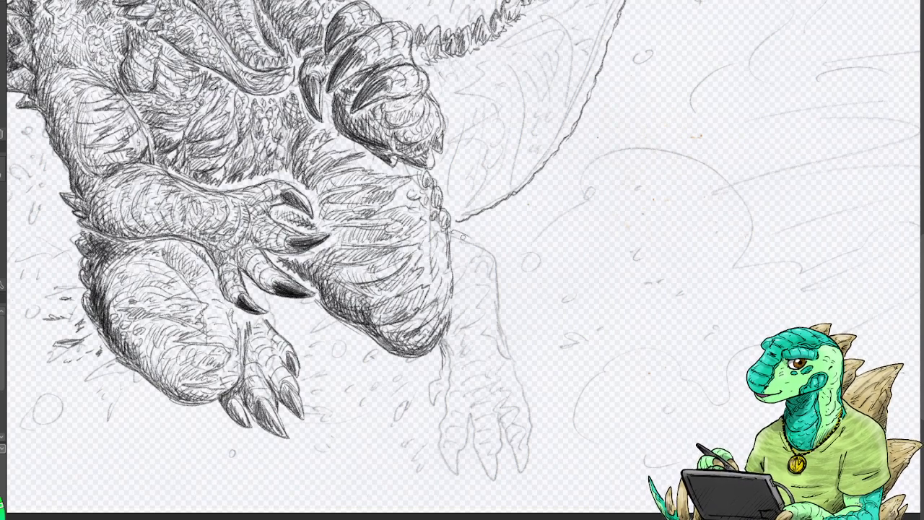
Outline the far shin and the inner side of its foot, including the small side claw and the shaded first toe claw.
mouse_move(454, 231)
left_mouse_down()
mouse_move(491, 264)
mouse_move(508, 357)
mouse_move(499, 305)
mouse_move(453, 232)
left_mouse_up()
mouse_move(486, 311)
left_mouse_down()
mouse_move(482, 291)
mouse_move(495, 329)
mouse_move(484, 287)
mouse_move(486, 295)
left_mouse_up()
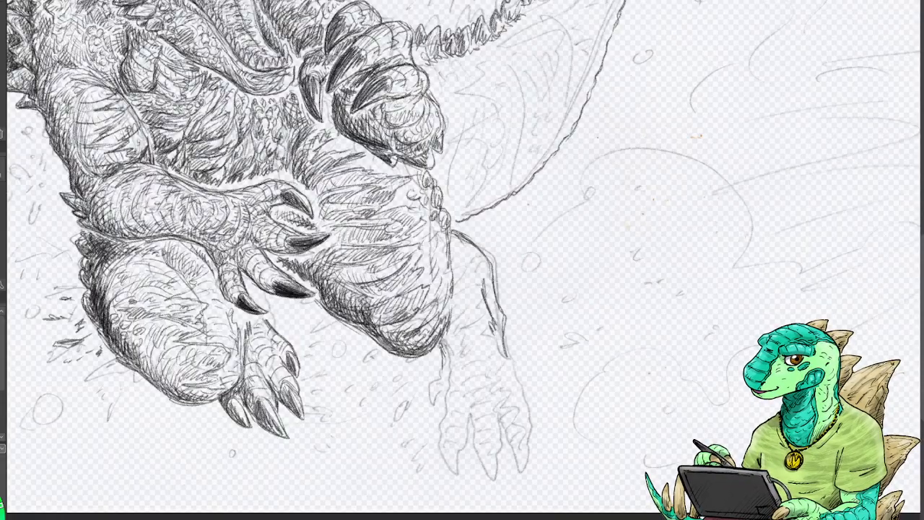
mouse_move(442, 344)
left_mouse_down()
mouse_move(429, 410)
mouse_move(434, 390)
left_mouse_up()
mouse_move(436, 386)
left_mouse_down()
mouse_move(437, 444)
mouse_move(453, 474)
left_mouse_up()
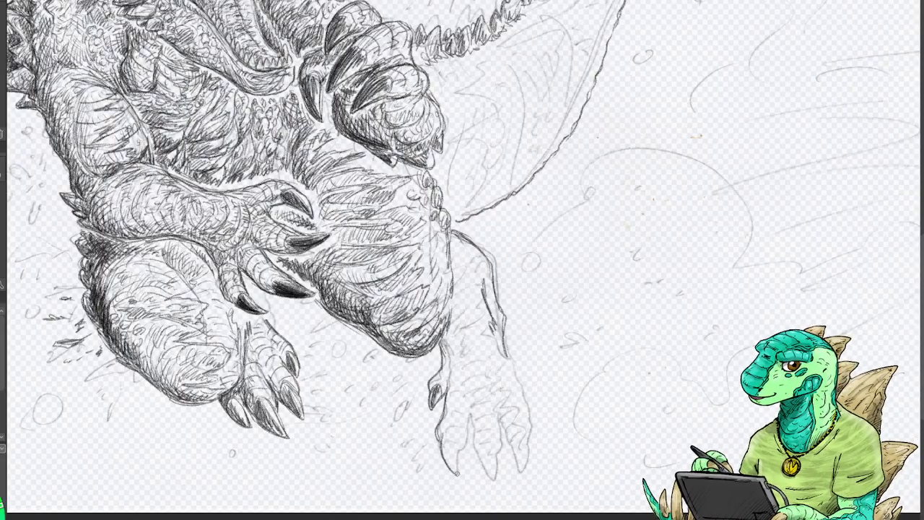
mouse_move(456, 434)
left_mouse_down()
mouse_move(457, 475)
mouse_move(452, 457)
mouse_move(450, 466)
left_mouse_up()
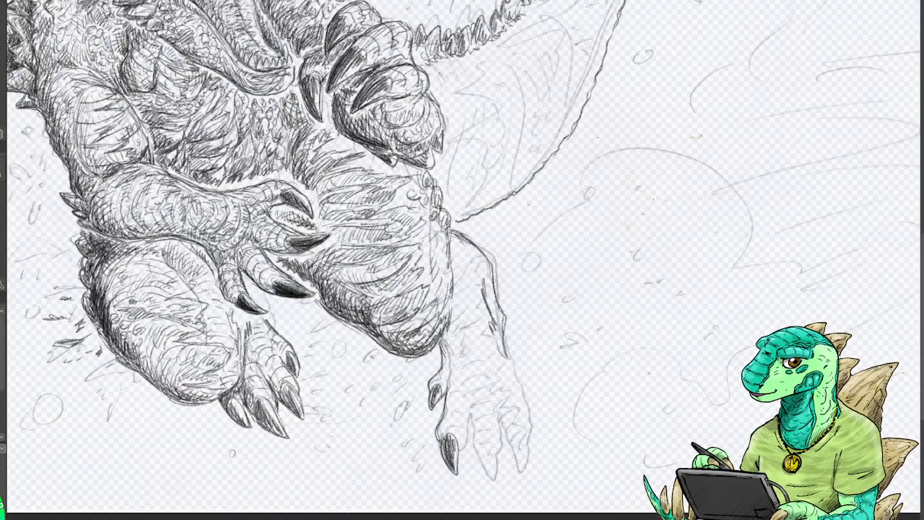
mouse_move(443, 414)
left_mouse_down()
mouse_move(440, 452)
mouse_move(466, 446)
left_mouse_up()
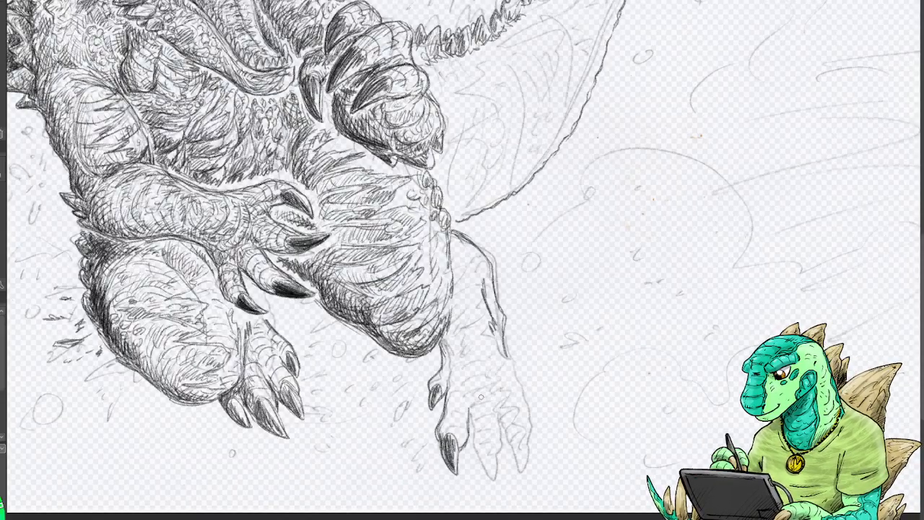
Outline the far foot's middle and outer toes and shade their claws dark.
left_click_drag(470, 412, 488, 476)
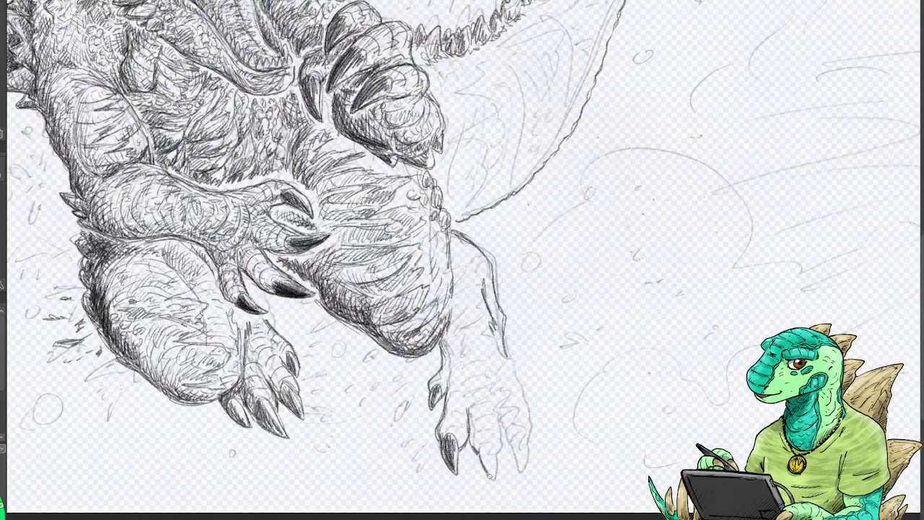
mouse_move(497, 443)
left_mouse_down()
mouse_move(487, 475)
mouse_move(494, 479)
left_mouse_up()
mouse_move(502, 410)
left_mouse_down()
mouse_move(505, 454)
mouse_move(509, 446)
mouse_move(518, 466)
left_mouse_up()
mouse_move(514, 431)
left_mouse_down()
mouse_move(516, 467)
mouse_move(531, 453)
mouse_move(517, 375)
mouse_move(531, 436)
left_mouse_up()
left_click_drag(527, 395, 528, 444)
left_click_drag(529, 436, 517, 453)
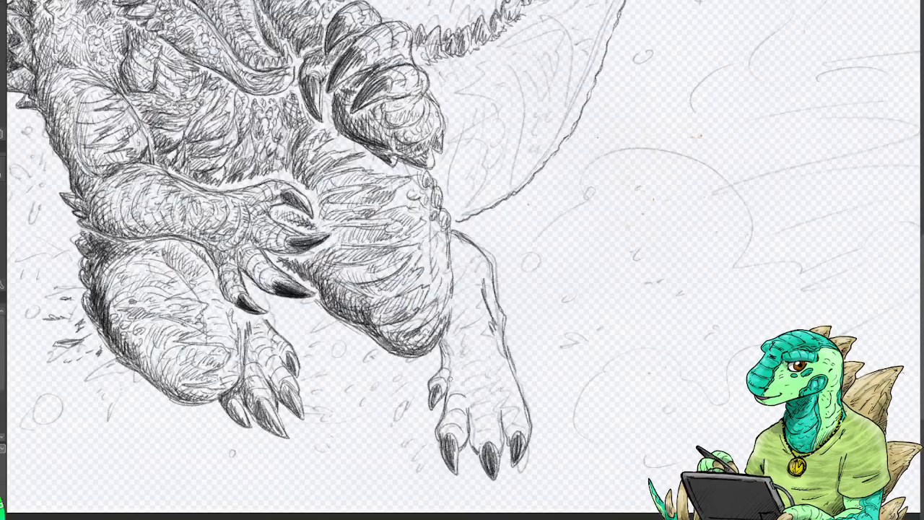
Texture the far shin and toes with curved skin lines and scale bands.
left_click_drag(452, 365, 465, 360)
mouse_move(448, 351)
left_mouse_down()
mouse_move(486, 325)
mouse_move(459, 266)
mouse_move(478, 287)
left_mouse_up()
mouse_move(479, 340)
left_mouse_down()
mouse_move(500, 359)
mouse_move(497, 388)
mouse_move(517, 423)
left_mouse_up()
mouse_move(466, 397)
left_mouse_down()
mouse_move(483, 413)
mouse_move(496, 412)
mouse_move(476, 430)
mouse_move(505, 442)
left_mouse_up()
left_click_drag(495, 404, 509, 410)
left_click_drag(502, 416, 514, 430)
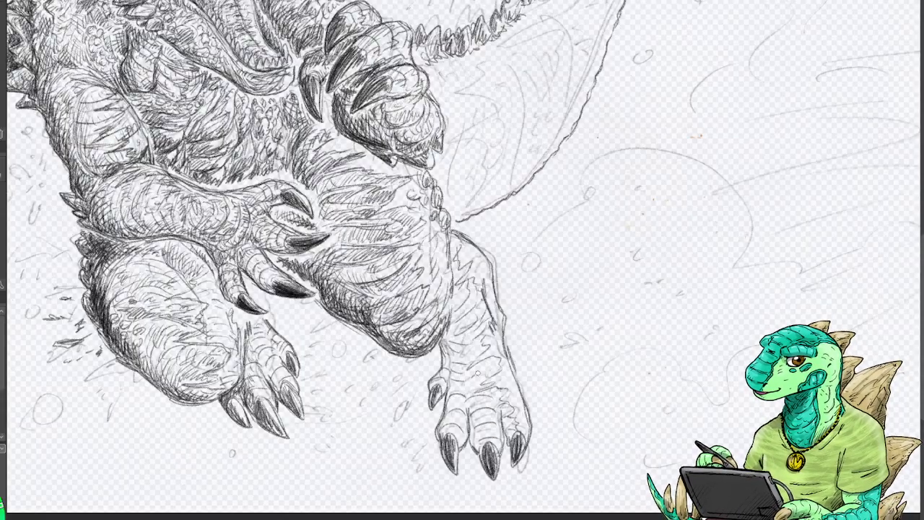
Hatch shading over the far shin's folds, the ankle and the gaps between the inner and middle toes.
left_click_drag(472, 374, 498, 367)
mouse_move(431, 385)
left_mouse_down()
mouse_move(447, 360)
mouse_move(451, 407)
mouse_move(441, 433)
mouse_move(454, 433)
mouse_move(449, 362)
mouse_move(462, 286)
left_mouse_up()
mouse_move(476, 242)
left_mouse_down()
mouse_move(462, 257)
mouse_move(489, 280)
mouse_move(496, 320)
mouse_move(463, 315)
mouse_move(451, 329)
mouse_move(471, 318)
mouse_move(454, 292)
mouse_move(450, 348)
mouse_move(473, 341)
mouse_move(484, 314)
mouse_move(477, 288)
left_mouse_up()
left_click_drag(461, 335, 465, 361)
mouse_move(462, 352)
left_mouse_down()
mouse_move(470, 362)
mouse_move(488, 356)
mouse_move(466, 376)
mouse_move(492, 369)
left_mouse_up()
mouse_move(463, 381)
left_mouse_down()
mouse_move(470, 403)
mouse_move(457, 443)
mouse_move(469, 432)
mouse_move(482, 450)
left_mouse_up()
left_click_drag(478, 403, 481, 429)
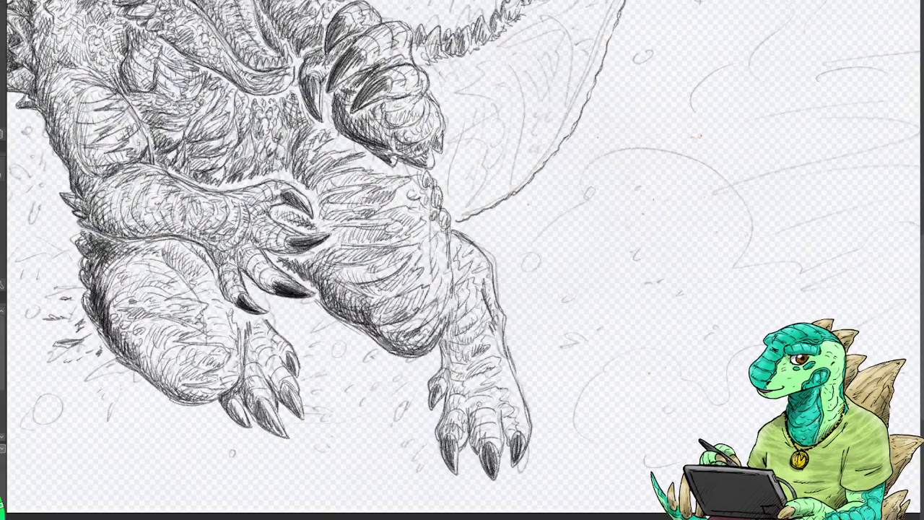
mouse_move(471, 381)
left_mouse_down()
mouse_move(469, 409)
mouse_move(486, 439)
left_mouse_up()
left_click_drag(475, 410, 476, 452)
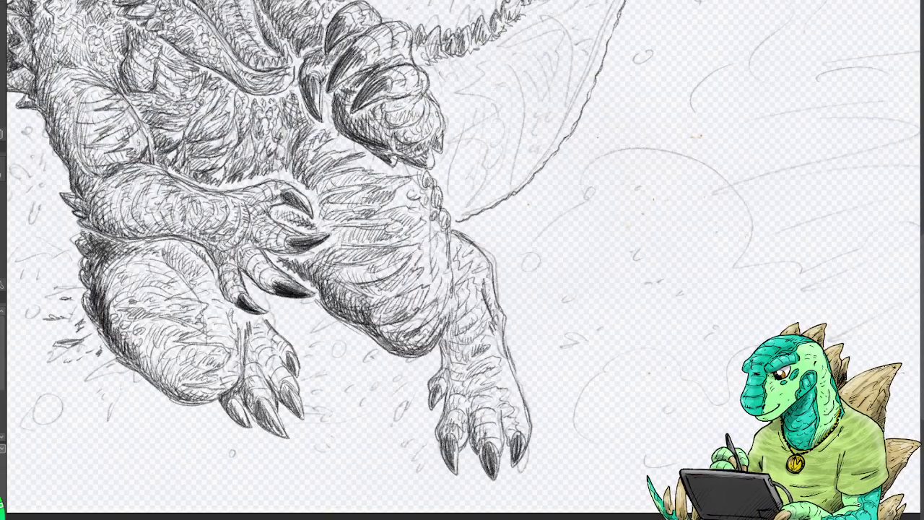
Add hatching to the far foot's inner edge, instep and outer toe, and along the shin's outer contour.
left_click_drag(448, 422, 445, 433)
left_click_drag(448, 388, 446, 414)
left_click_drag(441, 416, 438, 433)
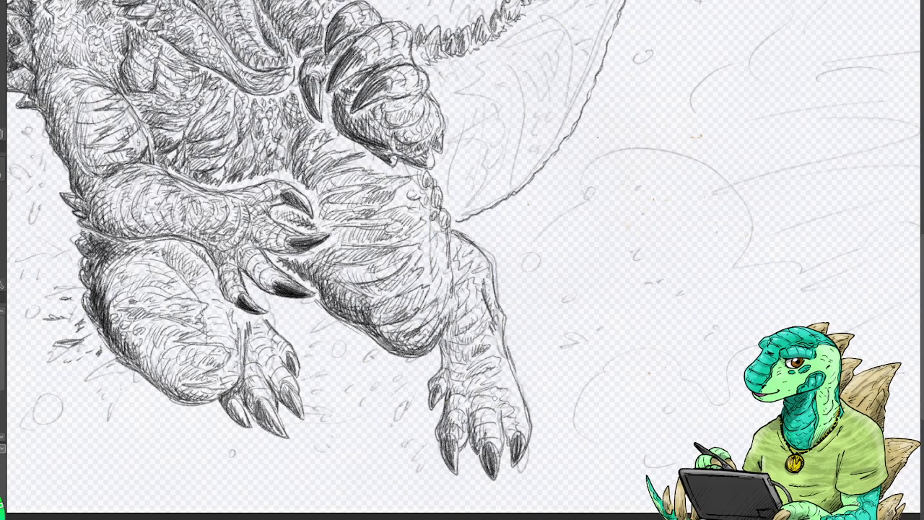
mouse_move(482, 394)
left_mouse_down()
mouse_move(486, 406)
mouse_move(504, 402)
mouse_move(476, 381)
mouse_move(495, 365)
left_mouse_up()
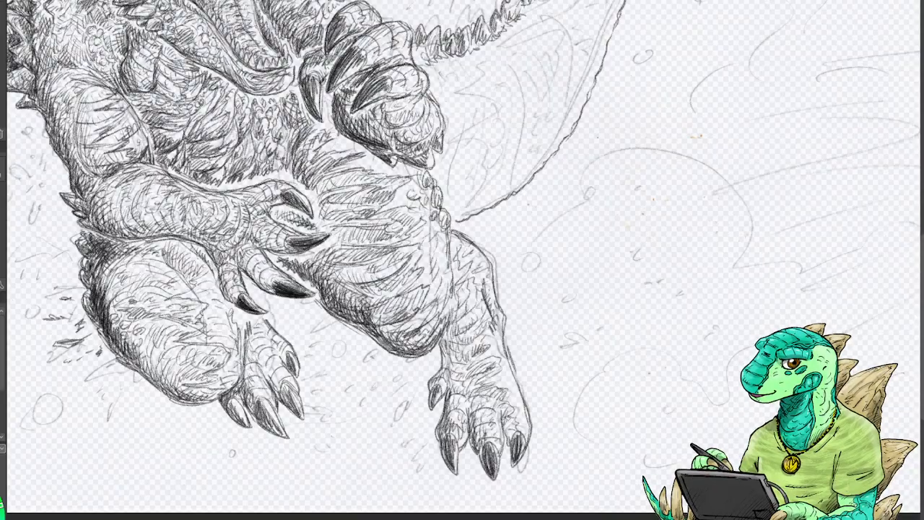
mouse_move(506, 418)
left_mouse_down()
mouse_move(508, 441)
mouse_move(520, 436)
left_mouse_up()
left_click_drag(503, 375, 513, 382)
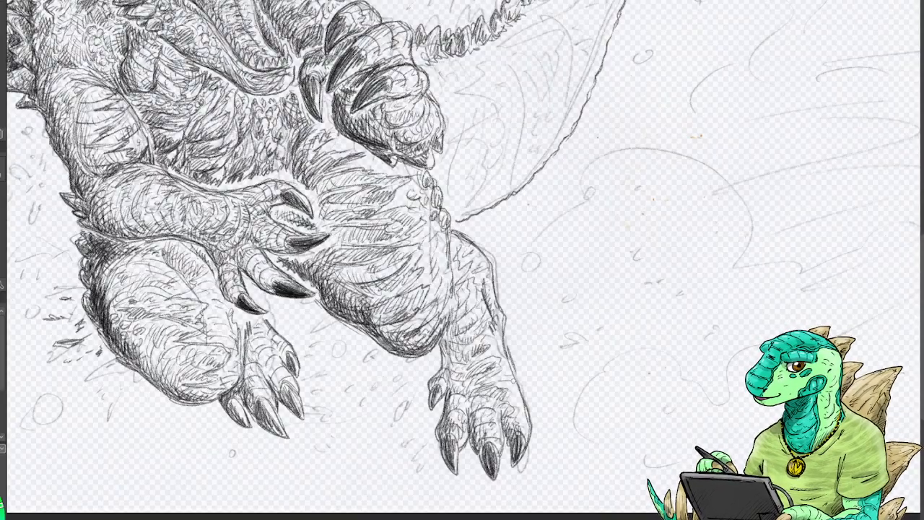
left_click_drag(488, 348, 498, 336)
left_click_drag(494, 341, 502, 329)
left_click_drag(511, 381, 525, 437)
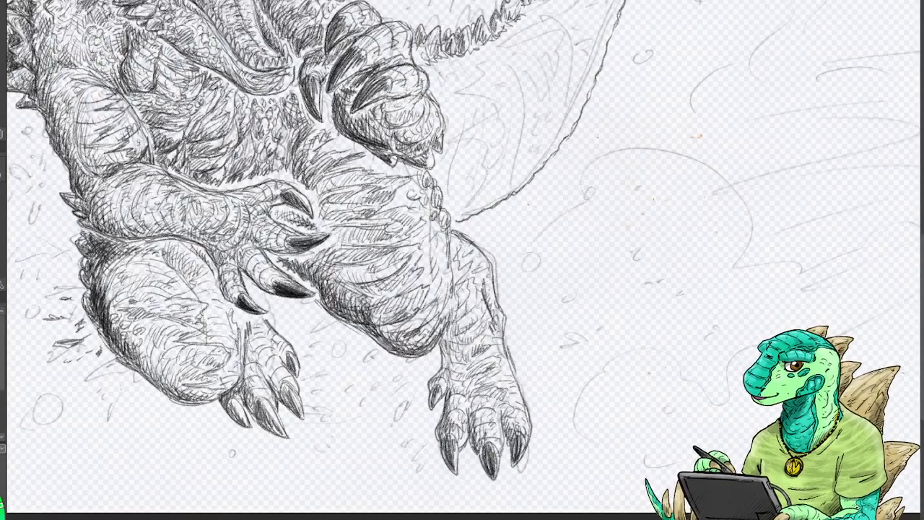
Draw a wavy contour inside the tail's lower edge, from the tail base towards the tip, to separate the underside strip.
left_click_drag(456, 221, 432, 406)
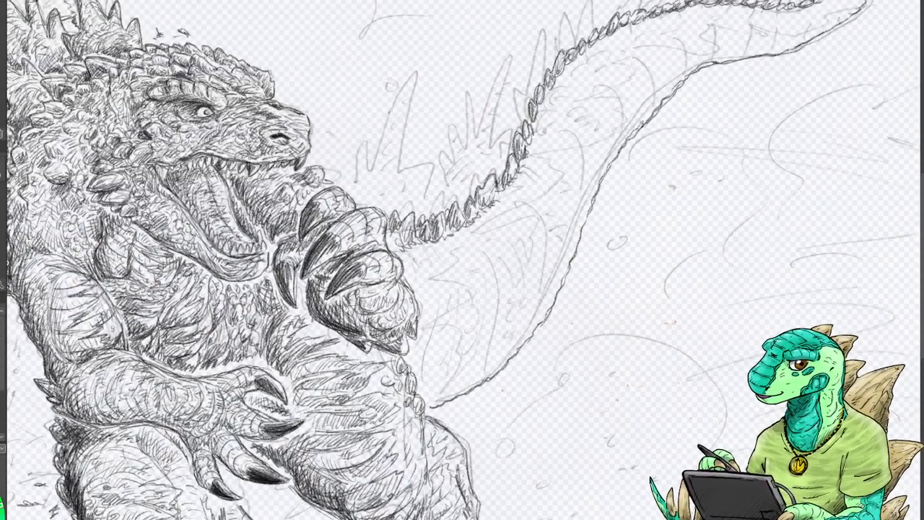
left_click_drag(461, 260, 436, 306)
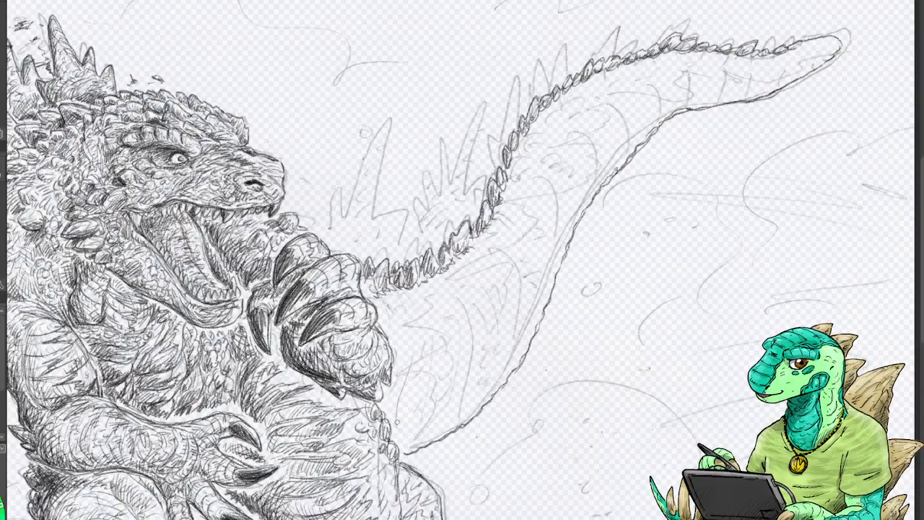
mouse_move(377, 403)
left_mouse_down()
mouse_move(399, 455)
mouse_move(437, 501)
left_mouse_up()
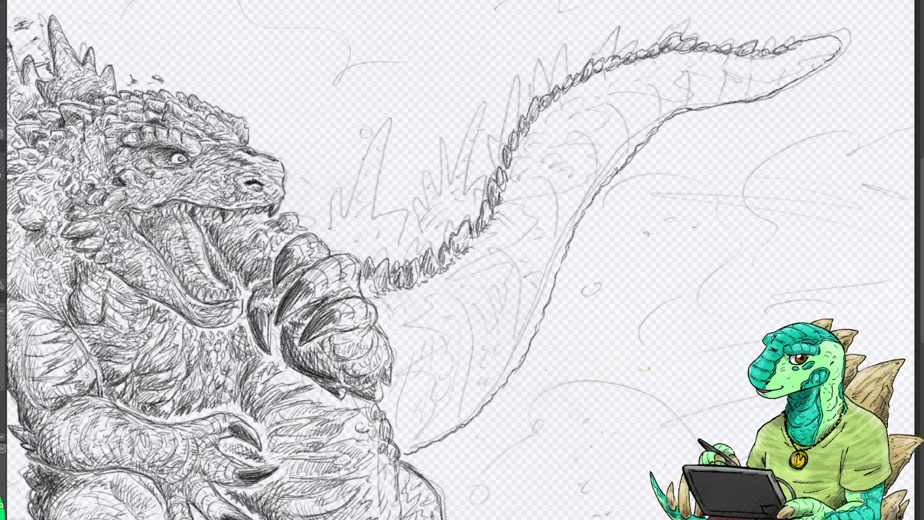
left_click_drag(381, 410, 402, 413)
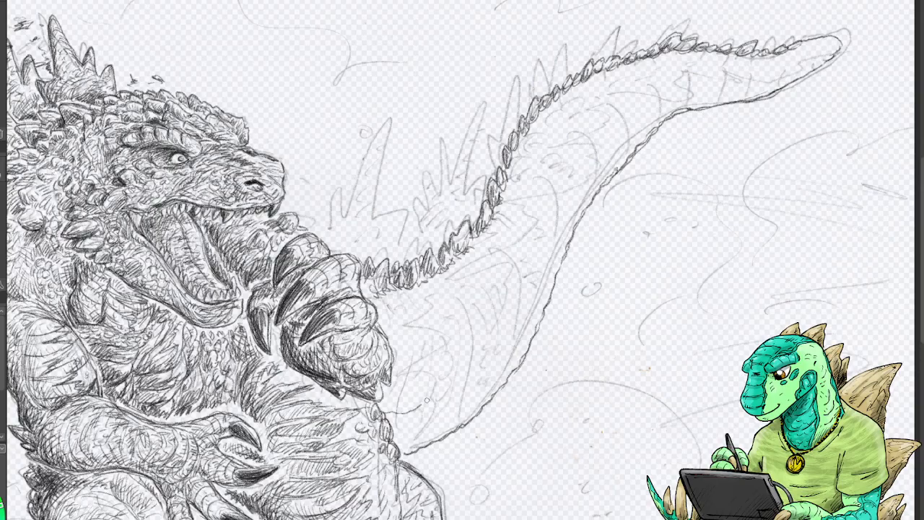
mouse_move(425, 400)
left_mouse_down()
mouse_move(471, 371)
mouse_move(412, 413)
mouse_move(473, 370)
mouse_move(430, 405)
mouse_move(470, 377)
mouse_move(513, 331)
mouse_move(479, 368)
mouse_move(511, 339)
mouse_move(561, 228)
mouse_move(541, 270)
left_mouse_up()
mouse_move(569, 218)
left_mouse_down()
mouse_move(662, 104)
mouse_move(804, 73)
left_mouse_up()
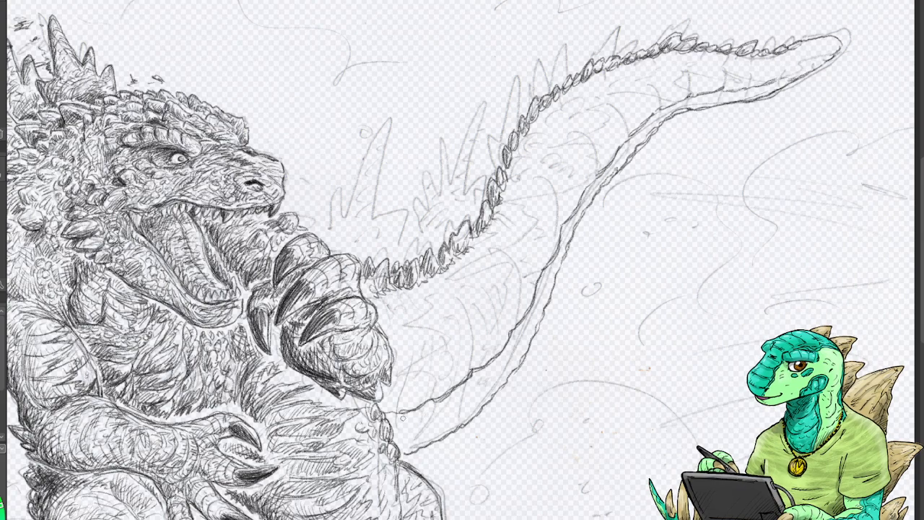
Divide the tail's underside strip with short slanted cross bands from the base to near the tip.
mouse_move(403, 420)
left_mouse_down()
mouse_move(408, 452)
mouse_move(446, 398)
mouse_move(459, 413)
mouse_move(481, 406)
mouse_move(479, 378)
mouse_move(521, 344)
mouse_move(523, 354)
left_mouse_up()
mouse_move(523, 354)
left_mouse_down()
mouse_move(517, 329)
mouse_move(570, 232)
left_mouse_up()
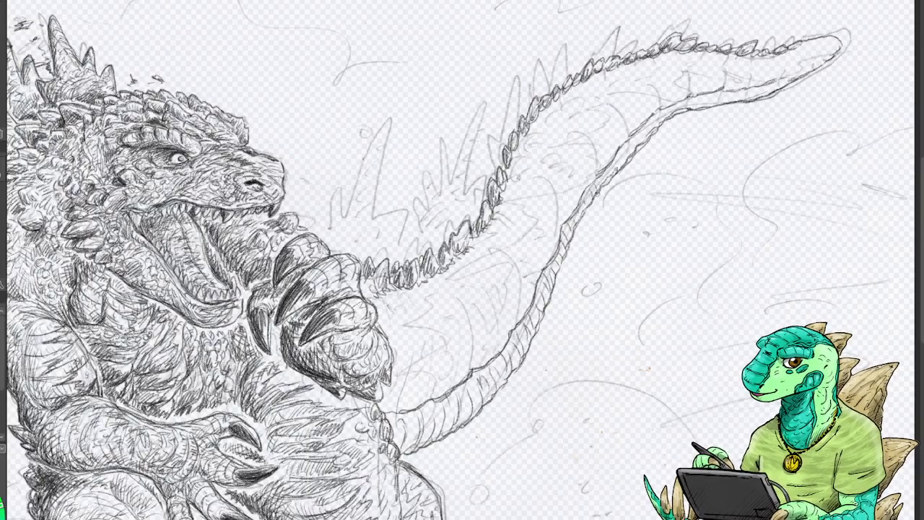
left_click_drag(611, 177, 632, 134)
left_click_drag(630, 146, 644, 127)
mouse_move(641, 137)
left_mouse_down()
mouse_move(688, 99)
mouse_move(754, 93)
left_mouse_up()
left_click_drag(749, 101, 759, 91)
left_click_drag(763, 96, 773, 87)
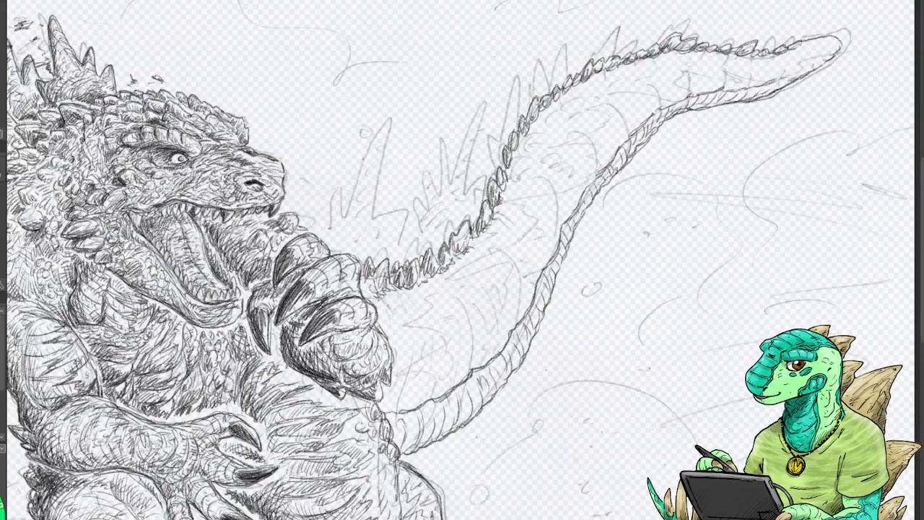
Add small scales below the dorsal ridge at the tail base and curved segment lines across the tail's lower and middle length.
mouse_move(380, 294)
left_mouse_down()
mouse_move(397, 309)
mouse_move(391, 296)
mouse_move(435, 294)
left_mouse_up()
left_click_drag(435, 281, 460, 271)
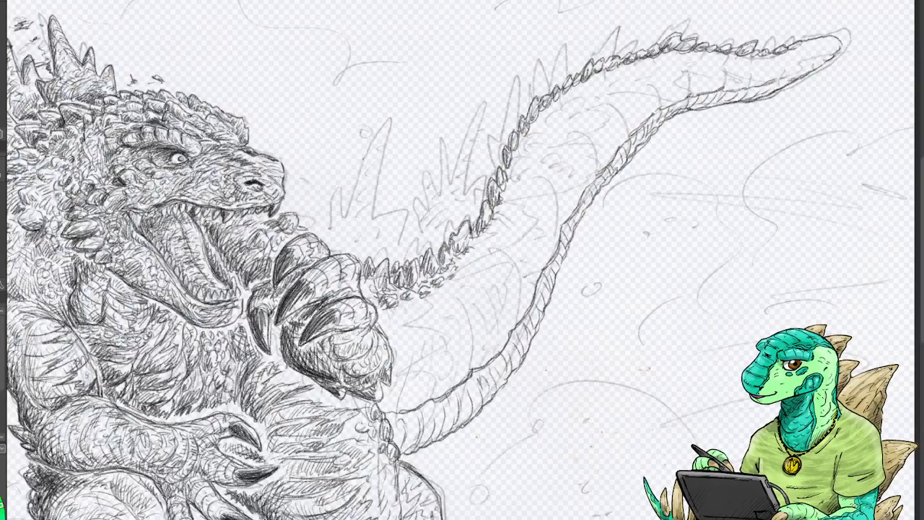
mouse_move(418, 316)
left_mouse_down()
mouse_move(432, 399)
mouse_move(420, 316)
mouse_move(466, 304)
mouse_move(474, 359)
mouse_move(465, 291)
left_mouse_up()
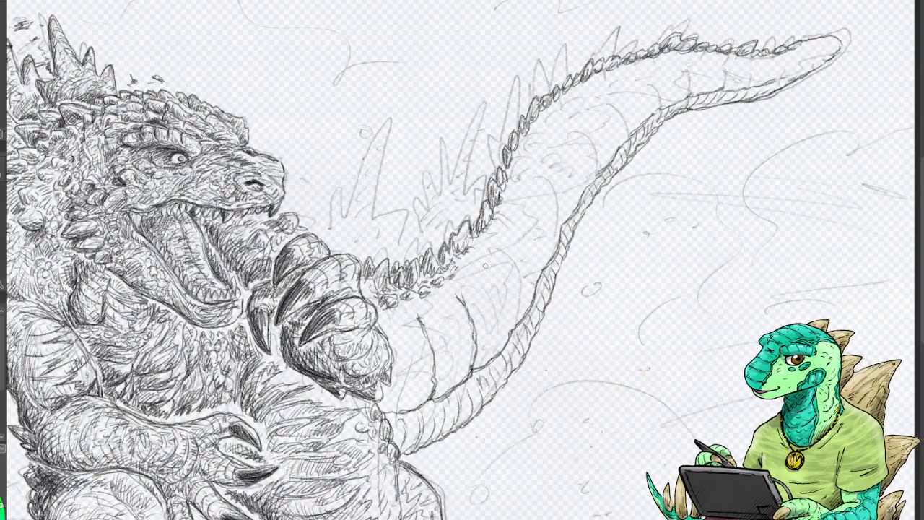
mouse_move(485, 260)
left_mouse_down()
mouse_move(512, 334)
mouse_move(493, 268)
mouse_move(511, 298)
mouse_move(521, 230)
mouse_move(507, 217)
mouse_move(542, 272)
mouse_move(507, 210)
left_mouse_up()
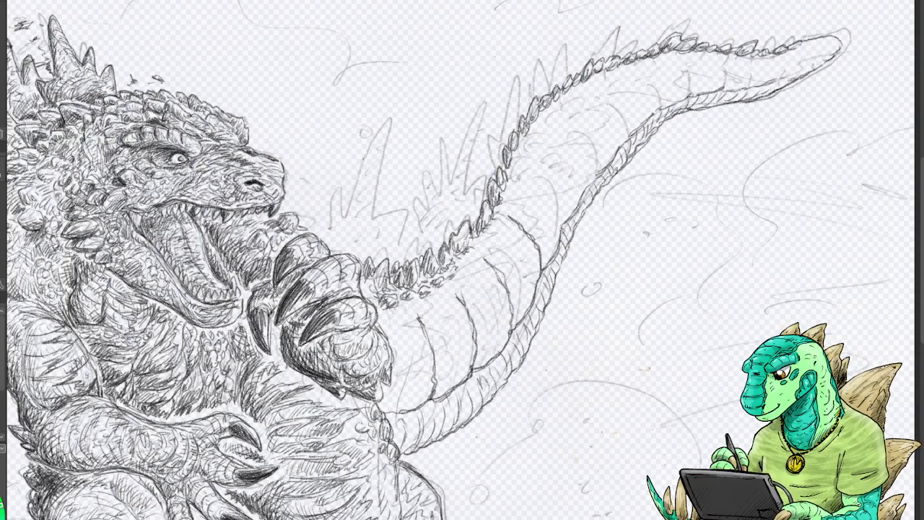
mouse_move(563, 229)
left_mouse_down()
mouse_move(555, 198)
mouse_move(530, 176)
mouse_move(563, 218)
mouse_move(546, 168)
left_mouse_up()
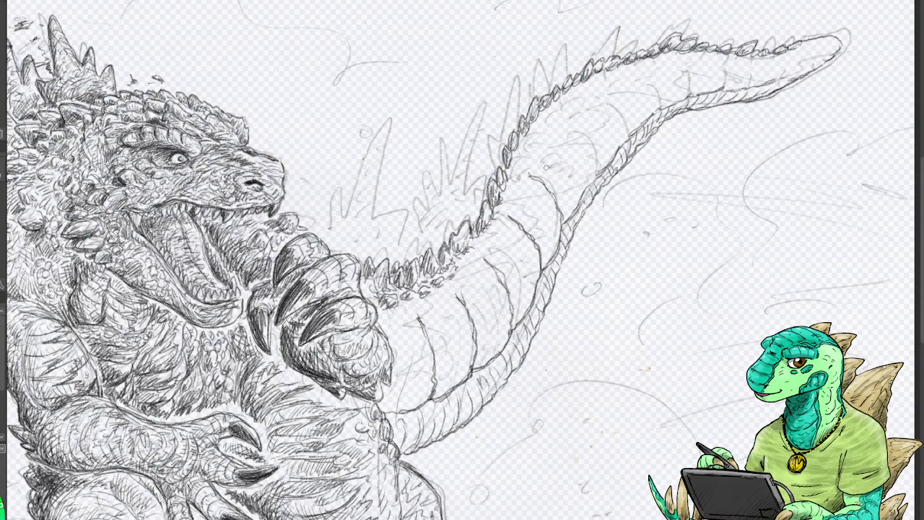
mouse_move(589, 189)
left_mouse_down()
mouse_move(577, 153)
mouse_move(547, 137)
mouse_move(588, 190)
mouse_move(553, 134)
left_mouse_up()
mouse_move(613, 156)
left_mouse_down()
mouse_move(611, 132)
mouse_move(576, 104)
mouse_move(618, 147)
mouse_move(604, 117)
mouse_move(582, 102)
left_mouse_up()
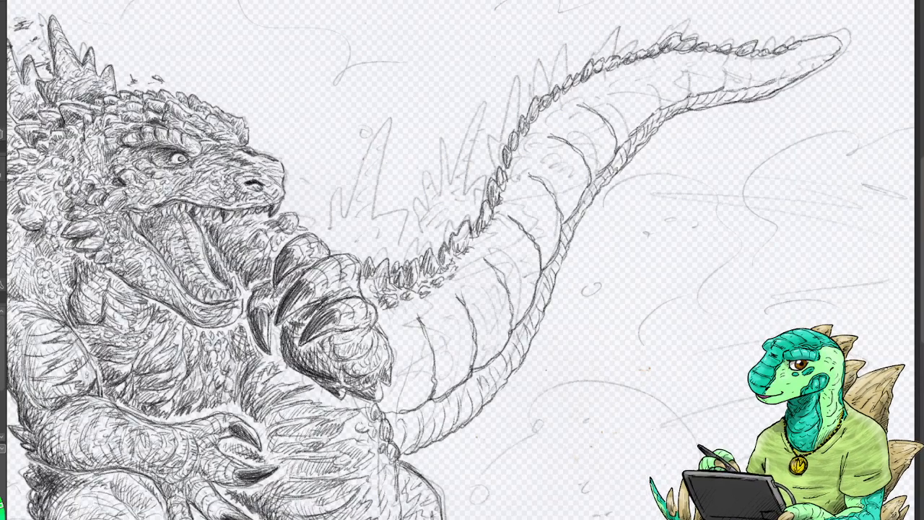
Continue the curved segment lines across the narrowing upper part of the tail to its tip.
mouse_move(641, 133)
left_mouse_down()
mouse_move(622, 91)
mouse_move(644, 118)
mouse_move(617, 81)
left_mouse_up()
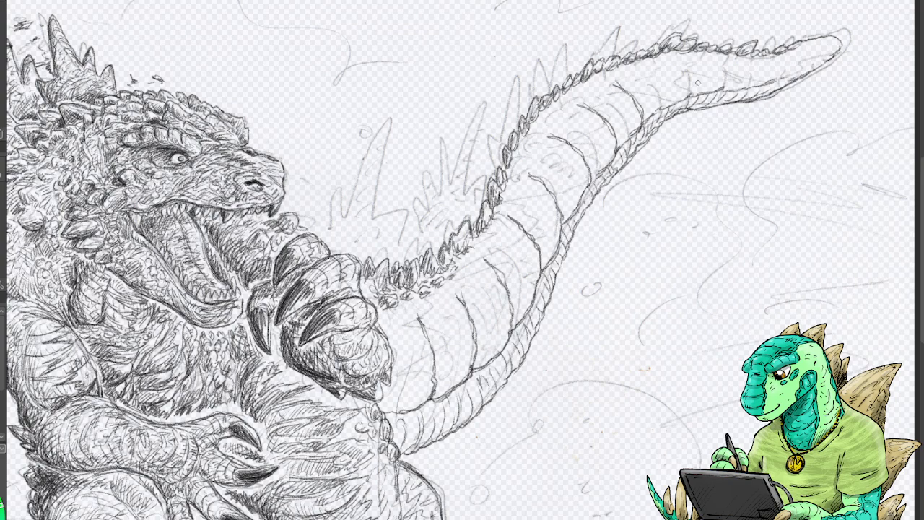
left_click_drag(664, 111, 656, 73)
mouse_move(668, 105)
left_mouse_down()
mouse_move(655, 74)
mouse_move(696, 77)
mouse_move(686, 65)
left_mouse_up()
mouse_move(724, 94)
left_mouse_down()
mouse_move(710, 65)
mouse_move(785, 63)
left_mouse_up()
left_click_drag(810, 75, 804, 59)
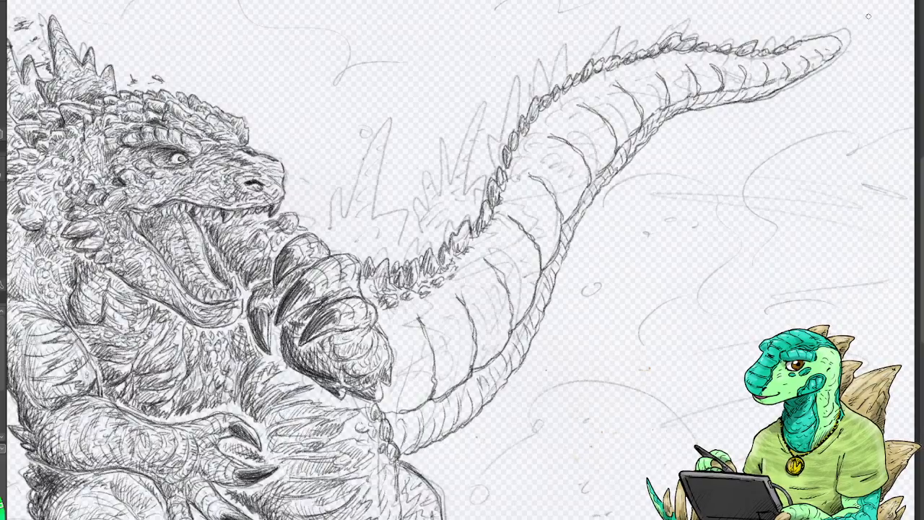
Sketch diagonal fold lines across the tail's first segments and a few round scales beside the raised hand.
mouse_move(435, 367)
left_mouse_down()
mouse_move(405, 396)
mouse_move(431, 371)
mouse_move(453, 320)
mouse_move(436, 373)
left_mouse_up()
mouse_move(456, 313)
left_mouse_down()
mouse_move(431, 373)
mouse_move(446, 351)
left_mouse_up()
left_click_drag(489, 293, 489, 283)
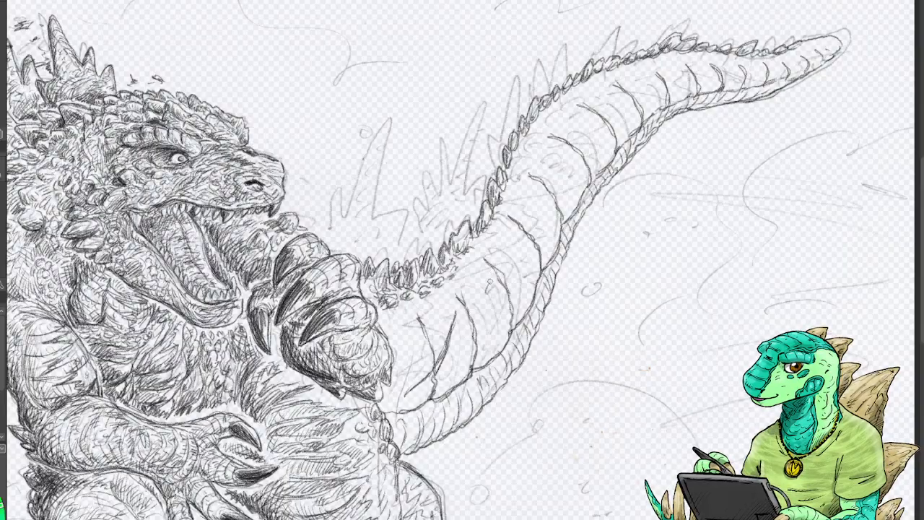
mouse_move(405, 312)
left_mouse_down()
mouse_move(388, 319)
mouse_move(399, 323)
mouse_move(408, 312)
mouse_move(402, 339)
left_mouse_up()
left_click_drag(401, 355, 404, 358)
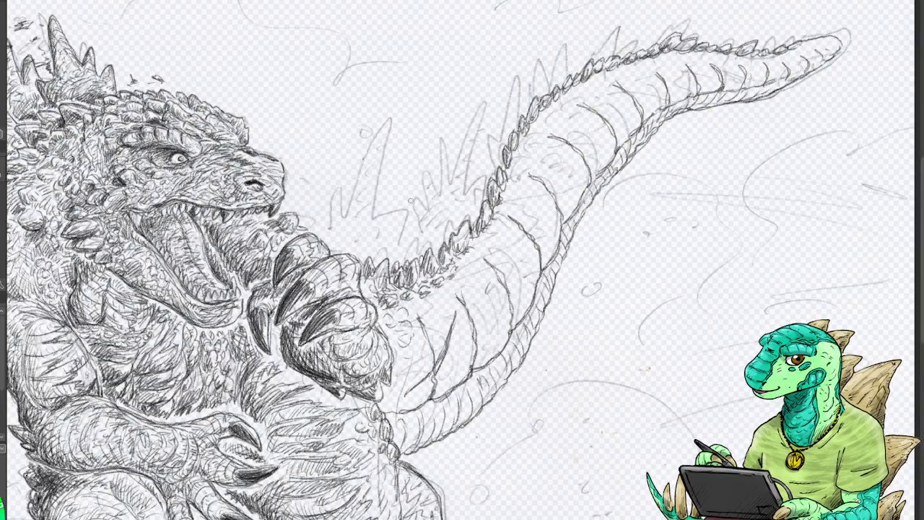
Fill the tail base behind the raised hand with small rounded scales down to the underside contour.
mouse_move(790, 324)
left_mouse_down()
mouse_move(879, 202)
mouse_move(900, 117)
left_mouse_up()
mouse_move(494, 363)
left_mouse_down()
mouse_move(510, 356)
mouse_move(517, 447)
left_mouse_up()
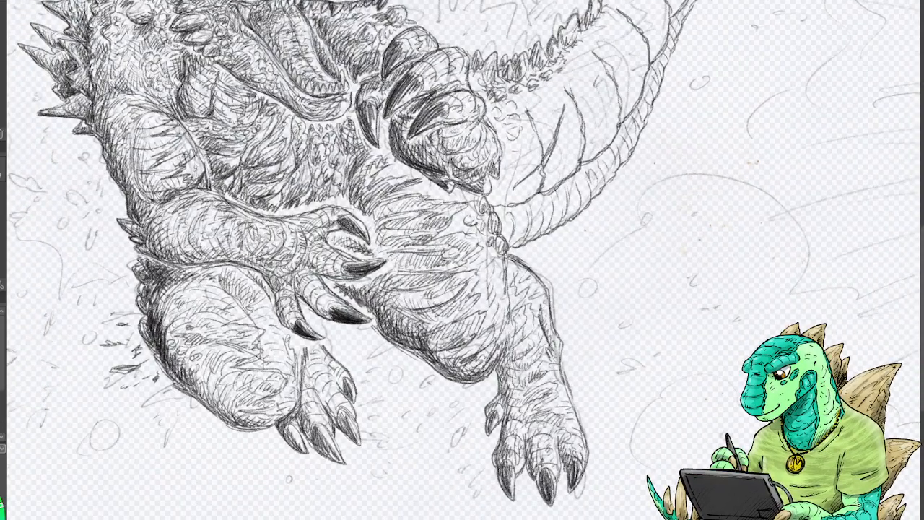
left_click_drag(548, 180, 414, 396)
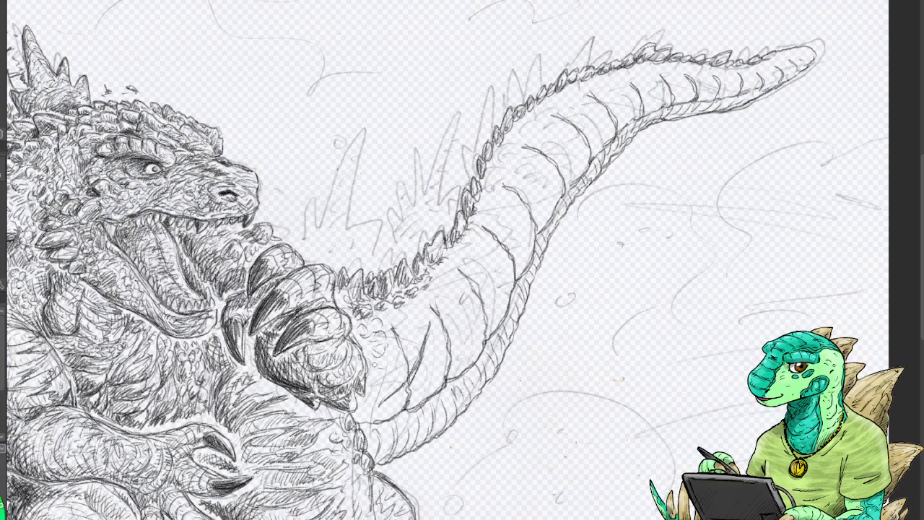
mouse_move(375, 364)
left_mouse_down()
mouse_move(389, 358)
mouse_move(384, 321)
mouse_move(360, 336)
mouse_move(368, 317)
mouse_move(367, 343)
left_mouse_up()
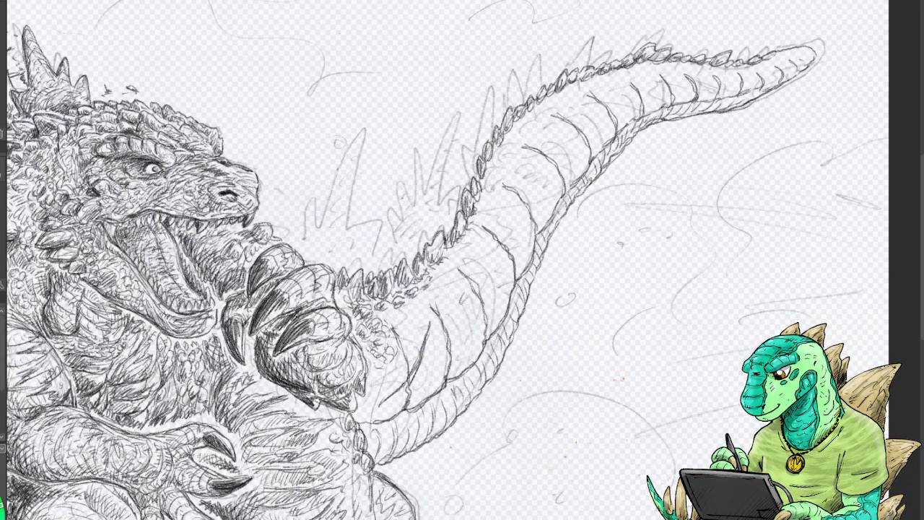
left_click_drag(367, 406, 370, 412)
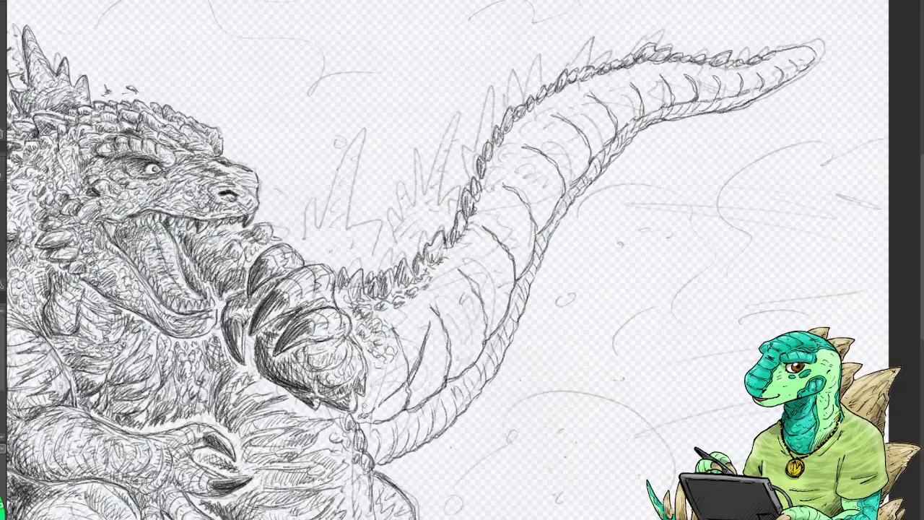
mouse_move(364, 407)
left_mouse_down()
mouse_move(381, 369)
mouse_move(395, 371)
mouse_move(396, 383)
mouse_move(403, 354)
mouse_move(404, 369)
left_mouse_up()
left_click_drag(396, 384, 404, 376)
mouse_move(411, 364)
left_mouse_down()
mouse_move(416, 359)
mouse_move(388, 332)
mouse_move(400, 335)
left_mouse_up()
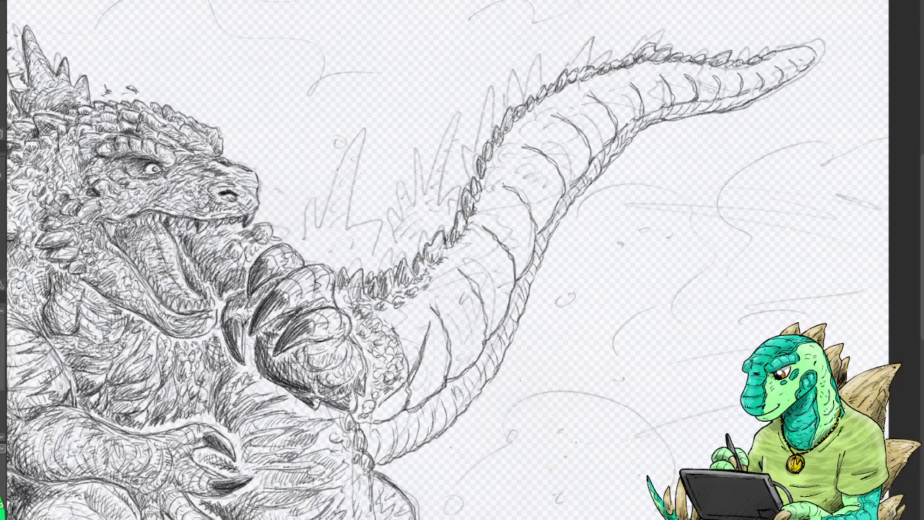
Add scales at the lower edge of the tail base and hatch shading over the adjoining underside bands.
left_click_drag(377, 414, 403, 399)
left_click_drag(371, 438, 378, 428)
mouse_move(377, 441)
left_mouse_down()
mouse_move(389, 434)
mouse_move(376, 421)
mouse_move(419, 405)
mouse_move(394, 422)
left_mouse_up()
left_click_drag(375, 437, 382, 428)
mouse_move(372, 446)
left_mouse_down()
mouse_move(407, 412)
mouse_move(418, 439)
mouse_move(393, 446)
mouse_move(419, 441)
left_mouse_up()
left_click_drag(414, 443, 434, 432)
mouse_move(428, 441)
left_mouse_down()
mouse_move(448, 421)
mouse_move(421, 416)
mouse_move(438, 423)
mouse_move(437, 413)
left_mouse_up()
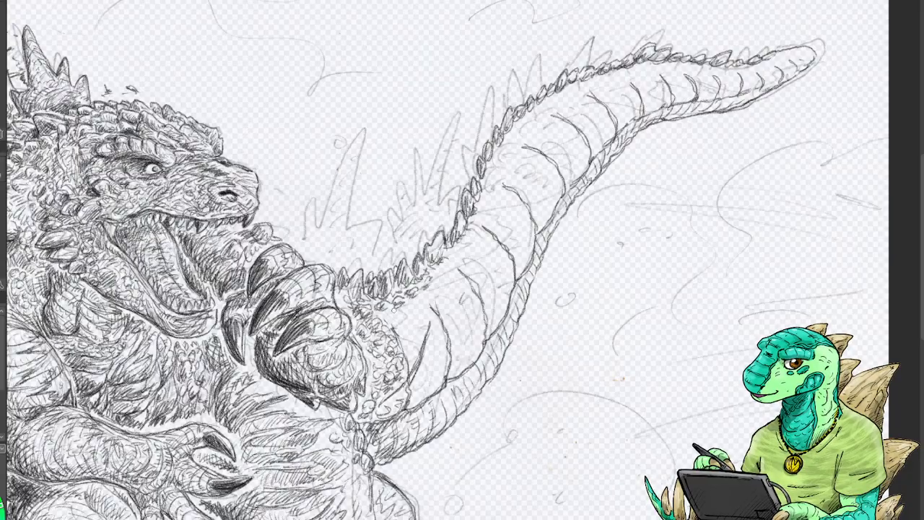
Extend the rounded scales below the dorsal ridge and down across the tail's first fold to the underside strip.
mouse_move(383, 317)
left_mouse_down()
mouse_move(410, 302)
mouse_move(413, 319)
left_mouse_up()
mouse_move(403, 336)
left_mouse_down()
mouse_move(411, 325)
mouse_move(403, 414)
mouse_move(477, 355)
mouse_move(488, 330)
left_mouse_up()
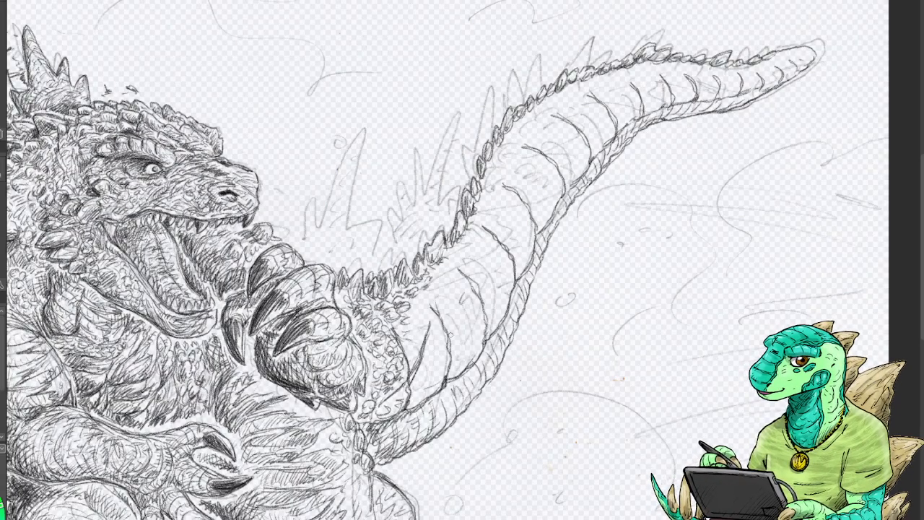
mouse_move(430, 348)
left_mouse_down()
mouse_move(439, 359)
mouse_move(445, 330)
mouse_move(408, 341)
mouse_move(409, 368)
mouse_move(421, 326)
mouse_move(410, 330)
left_mouse_up()
left_click_drag(421, 294, 410, 318)
left_click_drag(436, 308, 425, 317)
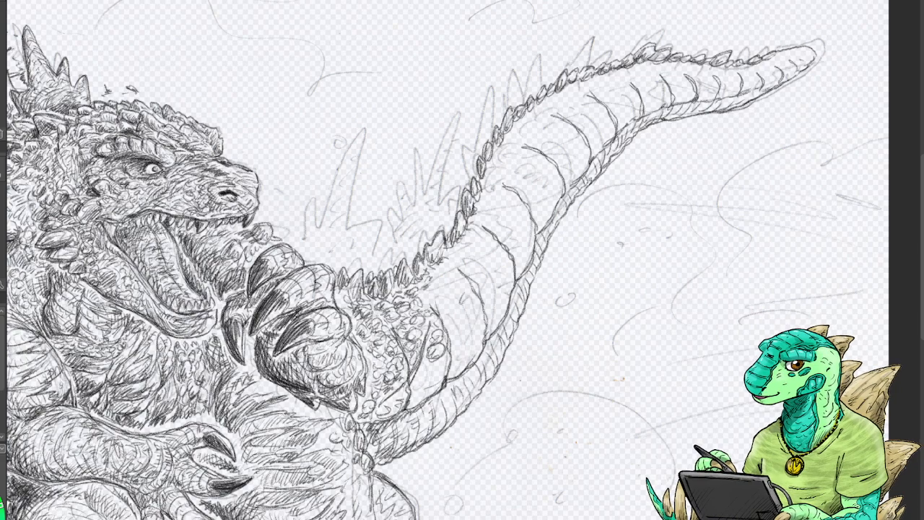
mouse_move(435, 354)
left_mouse_down()
mouse_move(421, 369)
mouse_move(432, 365)
left_mouse_up()
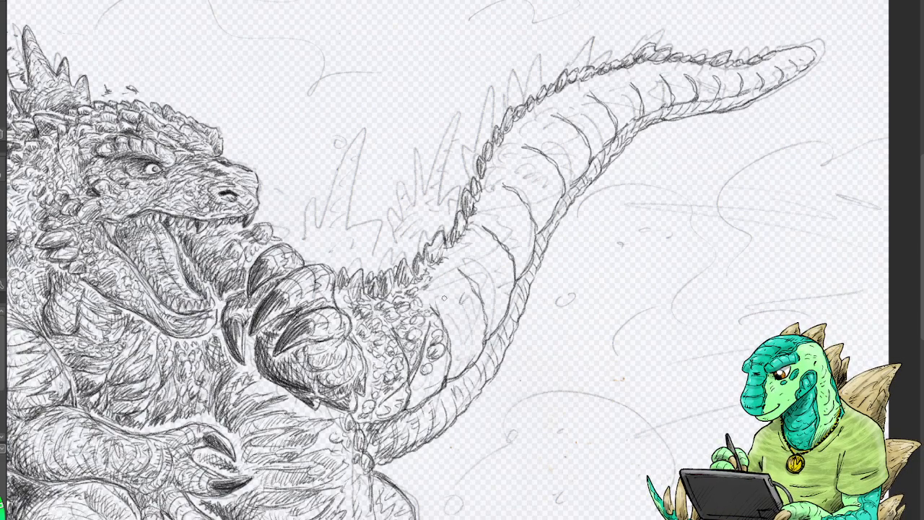
mouse_move(426, 376)
left_mouse_down()
mouse_move(414, 383)
mouse_move(416, 401)
mouse_move(445, 361)
mouse_move(433, 370)
mouse_move(426, 358)
left_mouse_up()
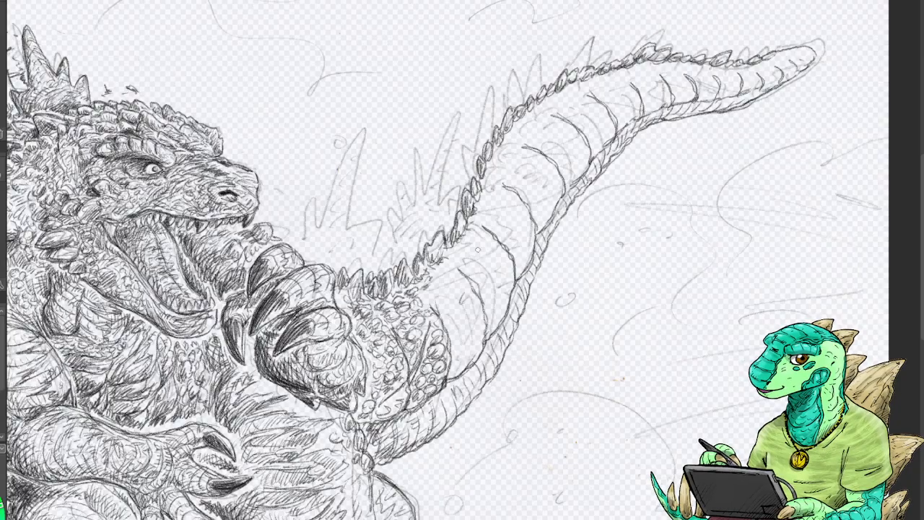
Cover the tail segment just past the first folds with rounded scales and darken the gaps between them.
mouse_move(438, 288)
left_mouse_down()
mouse_move(426, 293)
mouse_move(432, 299)
mouse_move(445, 271)
mouse_move(433, 279)
mouse_move(456, 251)
mouse_move(455, 287)
mouse_move(439, 300)
mouse_move(462, 329)
mouse_move(444, 329)
mouse_move(471, 319)
mouse_move(462, 330)
mouse_move(472, 309)
left_mouse_up()
left_click_drag(458, 285, 475, 297)
left_click_drag(452, 329, 465, 336)
left_click_drag(455, 333, 460, 343)
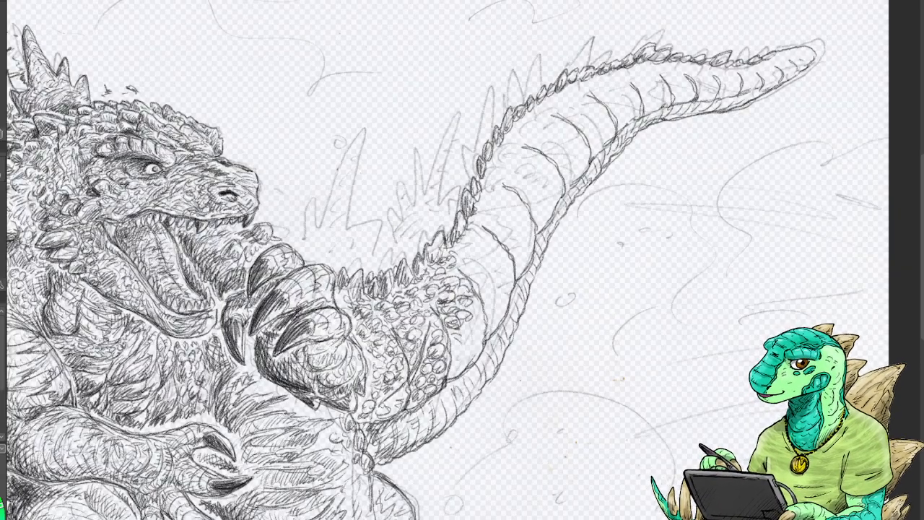
mouse_move(380, 413)
left_mouse_down()
mouse_move(397, 396)
mouse_move(398, 410)
mouse_move(361, 413)
left_mouse_up()
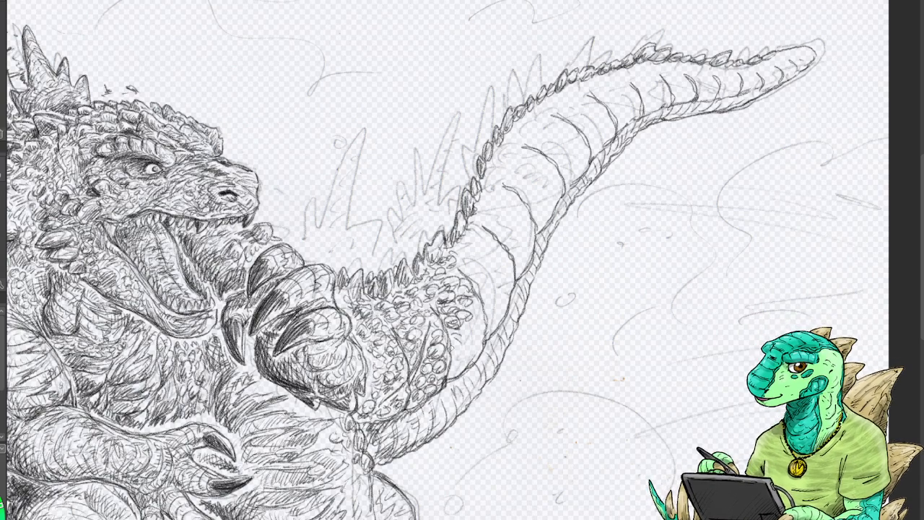
mouse_move(455, 335)
left_mouse_down()
mouse_move(468, 376)
mouse_move(481, 326)
mouse_move(479, 354)
left_mouse_up()
mouse_move(471, 316)
left_mouse_down()
mouse_move(485, 333)
mouse_move(482, 309)
left_mouse_up()
mouse_move(479, 303)
left_mouse_down()
mouse_move(487, 351)
mouse_move(476, 312)
left_mouse_up()
mouse_move(465, 302)
left_mouse_down()
mouse_move(477, 310)
mouse_move(447, 274)
left_mouse_up()
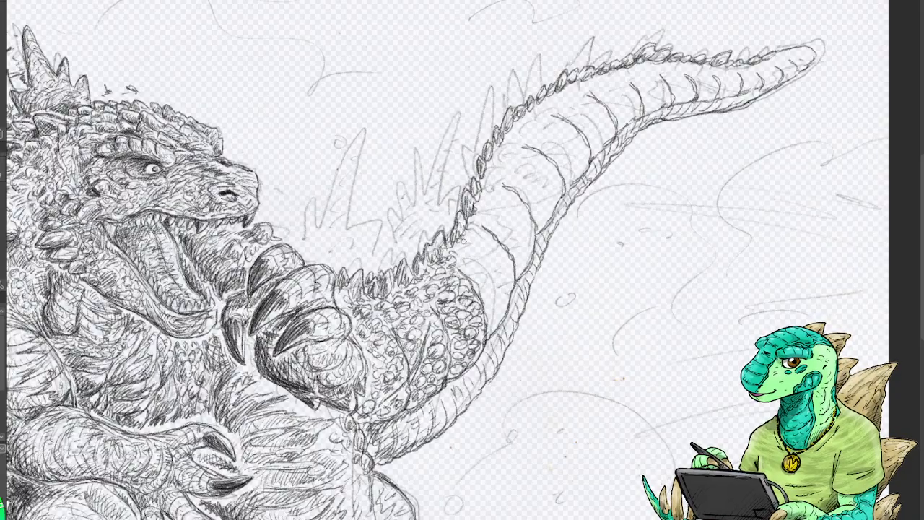
Fill the next two tail segments towards the middle of the tail with rounded scales, from dorsal ridge to underside.
mouse_move(459, 247)
left_mouse_down()
mouse_move(477, 236)
mouse_move(475, 258)
mouse_move(466, 255)
mouse_move(491, 235)
mouse_move(472, 272)
mouse_move(482, 262)
mouse_move(488, 269)
mouse_move(482, 277)
mouse_move(494, 257)
mouse_move(488, 244)
mouse_move(504, 260)
mouse_move(480, 286)
mouse_move(495, 321)
mouse_move(509, 264)
mouse_move(498, 322)
mouse_move(506, 296)
left_mouse_up()
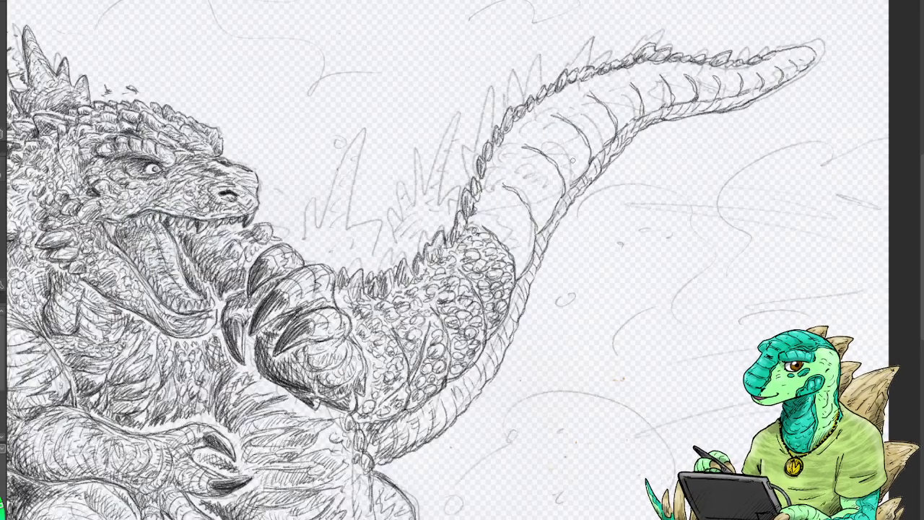
mouse_move(475, 213)
left_mouse_down()
mouse_move(491, 201)
mouse_move(486, 185)
mouse_move(510, 193)
mouse_move(511, 205)
mouse_move(487, 218)
mouse_move(519, 207)
mouse_move(501, 231)
mouse_move(523, 210)
mouse_move(524, 238)
mouse_move(501, 239)
mouse_move(519, 248)
mouse_move(488, 228)
mouse_move(502, 239)
left_mouse_up()
left_click_drag(462, 268, 479, 296)
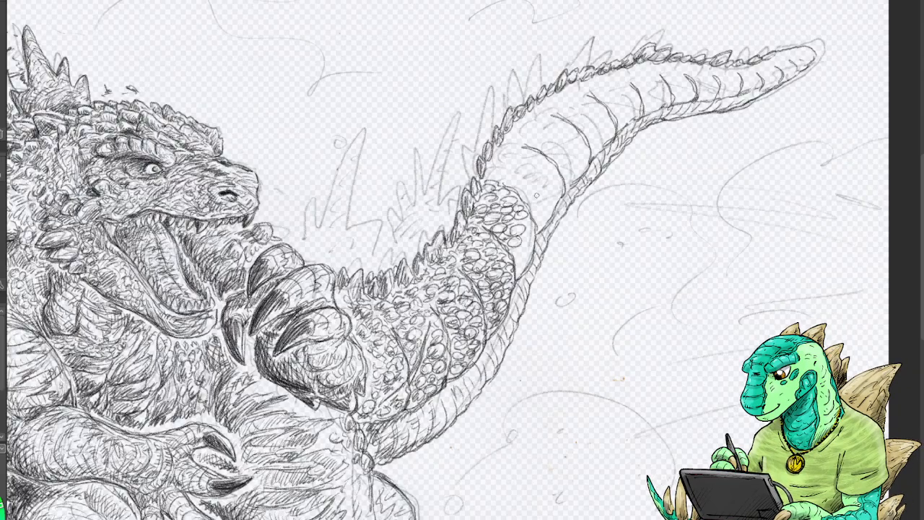
left_click_drag(510, 247, 525, 271)
left_click_drag(524, 244, 530, 261)
left_click_drag(520, 264, 533, 267)
left_click_drag(523, 230, 531, 241)
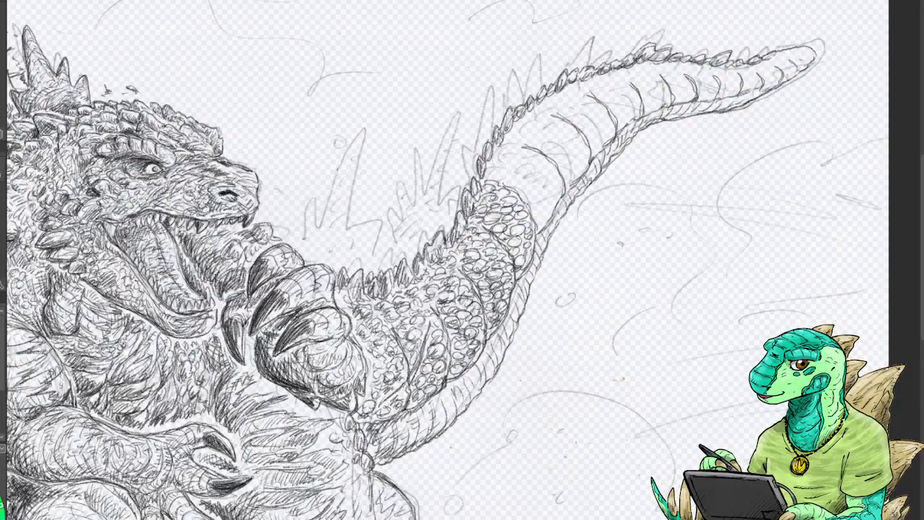
Hatch shading between the scales of the outermost scaled tail segment, from its upper edge to the underside.
left_click_drag(489, 203, 506, 192)
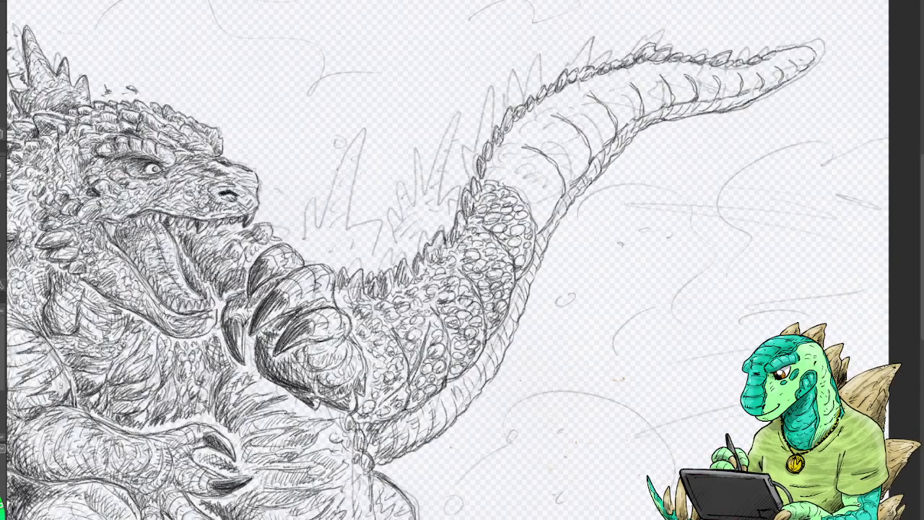
left_click_drag(486, 228, 512, 222)
mouse_move(505, 216)
left_mouse_down()
mouse_move(512, 205)
mouse_move(521, 231)
left_mouse_up()
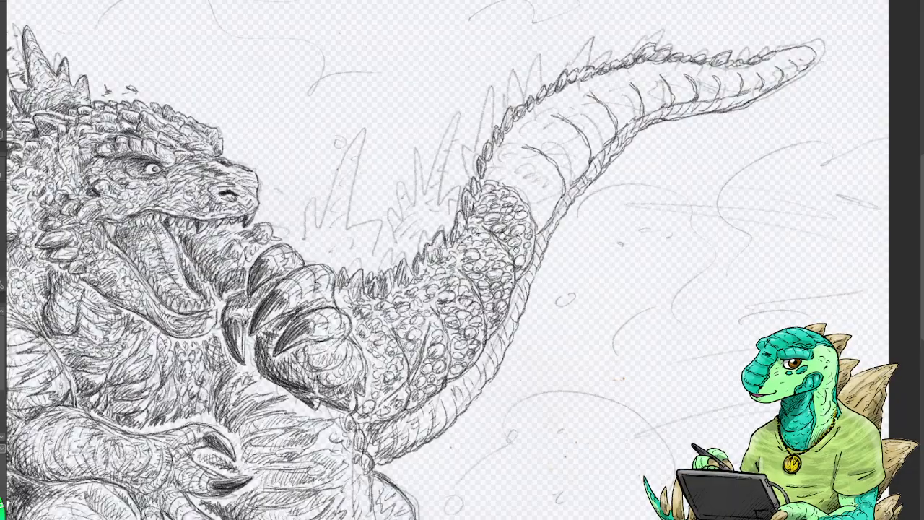
left_click_drag(521, 268, 530, 257)
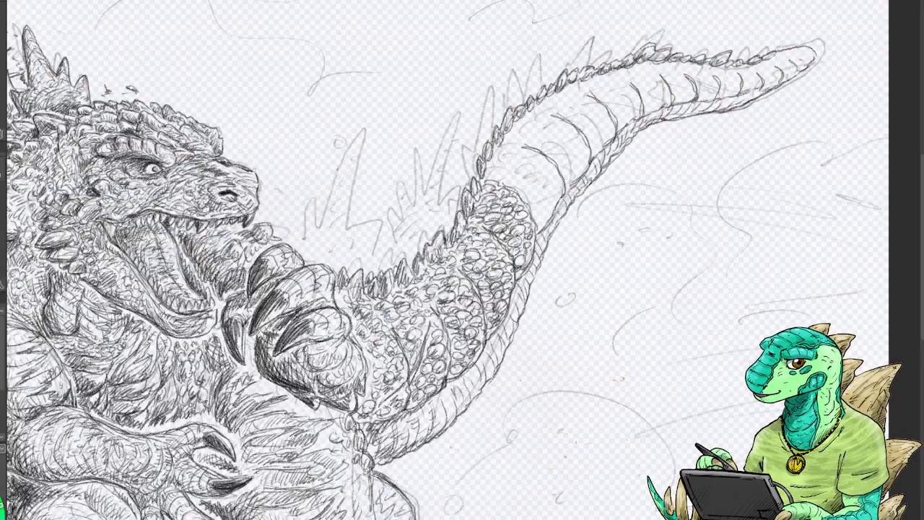
Finish shading the outer edge of the scaled tail section and fill the next bare segment with rounded scales.
left_click_drag(515, 217, 526, 192)
left_click_drag(532, 269, 535, 225)
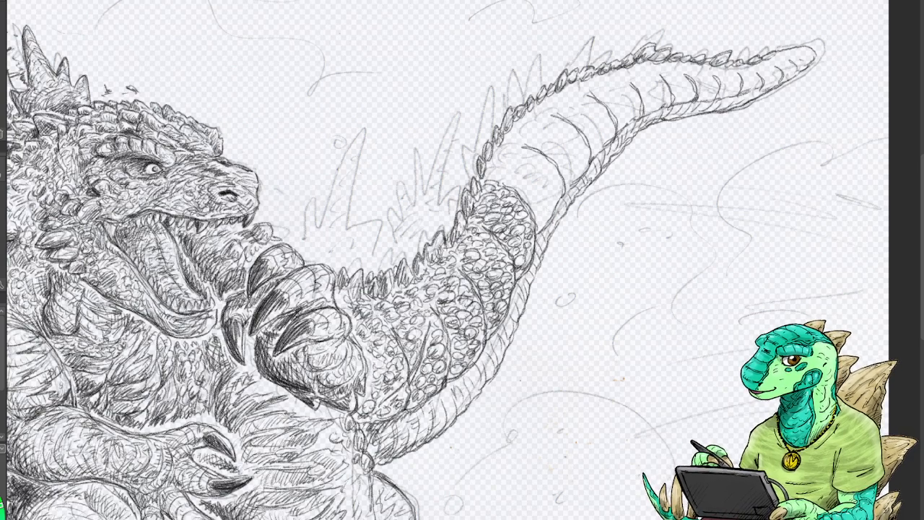
mouse_move(477, 185)
left_mouse_down()
mouse_move(501, 169)
mouse_move(510, 144)
mouse_move(509, 172)
mouse_move(499, 179)
mouse_move(512, 181)
mouse_move(522, 162)
mouse_move(530, 169)
mouse_move(533, 155)
mouse_move(541, 162)
mouse_move(518, 174)
mouse_move(522, 158)
mouse_move(521, 194)
mouse_move(531, 194)
mouse_move(520, 199)
mouse_move(537, 193)
mouse_move(525, 202)
mouse_move(548, 206)
mouse_move(542, 222)
mouse_move(547, 197)
mouse_move(553, 202)
mouse_move(532, 173)
mouse_move(550, 166)
mouse_move(541, 175)
mouse_move(559, 193)
left_mouse_up()
mouse_move(523, 168)
left_mouse_down()
mouse_move(504, 151)
mouse_move(492, 164)
mouse_move(505, 148)
mouse_move(525, 156)
mouse_move(537, 180)
mouse_move(541, 170)
mouse_move(538, 225)
mouse_move(563, 194)
mouse_move(550, 207)
left_mouse_up()
left_click_drag(556, 189, 547, 209)
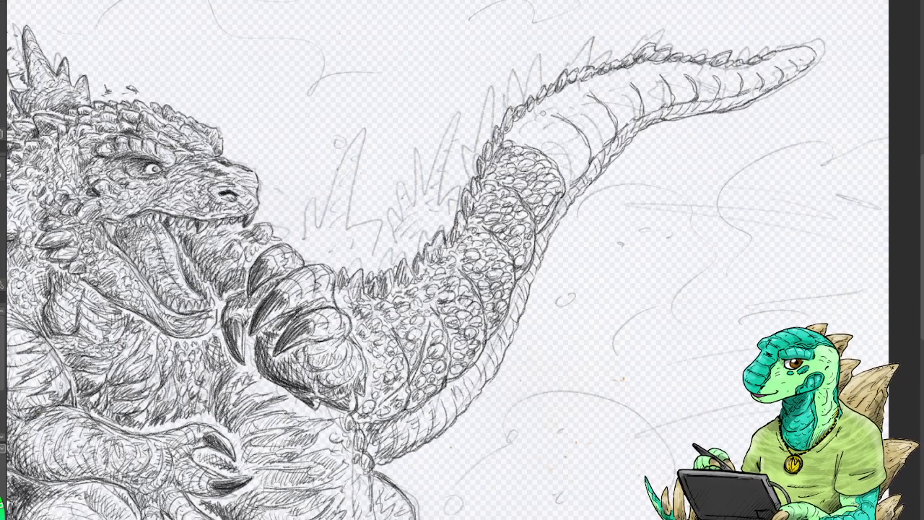
Cover the following tail segment with rounded scales from dorsal ridge to underside and darken the gaps between them.
mouse_move(514, 141)
left_mouse_down()
mouse_move(513, 127)
mouse_move(546, 101)
mouse_move(517, 139)
mouse_move(544, 115)
mouse_move(525, 144)
mouse_move(517, 138)
mouse_move(556, 129)
mouse_move(541, 132)
mouse_move(556, 117)
mouse_move(535, 153)
mouse_move(542, 158)
mouse_move(517, 144)
left_mouse_up()
mouse_move(538, 133)
left_mouse_down()
mouse_move(512, 144)
mouse_move(576, 131)
mouse_move(583, 143)
mouse_move(572, 155)
left_mouse_up()
left_click_drag(554, 160, 570, 163)
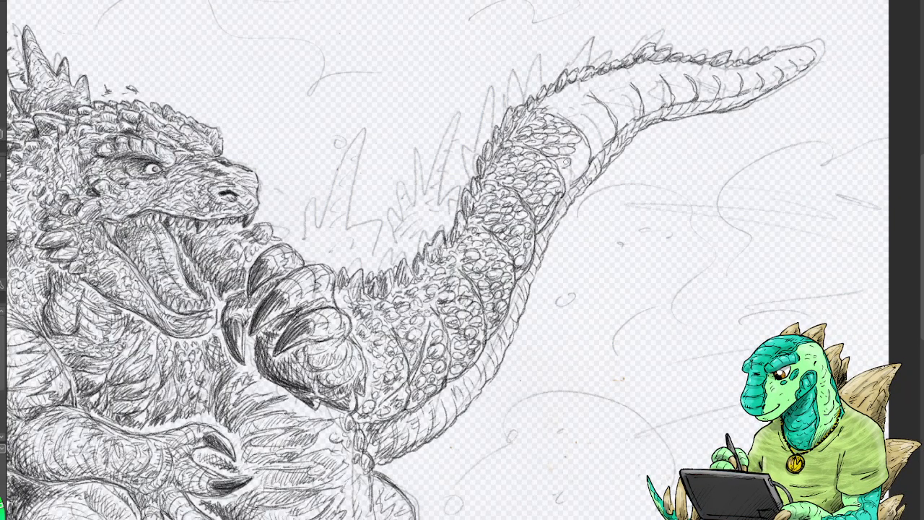
mouse_move(561, 169)
left_mouse_down()
mouse_move(581, 176)
mouse_move(586, 145)
mouse_move(527, 139)
mouse_move(516, 124)
mouse_move(524, 121)
left_mouse_up()
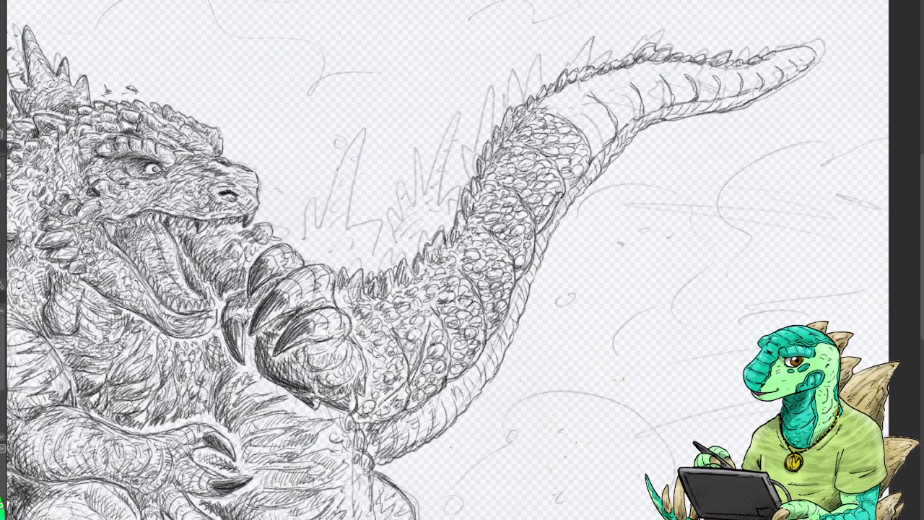
left_click_drag(560, 131, 546, 121)
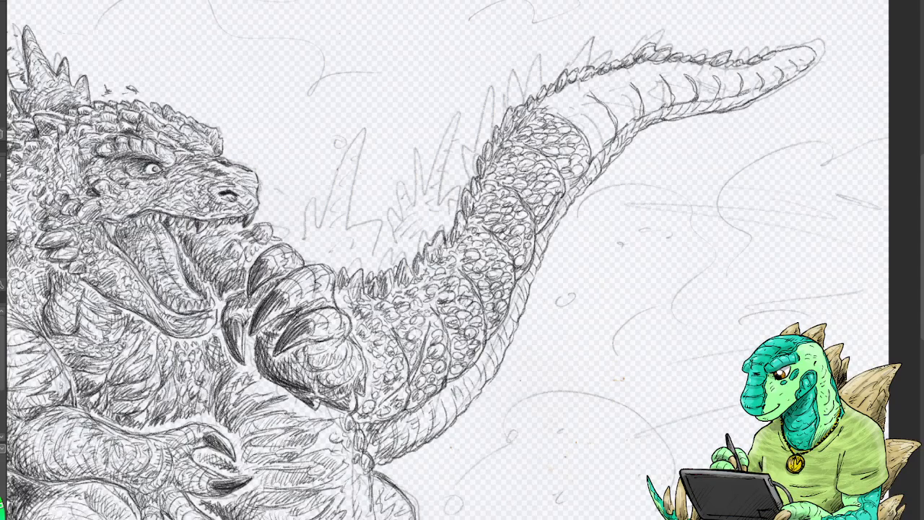
Fill the tail segment at the upper bend with scales and darken the underside strip below it.
mouse_move(548, 155)
left_mouse_down()
mouse_move(566, 171)
mouse_move(563, 155)
mouse_move(581, 147)
mouse_move(567, 180)
mouse_move(585, 165)
mouse_move(581, 147)
left_mouse_up()
mouse_move(558, 116)
left_mouse_down()
mouse_move(584, 140)
mouse_move(585, 171)
mouse_move(561, 203)
left_mouse_up()
mouse_move(542, 101)
left_mouse_down()
mouse_move(572, 92)
mouse_move(564, 106)
mouse_move(582, 88)
mouse_move(572, 108)
mouse_move(556, 111)
mouse_move(595, 111)
mouse_move(583, 95)
mouse_move(583, 122)
mouse_move(603, 147)
mouse_move(604, 110)
mouse_move(609, 133)
mouse_move(560, 107)
mouse_move(601, 114)
mouse_move(599, 149)
mouse_move(607, 121)
left_mouse_up()
mouse_move(588, 92)
left_mouse_down()
mouse_move(611, 118)
mouse_move(614, 143)
mouse_move(590, 159)
mouse_move(611, 131)
left_mouse_up()
left_click_drag(610, 132, 619, 103)
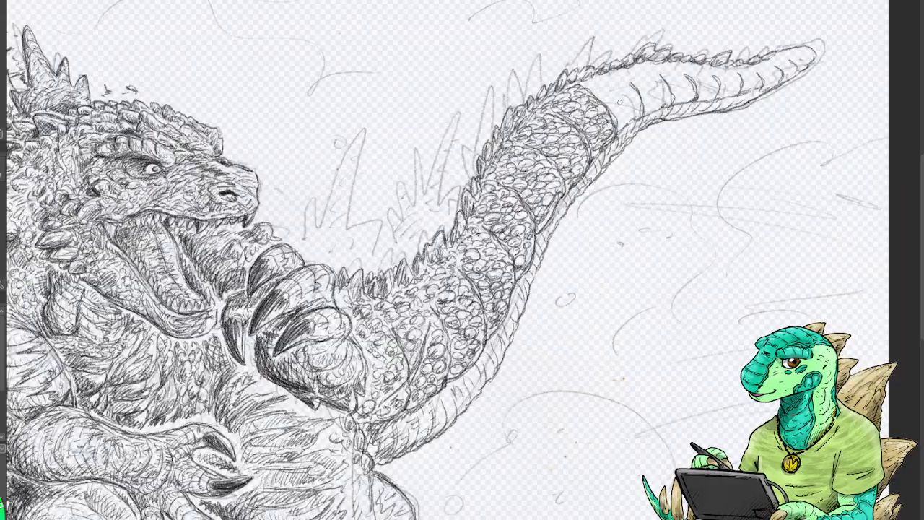
left_click_drag(601, 171, 551, 239)
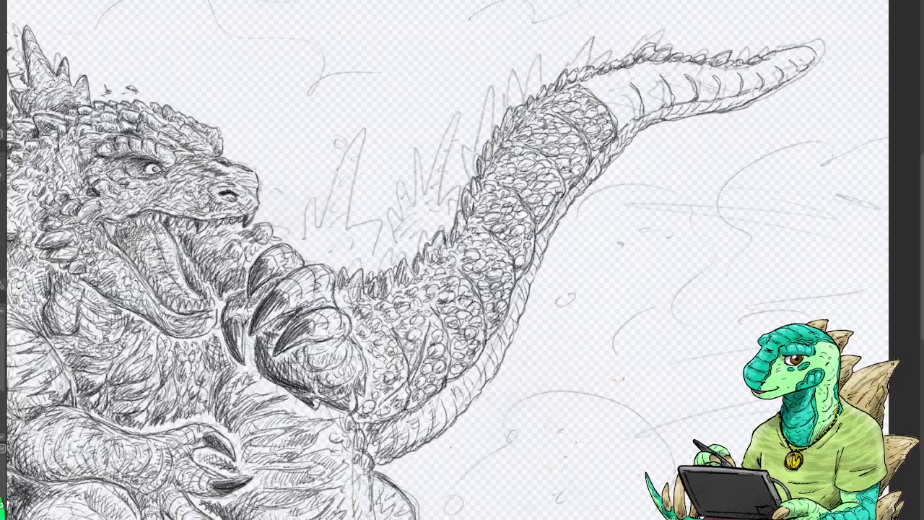
left_click_drag(610, 159, 662, 115)
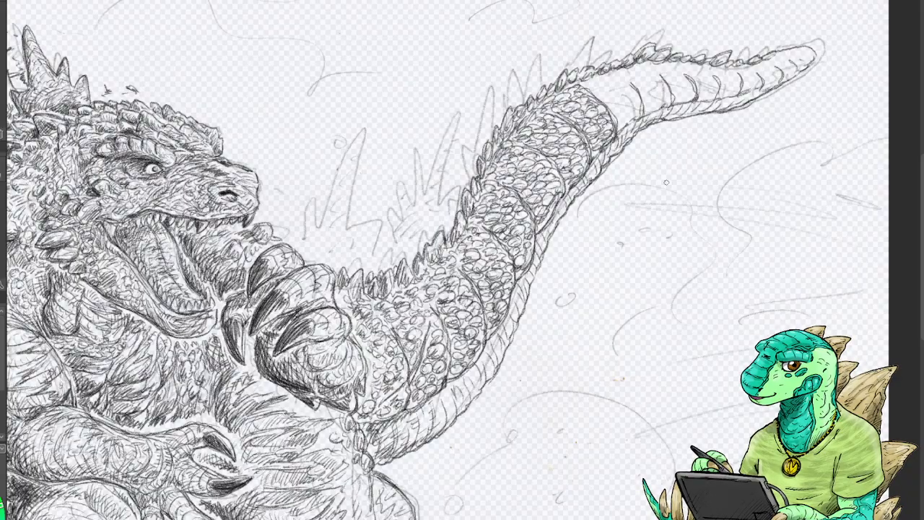
Draw rounded scales over the next two tail segments just past the upper bend.
mouse_move(568, 85)
left_mouse_down()
mouse_move(627, 75)
mouse_move(613, 70)
mouse_move(605, 90)
mouse_move(625, 96)
mouse_move(604, 101)
mouse_move(626, 119)
mouse_move(634, 102)
mouse_move(639, 113)
mouse_move(628, 90)
left_mouse_up()
mouse_move(628, 86)
left_mouse_down()
mouse_move(618, 81)
mouse_move(623, 92)
left_mouse_up()
mouse_move(615, 86)
left_mouse_down()
mouse_move(631, 94)
mouse_move(582, 89)
mouse_move(613, 108)
mouse_move(612, 98)
left_mouse_up()
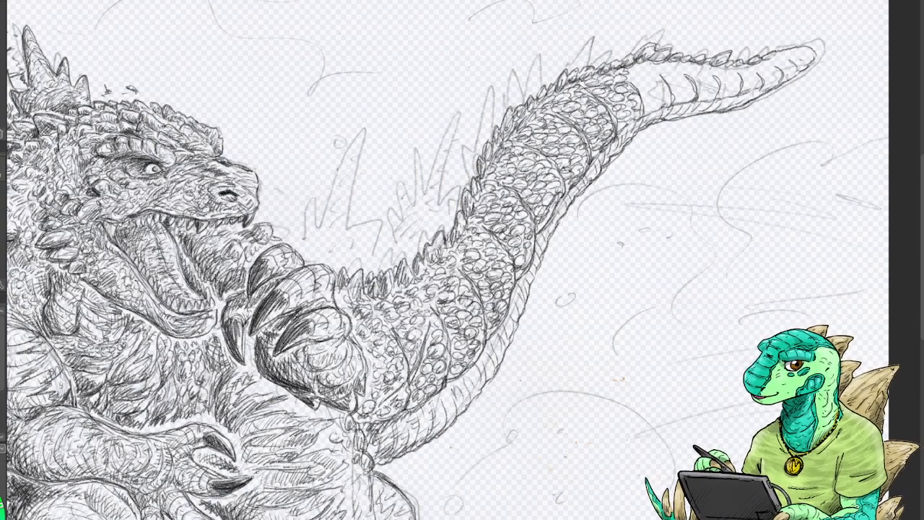
left_click_drag(635, 91, 631, 98)
mouse_move(626, 97)
left_mouse_down()
mouse_move(625, 114)
mouse_move(648, 119)
mouse_move(632, 78)
mouse_move(657, 64)
mouse_move(632, 81)
mouse_move(653, 89)
mouse_move(646, 113)
mouse_move(663, 100)
mouse_move(631, 80)
mouse_move(639, 78)
left_mouse_up()
left_click_drag(662, 81, 654, 89)
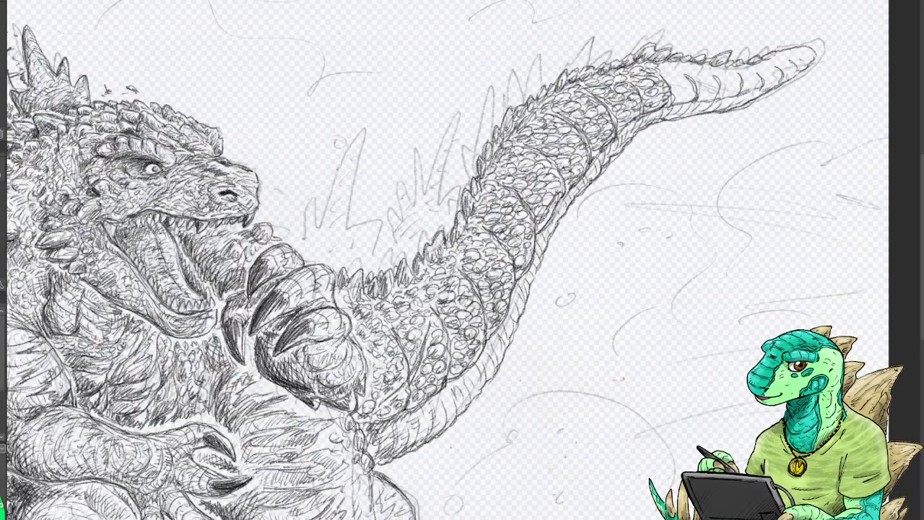
Continue the scales over the remaining narrow segments out to the rounded tip of the tail.
mouse_move(656, 46)
left_mouse_down()
mouse_move(640, 51)
mouse_move(682, 76)
mouse_move(668, 79)
mouse_move(687, 98)
mouse_move(694, 90)
mouse_move(673, 71)
mouse_move(685, 71)
mouse_move(682, 97)
mouse_move(697, 71)
mouse_move(716, 83)
mouse_move(709, 96)
left_mouse_up()
mouse_move(669, 112)
left_mouse_down()
mouse_move(663, 115)
mouse_move(748, 101)
mouse_move(716, 100)
left_mouse_up()
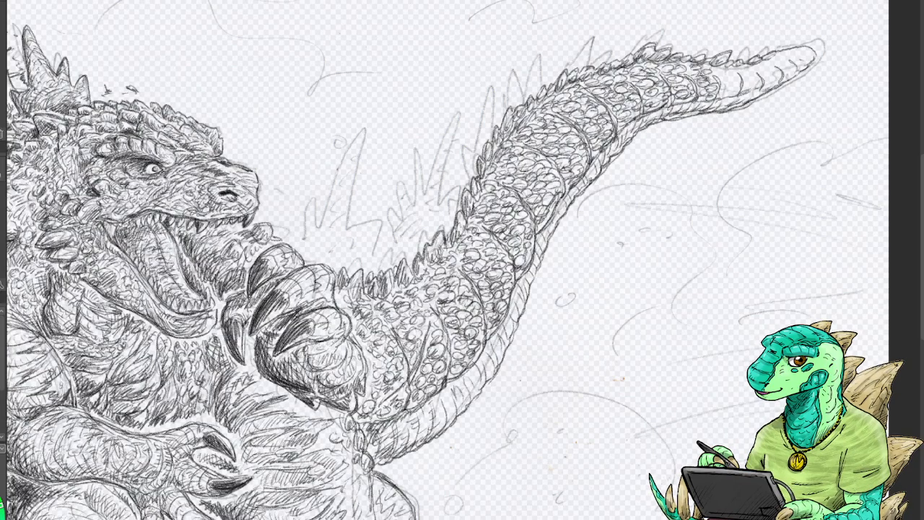
mouse_move(687, 72)
left_mouse_down()
mouse_move(685, 65)
mouse_move(717, 79)
mouse_move(725, 72)
mouse_move(729, 91)
mouse_move(740, 86)
mouse_move(726, 81)
mouse_move(733, 70)
mouse_move(721, 94)
mouse_move(748, 69)
mouse_move(746, 88)
mouse_move(758, 81)
left_mouse_up()
mouse_move(743, 74)
left_mouse_down()
mouse_move(759, 71)
mouse_move(745, 87)
mouse_move(770, 70)
mouse_move(770, 82)
mouse_move(776, 62)
left_mouse_up()
mouse_move(745, 98)
left_mouse_down()
mouse_move(773, 84)
mouse_move(786, 51)
mouse_move(796, 65)
mouse_move(786, 55)
mouse_move(807, 50)
mouse_move(802, 60)
mouse_move(813, 49)
mouse_move(757, 64)
left_mouse_up()
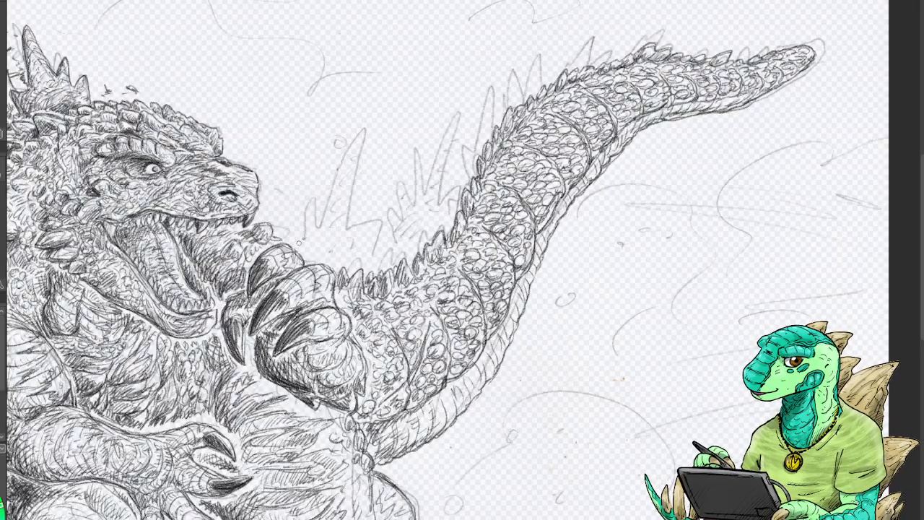
Outline the small and the tall dorsal spines at the tail's base, just behind the raised hand.
mouse_move(301, 238)
left_mouse_down()
mouse_move(310, 197)
mouse_move(318, 231)
mouse_move(306, 200)
mouse_move(296, 249)
mouse_move(312, 215)
mouse_move(317, 235)
left_mouse_up()
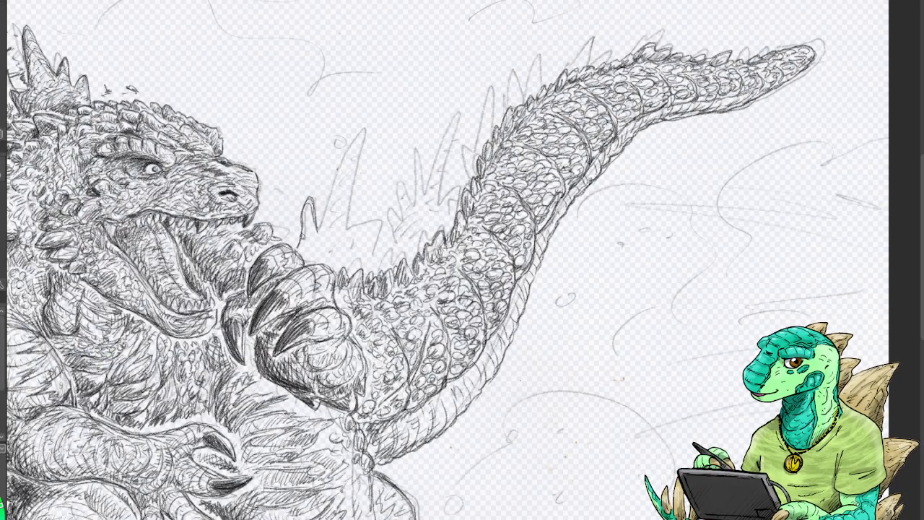
mouse_move(318, 231)
left_mouse_down()
mouse_move(364, 130)
mouse_move(351, 216)
mouse_move(358, 152)
mouse_move(335, 200)
mouse_move(304, 228)
mouse_move(309, 205)
mouse_move(301, 249)
mouse_move(318, 245)
left_mouse_up()
left_click_drag(310, 210, 297, 249)
left_click_drag(311, 207, 306, 219)
mouse_move(303, 231)
left_mouse_down()
mouse_move(297, 248)
mouse_move(313, 255)
mouse_move(331, 229)
mouse_move(335, 180)
left_mouse_up()
mouse_move(356, 139)
left_mouse_down()
mouse_move(342, 244)
mouse_move(339, 188)
mouse_move(329, 198)
mouse_move(361, 140)
mouse_move(345, 196)
left_mouse_up()
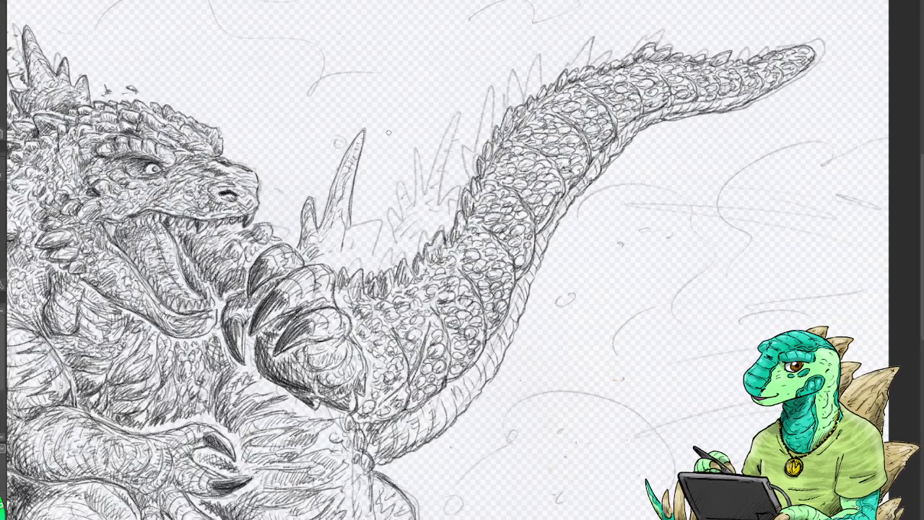
Texture the base of the spines behind the hand, add the short spines beside them and shade the tall one.
mouse_move(306, 215)
left_mouse_down()
mouse_move(314, 258)
mouse_move(319, 241)
mouse_move(344, 230)
mouse_move(334, 263)
mouse_move(324, 251)
mouse_move(354, 210)
left_mouse_up()
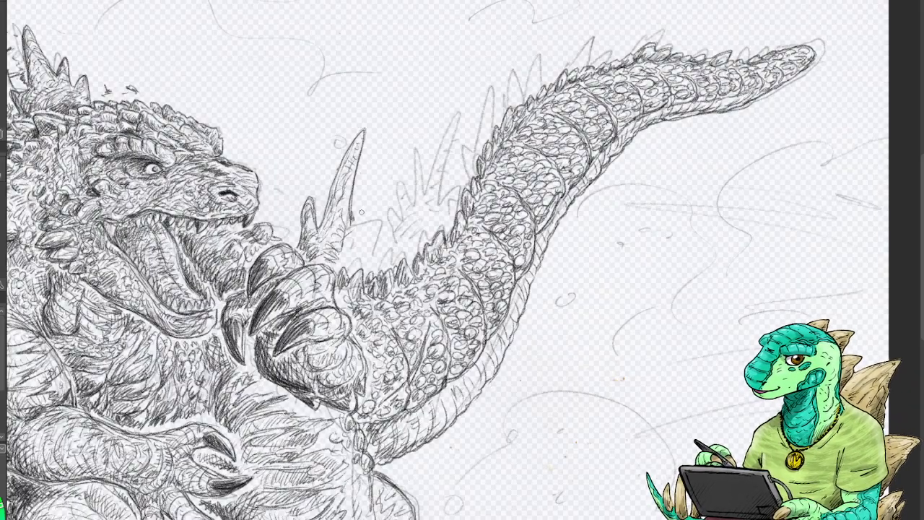
mouse_move(352, 220)
left_mouse_down()
mouse_move(366, 211)
mouse_move(366, 265)
mouse_move(364, 216)
mouse_move(345, 260)
mouse_move(372, 212)
mouse_move(347, 263)
mouse_move(360, 260)
mouse_move(341, 278)
mouse_move(350, 275)
mouse_move(345, 296)
left_mouse_up()
left_click_drag(371, 252, 365, 262)
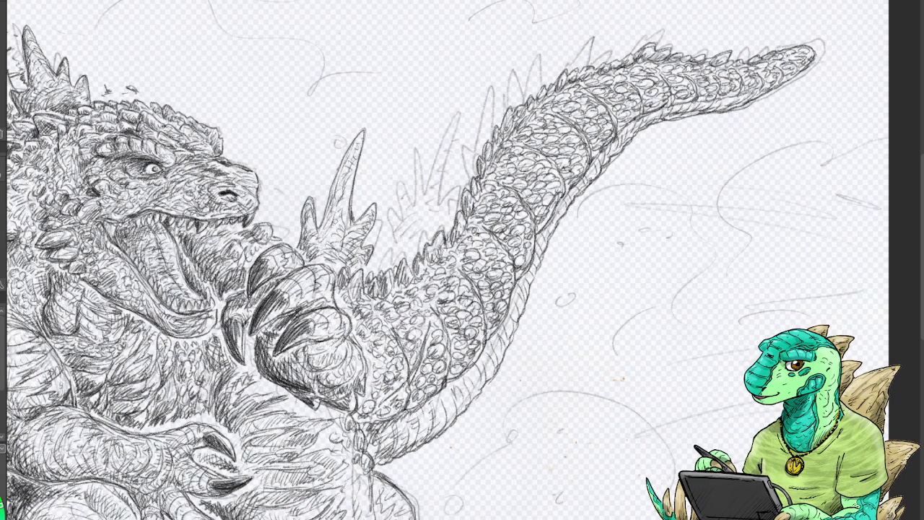
left_click_drag(327, 214, 361, 130)
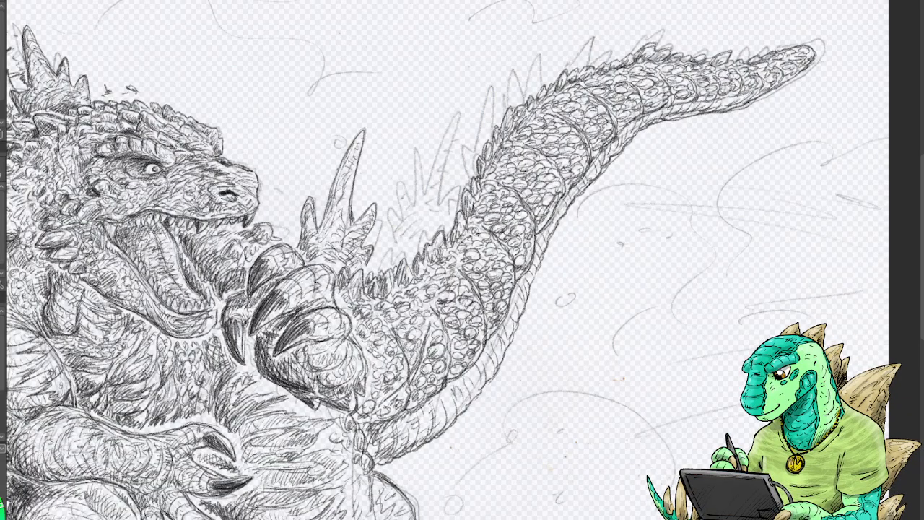
Lighten the scales along the lower side of each tail segment, from the base out to the tip.
left_click_drag(479, 324, 454, 375)
mouse_move(439, 365)
left_mouse_down()
mouse_move(419, 394)
mouse_move(452, 401)
left_mouse_up()
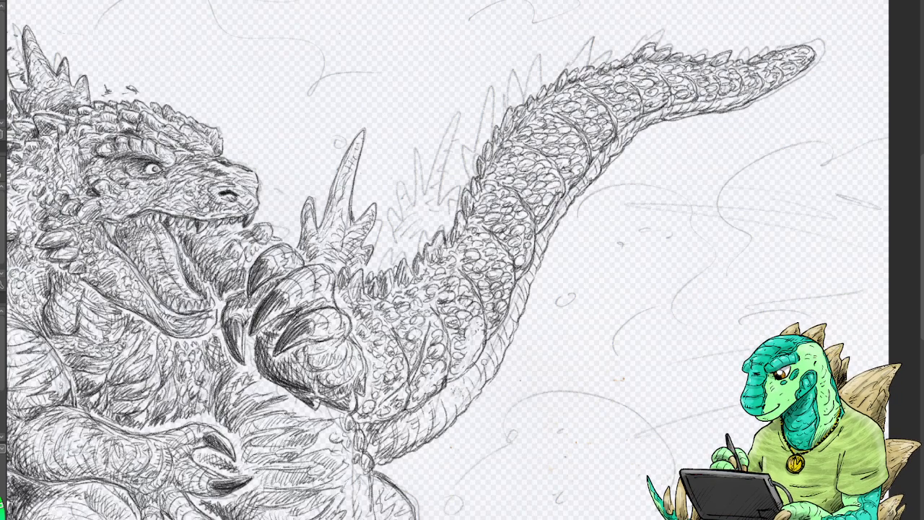
mouse_move(501, 282)
left_mouse_down()
mouse_move(495, 318)
mouse_move(509, 291)
mouse_move(498, 319)
left_mouse_up()
mouse_move(526, 243)
left_mouse_down()
mouse_move(521, 265)
mouse_move(525, 223)
mouse_move(546, 215)
mouse_move(558, 183)
mouse_move(552, 166)
mouse_move(548, 196)
mouse_move(582, 169)
mouse_move(576, 143)
mouse_move(599, 146)
mouse_move(602, 114)
mouse_move(632, 127)
mouse_move(635, 93)
mouse_move(656, 103)
mouse_move(660, 80)
mouse_move(726, 103)
mouse_move(729, 86)
mouse_move(810, 68)
left_mouse_up()
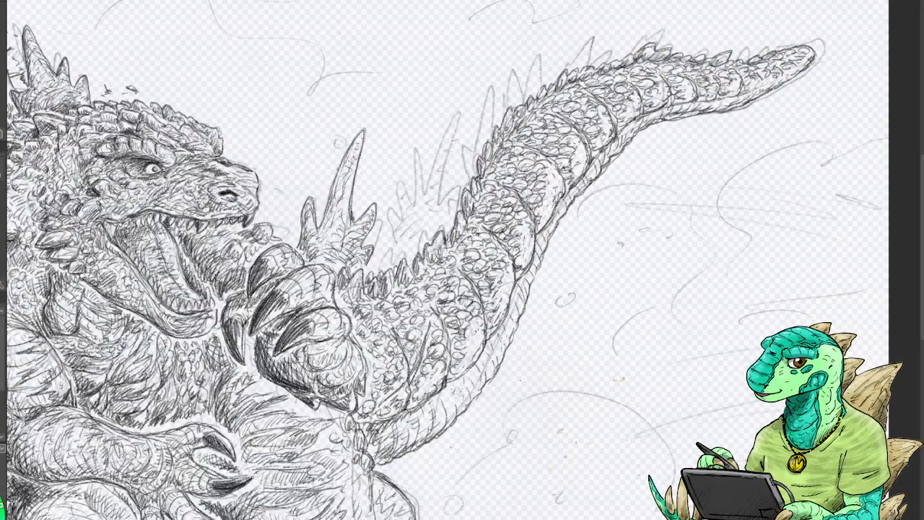
Redefine the tail's underside strip and darken the gaps between the lightened scales out to the tip.
mouse_move(530, 220)
left_mouse_down()
mouse_move(518, 271)
mouse_move(495, 294)
mouse_move(499, 317)
mouse_move(527, 258)
mouse_move(516, 322)
mouse_move(441, 423)
mouse_move(470, 390)
mouse_move(517, 288)
left_mouse_up()
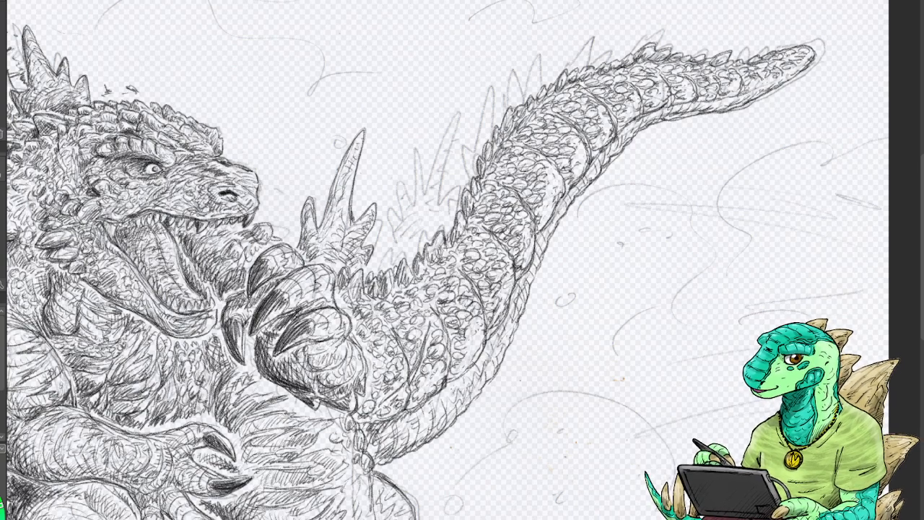
mouse_move(541, 216)
left_mouse_down()
mouse_move(547, 162)
mouse_move(556, 195)
mouse_move(542, 227)
left_mouse_up()
mouse_move(567, 173)
left_mouse_down()
mouse_move(580, 144)
mouse_move(576, 176)
mouse_move(599, 144)
mouse_move(607, 104)
mouse_move(627, 105)
mouse_move(635, 90)
mouse_move(665, 83)
mouse_move(722, 95)
mouse_move(739, 72)
mouse_move(717, 88)
mouse_move(750, 92)
mouse_move(811, 55)
left_mouse_up()
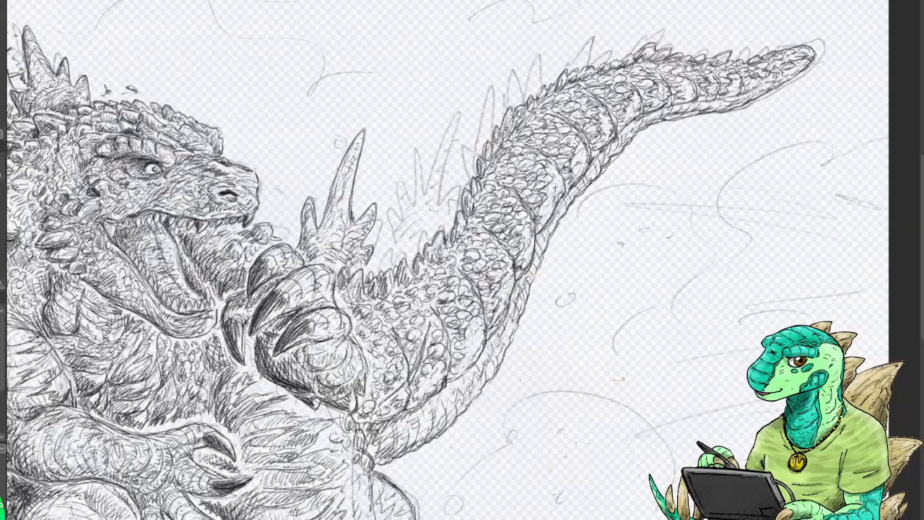
Touch up the pencil hatching on the creature's thighs and knees.
left_click_drag(805, 390, 874, 142)
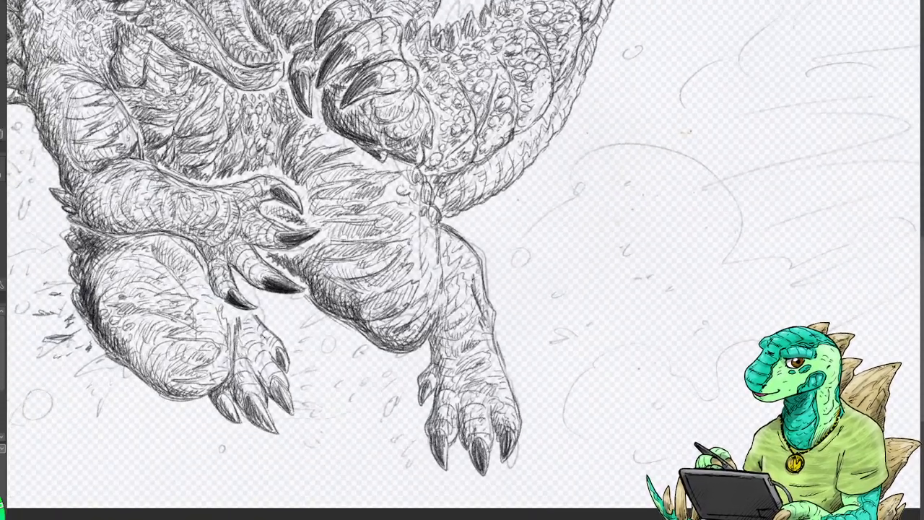
left_click_drag(345, 275, 387, 262)
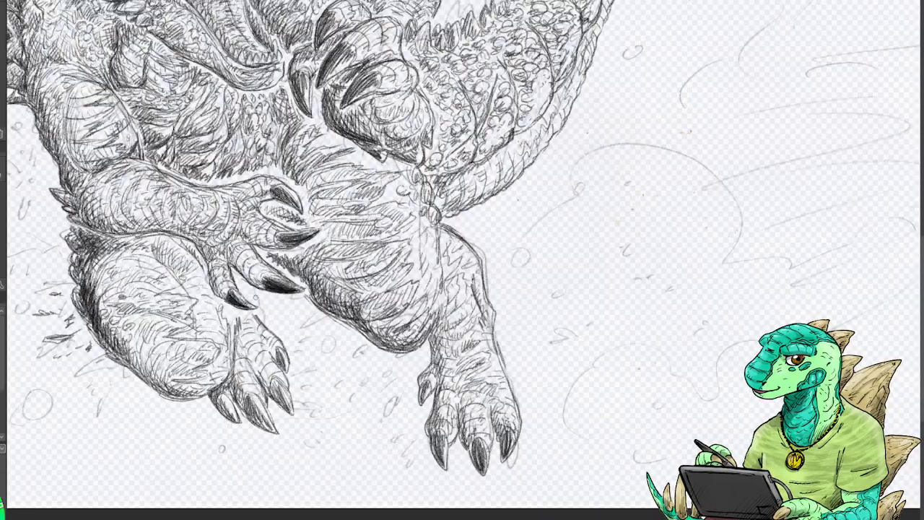
mouse_move(157, 293)
left_mouse_down()
mouse_move(184, 277)
mouse_move(147, 246)
mouse_move(166, 241)
left_mouse_up()
left_click_drag(184, 276, 196, 296)
left_click_drag(505, 130, 439, 399)
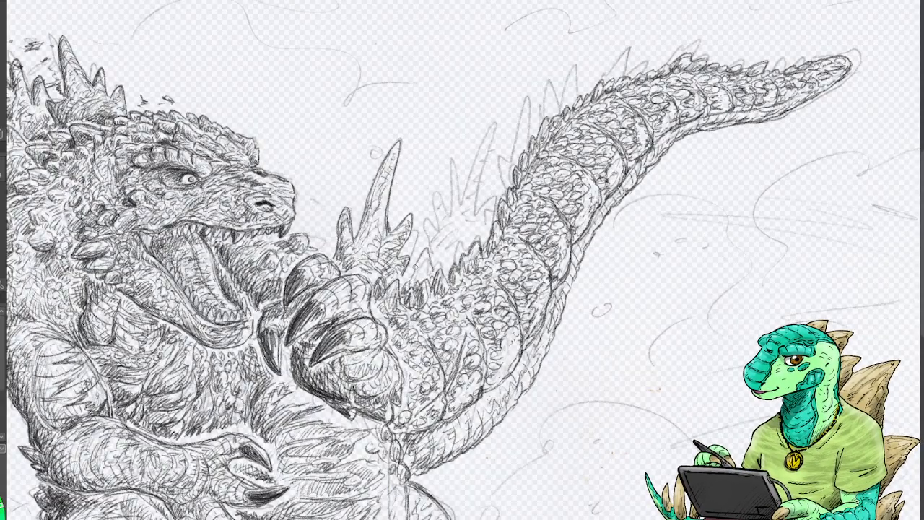
Draw and shade the dorsal spine beside the tall one, with small spikes around its base on the tail ridge.
mouse_move(422, 274)
left_mouse_down()
mouse_move(420, 257)
mouse_move(412, 283)
left_mouse_up()
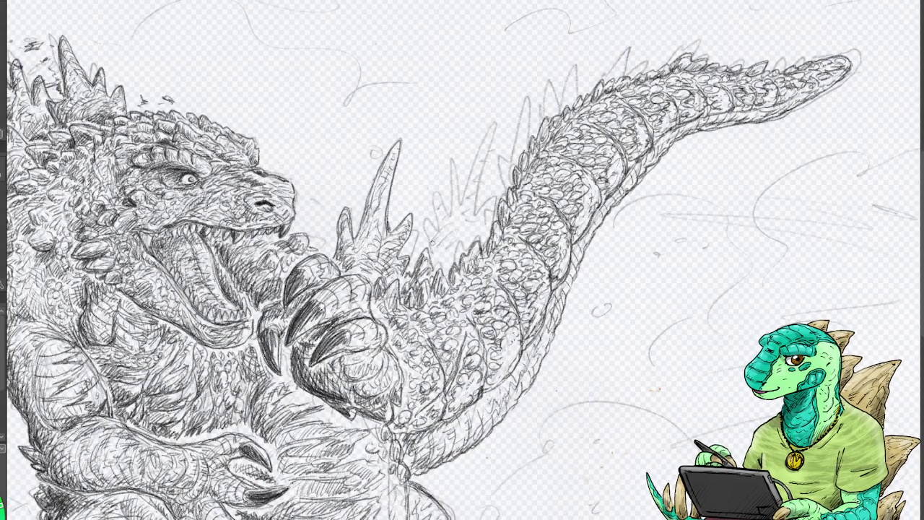
mouse_move(432, 253)
left_mouse_down()
mouse_move(428, 213)
mouse_move(449, 225)
left_mouse_up()
left_click_drag(437, 182, 429, 209)
mouse_move(429, 252)
left_mouse_down()
mouse_move(434, 194)
mouse_move(439, 263)
mouse_move(447, 267)
mouse_move(437, 205)
mouse_move(451, 262)
left_mouse_up()
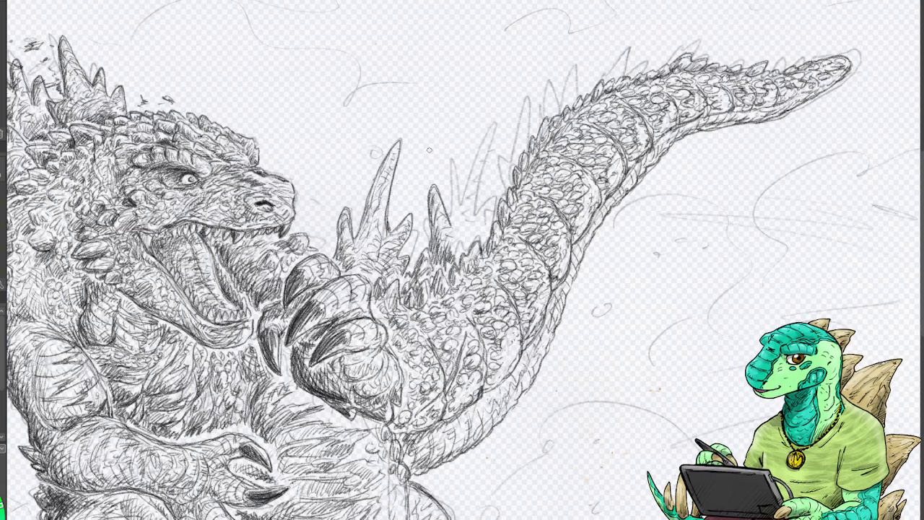
left_click_drag(442, 208, 450, 228)
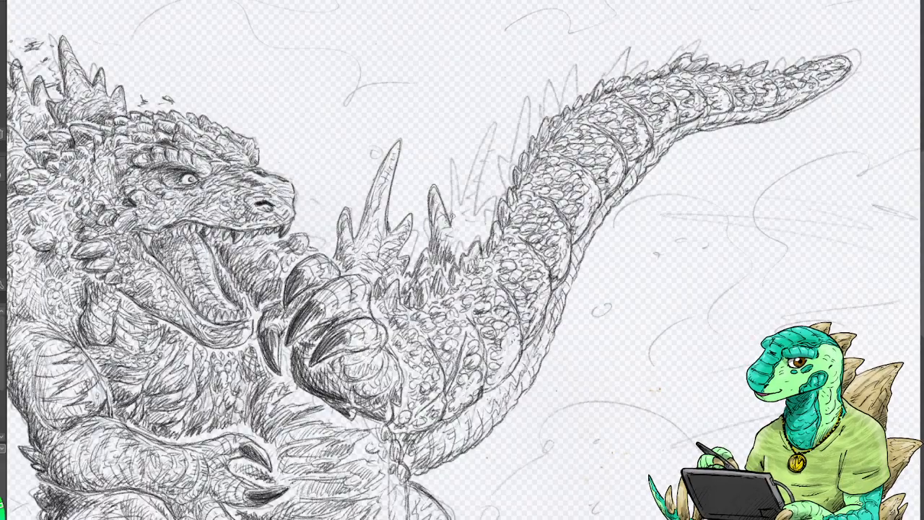
Draw and shade the second tall dorsal spine with its flanking spikes, and deepen the shading on the tall spine behind the hand.
mouse_move(455, 219)
left_mouse_down()
mouse_move(454, 169)
mouse_move(462, 185)
mouse_move(493, 118)
mouse_move(480, 204)
mouse_move(495, 186)
mouse_move(484, 209)
mouse_move(489, 133)
mouse_move(460, 164)
mouse_move(454, 221)
mouse_move(455, 160)
mouse_move(452, 179)
left_mouse_up()
mouse_move(463, 197)
left_mouse_down()
mouse_move(491, 120)
mouse_move(468, 185)
left_mouse_up()
mouse_move(488, 136)
left_mouse_down()
mouse_move(451, 233)
mouse_move(456, 251)
mouse_move(449, 232)
mouse_move(453, 250)
mouse_move(462, 207)
mouse_move(476, 198)
mouse_move(479, 225)
mouse_move(464, 235)
mouse_move(437, 195)
mouse_move(437, 225)
mouse_move(474, 188)
mouse_move(471, 234)
mouse_move(487, 231)
mouse_move(480, 212)
mouse_move(489, 198)
mouse_move(485, 231)
left_mouse_up()
mouse_move(490, 200)
left_mouse_down()
mouse_move(471, 191)
mouse_move(459, 159)
mouse_move(459, 181)
mouse_move(460, 159)
left_mouse_up()
left_click_drag(468, 167, 471, 156)
left_click_drag(481, 137, 465, 186)
left_click_drag(490, 119, 461, 198)
left_click_drag(458, 165, 447, 235)
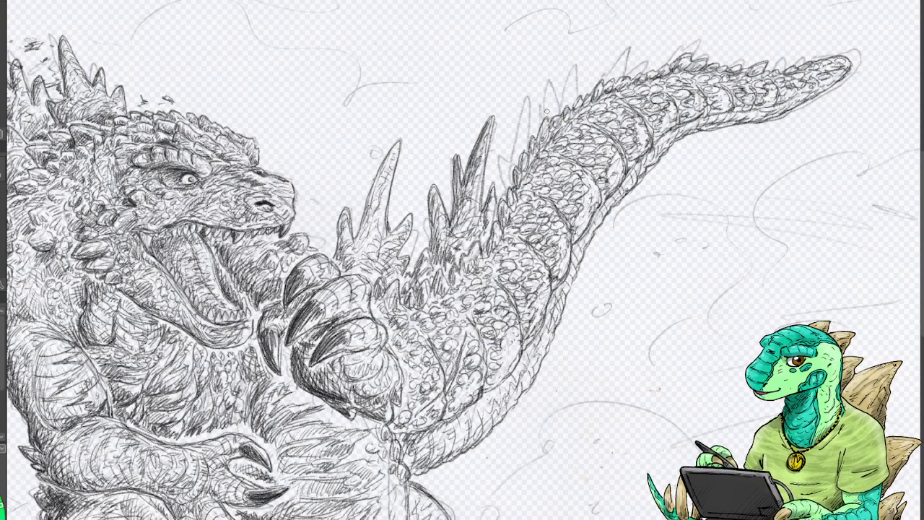
left_click_drag(398, 143, 360, 241)
left_click_drag(359, 240, 351, 257)
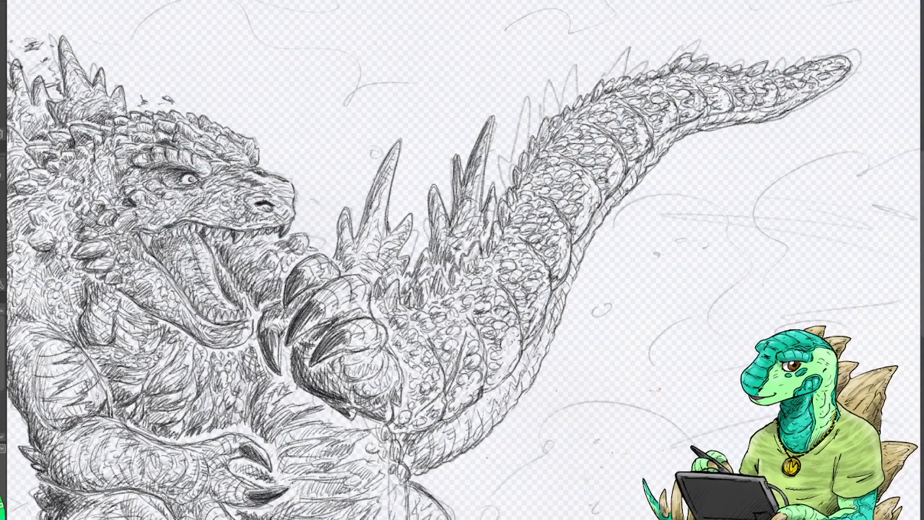
Draw the remaining, gradually smaller dorsal spines along the tail ridge towards the tip.
mouse_move(502, 196)
left_mouse_down()
mouse_move(503, 158)
mouse_move(500, 168)
mouse_move(507, 187)
mouse_move(524, 101)
mouse_move(531, 137)
mouse_move(511, 163)
mouse_move(539, 120)
mouse_move(517, 115)
mouse_move(523, 105)
mouse_move(514, 149)
mouse_move(519, 101)
mouse_move(515, 163)
left_mouse_up()
mouse_move(520, 124)
left_mouse_down()
mouse_move(526, 144)
mouse_move(516, 108)
mouse_move(524, 113)
left_mouse_up()
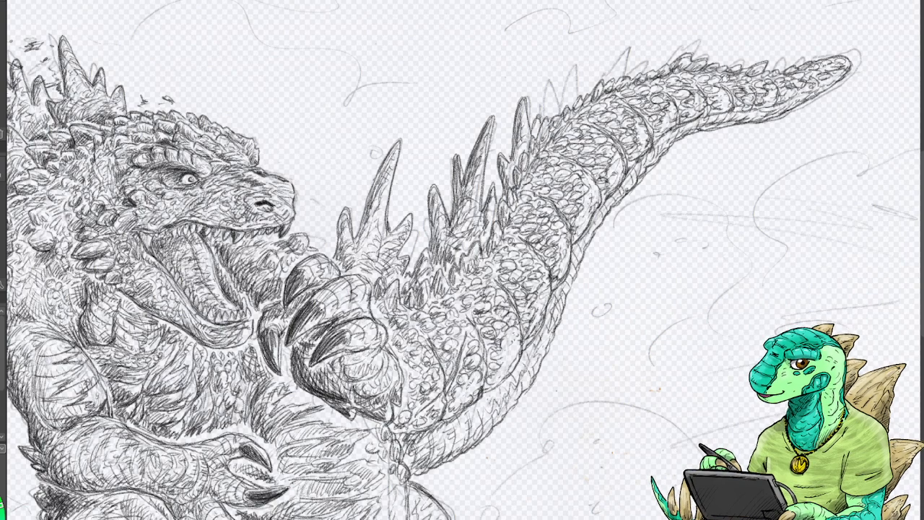
mouse_move(544, 117)
left_mouse_down()
mouse_move(559, 80)
mouse_move(576, 66)
mouse_move(580, 92)
mouse_move(549, 112)
mouse_move(552, 96)
mouse_move(552, 114)
mouse_move(554, 86)
mouse_move(570, 86)
mouse_move(568, 102)
mouse_move(579, 84)
mouse_move(589, 95)
mouse_move(622, 51)
mouse_move(627, 75)
mouse_move(611, 72)
mouse_move(619, 55)
mouse_move(628, 71)
mouse_move(647, 57)
mouse_move(635, 75)
mouse_move(641, 58)
mouse_move(690, 43)
mouse_move(697, 47)
mouse_move(675, 53)
mouse_move(784, 59)
mouse_move(775, 68)
mouse_move(818, 59)
mouse_move(812, 62)
left_mouse_up()
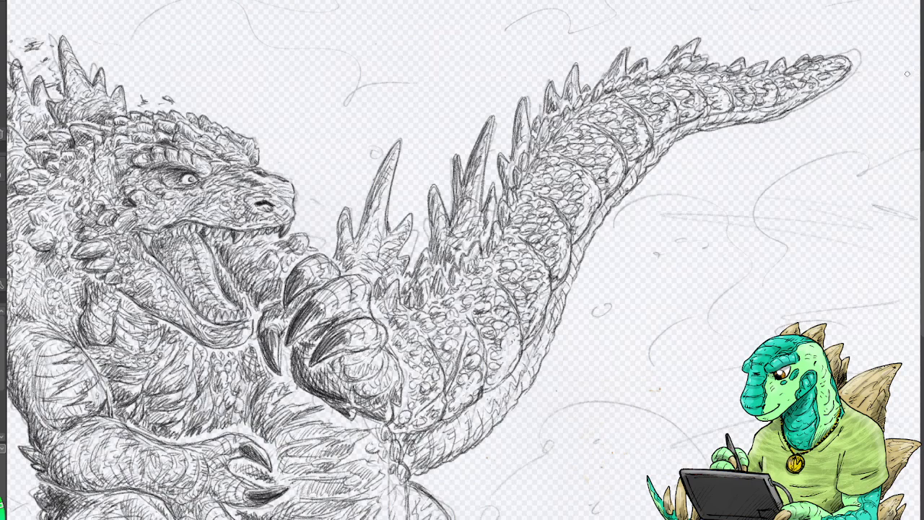
Draw small shaded debris fragments in the air beside the uppermost spines of the creature's back.
mouse_move(462, 260)
left_mouse_down()
mouse_move(473, 79)
mouse_move(513, 238)
mouse_move(462, 288)
mouse_move(571, 189)
mouse_move(581, 285)
mouse_move(559, 264)
mouse_move(569, 280)
mouse_move(580, 260)
mouse_move(392, 196)
mouse_move(441, 342)
left_mouse_up()
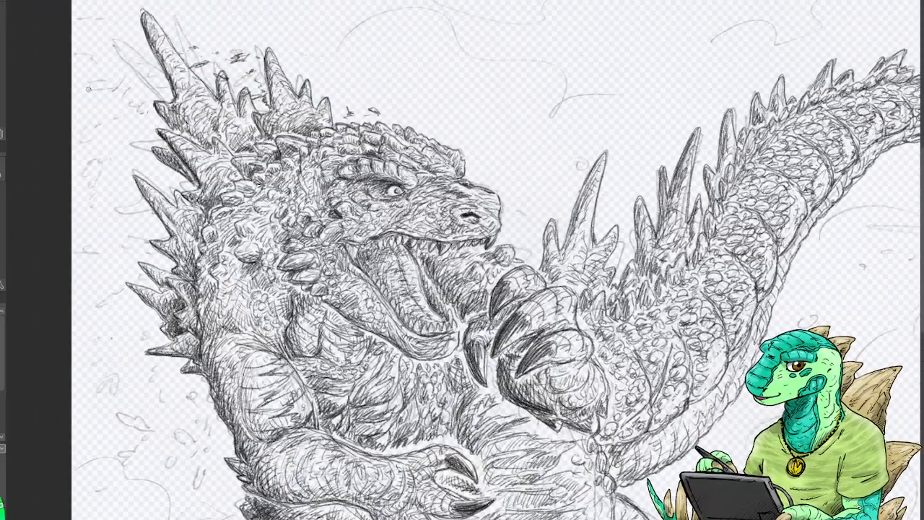
mouse_move(88, 89)
left_mouse_down()
mouse_move(119, 80)
mouse_move(86, 88)
mouse_move(106, 92)
mouse_move(118, 81)
left_mouse_up()
mouse_move(115, 33)
left_mouse_down()
mouse_move(78, 14)
mouse_move(118, 13)
mouse_move(112, 6)
mouse_move(107, 17)
mouse_move(127, 29)
mouse_move(138, 65)
left_mouse_up()
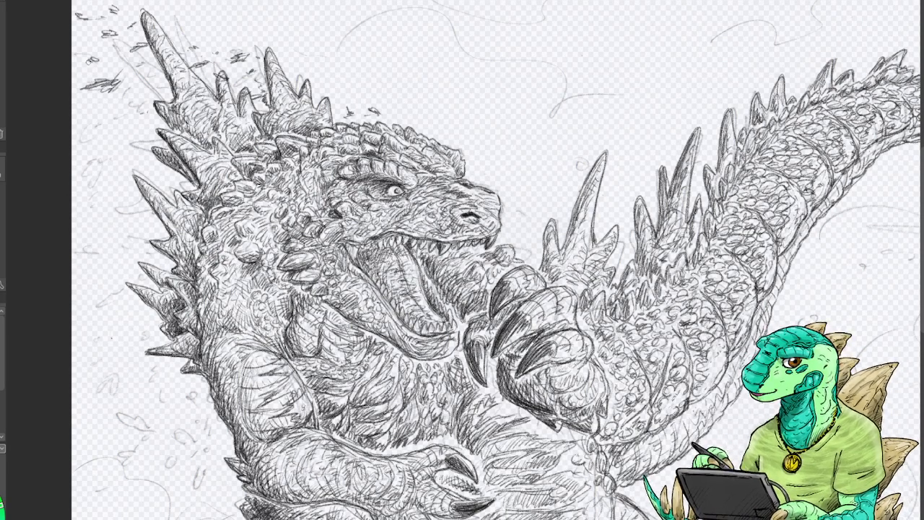
left_click_drag(75, 31, 73, 35)
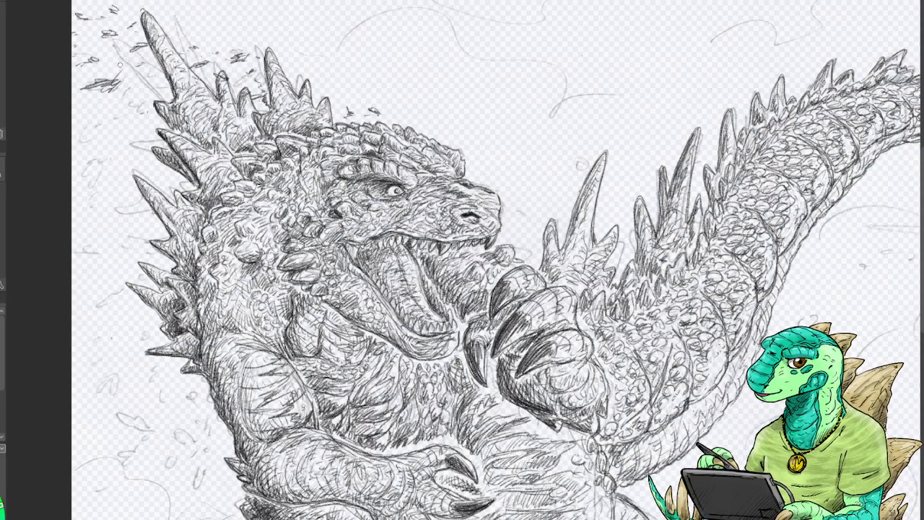
mouse_move(110, 121)
left_mouse_down()
mouse_move(142, 74)
mouse_move(114, 56)
left_mouse_up()
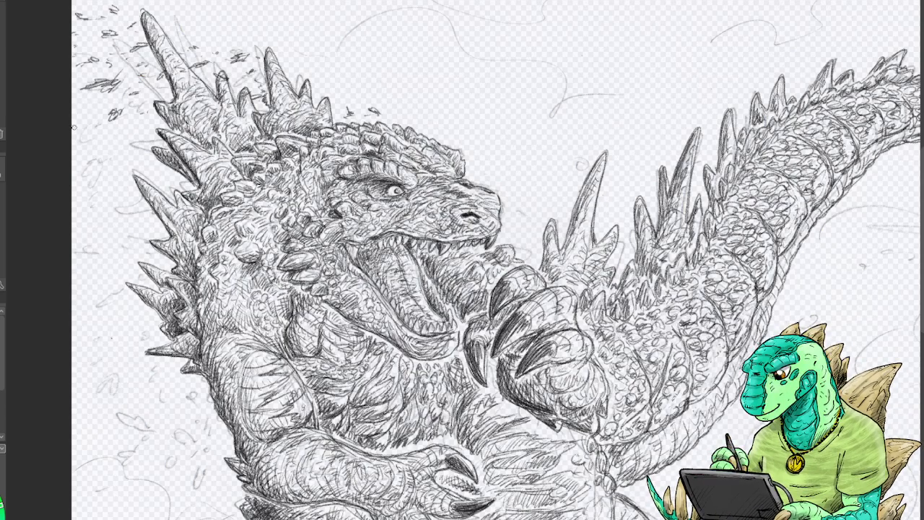
Draw and shade scattered debris fragments in the air beside the upper dorsal spines behind the creature's head.
mouse_move(74, 128)
left_mouse_down()
mouse_move(86, 125)
mouse_move(74, 137)
mouse_move(92, 127)
left_mouse_up()
left_click_drag(77, 136, 97, 124)
left_click_drag(101, 156, 105, 176)
left_click_drag(91, 175, 89, 185)
left_click_drag(77, 158, 73, 163)
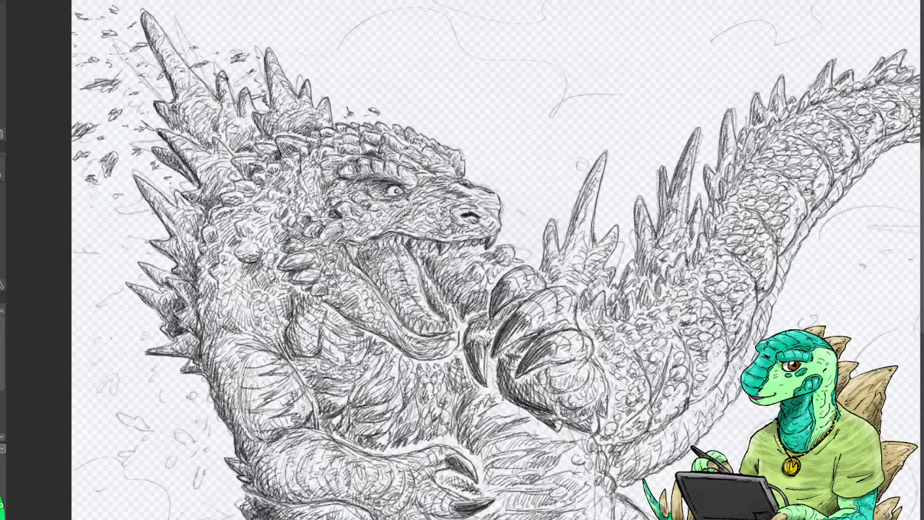
left_click_drag(115, 195, 132, 198)
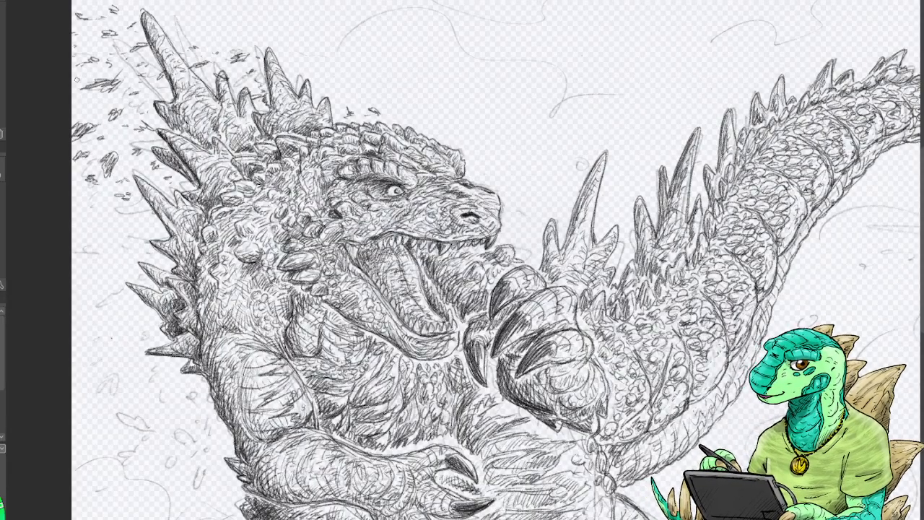
mouse_move(75, 92)
left_mouse_down()
mouse_move(86, 108)
mouse_move(97, 104)
left_mouse_up()
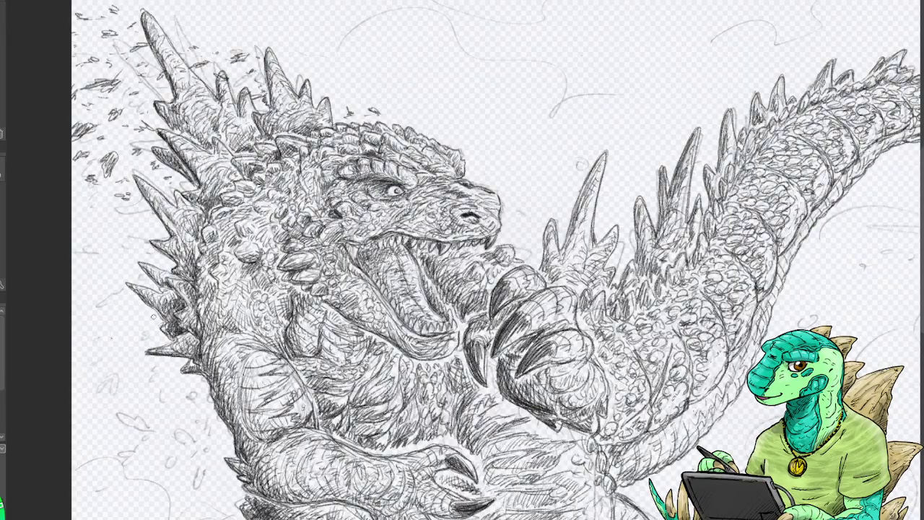
Extend the flying debris down beside the mid-back spines, mixing small flecks with larger hatched fragments.
mouse_move(84, 250)
left_mouse_down()
mouse_move(101, 259)
mouse_move(73, 257)
mouse_move(131, 254)
left_mouse_up()
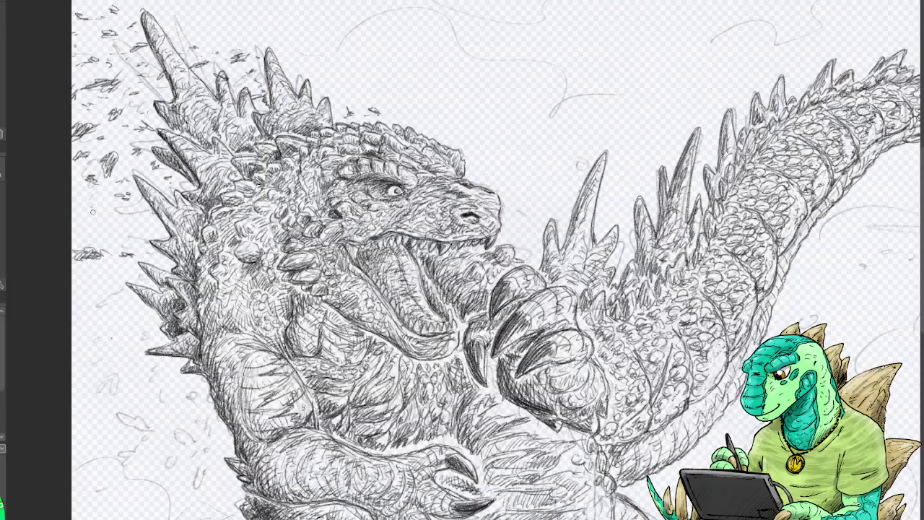
mouse_move(85, 221)
left_mouse_down()
mouse_move(78, 194)
mouse_move(88, 194)
mouse_move(75, 172)
mouse_move(118, 191)
mouse_move(146, 226)
mouse_move(106, 238)
left_mouse_up()
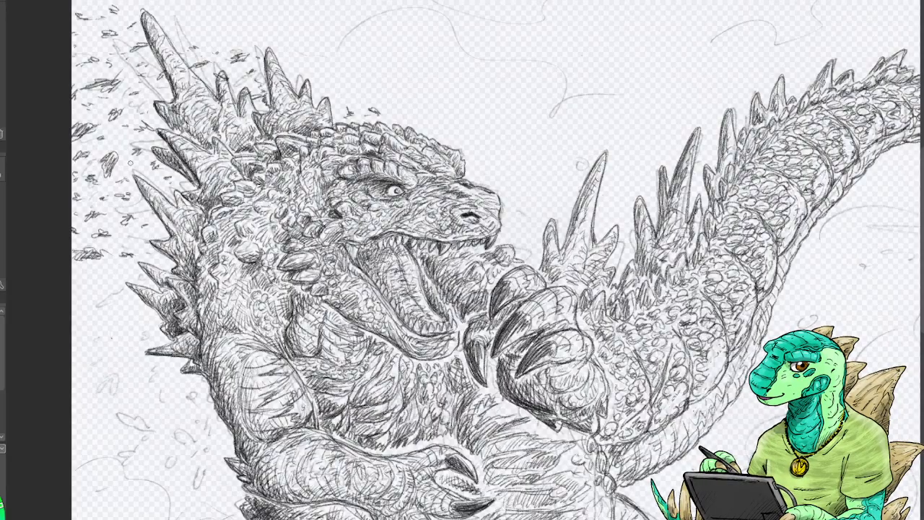
left_click_drag(117, 244, 131, 239)
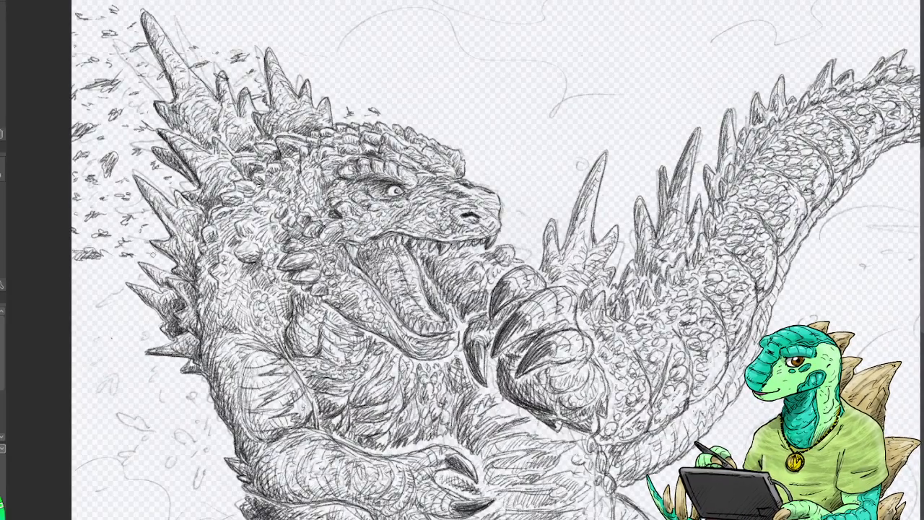
left_click_drag(145, 265, 170, 272)
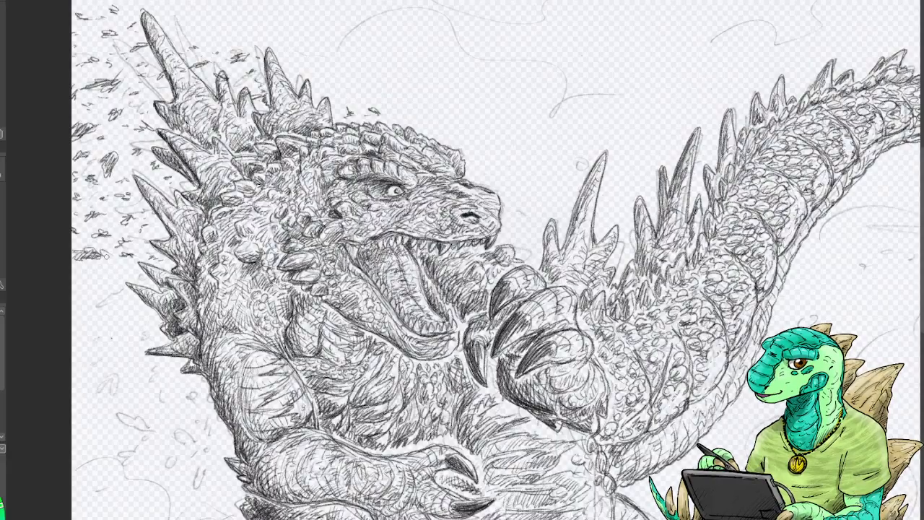
mouse_move(86, 288)
left_mouse_down()
mouse_move(92, 299)
mouse_move(100, 280)
mouse_move(87, 299)
mouse_move(98, 281)
mouse_move(84, 275)
mouse_move(124, 263)
left_mouse_up()
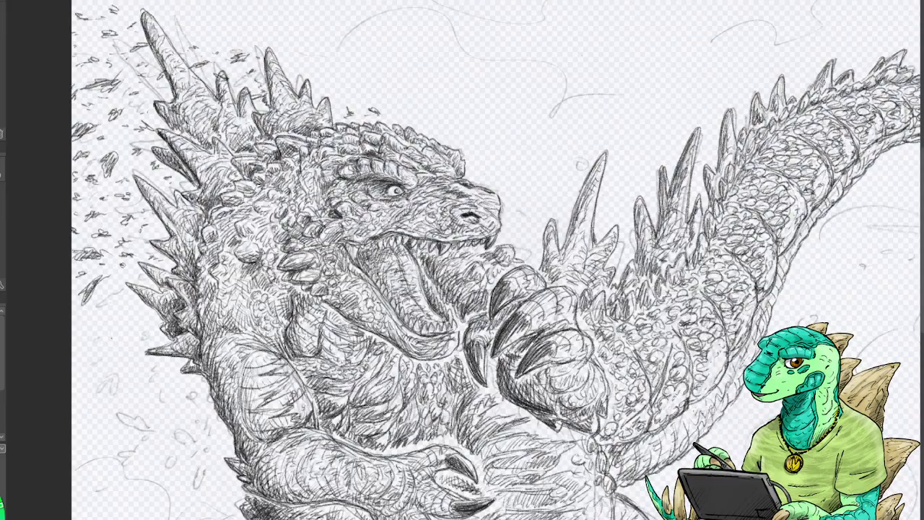
Continue the debris field down past the lowest back spines to beside the elbow, including a large dark fragment.
mouse_move(117, 317)
left_mouse_down()
mouse_move(112, 308)
mouse_move(129, 304)
mouse_move(79, 322)
mouse_move(98, 322)
mouse_move(90, 331)
left_mouse_up()
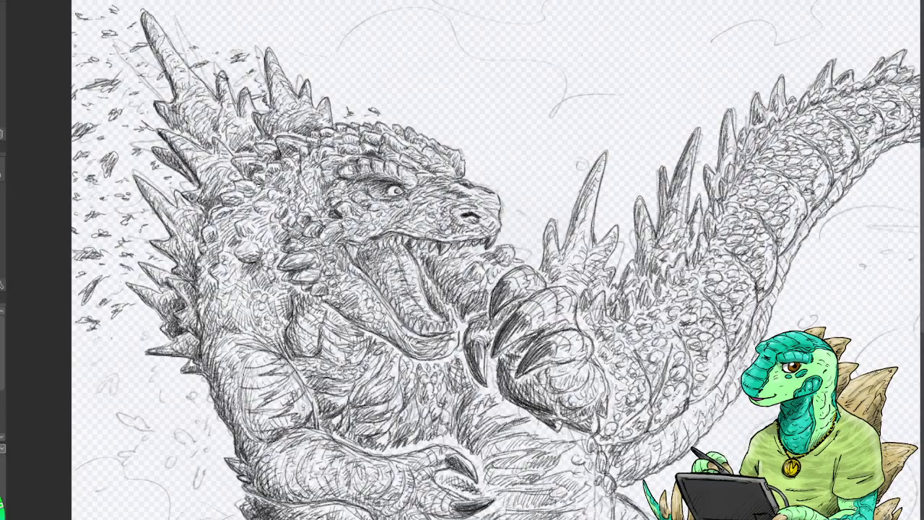
left_click_drag(113, 294, 119, 289)
mouse_move(141, 331)
left_mouse_down()
mouse_move(131, 325)
mouse_move(146, 324)
left_mouse_up()
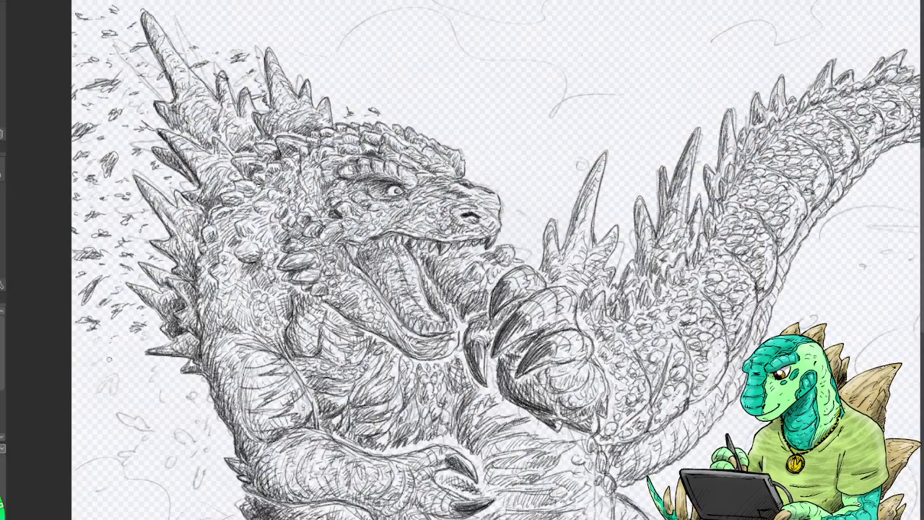
mouse_move(109, 359)
left_mouse_down()
mouse_move(88, 369)
mouse_move(109, 362)
mouse_move(69, 351)
mouse_move(96, 346)
left_mouse_up()
mouse_move(115, 377)
left_mouse_down()
mouse_move(108, 391)
mouse_move(115, 371)
mouse_move(107, 388)
mouse_move(98, 380)
mouse_move(75, 392)
mouse_move(148, 431)
mouse_move(109, 434)
mouse_move(127, 424)
mouse_move(87, 418)
left_mouse_up()
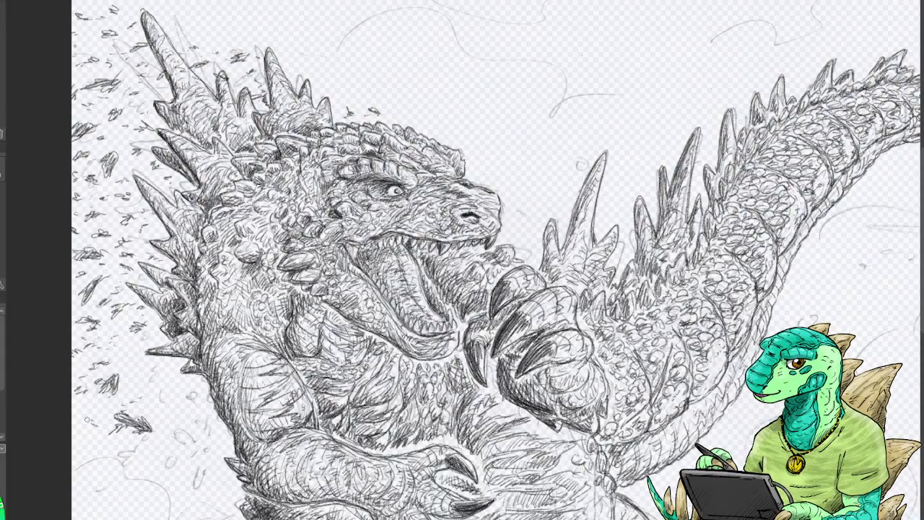
mouse_move(137, 382)
left_mouse_down()
mouse_move(154, 374)
mouse_move(170, 397)
mouse_move(167, 390)
mouse_move(155, 413)
mouse_move(192, 445)
mouse_move(180, 441)
mouse_move(170, 471)
mouse_move(168, 450)
mouse_move(117, 459)
left_mouse_up()
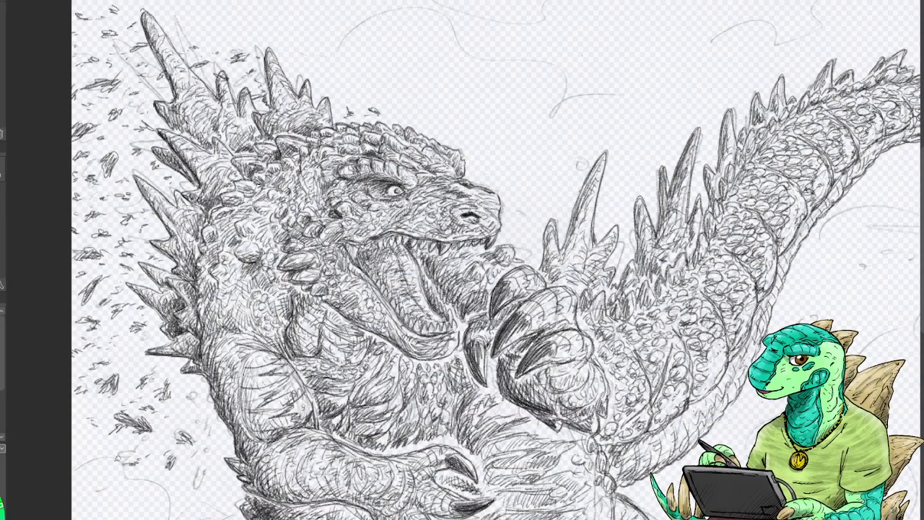
Fill gaps in the debris with tiny fragments near the upper arm, the lowest back spines and the uppermost dorsal spines.
mouse_move(181, 383)
left_mouse_down()
mouse_move(187, 389)
mouse_move(193, 380)
left_mouse_up()
left_click_drag(166, 367, 170, 364)
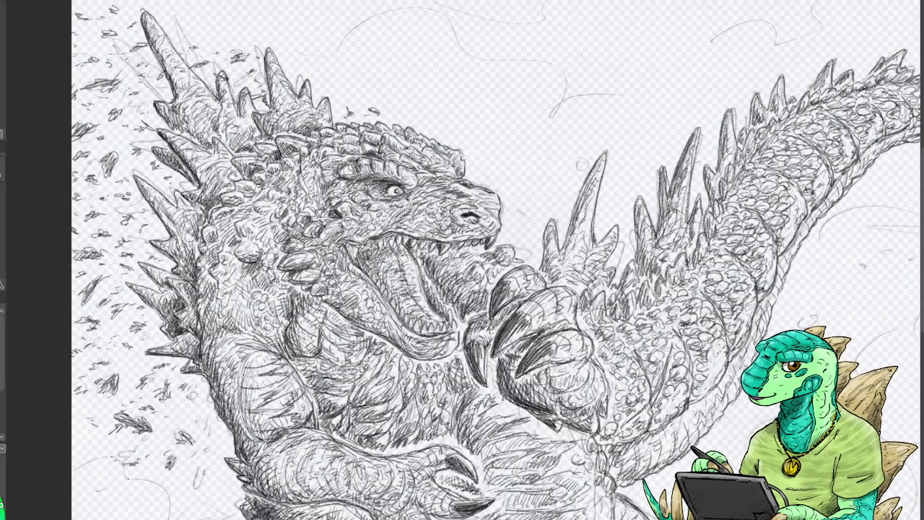
mouse_move(118, 350)
left_mouse_down()
mouse_move(130, 345)
mouse_move(120, 337)
mouse_move(156, 340)
mouse_move(156, 329)
left_mouse_up()
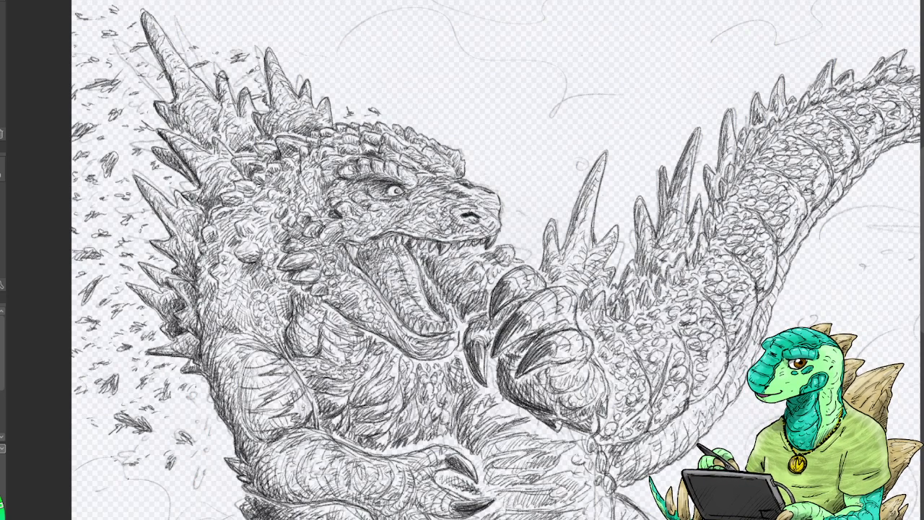
mouse_move(258, 66)
left_mouse_down()
mouse_move(264, 81)
mouse_move(228, 75)
left_mouse_up()
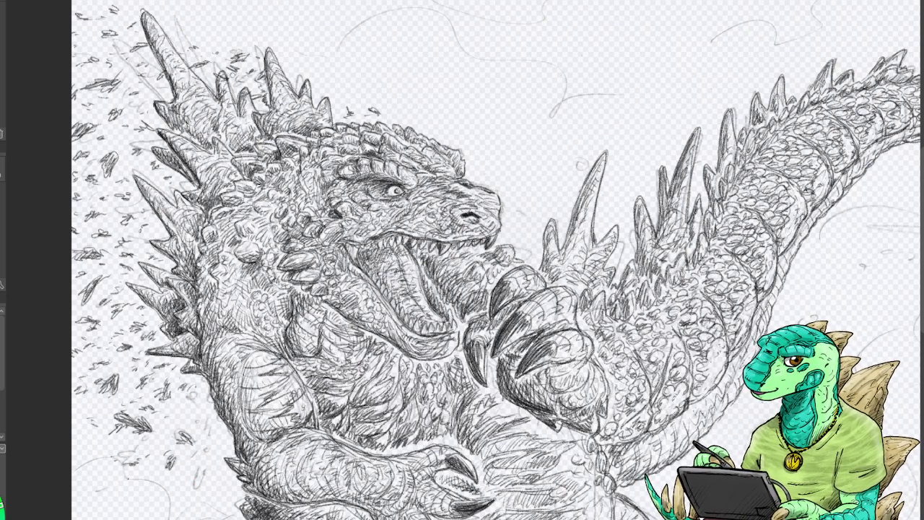
left_click_drag(215, 43, 202, 46)
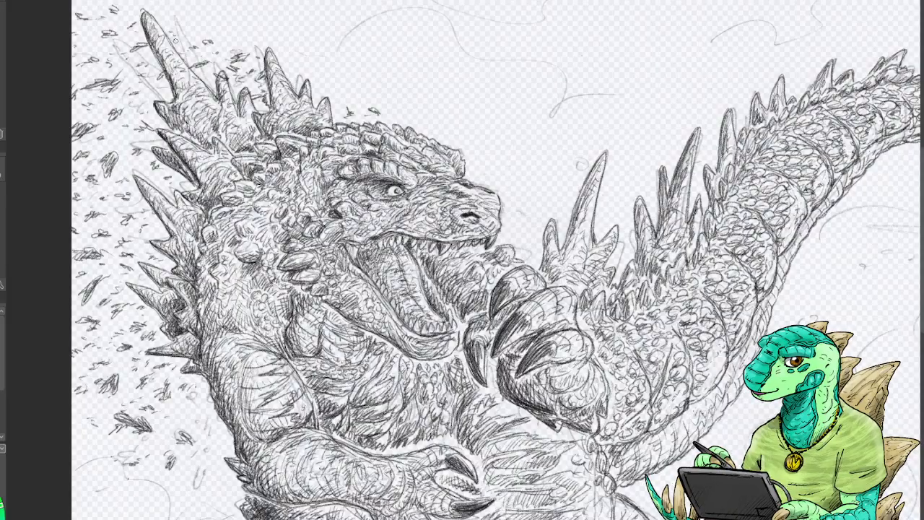
mouse_move(94, 34)
left_mouse_down()
mouse_move(79, 52)
mouse_move(81, 40)
left_mouse_up()
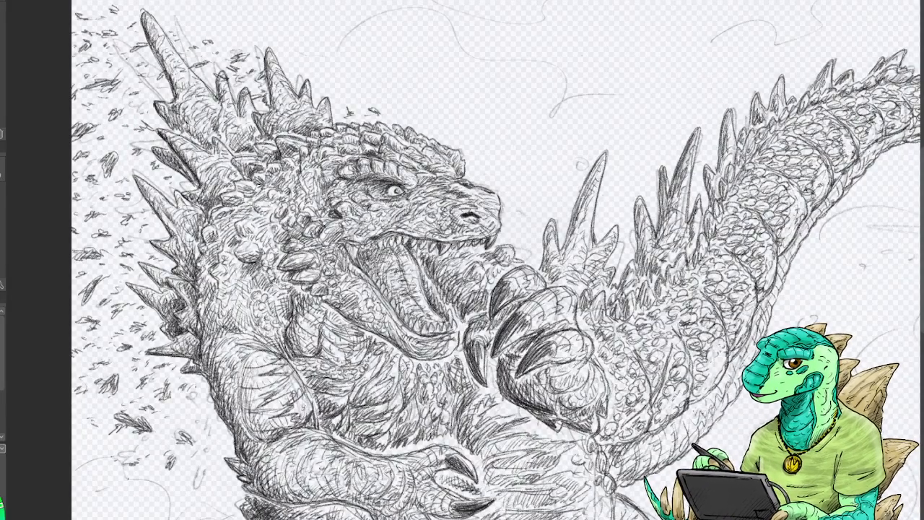
Draw small debris fragments in the air in front of the creature's brow and snout, down to the raised hand.
left_click_drag(576, 176, 554, 182)
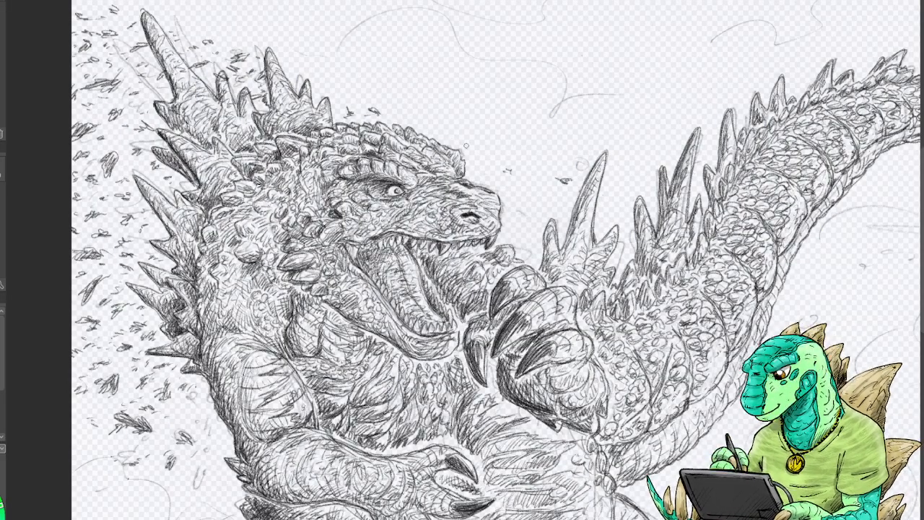
left_click_drag(483, 136, 473, 133)
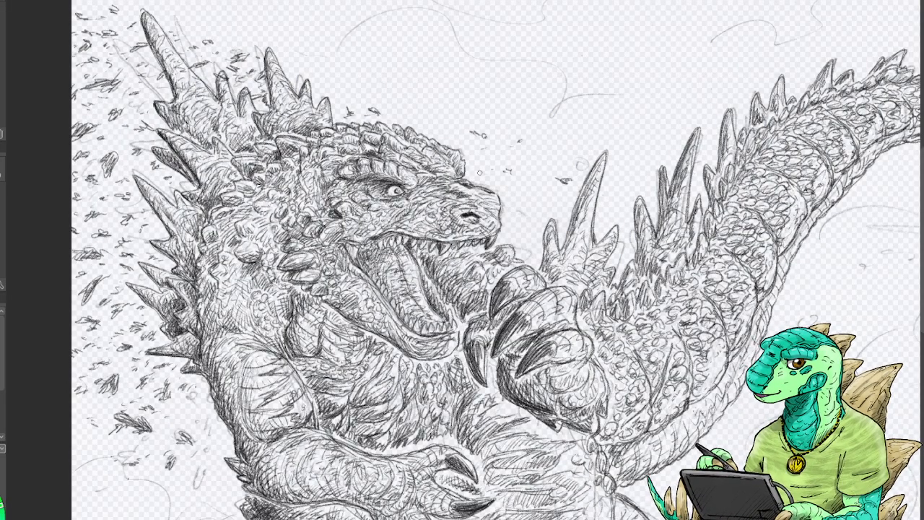
left_click_drag(480, 173, 494, 173)
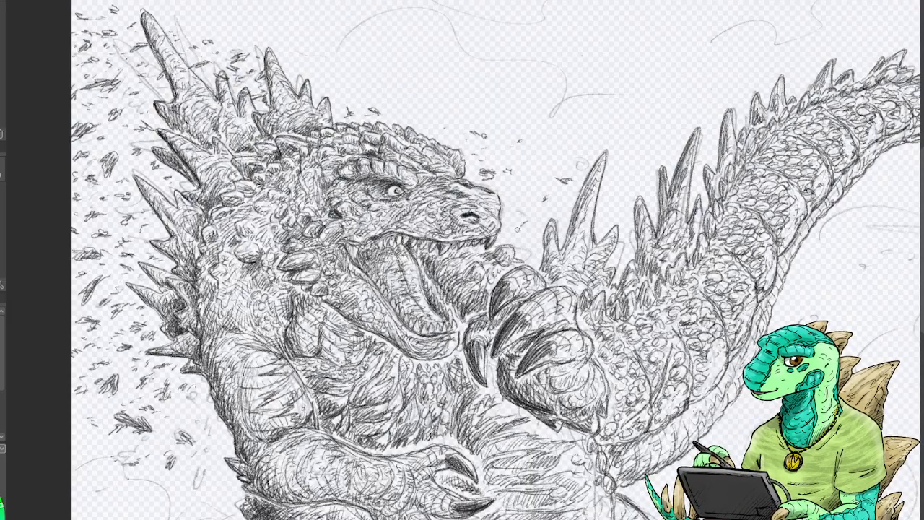
left_click_drag(530, 207, 524, 203)
mouse_move(516, 213)
left_mouse_down()
mouse_move(526, 208)
mouse_move(519, 188)
left_mouse_up()
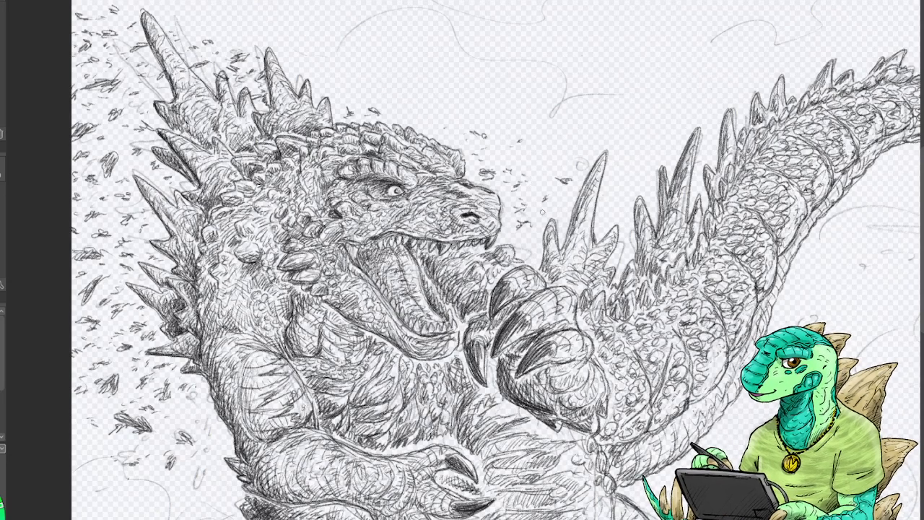
left_click_drag(538, 231, 530, 245)
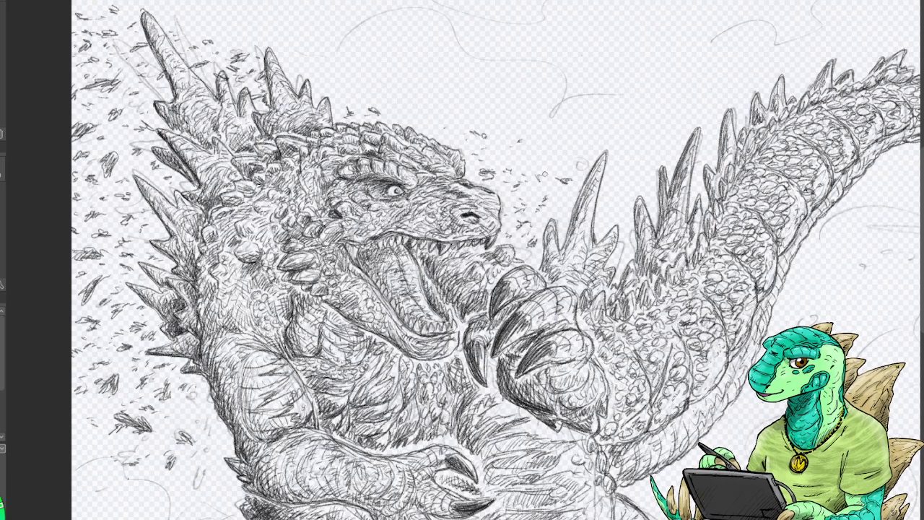
Spread debris fragments around the tall tail spines and add a few larger pieces in the sky above them.
mouse_move(592, 163)
left_mouse_down()
mouse_move(575, 159)
mouse_move(593, 171)
left_mouse_up()
mouse_move(567, 210)
left_mouse_down()
mouse_move(557, 212)
mouse_move(573, 218)
mouse_move(564, 231)
left_mouse_up()
left_click_drag(559, 192, 568, 201)
left_click_drag(544, 162, 552, 169)
left_click_drag(561, 157, 555, 156)
left_click_drag(649, 177, 657, 176)
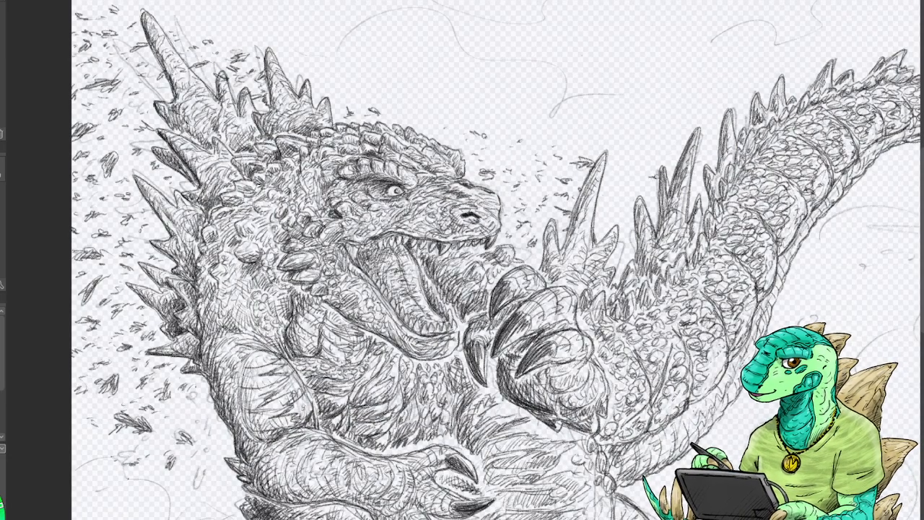
mouse_move(610, 197)
left_mouse_down()
mouse_move(621, 107)
mouse_move(597, 138)
mouse_move(622, 164)
left_mouse_up()
mouse_move(635, 110)
left_mouse_down()
mouse_move(640, 104)
mouse_move(617, 93)
mouse_move(613, 99)
mouse_move(628, 93)
mouse_move(649, 126)
left_mouse_up()
left_click_drag(645, 50, 633, 55)
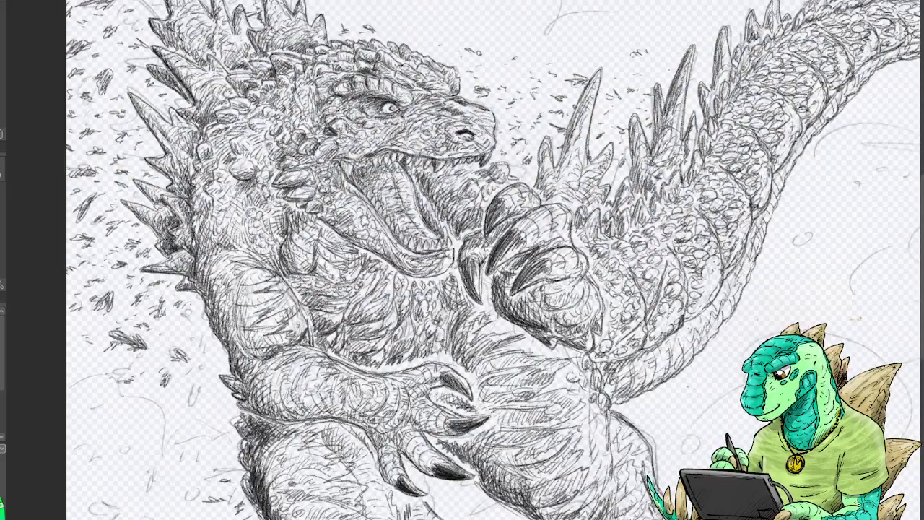
mouse_move(563, 34)
left_mouse_down()
mouse_move(543, 38)
mouse_move(558, 32)
left_mouse_up()
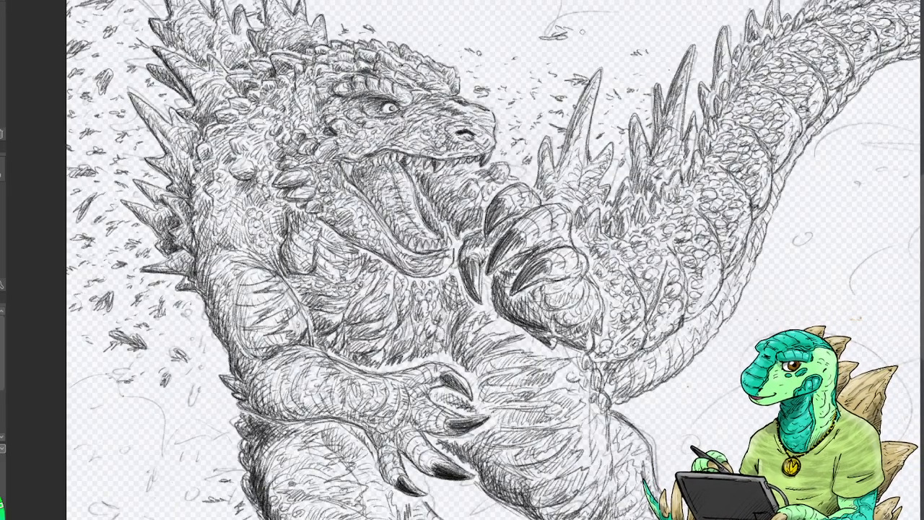
left_click_drag(620, 27, 612, 37)
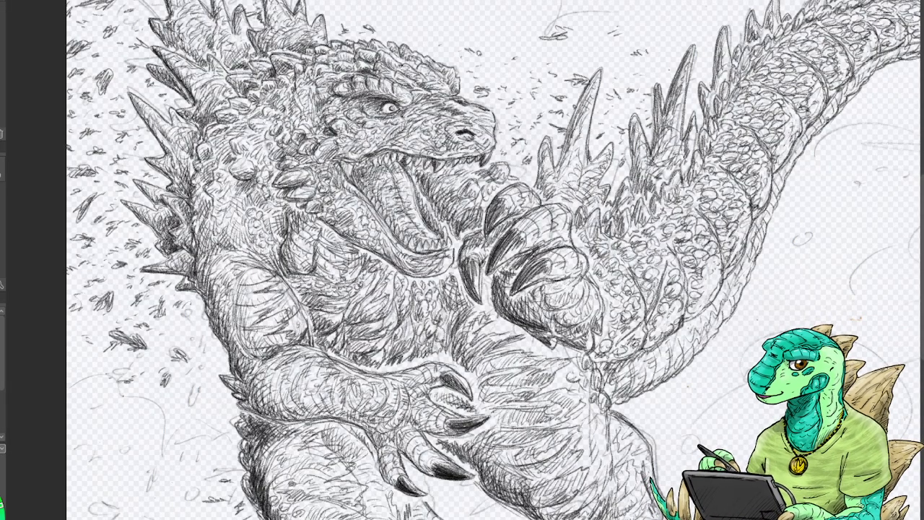
Outline billowing clouds across the sky above the creature's head and tail, following the rough sketch.
key("ctrl+minus")
key("ctrl+minus")
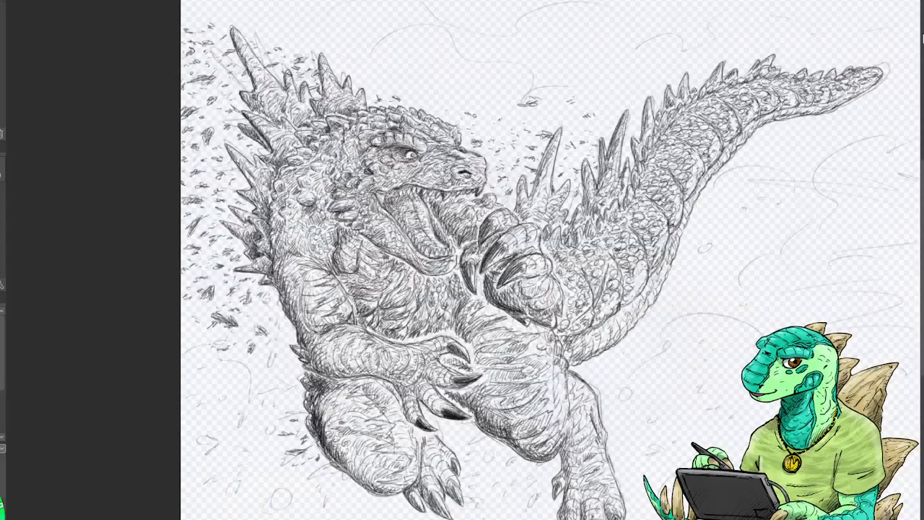
key("ctrl+minus")
key("ctrl+minus")
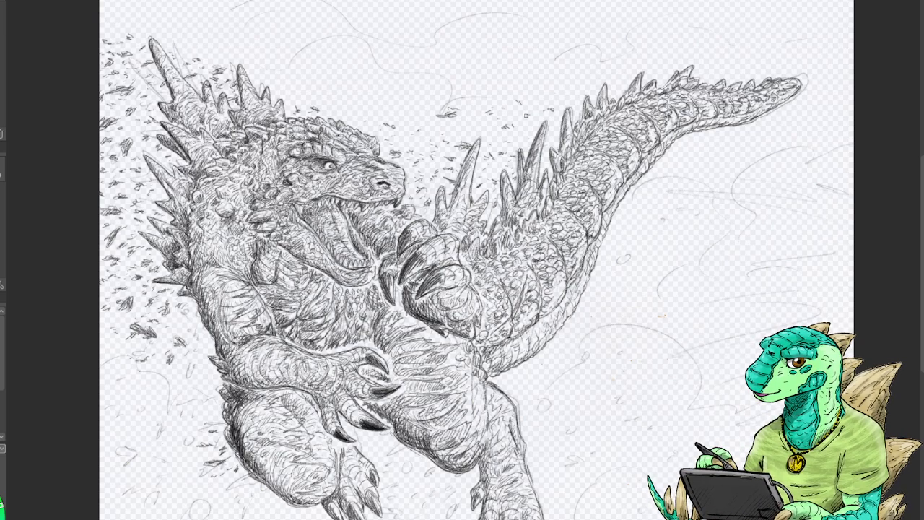
mouse_move(264, 68)
left_mouse_down()
mouse_move(289, 67)
mouse_move(316, 36)
mouse_move(399, 43)
mouse_move(408, 70)
mouse_move(451, 77)
mouse_move(452, 98)
mouse_move(479, 103)
left_mouse_up()
mouse_move(361, 22)
left_mouse_down()
mouse_move(321, 6)
mouse_move(212, 24)
mouse_move(119, 18)
left_mouse_up()
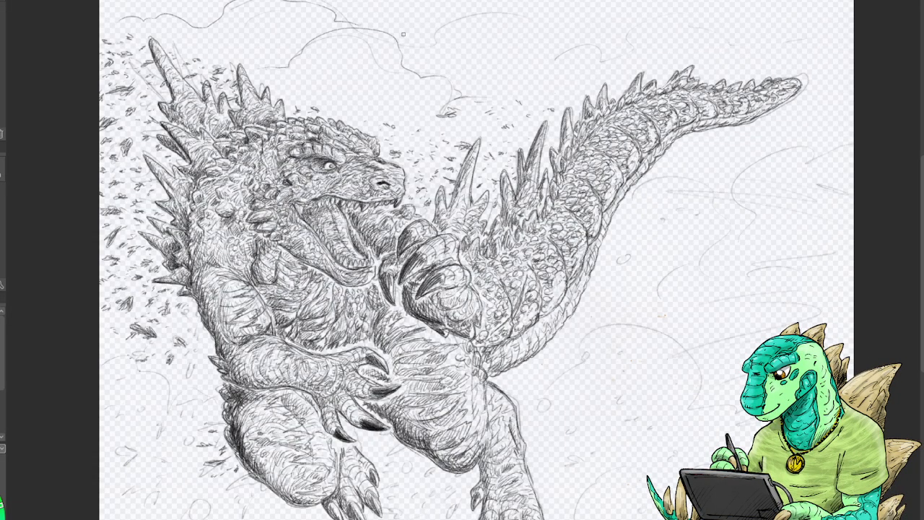
mouse_move(433, 42)
left_mouse_down()
mouse_move(446, 22)
mouse_move(534, 26)
mouse_move(560, 62)
mouse_move(593, 53)
mouse_move(622, 73)
left_mouse_up()
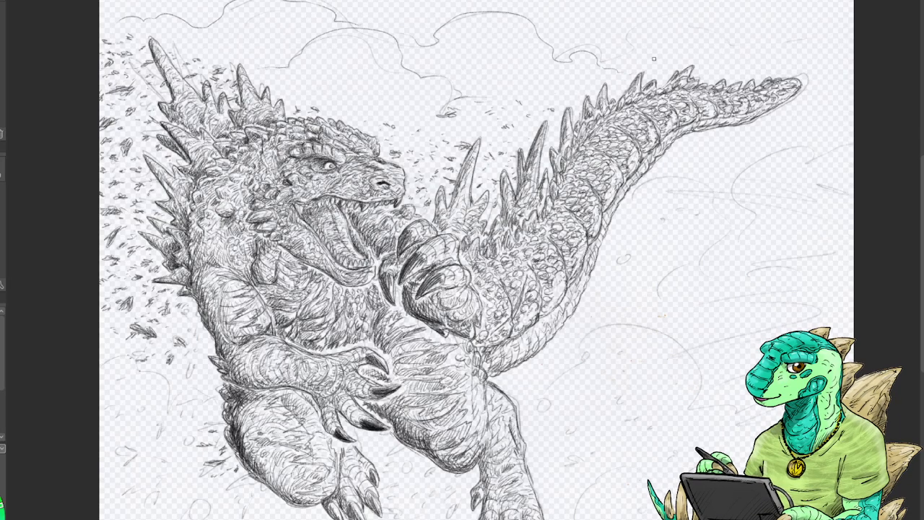
mouse_move(554, 35)
left_mouse_down()
mouse_move(627, 46)
mouse_move(642, 15)
mouse_move(683, 26)
mouse_move(747, 64)
mouse_move(782, 36)
mouse_move(823, 50)
left_mouse_up()
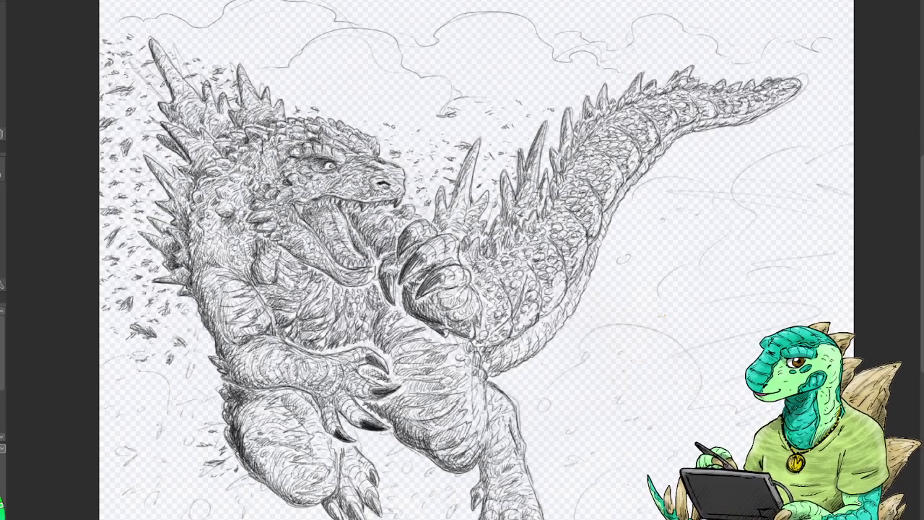
Draw debris fragments beside the bent leg and outline billowing dust clouds among them behind the creature.
left_click_drag(118, 453, 138, 450)
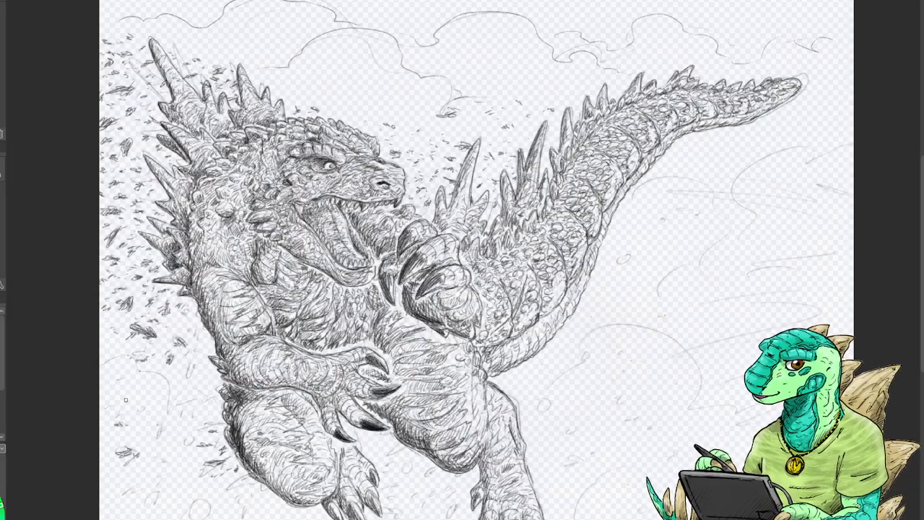
left_click_drag(152, 405, 163, 405)
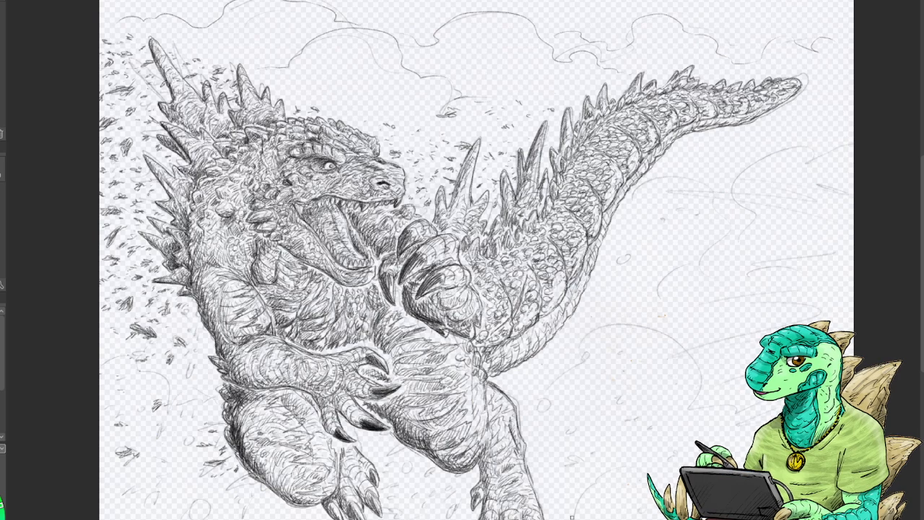
mouse_move(247, 506)
left_mouse_down()
mouse_move(246, 514)
mouse_move(249, 507)
mouse_move(218, 512)
left_mouse_up()
mouse_move(175, 485)
left_mouse_down()
mouse_move(134, 505)
mouse_move(112, 488)
left_mouse_up()
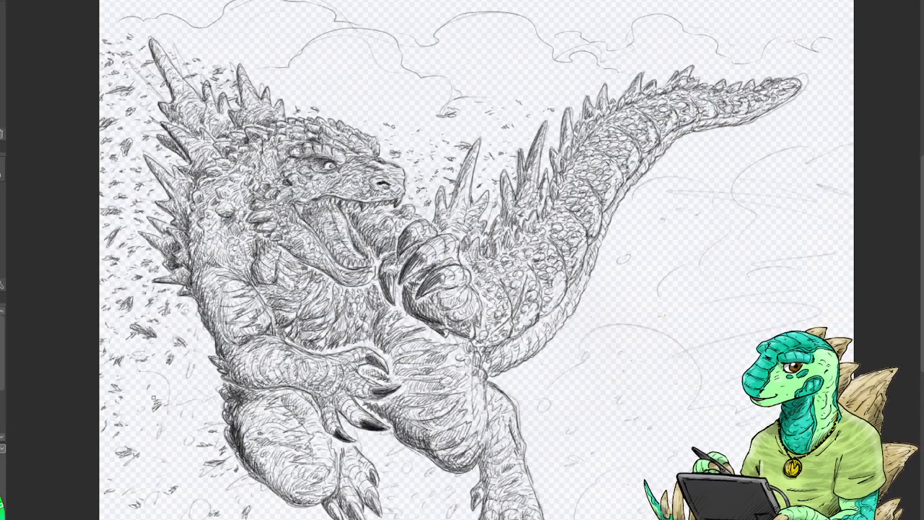
mouse_move(103, 415)
left_mouse_down()
mouse_move(120, 395)
mouse_move(179, 378)
mouse_move(193, 398)
mouse_move(215, 400)
mouse_move(176, 384)
mouse_move(152, 358)
mouse_move(187, 348)
left_mouse_up()
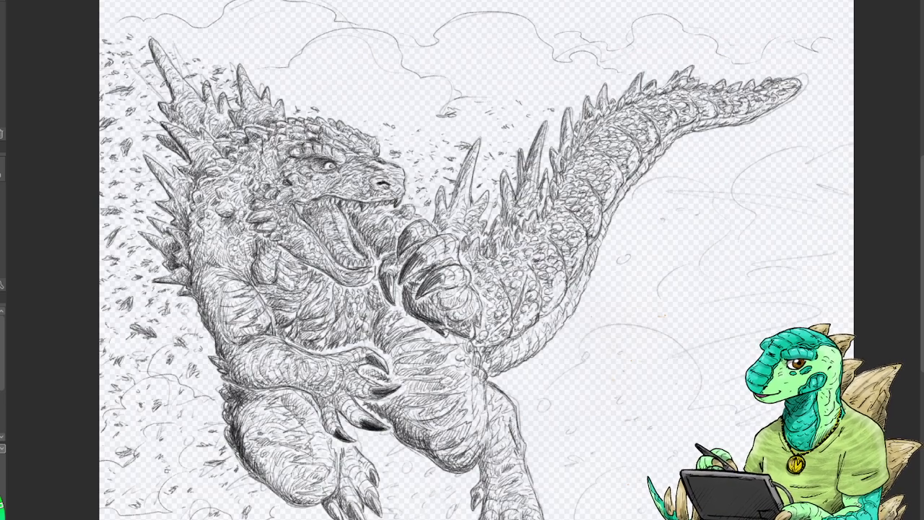
Hatch the dust cloud in the drawing's lower-left corner and the sky in its upper-left corner.
mouse_move(121, 503)
left_mouse_down()
mouse_move(147, 498)
mouse_move(166, 509)
left_mouse_up()
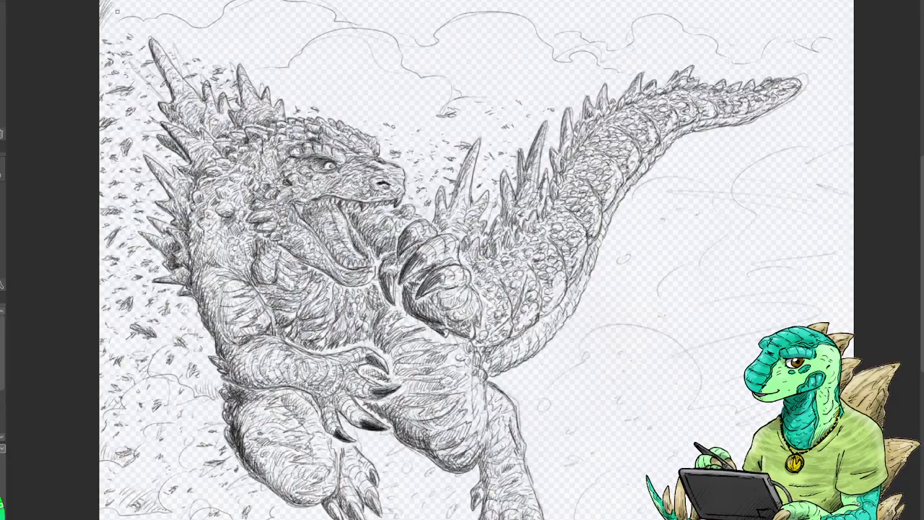
mouse_move(103, 32)
left_mouse_down()
mouse_move(126, 14)
mouse_move(114, 16)
mouse_move(137, 7)
left_mouse_up()
left_click_drag(134, 18, 152, 8)
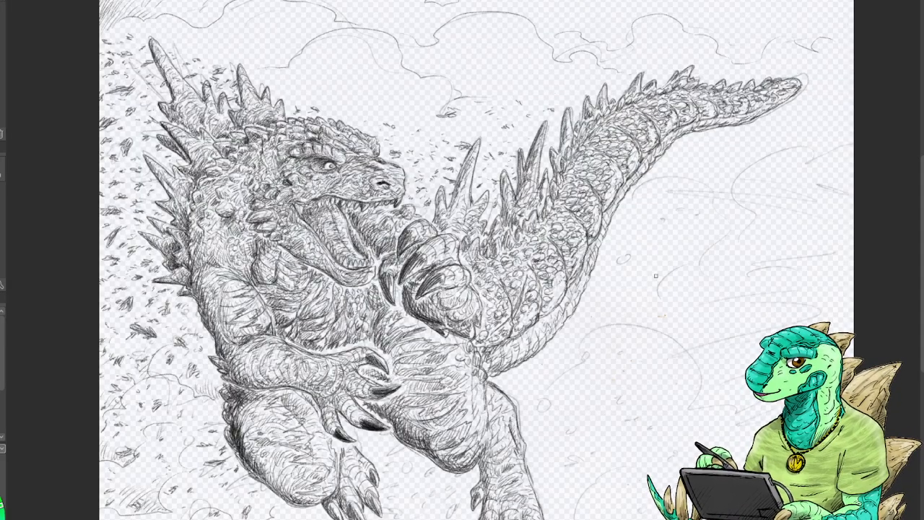
Outline billowing clouds in the open area below the tail and add light hatching behind the creature's elbow.
mouse_move(567, 343)
left_mouse_down()
mouse_move(620, 328)
mouse_move(662, 345)
mouse_move(673, 377)
mouse_move(713, 402)
mouse_move(751, 399)
left_mouse_up()
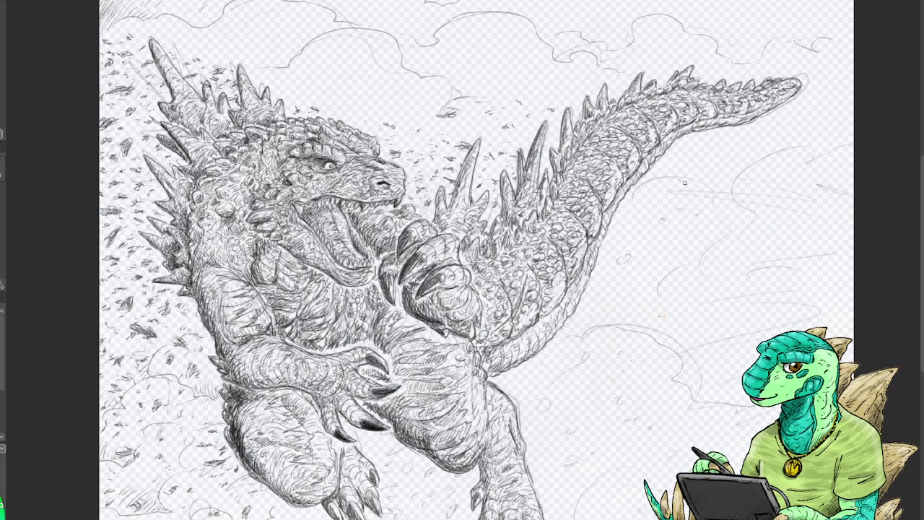
left_click_drag(684, 183, 716, 223)
mouse_move(667, 267)
left_mouse_down()
mouse_move(750, 234)
mouse_move(737, 204)
mouse_move(752, 162)
mouse_move(803, 160)
mouse_move(848, 127)
left_mouse_up()
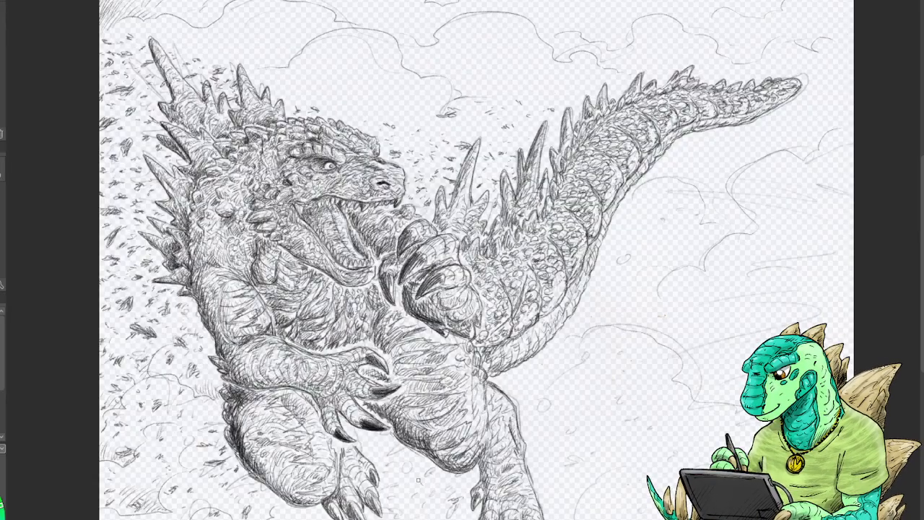
mouse_move(401, 458)
left_mouse_down()
mouse_move(388, 459)
mouse_move(389, 449)
left_mouse_up()
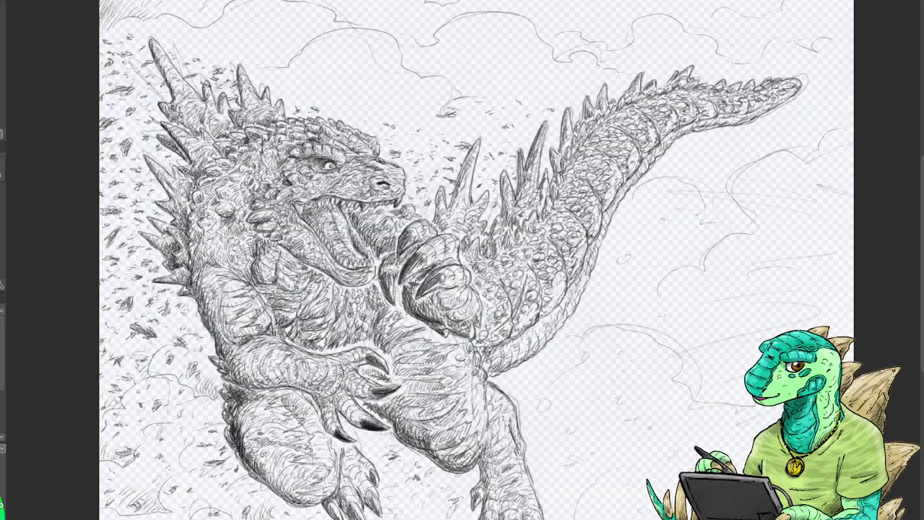
mouse_move(186, 317)
left_mouse_down()
mouse_move(188, 330)
mouse_move(208, 339)
left_mouse_up()
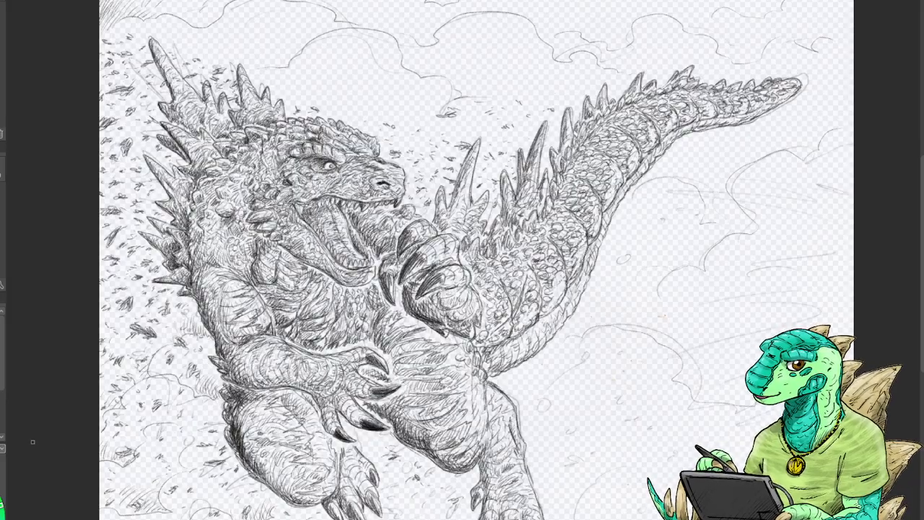
Hatch and cross-hatch the dark sky gap above the first cloud, behind the creature's tallest back spines.
scroll(467, 271, "up", 3)
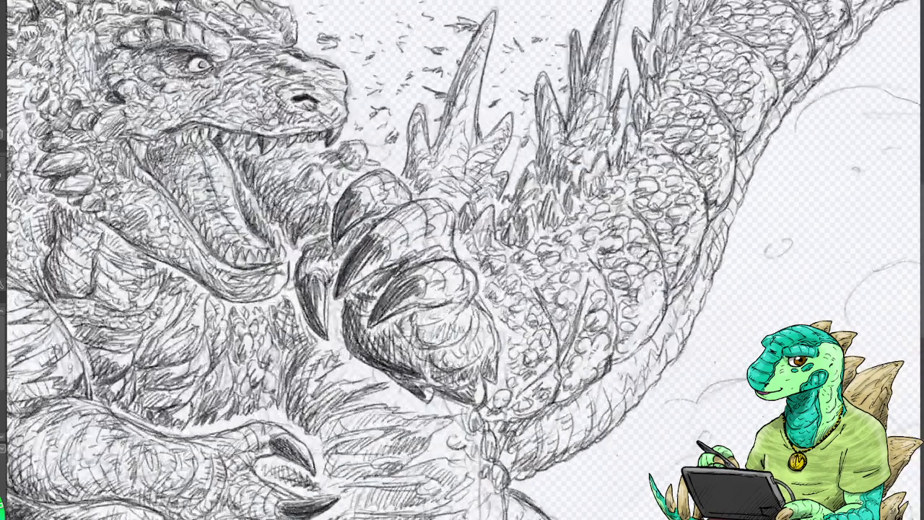
mouse_move(246, 57)
left_mouse_down()
mouse_move(501, 452)
mouse_move(672, 500)
left_mouse_up()
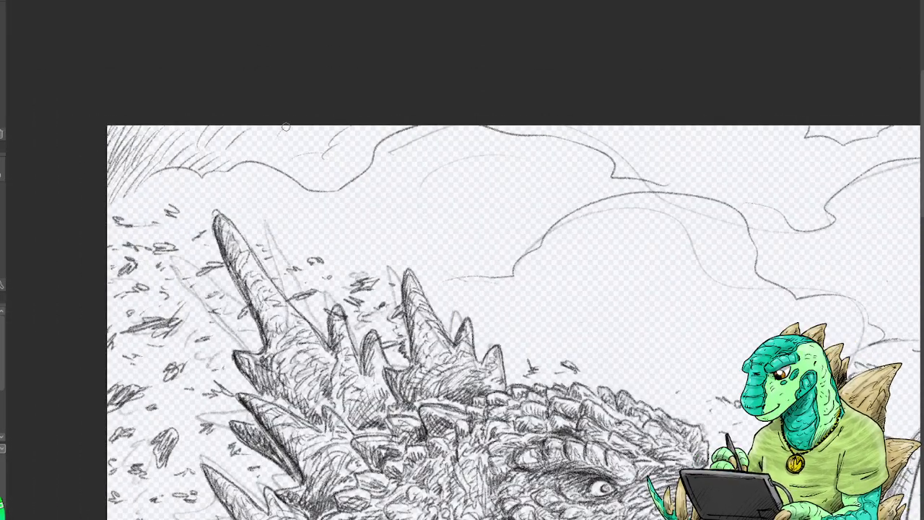
mouse_move(287, 159)
left_mouse_down()
mouse_move(330, 113)
mouse_move(337, 121)
left_mouse_up()
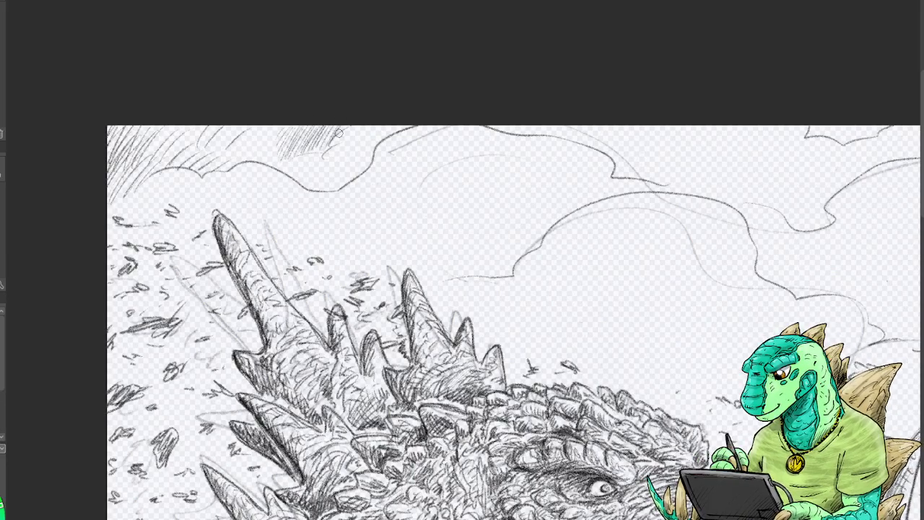
mouse_move(285, 147)
left_mouse_down()
mouse_move(287, 124)
mouse_move(308, 124)
left_mouse_up()
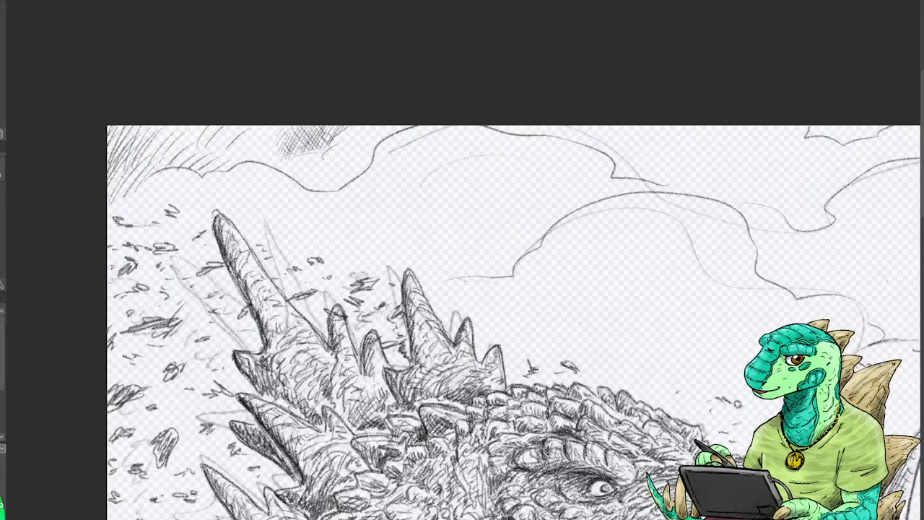
mouse_move(267, 147)
left_mouse_down()
mouse_move(275, 153)
mouse_move(345, 127)
left_mouse_up()
mouse_move(323, 165)
left_mouse_down()
mouse_move(323, 179)
mouse_move(349, 165)
mouse_move(351, 174)
mouse_move(373, 149)
mouse_move(353, 148)
mouse_move(376, 124)
mouse_move(374, 144)
mouse_move(404, 126)
mouse_move(346, 173)
mouse_move(414, 129)
left_mouse_up()
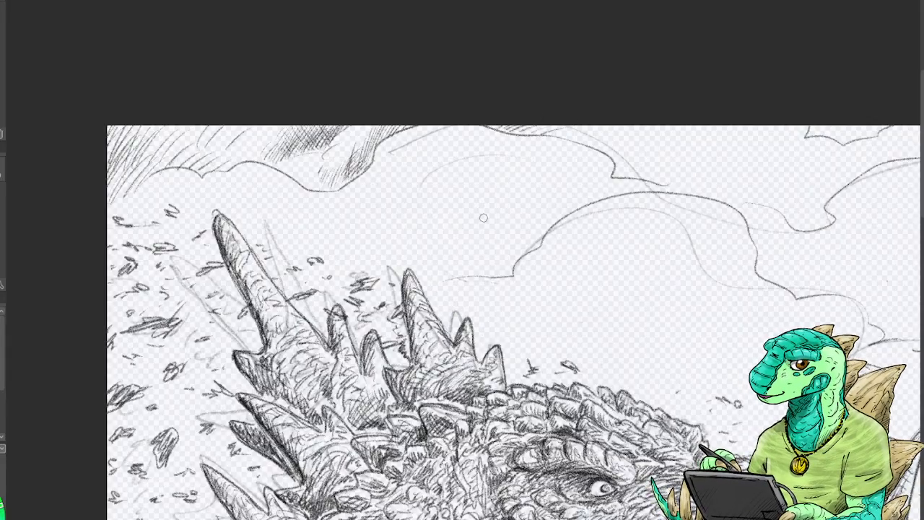
Hatch the base of the second cloud above the head and cross-hatch the sky in the upper-left corner.
mouse_move(442, 280)
left_mouse_down()
mouse_move(454, 269)
mouse_move(486, 272)
mouse_move(494, 255)
mouse_move(506, 266)
mouse_move(534, 228)
mouse_move(481, 250)
mouse_move(495, 232)
mouse_move(509, 249)
mouse_move(534, 237)
left_mouse_up()
mouse_move(102, 154)
left_mouse_down()
mouse_move(144, 128)
mouse_move(159, 152)
mouse_move(138, 167)
mouse_move(144, 181)
mouse_move(189, 160)
mouse_move(247, 157)
left_mouse_up()
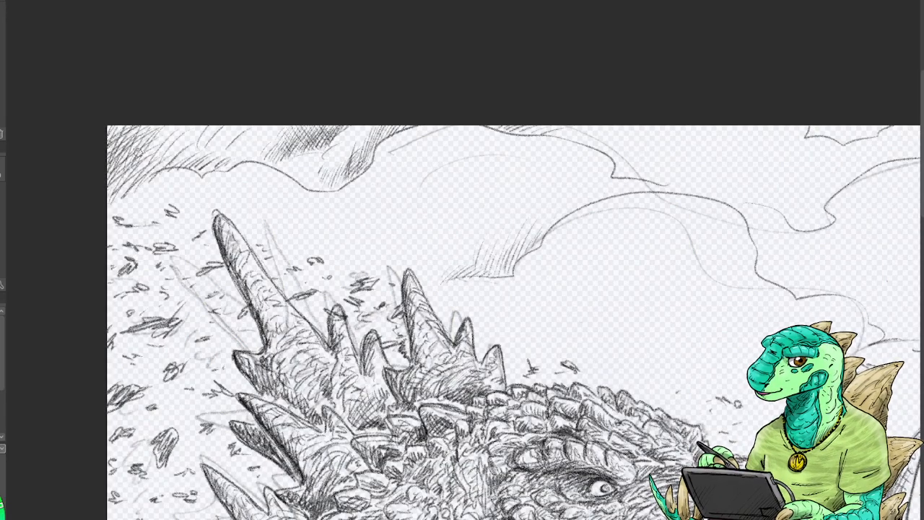
mouse_move(138, 152)
left_mouse_down()
mouse_move(174, 118)
mouse_move(188, 156)
left_mouse_up()
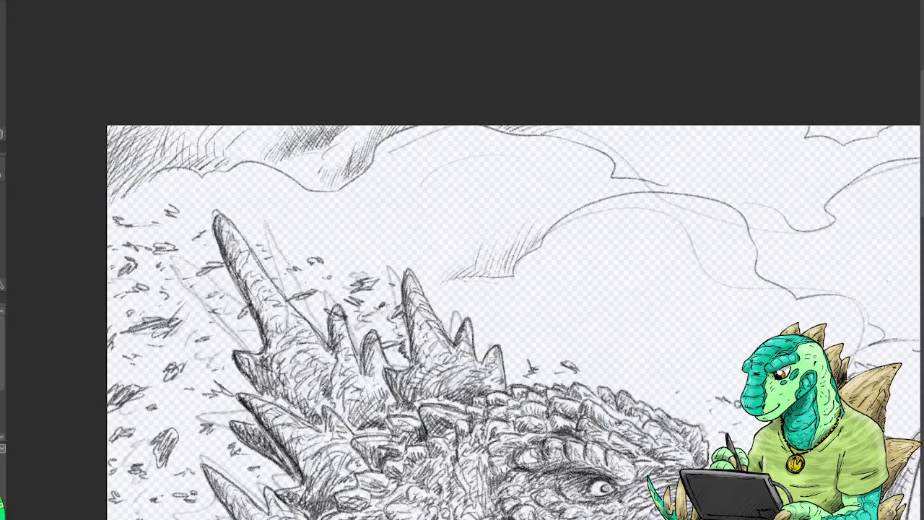
Shade the sky gap and cloud fold above the creature's snout with short hatching strokes.
scroll(457, 269, "down", 3)
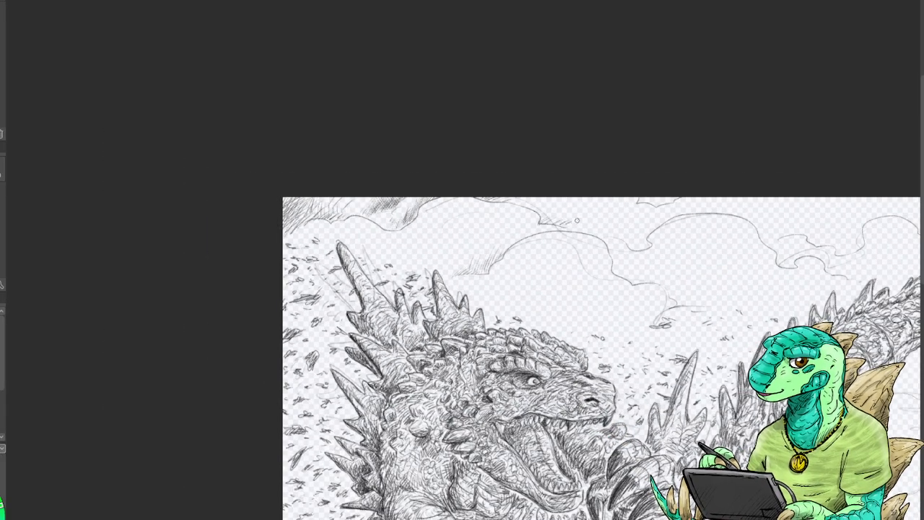
left_click_drag(603, 359, 355, 253)
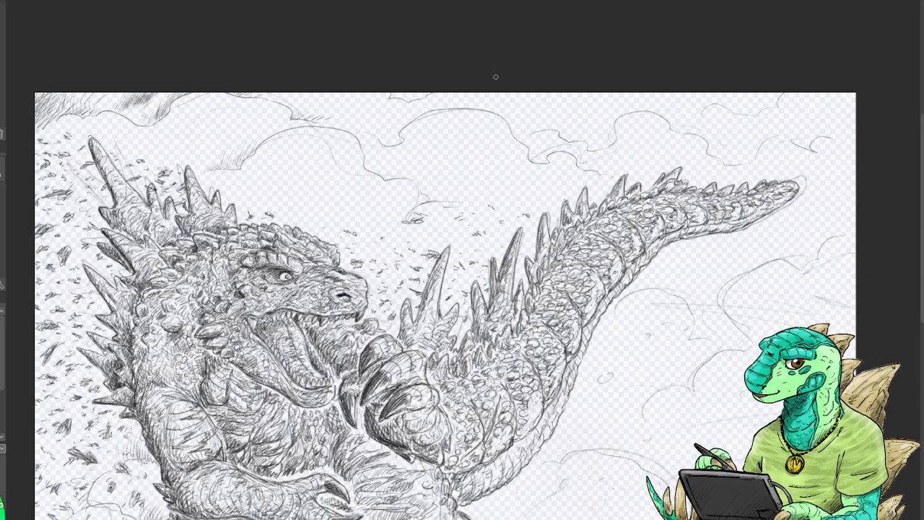
mouse_move(392, 138)
left_mouse_down()
mouse_move(384, 144)
mouse_move(397, 142)
mouse_move(369, 129)
mouse_move(392, 145)
left_mouse_up()
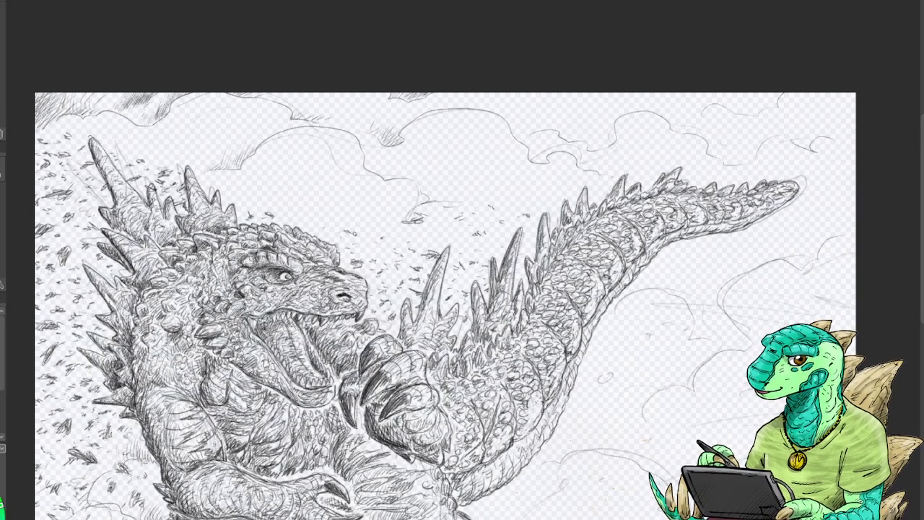
left_click_drag(445, 325, 437, 157)
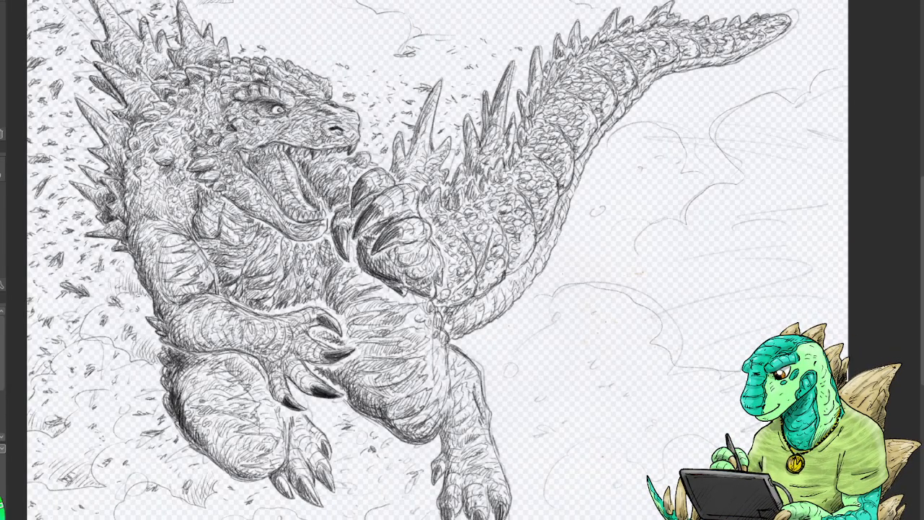
mouse_move(192, 152)
left_mouse_down()
mouse_move(186, 144)
mouse_move(205, 156)
mouse_move(190, 164)
mouse_move(199, 168)
left_mouse_up()
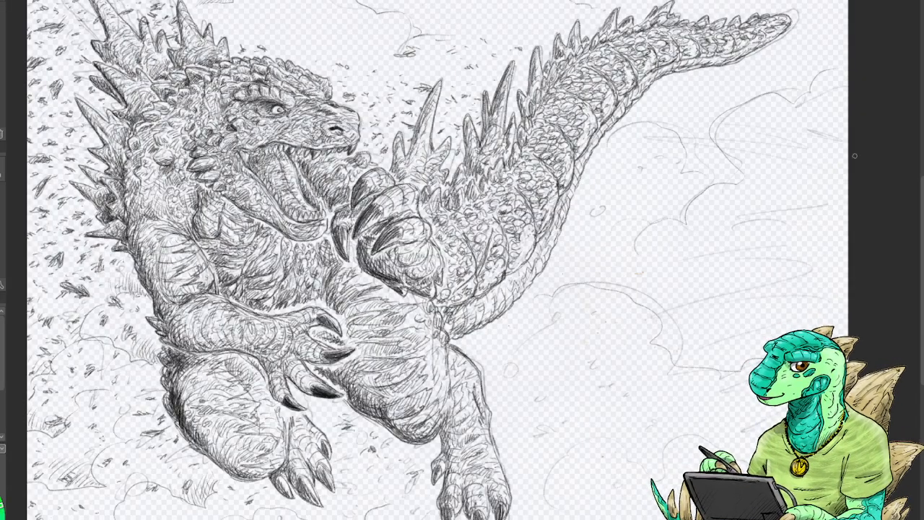
Hatch the cloud folds above the tail tip and outline a small cloud between the snout and tail spines.
mouse_move(462, 260)
left_mouse_down()
mouse_move(405, 290)
mouse_move(373, 337)
left_mouse_up()
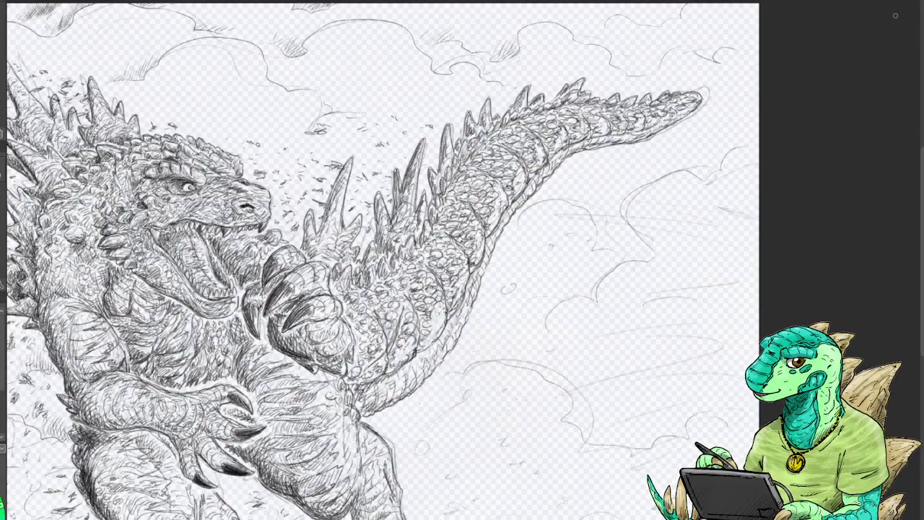
mouse_move(583, 34)
left_mouse_down()
mouse_move(608, 33)
mouse_move(592, 26)
mouse_move(598, 20)
mouse_move(599, 33)
mouse_move(639, 10)
mouse_move(639, 21)
mouse_move(675, 7)
mouse_move(672, 19)
mouse_move(654, 14)
mouse_move(681, 3)
mouse_move(678, 13)
mouse_move(643, 8)
mouse_move(657, 22)
mouse_move(683, 6)
left_mouse_up()
left_click_drag(700, 52, 715, 59)
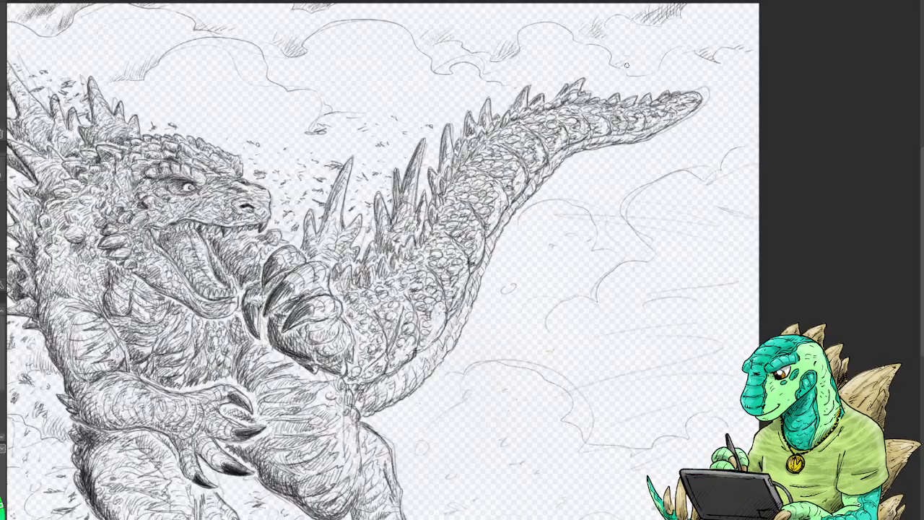
left_click_drag(626, 65, 668, 63)
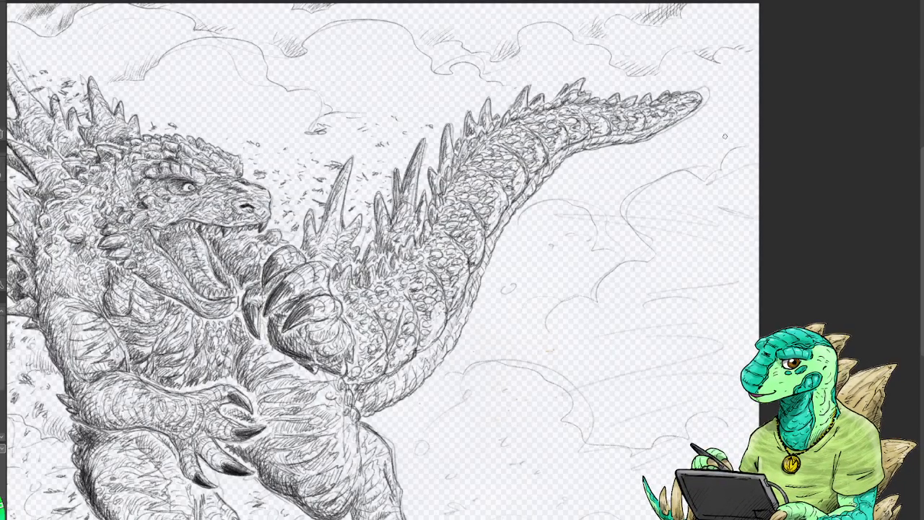
mouse_move(344, 105)
left_mouse_down()
mouse_move(383, 89)
mouse_move(446, 103)
left_mouse_up()
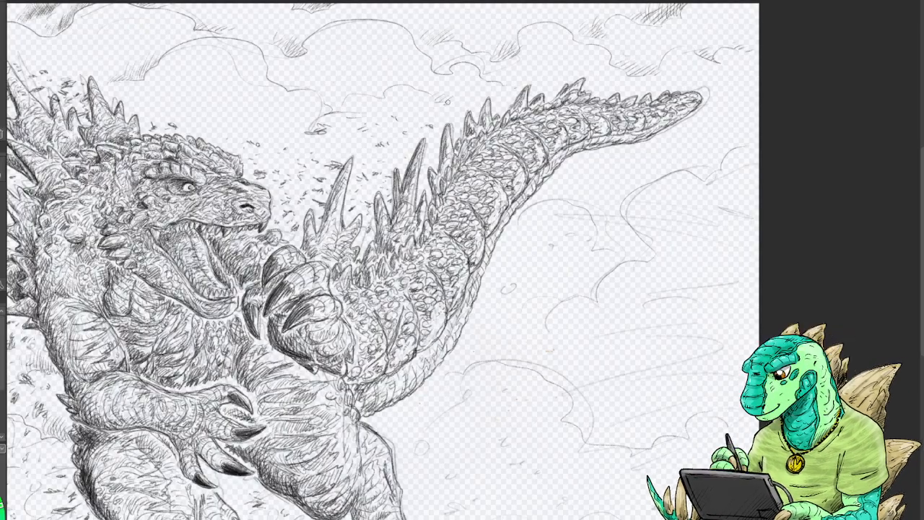
Cross-hatch the cloud hollow below the tail and hatch the upper edge of the cloud beside it.
mouse_move(599, 229)
left_mouse_down()
mouse_move(625, 227)
mouse_move(611, 248)
mouse_move(637, 238)
mouse_move(623, 260)
mouse_move(658, 252)
left_mouse_up()
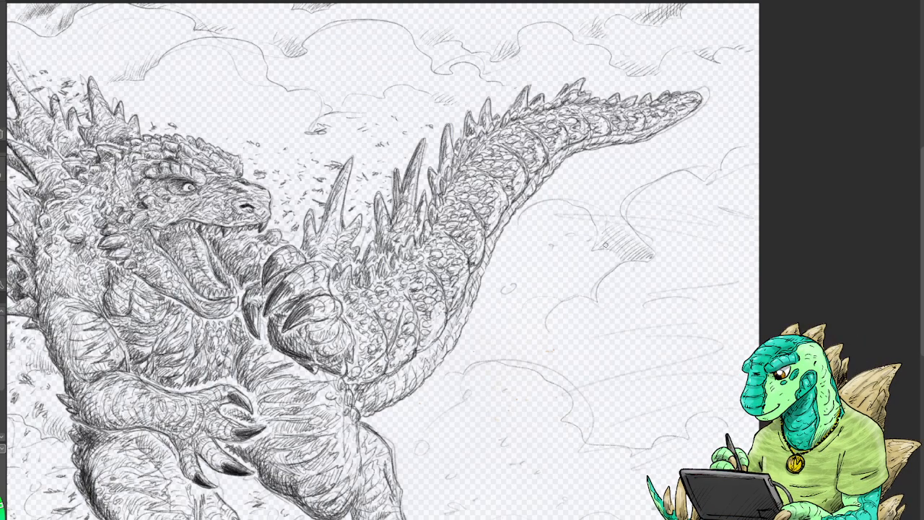
mouse_move(605, 244)
left_mouse_down()
mouse_move(625, 229)
mouse_move(646, 258)
mouse_move(657, 254)
left_mouse_up()
left_click_drag(699, 169, 743, 131)
left_click_drag(741, 145, 757, 133)
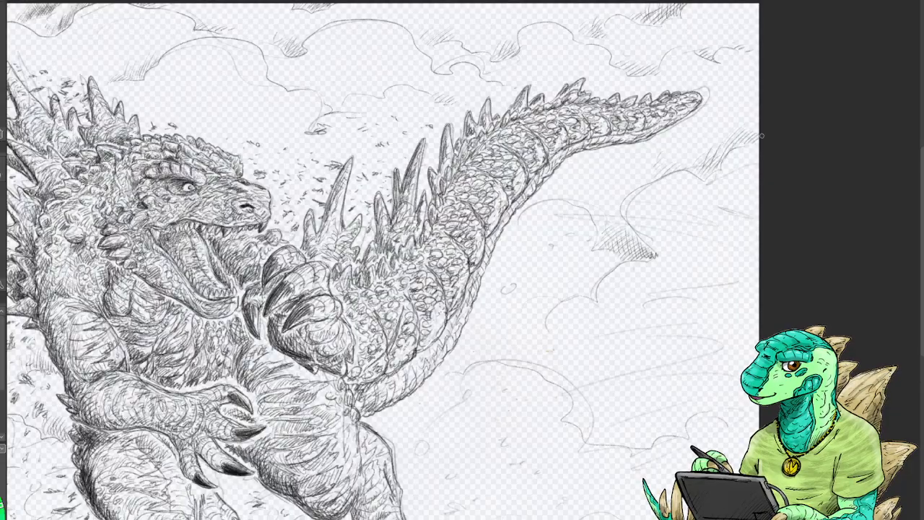
Hatch along the cloud edge under the tail base, beside the thigh, and on the dust cloud below the feet.
left_click_drag(482, 326, 522, 222)
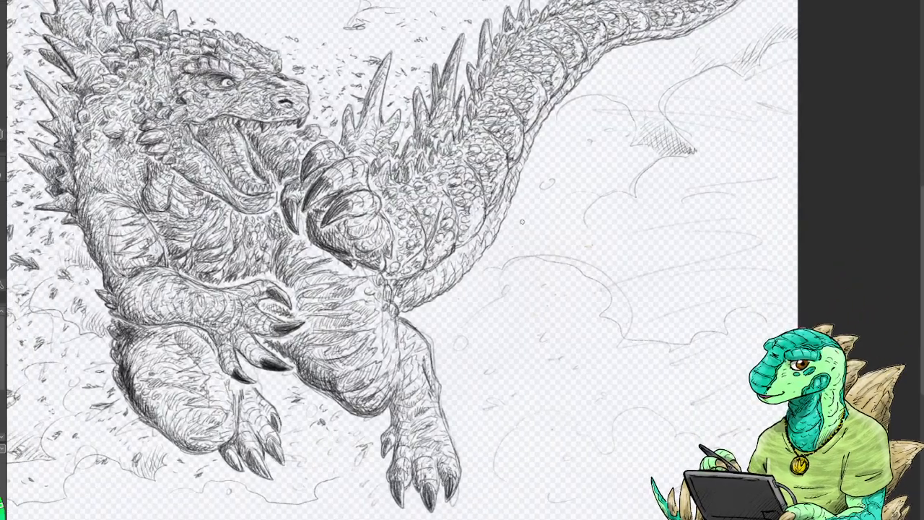
left_click_drag(483, 268, 495, 257)
left_click_drag(490, 265, 511, 253)
left_click_drag(505, 263, 518, 251)
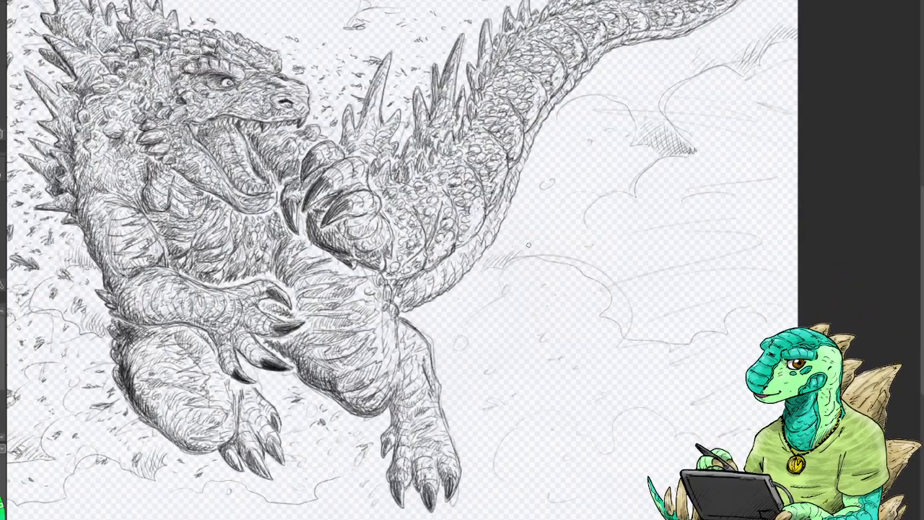
left_click_drag(427, 324, 440, 310)
left_click_drag(435, 332, 463, 313)
left_click_drag(462, 325, 482, 306)
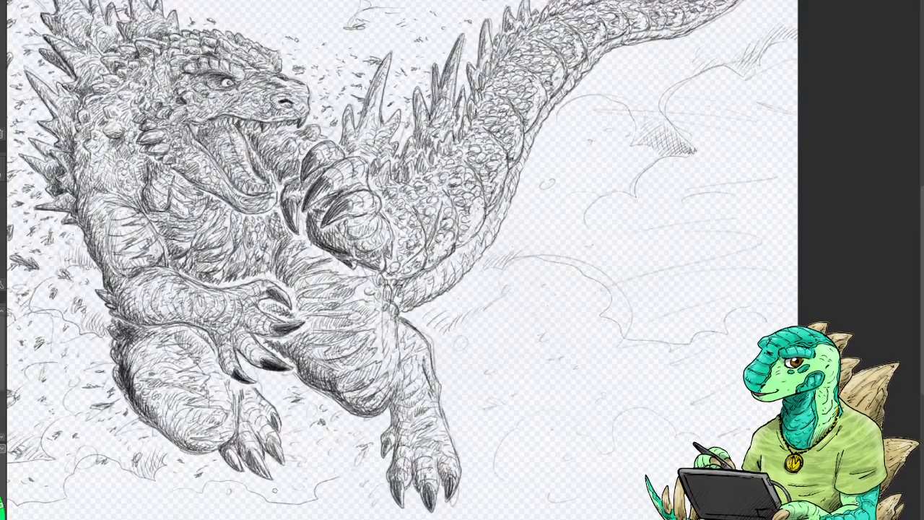
mouse_move(278, 501)
left_mouse_down()
mouse_move(301, 485)
mouse_move(301, 501)
mouse_move(314, 494)
mouse_move(306, 477)
mouse_move(304, 496)
mouse_move(325, 478)
mouse_move(323, 456)
left_mouse_up()
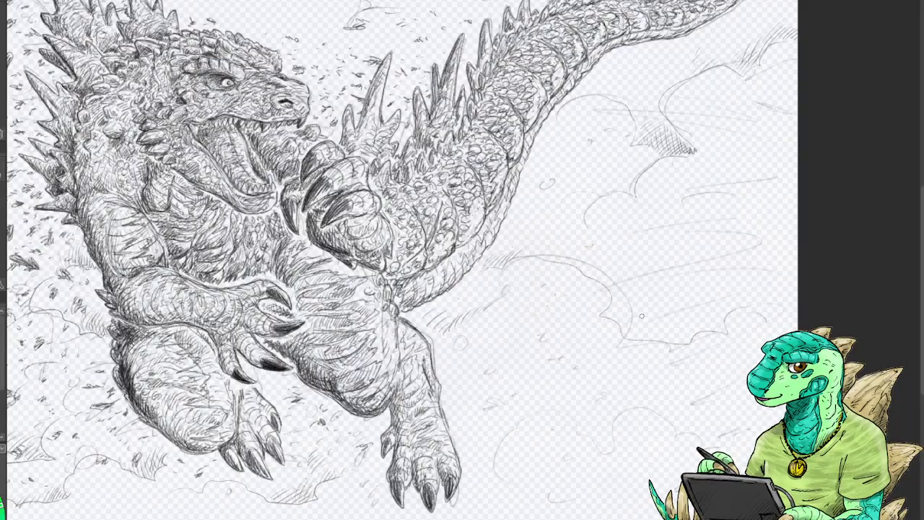
Add small debris marks around the standing leg and along the dust below the creature's feet.
left_click_drag(461, 341, 522, 415)
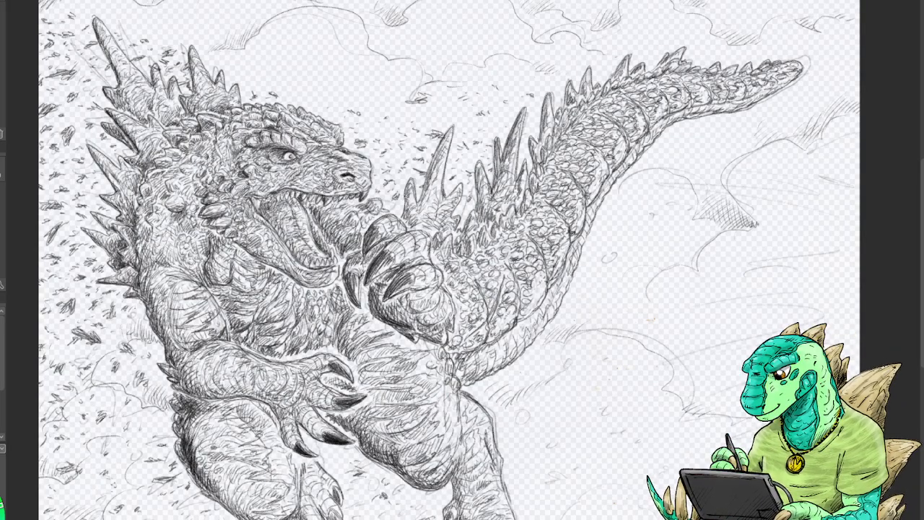
left_click_drag(408, 189, 409, 221)
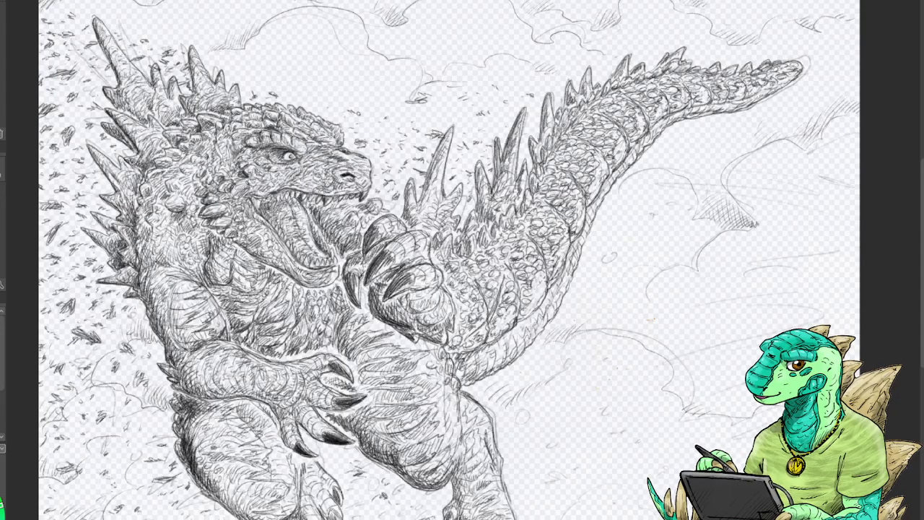
scroll(449, 260, "down", 3)
mouse_move(443, 467)
left_mouse_down()
mouse_move(437, 478)
mouse_move(455, 453)
left_mouse_up()
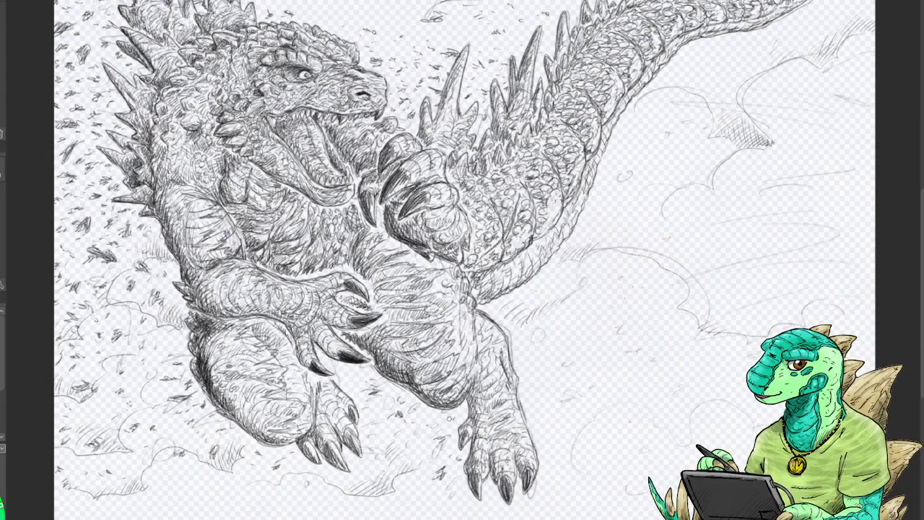
left_click_drag(450, 418, 453, 421)
left_click_drag(92, 509, 109, 498)
left_click_drag(199, 486, 273, 493)
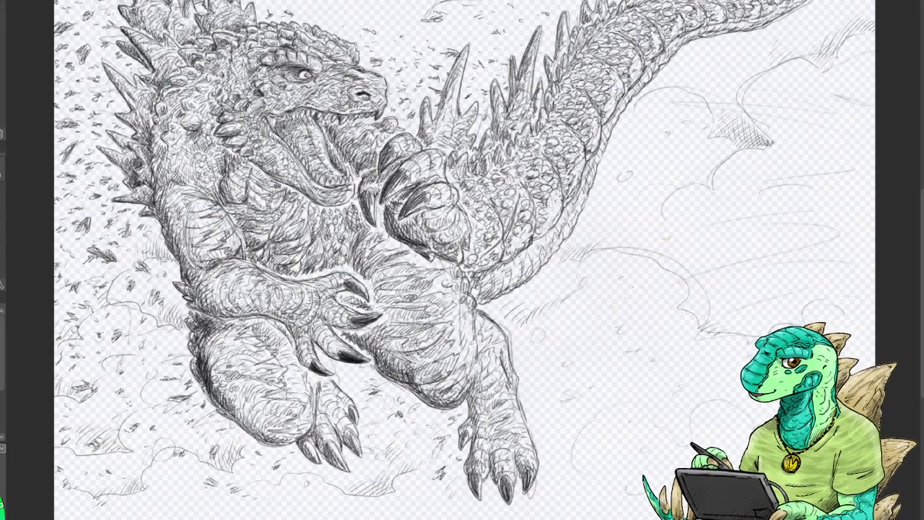
Darken the small spikes at the tail base and hatch the large tail spine behind the raised hand.
mouse_move(462, 216)
left_mouse_down()
mouse_move(456, 316)
mouse_move(469, 314)
left_mouse_up()
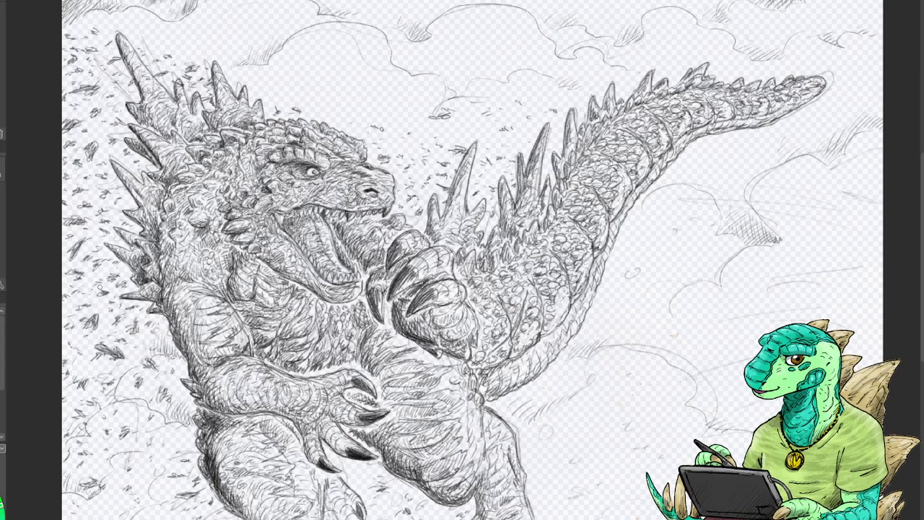
scroll(459, 270, "up", 3)
scroll(460, 271, "down", 1)
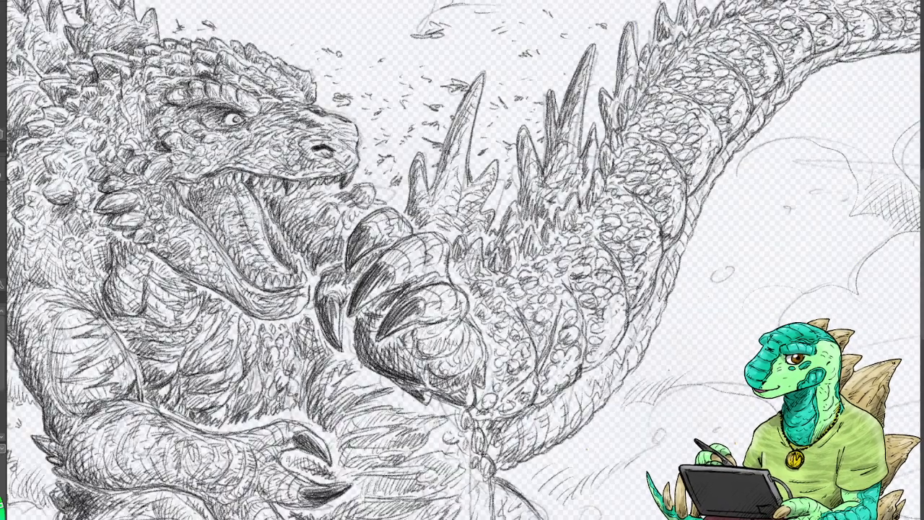
left_click_drag(488, 248, 484, 264)
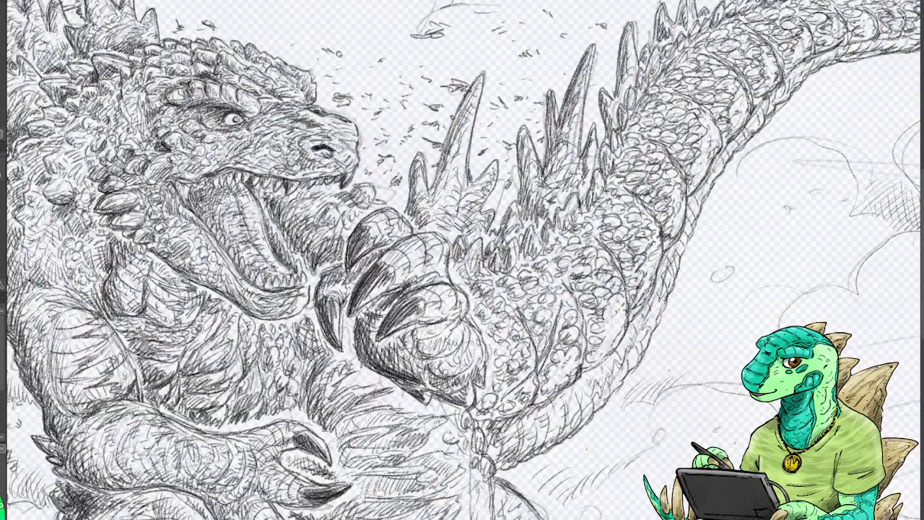
left_click_drag(506, 217, 504, 245)
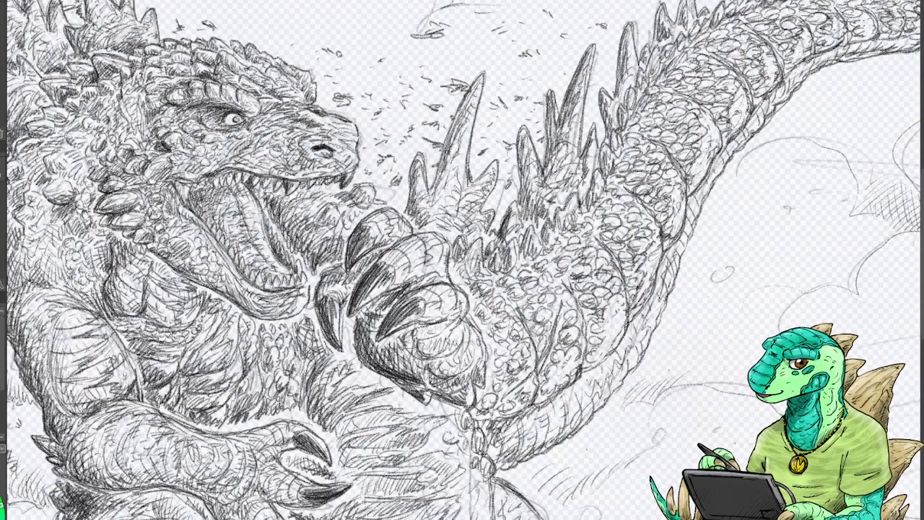
mouse_move(527, 142)
left_mouse_down()
mouse_move(526, 221)
mouse_move(495, 230)
mouse_move(480, 206)
mouse_move(492, 182)
mouse_move(475, 184)
mouse_move(495, 160)
left_mouse_up()
mouse_move(411, 169)
left_mouse_down()
mouse_move(411, 207)
mouse_move(443, 163)
mouse_move(456, 113)
mouse_move(478, 80)
left_mouse_up()
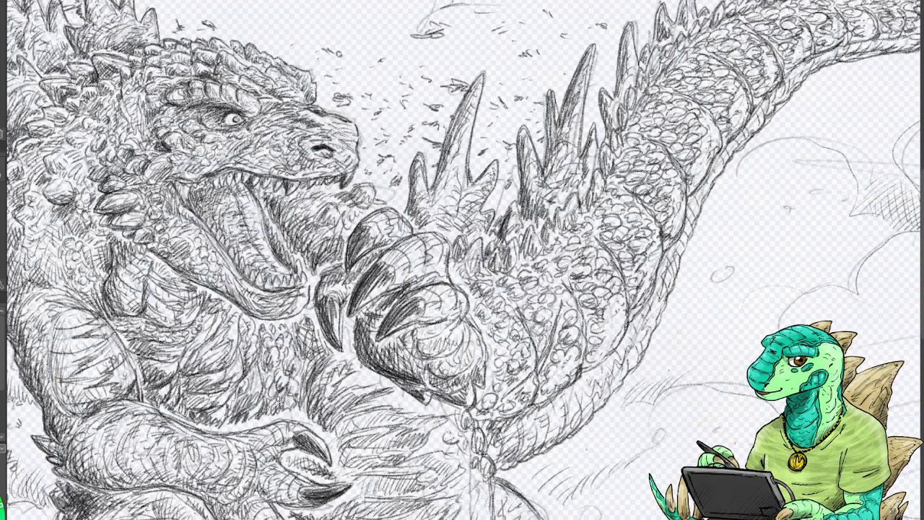
left_click_drag(451, 130, 478, 78)
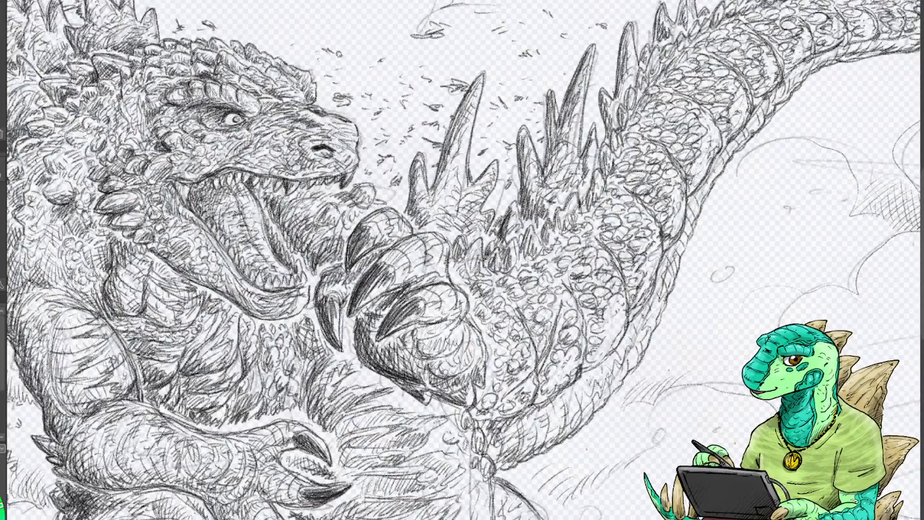
left_click_drag(251, 111, 262, 114)
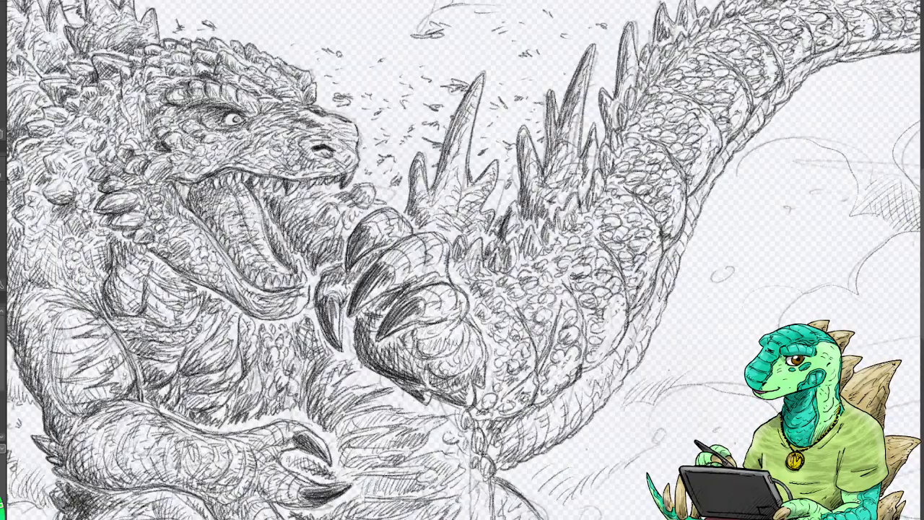
Outline the billowing clouds in the lower right background beside the standing leg and hatch the notch between them.
mouse_move(833, 120)
left_mouse_down()
mouse_move(731, 262)
mouse_move(895, 292)
left_mouse_up()
mouse_move(433, 484)
left_mouse_down()
mouse_move(639, 441)
mouse_move(632, 259)
mouse_move(615, 207)
mouse_move(672, 37)
left_mouse_up()
mouse_move(793, 209)
left_mouse_down()
mouse_move(694, 181)
mouse_move(723, 154)
left_mouse_up()
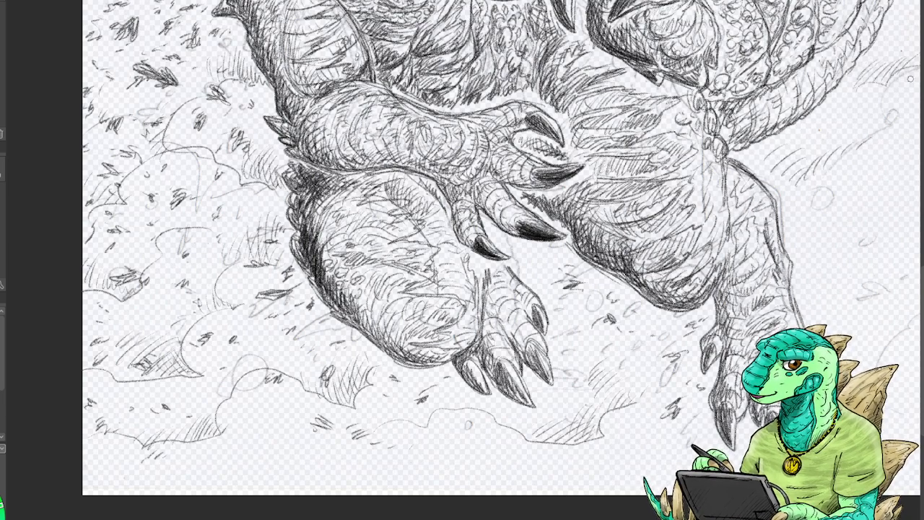
left_click_drag(917, 197, 744, 150)
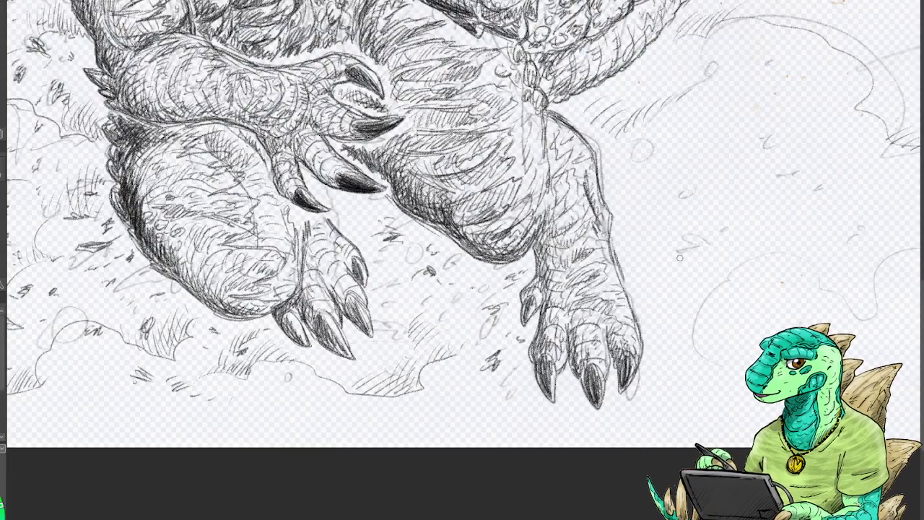
mouse_move(861, 230)
left_mouse_down()
mouse_move(636, 212)
mouse_move(613, 193)
left_mouse_up()
mouse_move(834, 246)
left_mouse_down()
mouse_move(802, 246)
mouse_move(787, 267)
mouse_move(732, 253)
mouse_move(666, 217)
mouse_move(628, 234)
mouse_move(626, 283)
mouse_move(546, 225)
mouse_move(471, 234)
mouse_move(465, 259)
mouse_move(425, 297)
mouse_move(417, 328)
left_mouse_up()
mouse_move(614, 242)
left_mouse_down()
mouse_move(612, 261)
mouse_move(632, 285)
left_mouse_up()
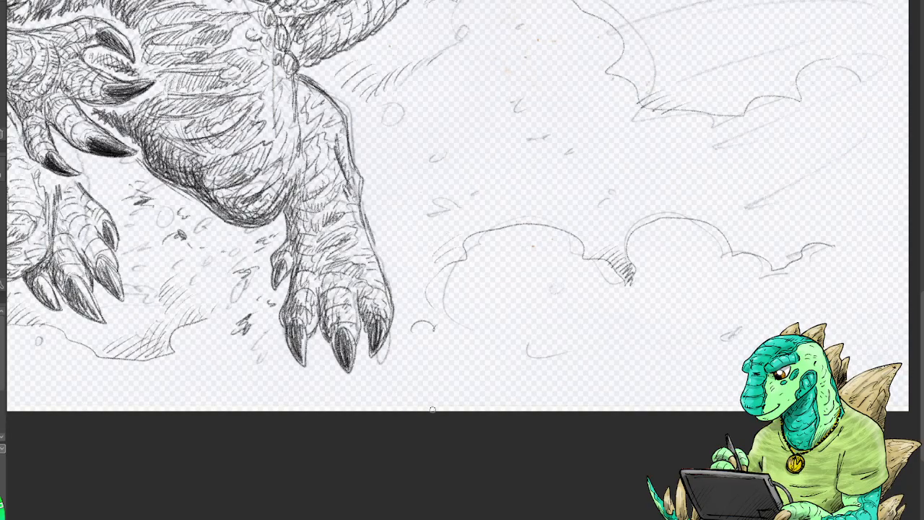
key("ctrl+minus")
key("ctrl+minus")
key("ctrl+minus")
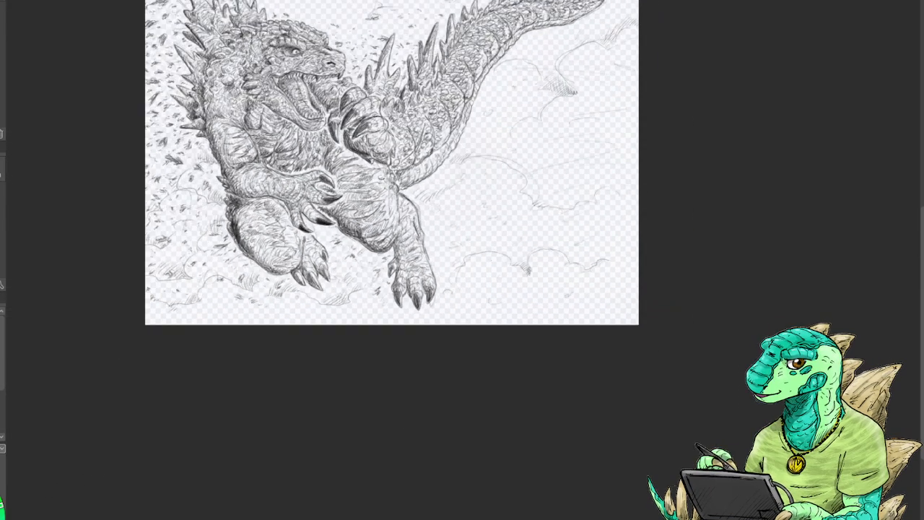
key("ctrl+plus")
left_click_drag(378, 167, 391, 310)
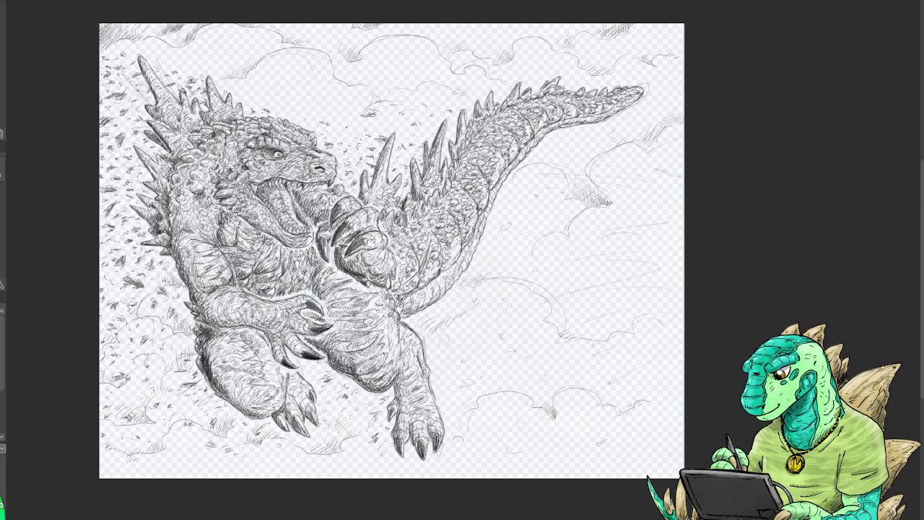
Darken the lower contour of the raised hand and deepen the shading around its claws.
key("ctrl+plus")
key("ctrl+plus")
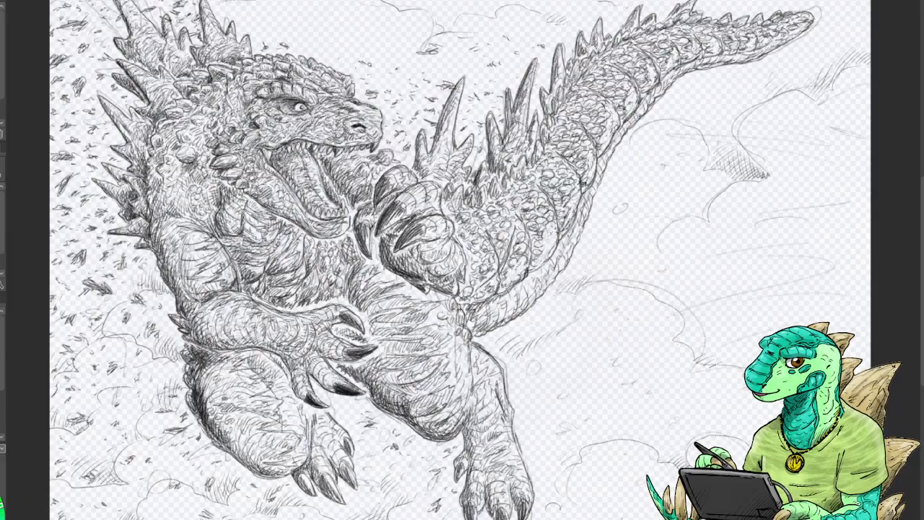
scroll(462, 271, "up", 4)
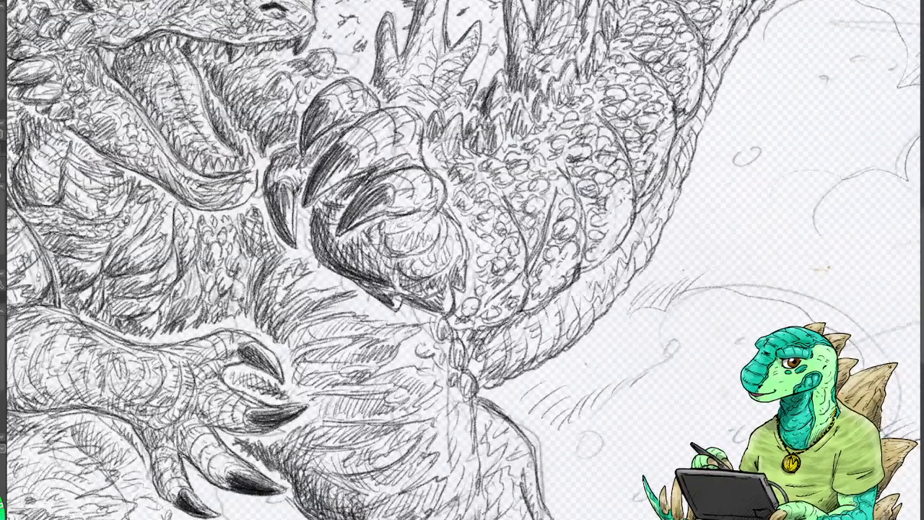
mouse_move(311, 214)
left_mouse_down()
mouse_move(316, 249)
mouse_move(331, 267)
mouse_move(409, 317)
mouse_move(417, 310)
left_mouse_up()
mouse_move(356, 176)
left_mouse_down()
mouse_move(370, 184)
mouse_move(341, 202)
mouse_move(336, 224)
mouse_move(348, 265)
mouse_move(362, 279)
left_mouse_up()
mouse_move(375, 168)
left_mouse_down()
mouse_move(372, 189)
mouse_move(379, 153)
mouse_move(376, 224)
left_mouse_up()
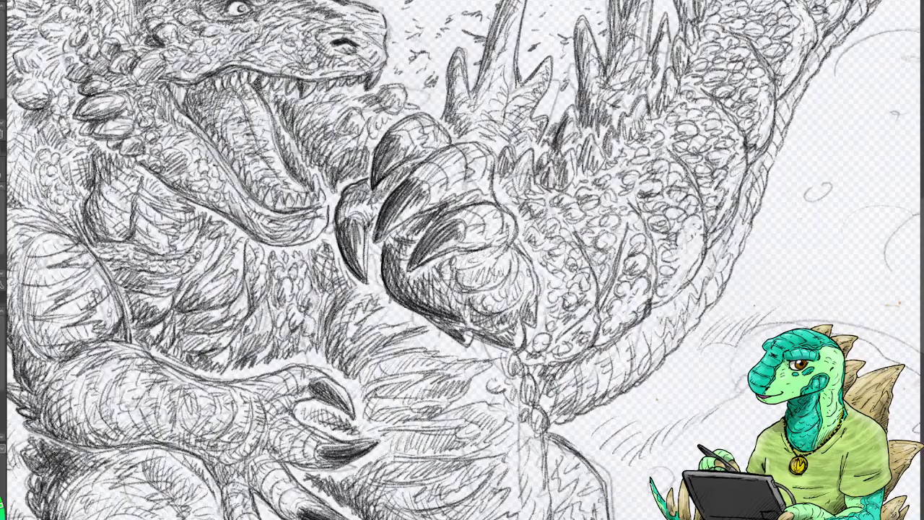
mouse_move(428, 235)
left_mouse_down()
mouse_move(410, 267)
mouse_move(417, 250)
left_mouse_up()
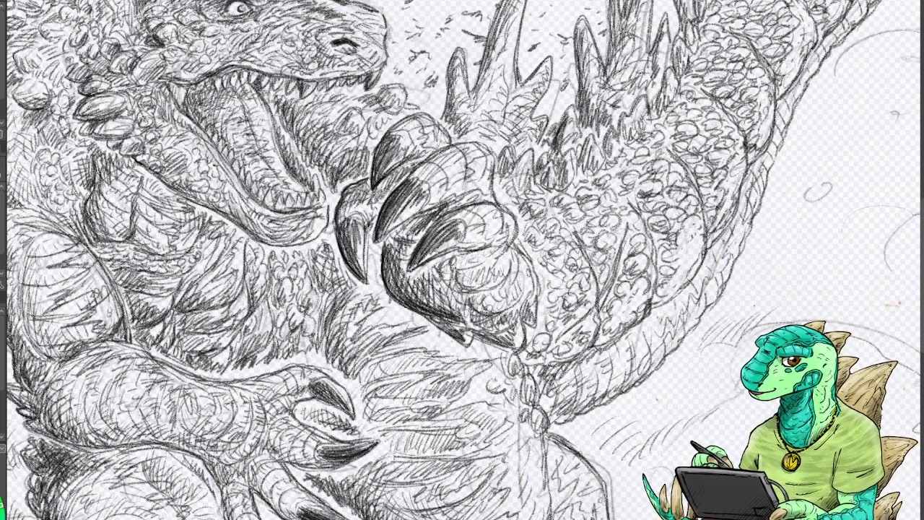
left_click_drag(462, 145, 605, 322)
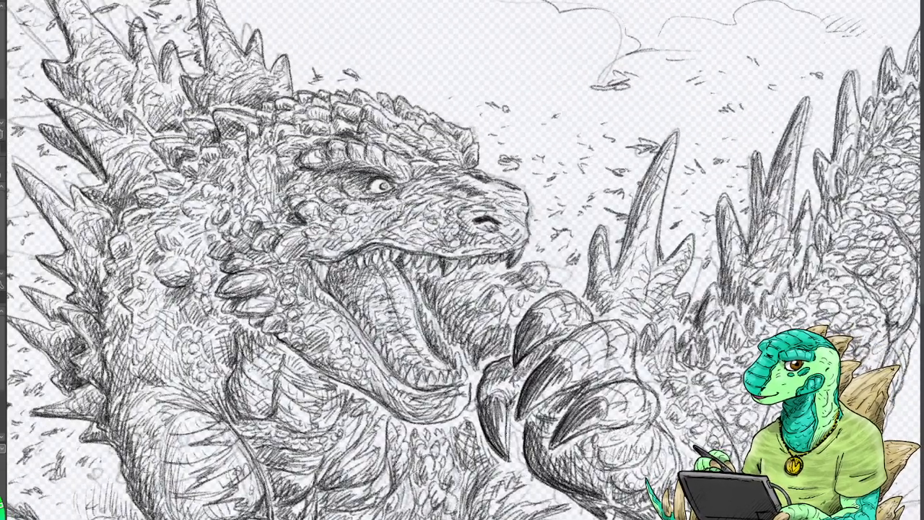
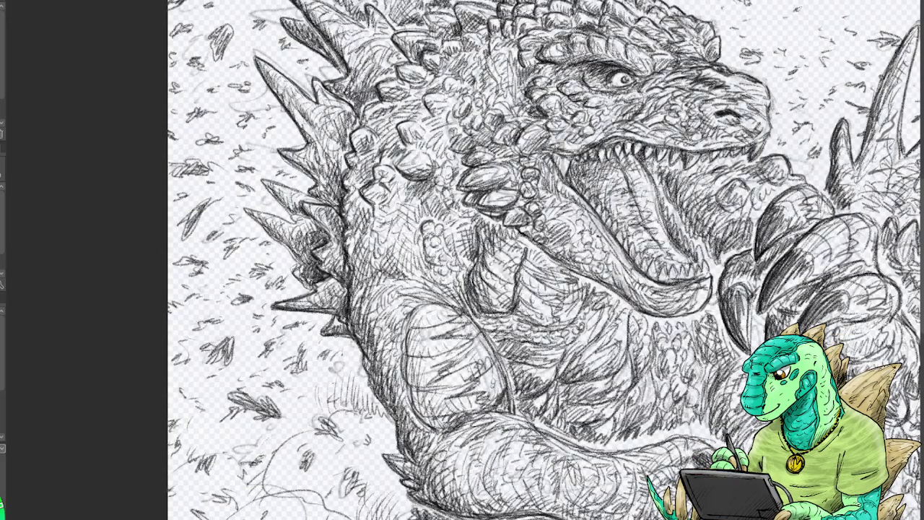
Darken the back spikes behind the shoulder and define the teeth along the lower jaw.
mouse_move(255, 215)
left_mouse_down()
mouse_move(248, 210)
mouse_move(296, 253)
mouse_move(293, 271)
left_mouse_up()
left_click_drag(244, 207, 308, 215)
mouse_move(263, 183)
left_mouse_down()
mouse_move(288, 209)
mouse_move(263, 183)
mouse_move(336, 212)
left_mouse_up()
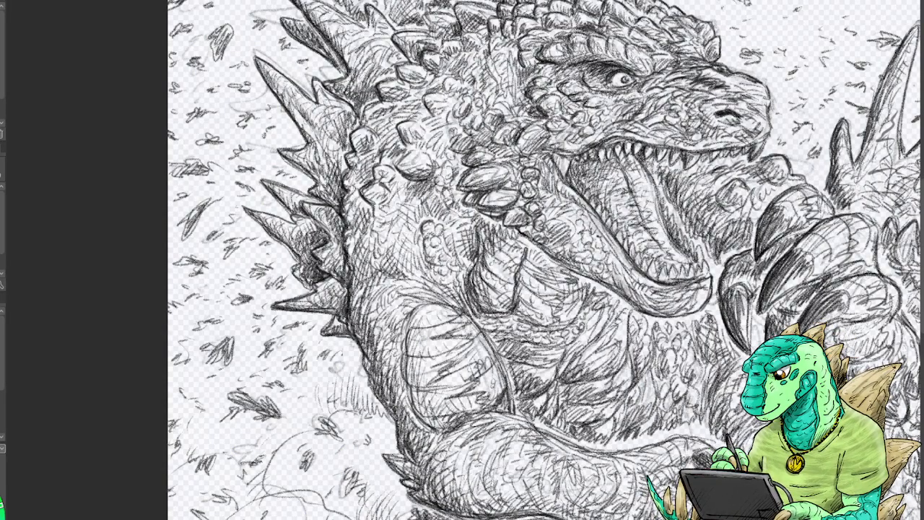
mouse_move(658, 197)
left_mouse_down()
mouse_move(701, 271)
mouse_move(691, 264)
mouse_move(657, 274)
mouse_move(575, 184)
left_mouse_up()
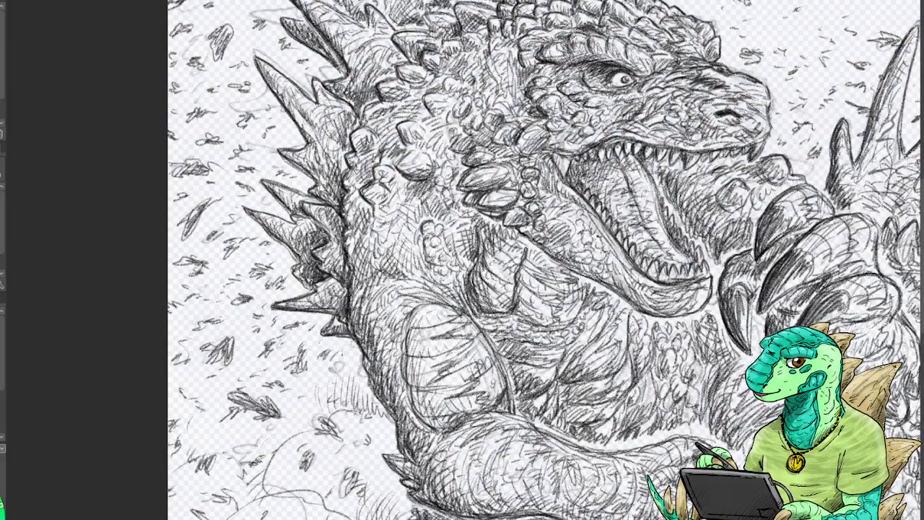
left_click_drag(415, 154, 430, 159)
Darken the claws and contours of the feet and add hatching to the standing leg and its thigh.
left_click_drag(592, 426, 336, 87)
left_click_drag(405, 373, 425, 402)
mouse_move(400, 311)
left_mouse_down()
mouse_move(408, 305)
mouse_move(415, 342)
mouse_move(433, 345)
mouse_move(408, 357)
mouse_move(434, 385)
mouse_move(450, 379)
left_mouse_up()
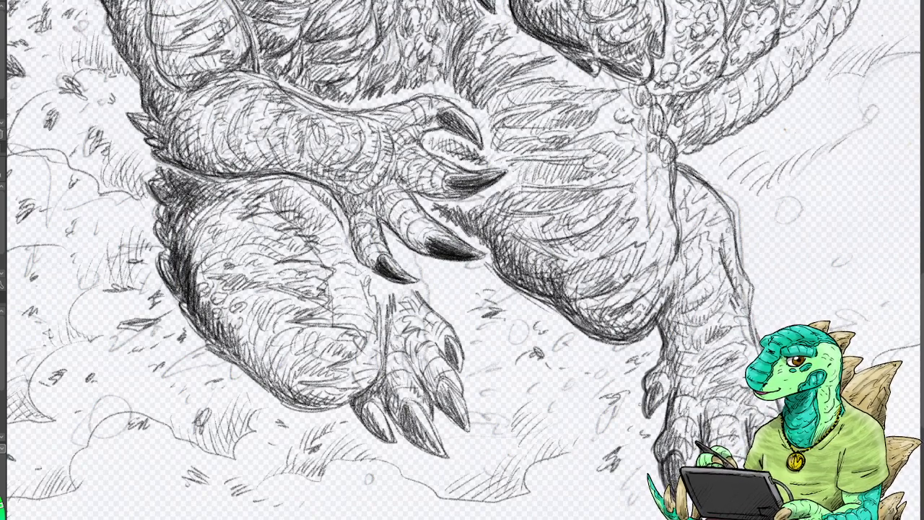
mouse_move(650, 387)
left_mouse_down()
mouse_move(651, 413)
mouse_move(654, 382)
mouse_move(651, 400)
left_mouse_up()
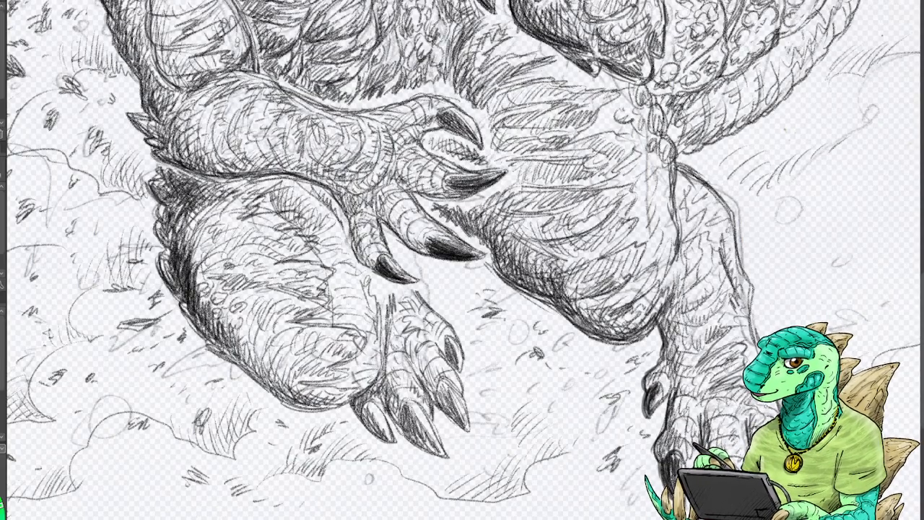
mouse_move(734, 294)
left_mouse_down()
mouse_move(720, 284)
mouse_move(720, 249)
mouse_move(690, 220)
mouse_move(691, 202)
mouse_move(699, 207)
mouse_move(686, 186)
left_mouse_up()
mouse_move(635, 200)
left_mouse_down()
mouse_move(611, 254)
mouse_move(638, 263)
mouse_move(606, 304)
mouse_move(651, 284)
mouse_move(635, 193)
mouse_move(585, 187)
mouse_move(622, 156)
mouse_move(613, 136)
mouse_move(578, 117)
mouse_move(613, 93)
mouse_move(569, 94)
left_mouse_up()
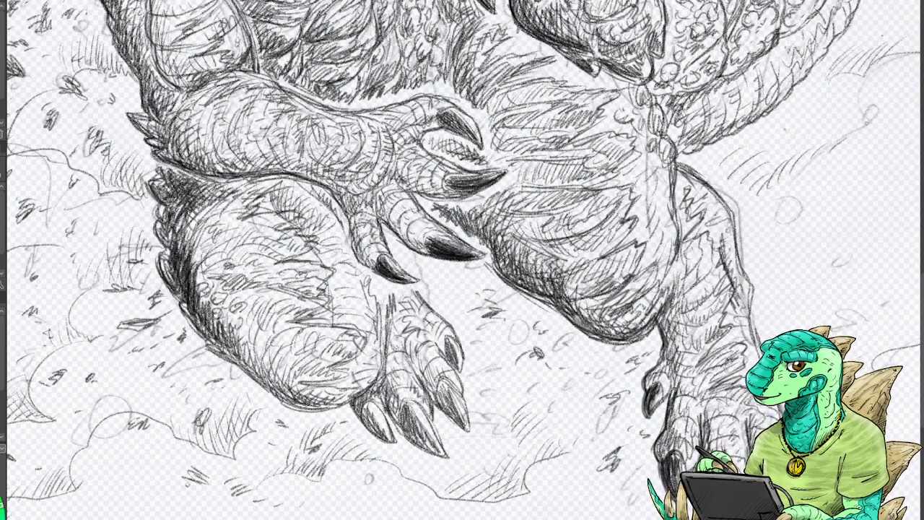
Add short hatching to the neck and shoulder skin between the back spikes and the throat folds.
scroll(462, 260, "up", 8)
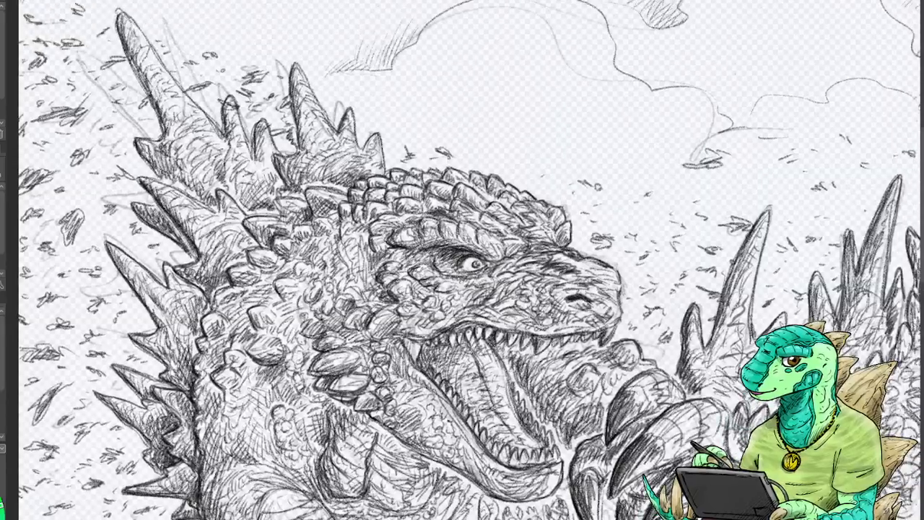
scroll(462, 260, "down", 5)
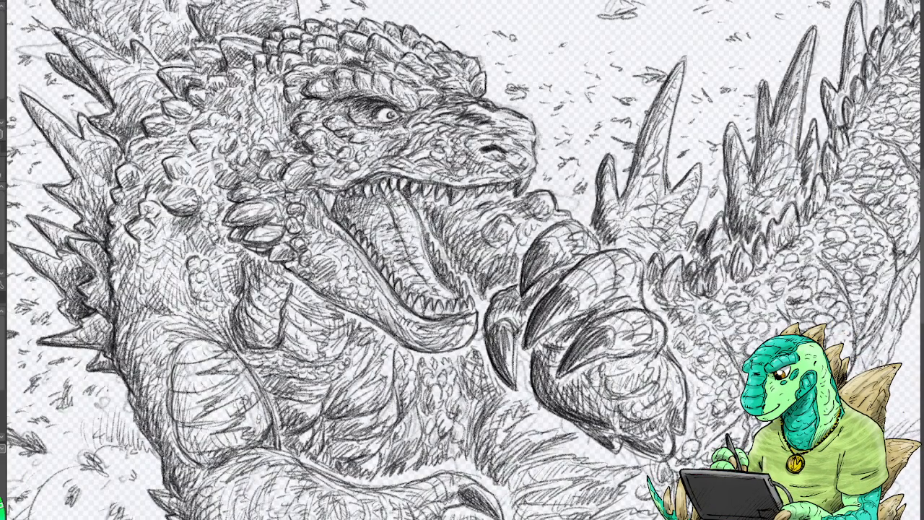
mouse_move(244, 260)
left_mouse_down()
mouse_move(268, 276)
mouse_move(223, 266)
mouse_move(237, 295)
left_mouse_up()
mouse_move(148, 231)
left_mouse_down()
mouse_move(158, 236)
mouse_move(132, 244)
mouse_move(140, 249)
left_mouse_up()
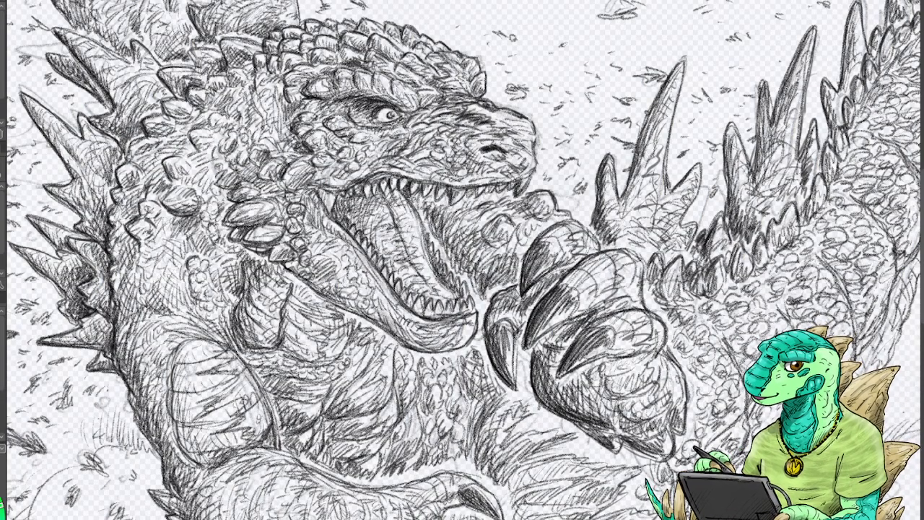
Outline additional small cloud puffs in the background beside the tail and the standing leg.
left_click_drag(506, 433, 365, 83)
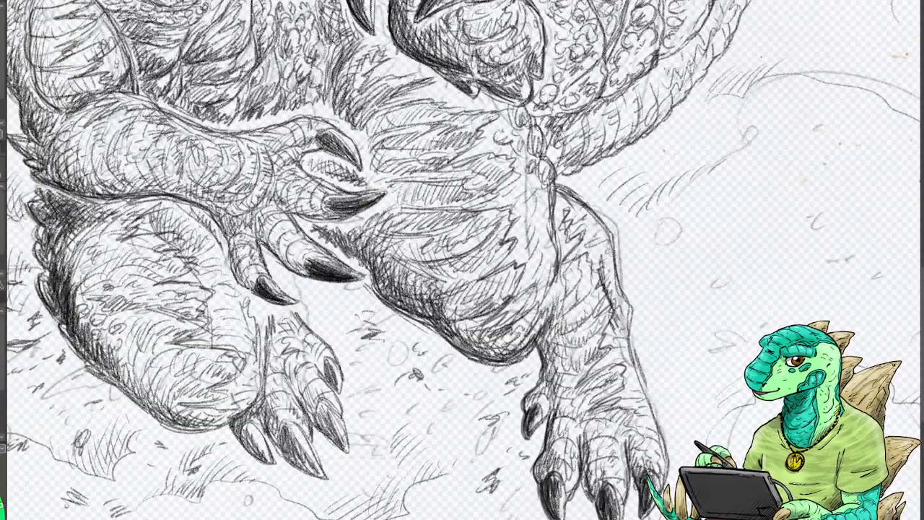
key("ctrl+minus")
key("ctrl+minus")
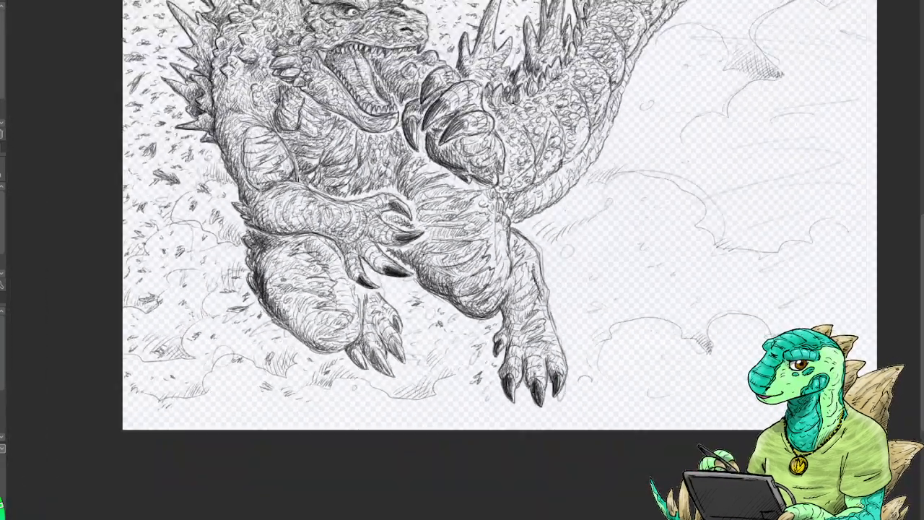
left_click_drag(828, 172, 766, 280)
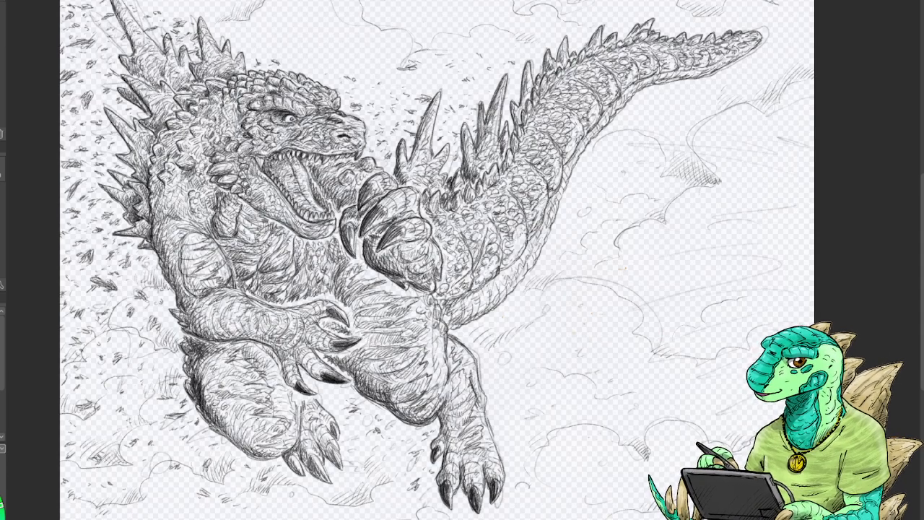
mouse_move(462, 260)
left_mouse_down()
mouse_move(518, 304)
mouse_move(466, 265)
mouse_move(434, 256)
mouse_move(442, 250)
mouse_move(459, 264)
left_mouse_up()
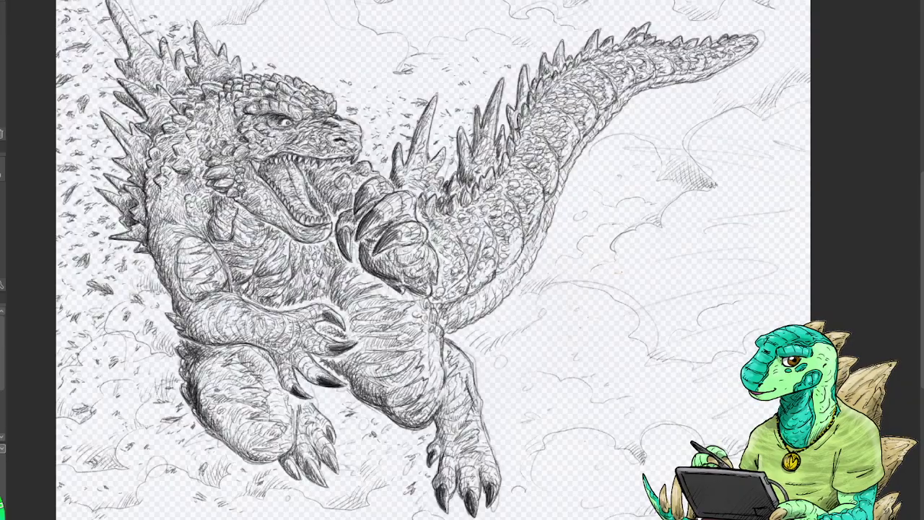
Hatch curved skin wrinkles along the lowered forearm from the elbow to the wrist.
scroll(466, 282, "up", 4)
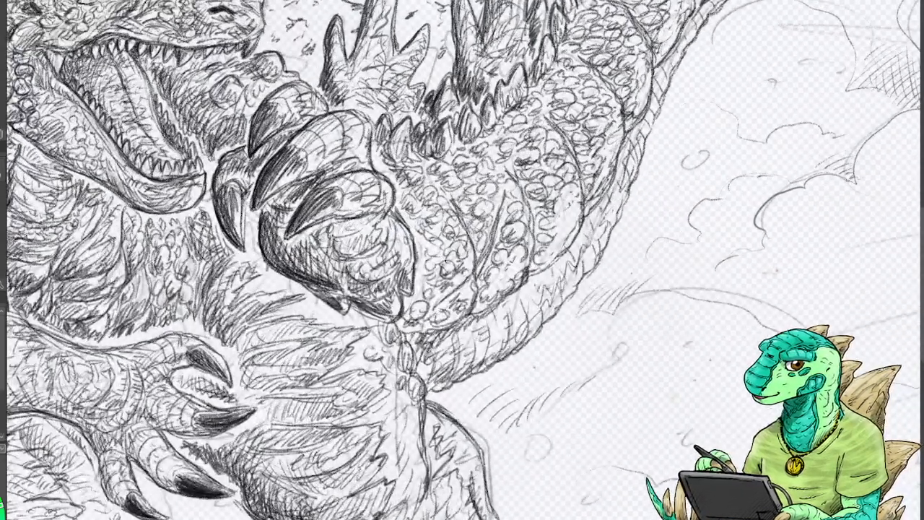
left_click_drag(465, 282, 534, 216)
left_click_drag(530, 323, 710, 231)
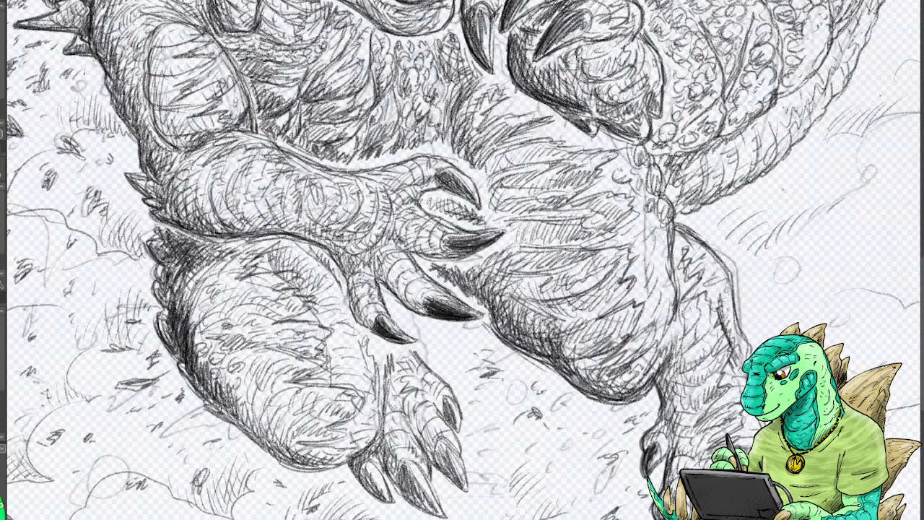
left_click_drag(228, 212, 244, 227)
left_click_drag(245, 205, 260, 231)
left_click_drag(242, 189, 253, 217)
mouse_move(254, 208)
left_mouse_down()
mouse_move(268, 226)
mouse_move(286, 225)
left_mouse_up()
left_click_drag(279, 207, 299, 228)
left_click_drag(296, 218, 319, 236)
left_click_drag(306, 223, 326, 241)
left_click_drag(322, 227, 342, 247)
left_click_drag(301, 228, 326, 243)
left_click_drag(328, 229, 343, 250)
left_click_drag(341, 242, 353, 271)
left_click_drag(350, 266, 355, 277)
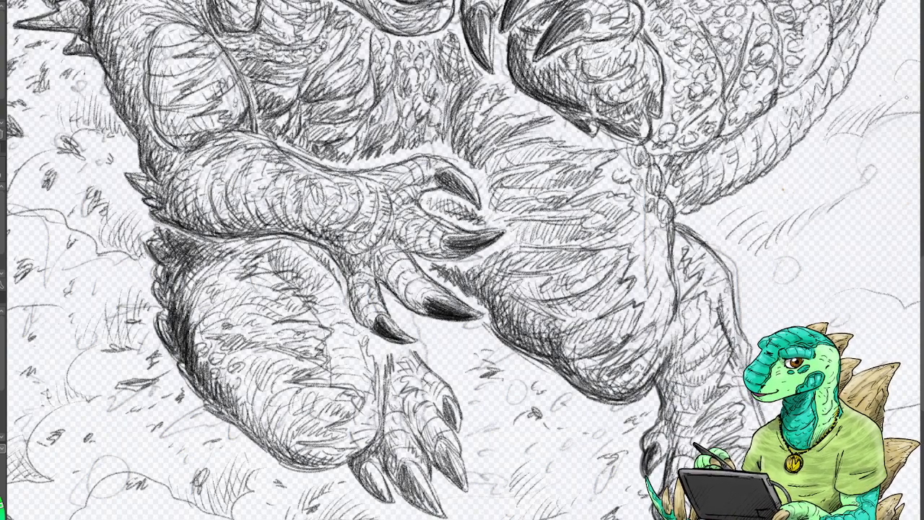
left_click_drag(462, 108, 484, 407)
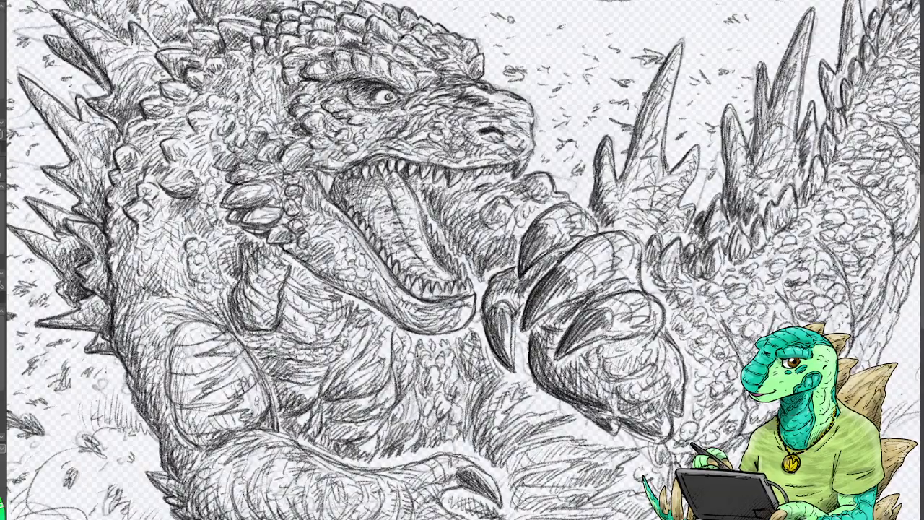
scroll(458, 270, "down", 5)
scroll(458, 270, "up", 1)
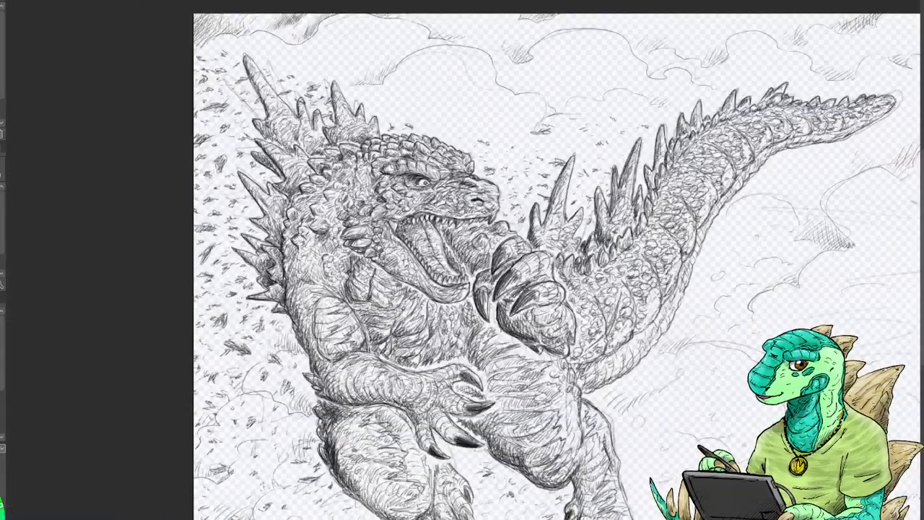
Darken the claws and reinforce the toe contours of the creature's raised foot with short pencil strokes.
left_click_drag(459, 270, 371, 222)
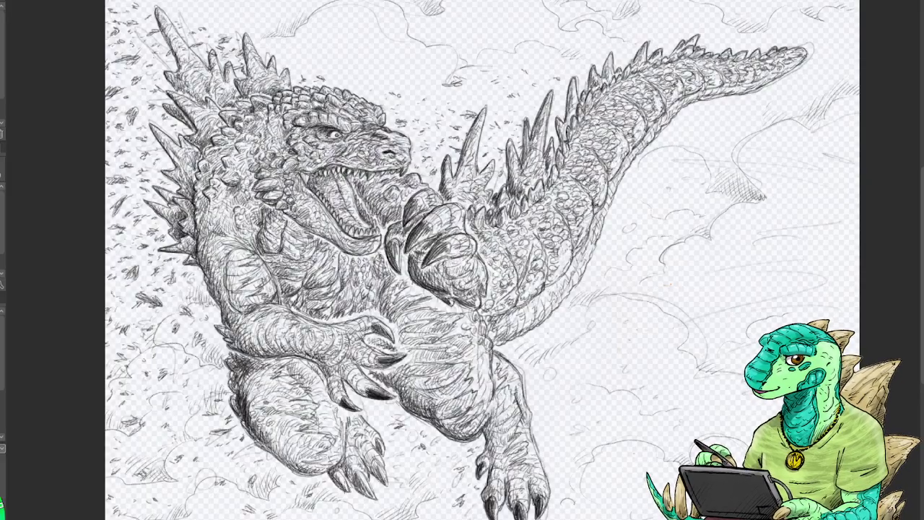
mouse_move(352, 476)
left_mouse_down()
mouse_move(367, 492)
mouse_move(375, 471)
mouse_move(383, 479)
left_mouse_up()
mouse_move(375, 469)
left_mouse_down()
mouse_move(385, 482)
mouse_move(375, 459)
mouse_move(381, 478)
left_mouse_up()
left_click_drag(379, 450, 381, 463)
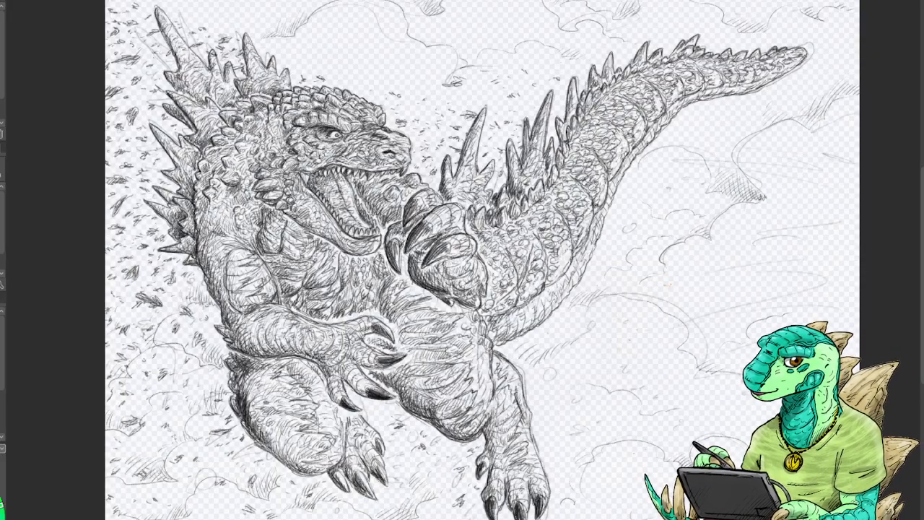
scroll(462, 260, "up", 3)
scroll(462, 260, "down", 1)
scroll(462, 260, "down", 5)
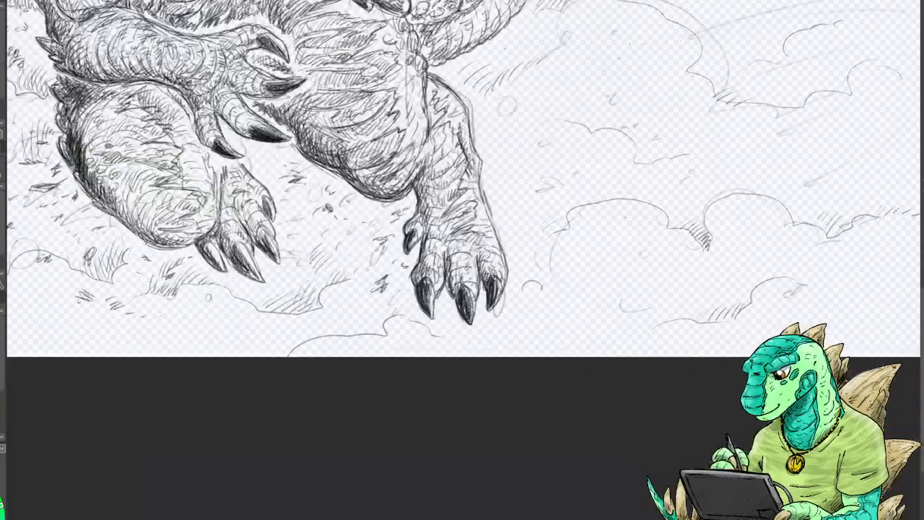
left_click_drag(245, 284, 251, 285)
mouse_move(208, 246)
left_mouse_down()
mouse_move(222, 264)
mouse_move(238, 261)
mouse_move(230, 245)
mouse_move(256, 274)
mouse_move(251, 262)
mouse_move(275, 254)
left_mouse_up()
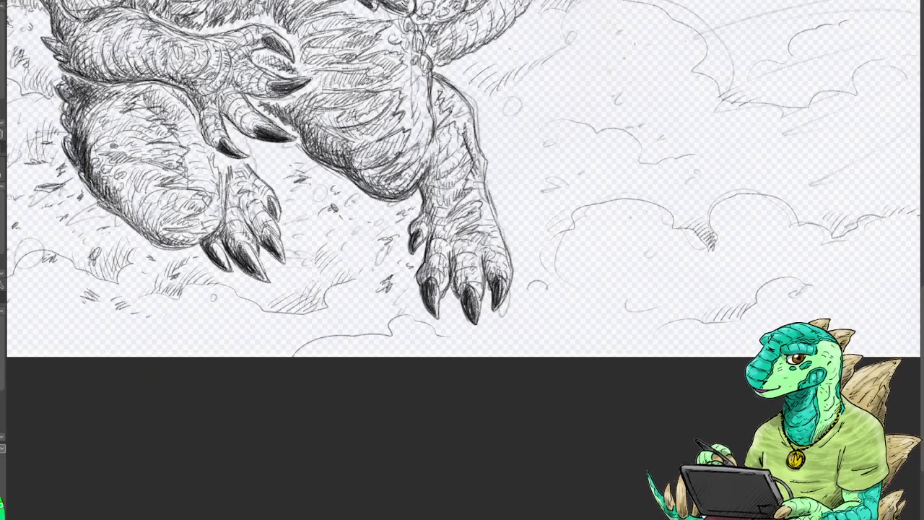
mouse_move(271, 215)
left_mouse_down()
mouse_move(264, 201)
mouse_move(273, 216)
mouse_move(247, 220)
mouse_move(257, 238)
mouse_move(224, 248)
mouse_move(234, 271)
left_mouse_up()
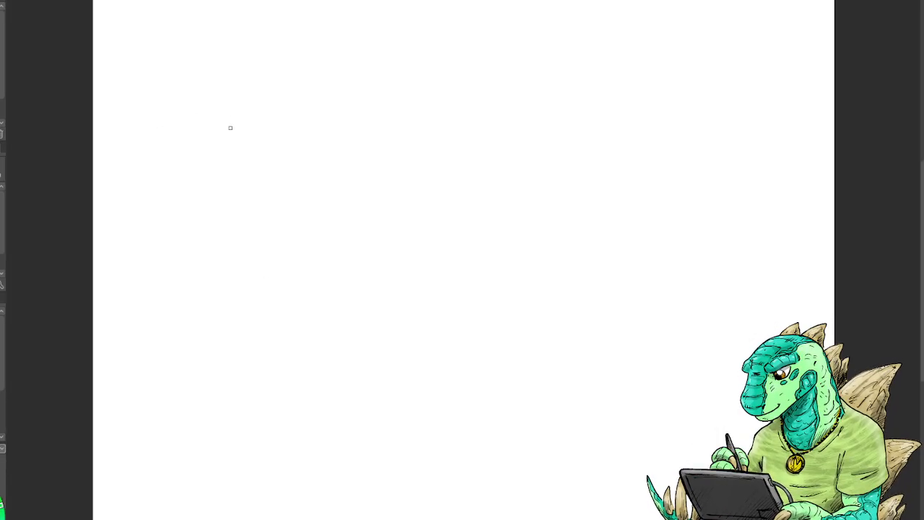
Sketch a pair of wide eyes glancing sideways on the blank canvas, with arched eyebrows, irises and short upper lashes.
mouse_move(327, 171)
left_mouse_down()
mouse_move(354, 165)
mouse_move(366, 176)
mouse_move(359, 189)
left_mouse_up()
mouse_move(411, 174)
left_mouse_down()
mouse_move(444, 166)
mouse_move(433, 184)
mouse_move(442, 178)
left_mouse_up()
mouse_move(349, 166)
left_mouse_down()
mouse_move(351, 177)
mouse_move(362, 177)
left_mouse_up()
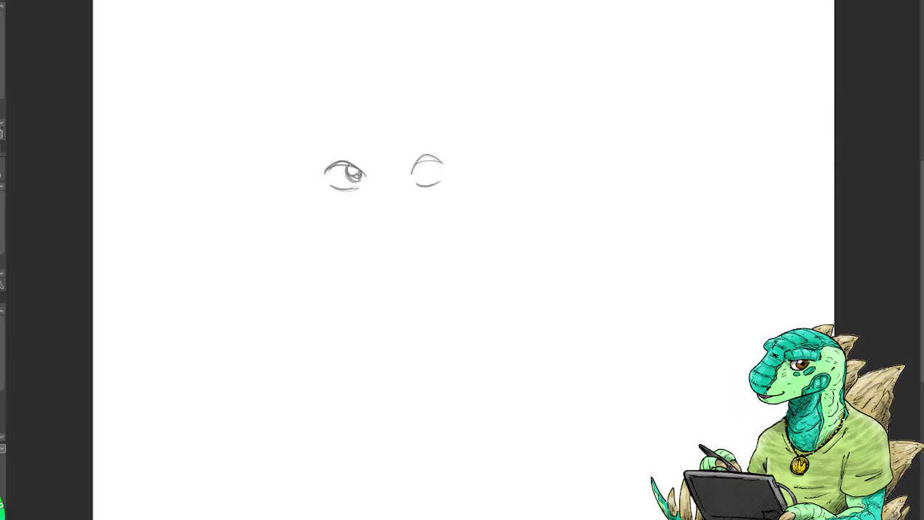
mouse_move(425, 163)
left_mouse_down()
mouse_move(433, 175)
mouse_move(439, 165)
left_mouse_up()
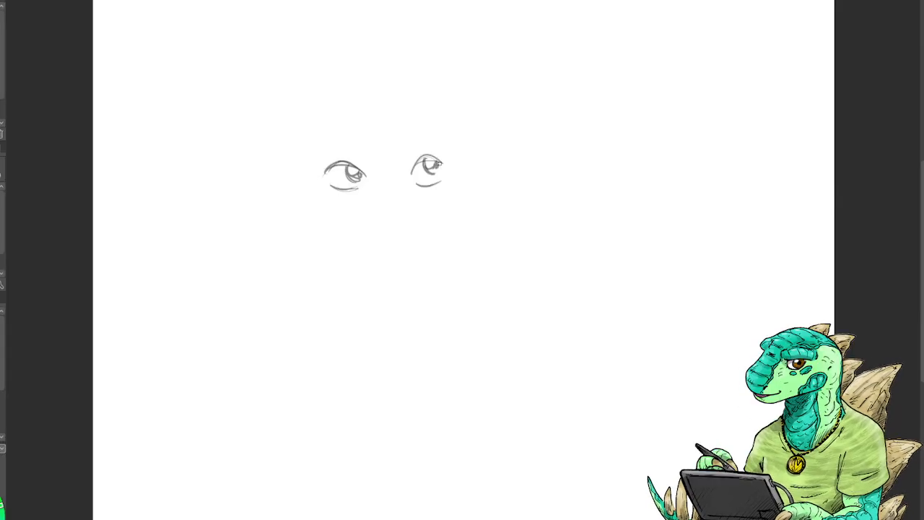
mouse_move(309, 152)
left_mouse_down()
mouse_move(333, 135)
mouse_move(357, 146)
mouse_move(311, 151)
left_mouse_up()
mouse_move(413, 138)
left_mouse_down()
mouse_move(404, 144)
mouse_move(448, 134)
left_mouse_up()
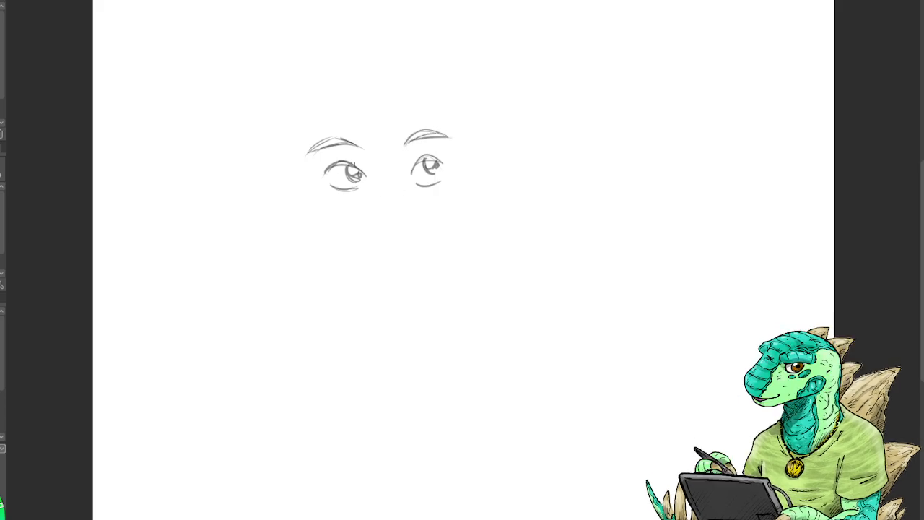
mouse_move(355, 165)
left_mouse_down()
mouse_move(333, 160)
mouse_move(322, 172)
left_mouse_up()
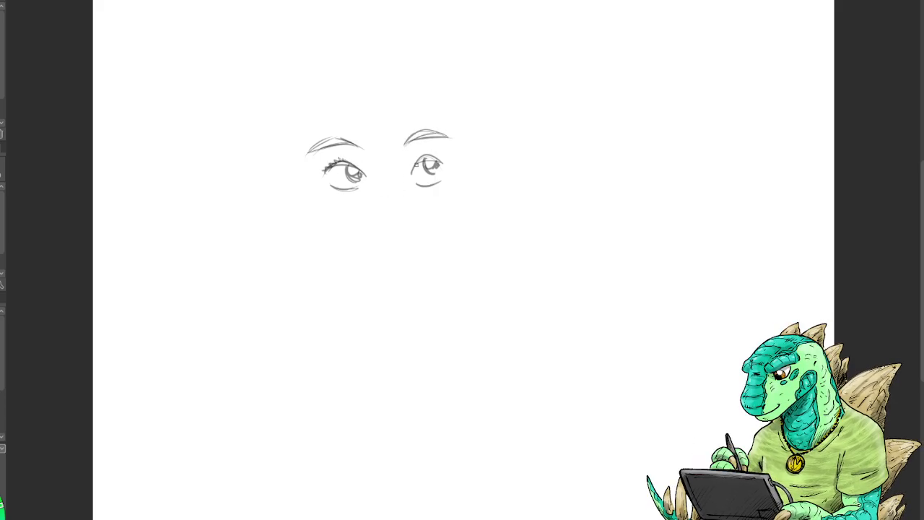
left_click_drag(416, 165, 443, 154)
Sketch a small nose with stacked chevron ridges up its bridge and add short marks on both cheeks.
mouse_move(388, 236)
left_mouse_down()
mouse_move(405, 231)
mouse_move(383, 230)
mouse_move(406, 230)
mouse_move(378, 232)
mouse_move(410, 229)
mouse_move(395, 231)
mouse_move(407, 222)
mouse_move(386, 214)
mouse_move(404, 213)
mouse_move(392, 201)
mouse_move(404, 210)
mouse_move(387, 193)
mouse_move(403, 199)
mouse_move(383, 176)
mouse_move(400, 182)
mouse_move(392, 163)
left_mouse_up()
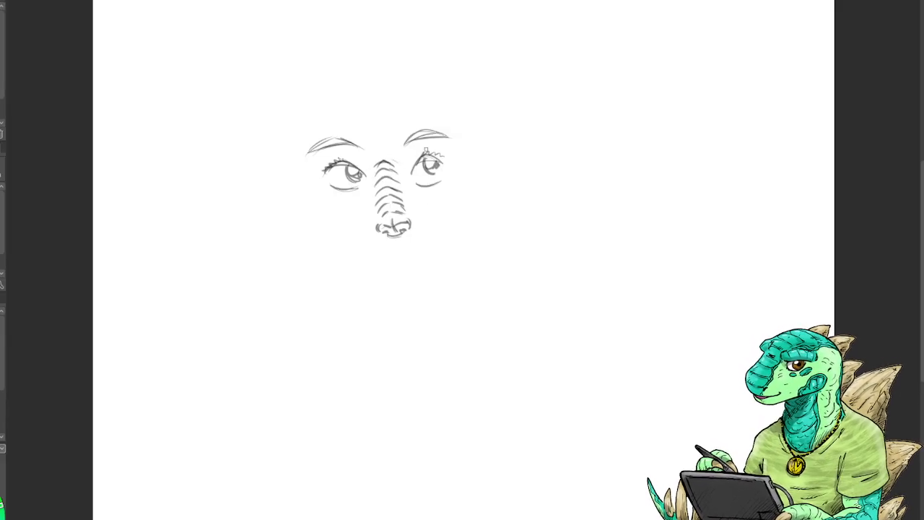
left_click_drag(328, 211, 345, 203)
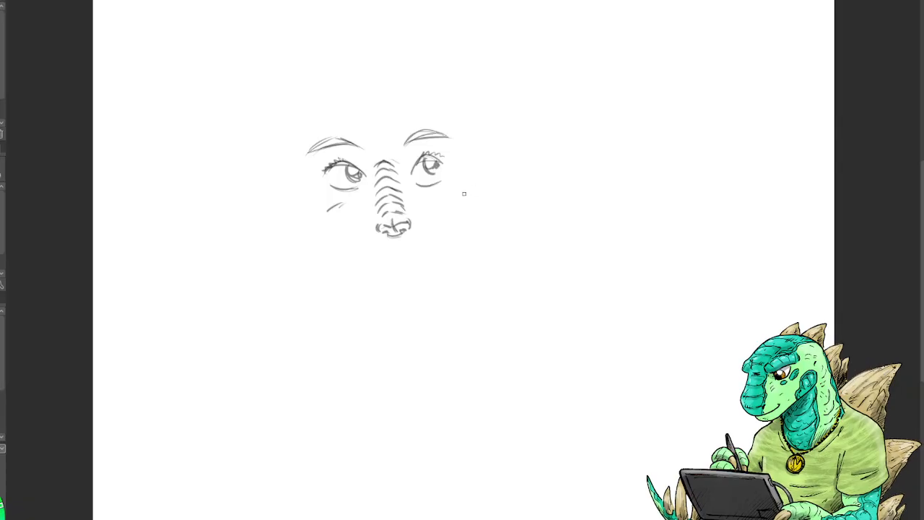
left_click_drag(444, 202, 459, 197)
left_click_drag(382, 218, 373, 166)
Draw a centre-parted fringe above the brows and curled hair tufts framing both sides of the face.
mouse_move(354, 89)
left_mouse_down()
mouse_move(376, 99)
mouse_move(385, 86)
mouse_move(427, 86)
left_mouse_up()
mouse_move(377, 100)
left_mouse_down()
mouse_move(350, 91)
mouse_move(307, 153)
mouse_move(295, 115)
mouse_move(302, 80)
mouse_move(340, 55)
mouse_move(374, 75)
mouse_move(357, 101)
mouse_move(401, 88)
mouse_move(463, 127)
mouse_move(468, 108)
mouse_move(408, 47)
mouse_move(369, 85)
mouse_move(411, 49)
left_mouse_up()
left_click_drag(292, 106, 324, 132)
left_click_drag(426, 103, 460, 80)
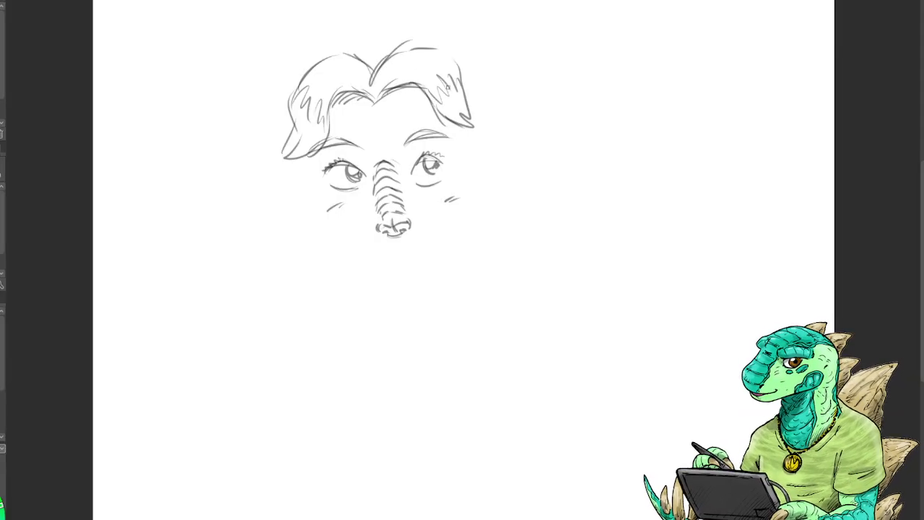
mouse_move(303, 156)
left_mouse_down()
mouse_move(325, 198)
mouse_move(352, 204)
mouse_move(330, 234)
mouse_move(294, 223)
mouse_move(282, 178)
mouse_move(303, 211)
left_mouse_up()
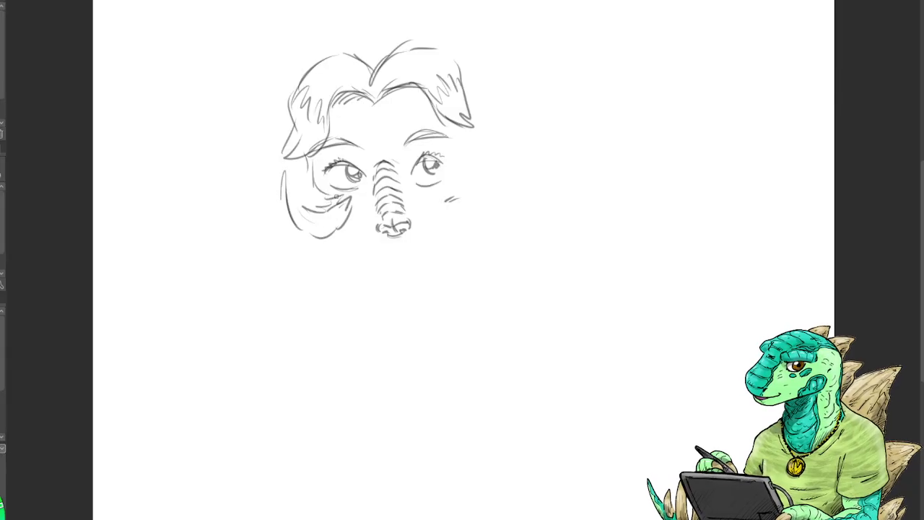
mouse_move(457, 117)
left_mouse_down()
mouse_move(469, 143)
mouse_move(468, 189)
mouse_move(447, 205)
mouse_move(498, 194)
mouse_move(482, 139)
left_mouse_up()
mouse_move(476, 194)
left_mouse_down()
mouse_move(471, 203)
mouse_move(498, 192)
left_mouse_up()
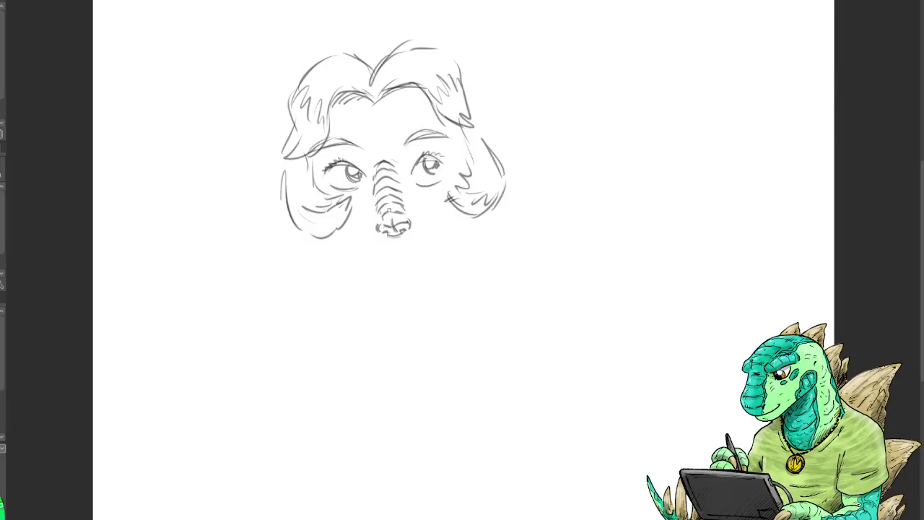
Draw the rounded jawline between the side tufts and add an open smile with small fangs.
mouse_move(323, 238)
left_mouse_down()
mouse_move(361, 272)
mouse_move(338, 262)
mouse_move(377, 281)
mouse_move(354, 271)
mouse_move(422, 289)
mouse_move(410, 289)
mouse_move(444, 273)
mouse_move(427, 290)
mouse_move(470, 232)
mouse_move(469, 244)
mouse_move(473, 218)
mouse_move(448, 277)
left_mouse_up()
left_click_drag(473, 239, 463, 261)
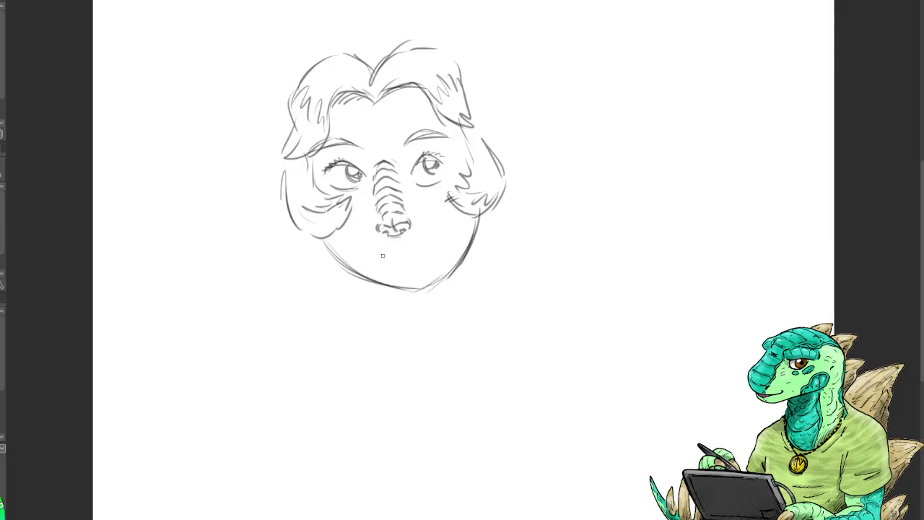
mouse_move(378, 251)
left_mouse_down()
mouse_move(419, 244)
mouse_move(444, 226)
mouse_move(422, 259)
mouse_move(377, 252)
mouse_move(391, 258)
mouse_move(436, 241)
left_mouse_up()
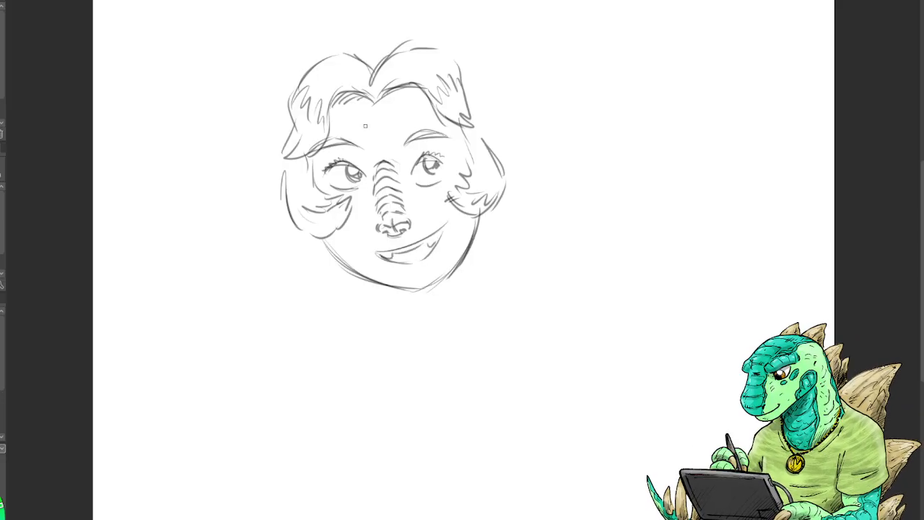
Add a pointed ear on each side of the head, sticking outward behind the side tufts.
left_click_drag(283, 189, 248, 211)
mouse_move(249, 212)
left_mouse_down()
mouse_move(309, 232)
mouse_move(277, 210)
left_mouse_up()
mouse_move(499, 153)
left_mouse_down()
mouse_move(539, 151)
mouse_move(490, 214)
mouse_move(502, 174)
left_mouse_up()
left_click_drag(515, 196, 485, 217)
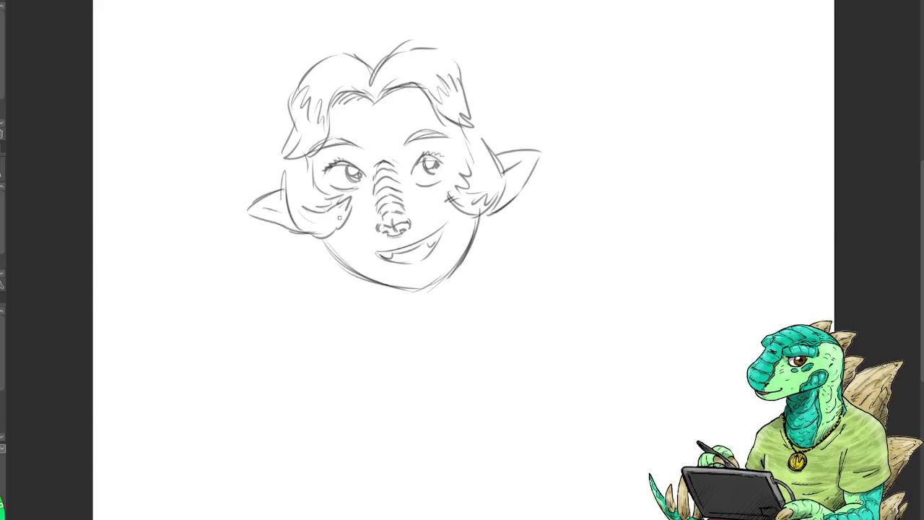
Outline the outer hair volume over the crown and down both sides to the ears, with loose flicked strands.
mouse_move(339, 27)
left_mouse_down()
mouse_move(370, 42)
mouse_move(371, 54)
mouse_move(322, 33)
left_mouse_up()
mouse_move(321, 31)
left_mouse_down()
mouse_move(359, 16)
mouse_move(399, 18)
mouse_move(473, 40)
mouse_move(502, 67)
left_mouse_up()
mouse_move(328, 20)
left_mouse_down()
mouse_move(254, 92)
mouse_move(280, 189)
left_mouse_up()
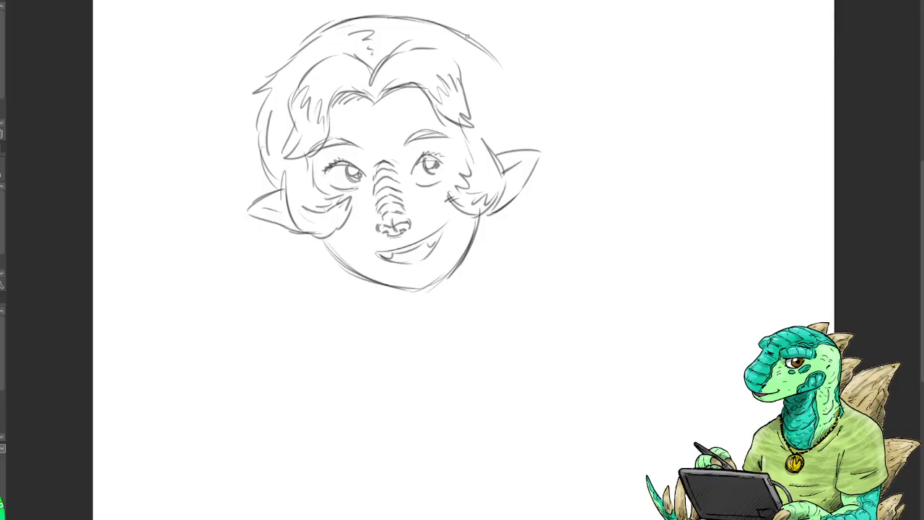
mouse_move(436, 19)
left_mouse_down()
mouse_move(484, 40)
mouse_move(504, 61)
mouse_move(503, 79)
mouse_move(494, 69)
mouse_move(513, 152)
left_mouse_up()
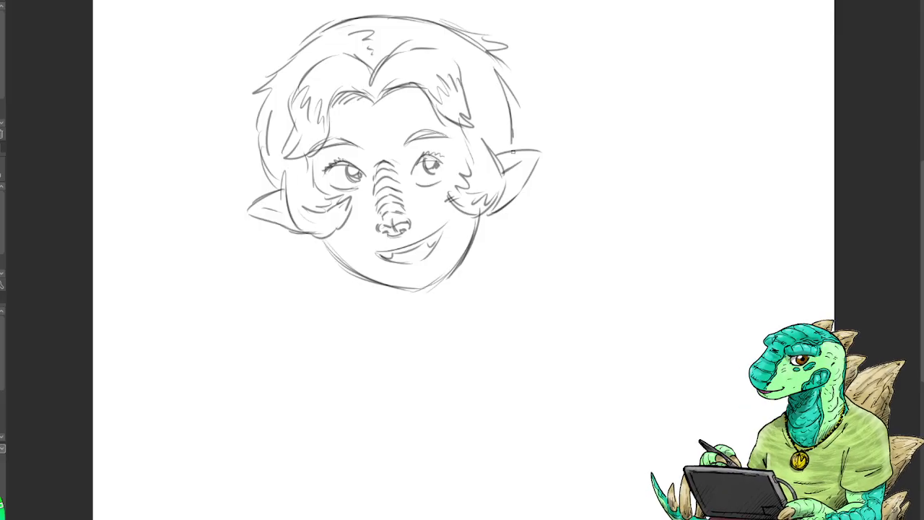
Sketch jagged hair ends hanging below both ears beside the jaw.
left_click_drag(279, 237, 260, 286)
mouse_move(297, 258)
left_mouse_down()
mouse_move(316, 308)
mouse_move(351, 277)
left_mouse_up()
left_click_drag(520, 208, 544, 244)
mouse_move(521, 229)
left_mouse_down()
mouse_move(522, 250)
mouse_move(498, 289)
left_mouse_up()
mouse_move(503, 248)
left_mouse_down()
mouse_move(475, 289)
mouse_move(470, 266)
left_mouse_up()
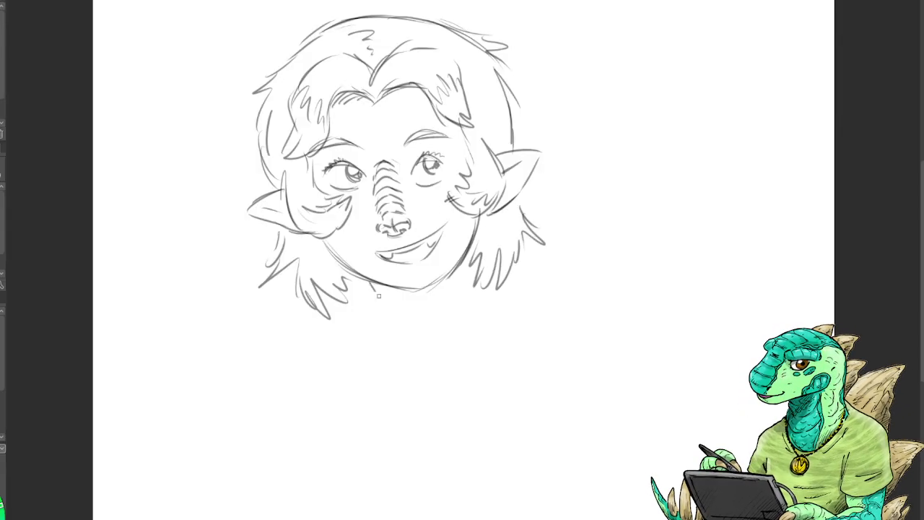
Draw the neck lines beneath the chin and a shoulder line extending outward under the hair.
mouse_move(378, 289)
left_mouse_down()
mouse_move(370, 326)
mouse_move(377, 318)
left_mouse_up()
left_click_drag(396, 302, 434, 307)
mouse_move(463, 272)
left_mouse_down()
mouse_move(438, 303)
mouse_move(449, 297)
left_mouse_up()
left_click_drag(503, 273, 491, 299)
left_click_drag(541, 282, 498, 303)
left_click_drag(514, 300, 570, 292)
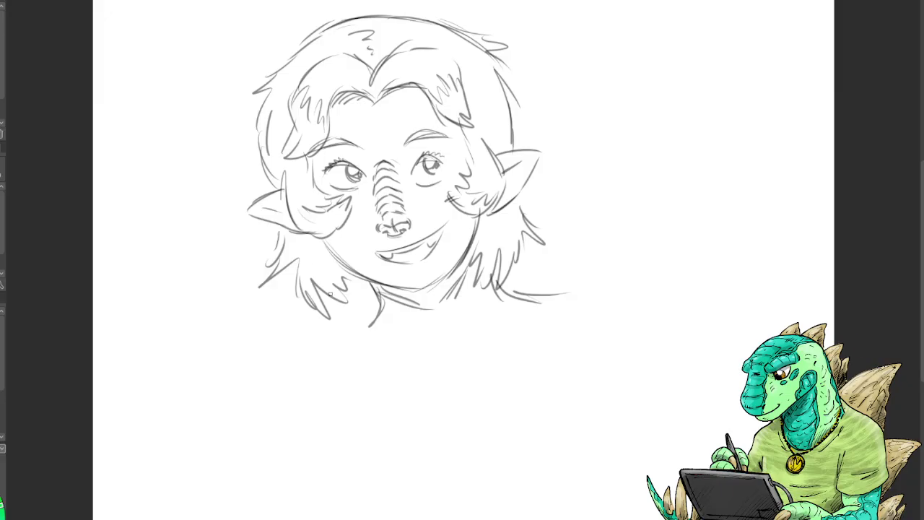
Hatch the hair behind the jaw and add extra spiky strands to the lower hair on both sides.
mouse_move(322, 258)
left_mouse_down()
mouse_move(315, 292)
mouse_move(354, 299)
mouse_move(374, 286)
left_mouse_up()
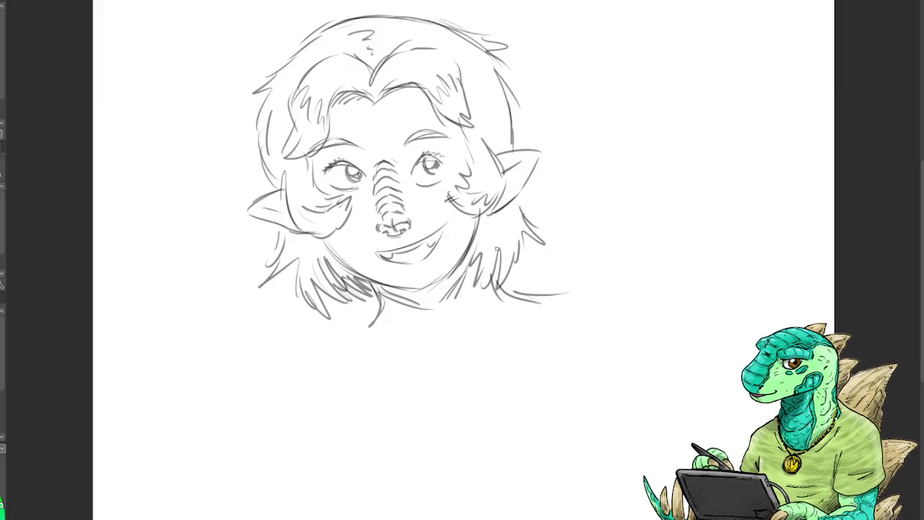
left_click_drag(526, 246, 522, 277)
left_click_drag(525, 236, 546, 252)
mouse_move(551, 242)
left_mouse_down()
mouse_move(508, 229)
mouse_move(490, 245)
mouse_move(512, 237)
left_mouse_up()
left_click_drag(299, 255, 328, 273)
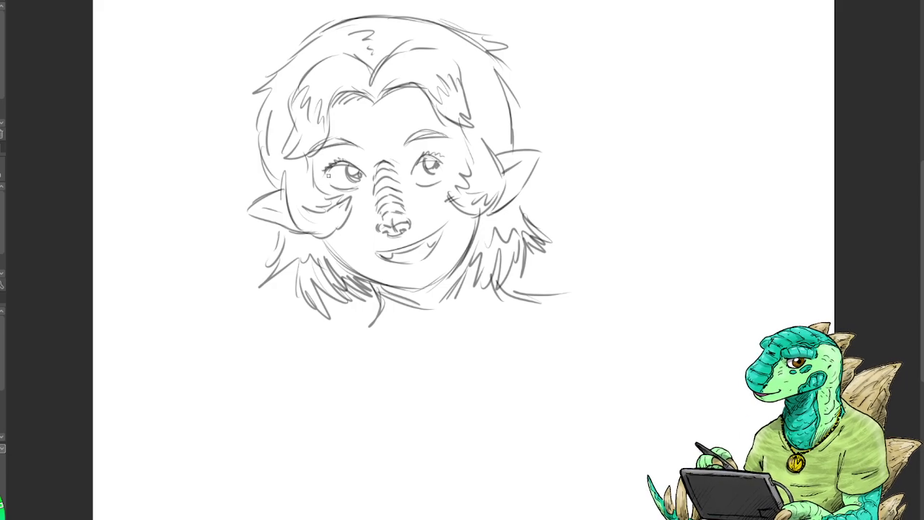
Darken the upper lashes of both eyes and add a crease beneath one eye.
mouse_move(332, 164)
left_mouse_down()
mouse_move(326, 179)
mouse_move(337, 163)
left_mouse_up()
mouse_move(416, 165)
left_mouse_down()
mouse_move(431, 149)
mouse_move(447, 155)
mouse_move(439, 147)
mouse_move(459, 159)
left_mouse_up()
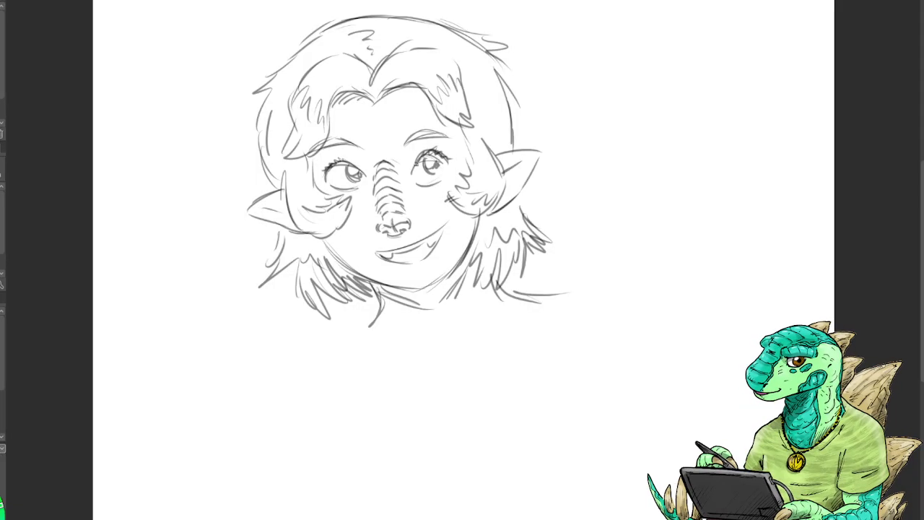
left_click_drag(337, 189, 365, 197)
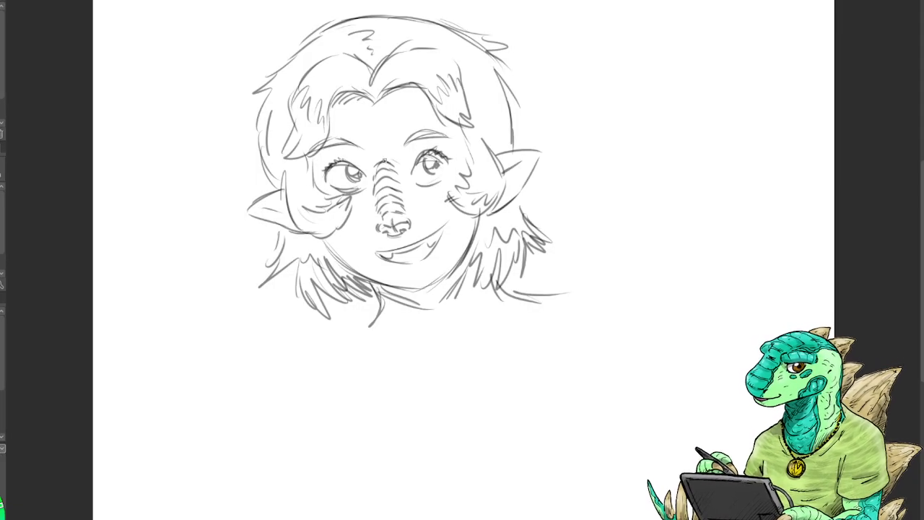
Draw construction guides over the face: a tilted eye line, a vertical centre line and a curved skull outline.
mouse_move(290, 175)
left_mouse_down()
mouse_move(433, 154)
mouse_move(495, 134)
left_mouse_up()
left_click_drag(317, 181, 495, 143)
left_click_drag(286, 190, 387, 177)
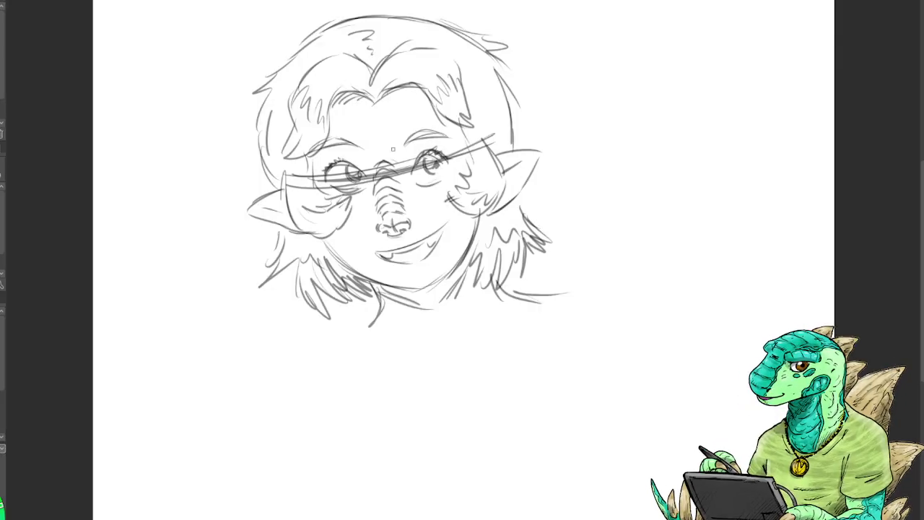
left_click_drag(375, 118, 428, 293)
left_click_drag(374, 119, 432, 297)
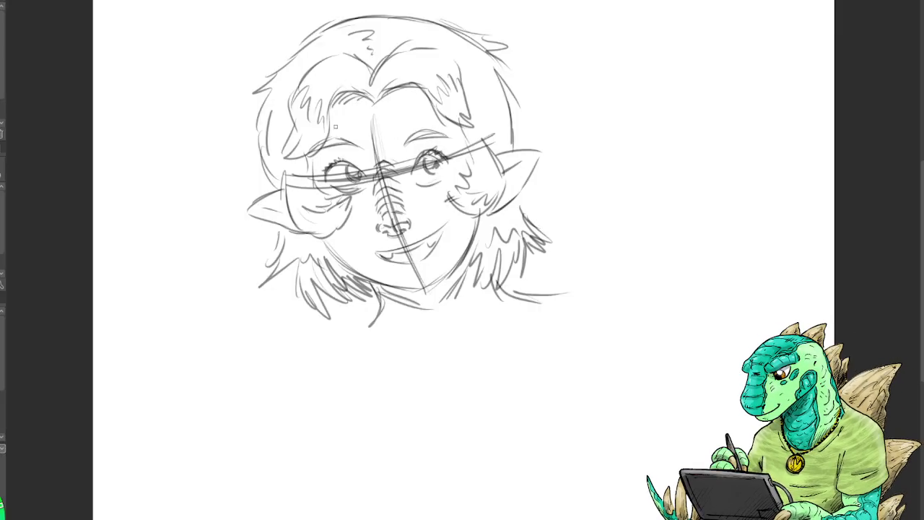
mouse_move(314, 193)
left_mouse_down()
mouse_move(338, 88)
mouse_move(388, 38)
mouse_move(484, 126)
mouse_move(290, 185)
left_mouse_up()
left_click_drag(290, 185, 330, 64)
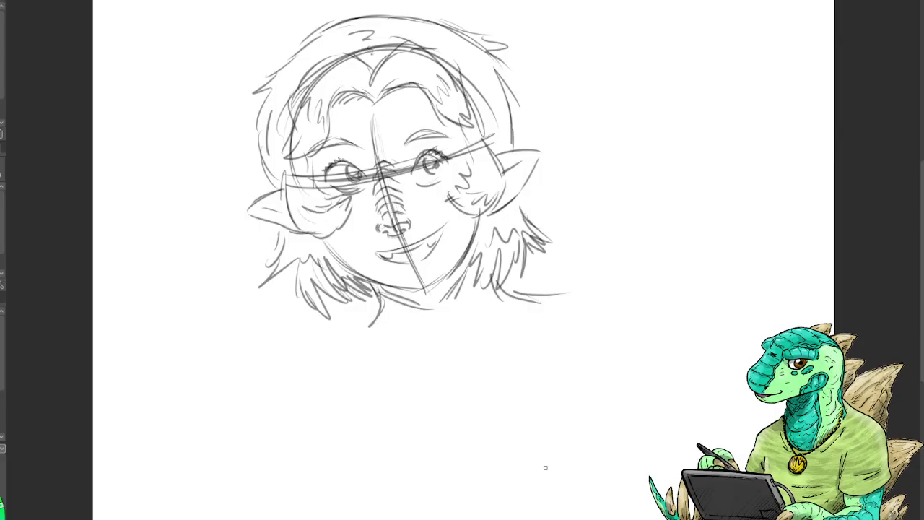